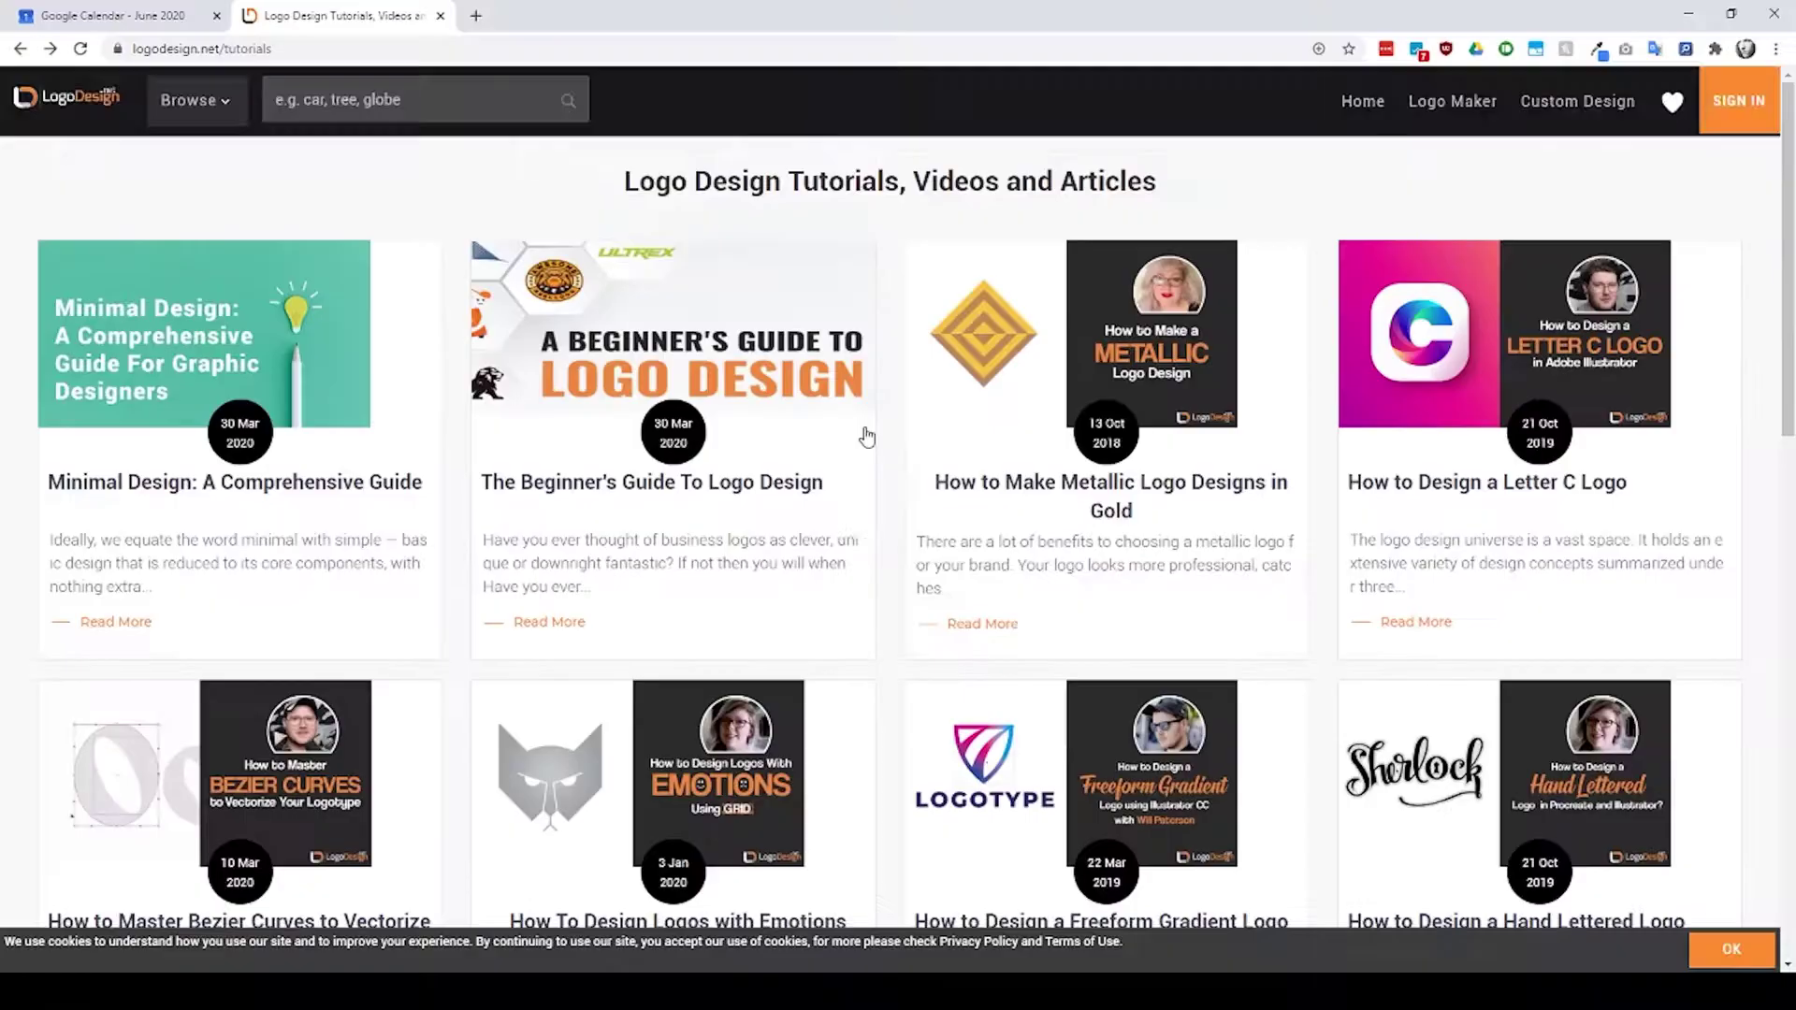
Scroll the Bezier curves article down to 'The Tutorial' heading
scroll(867, 437, down, 12)
scroll(863, 429, up, 9)
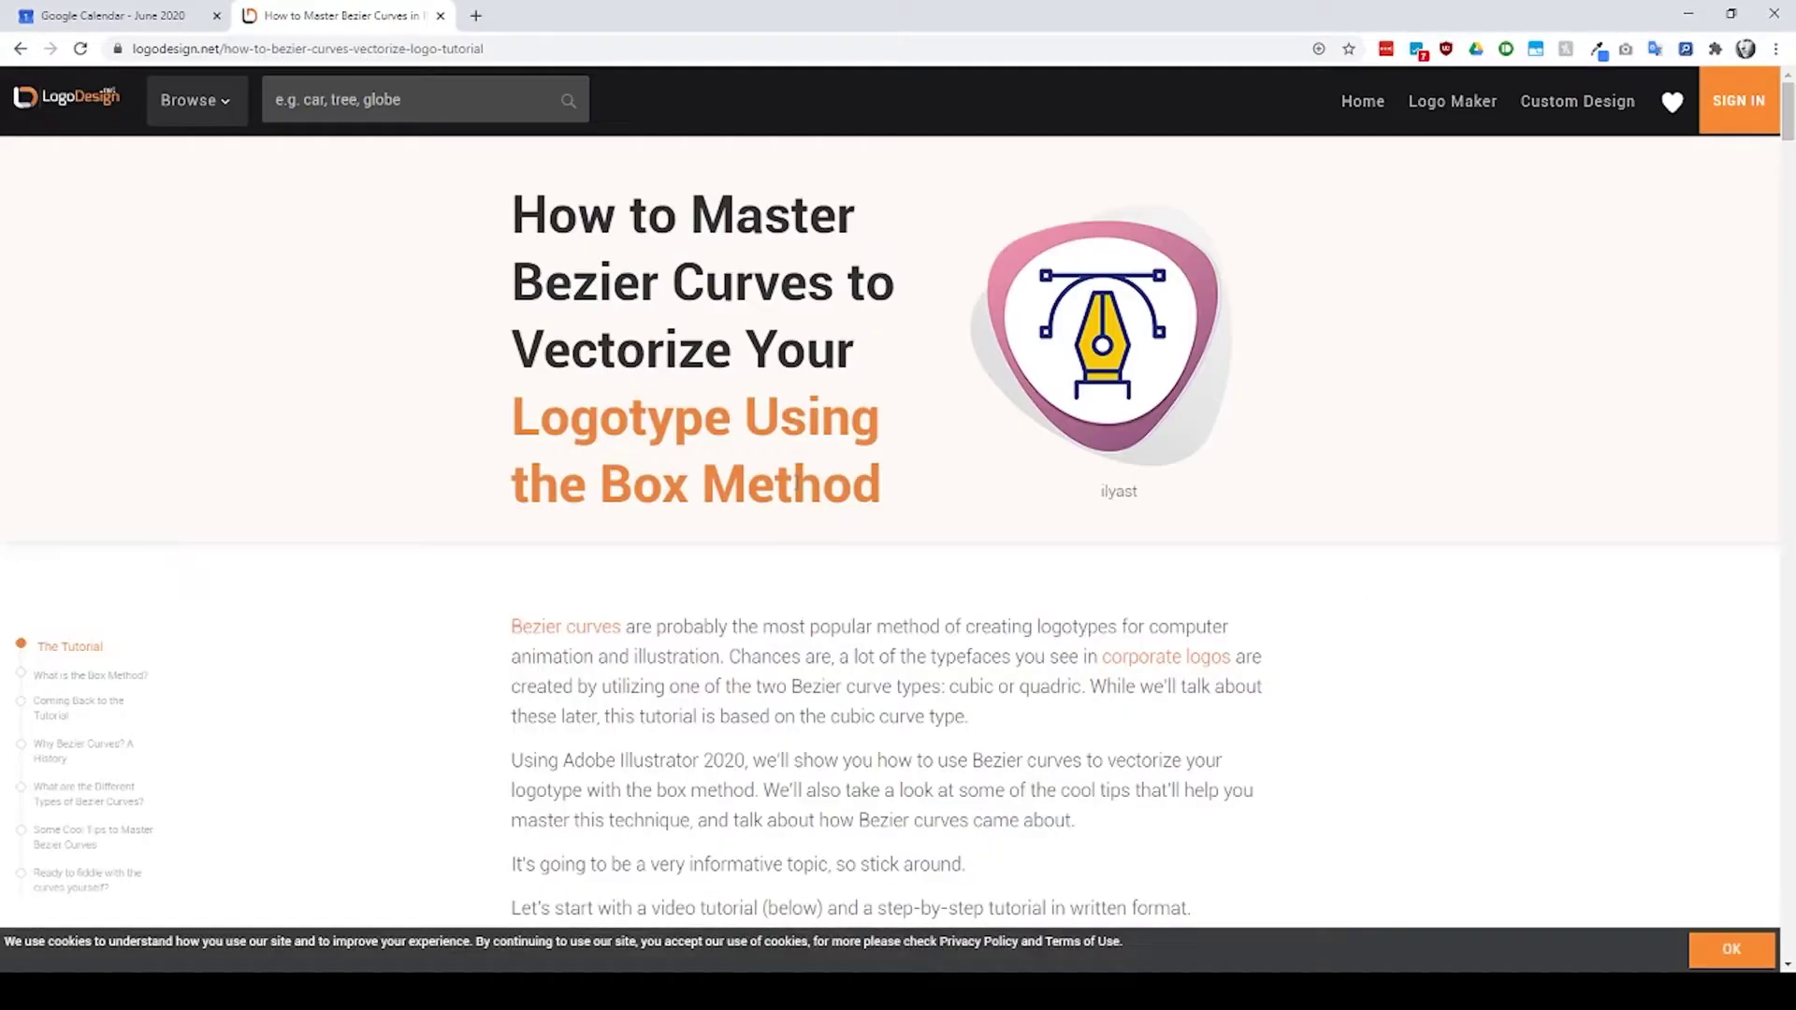
scroll(796, 489, down, 8)
scroll(796, 486, down, 8)
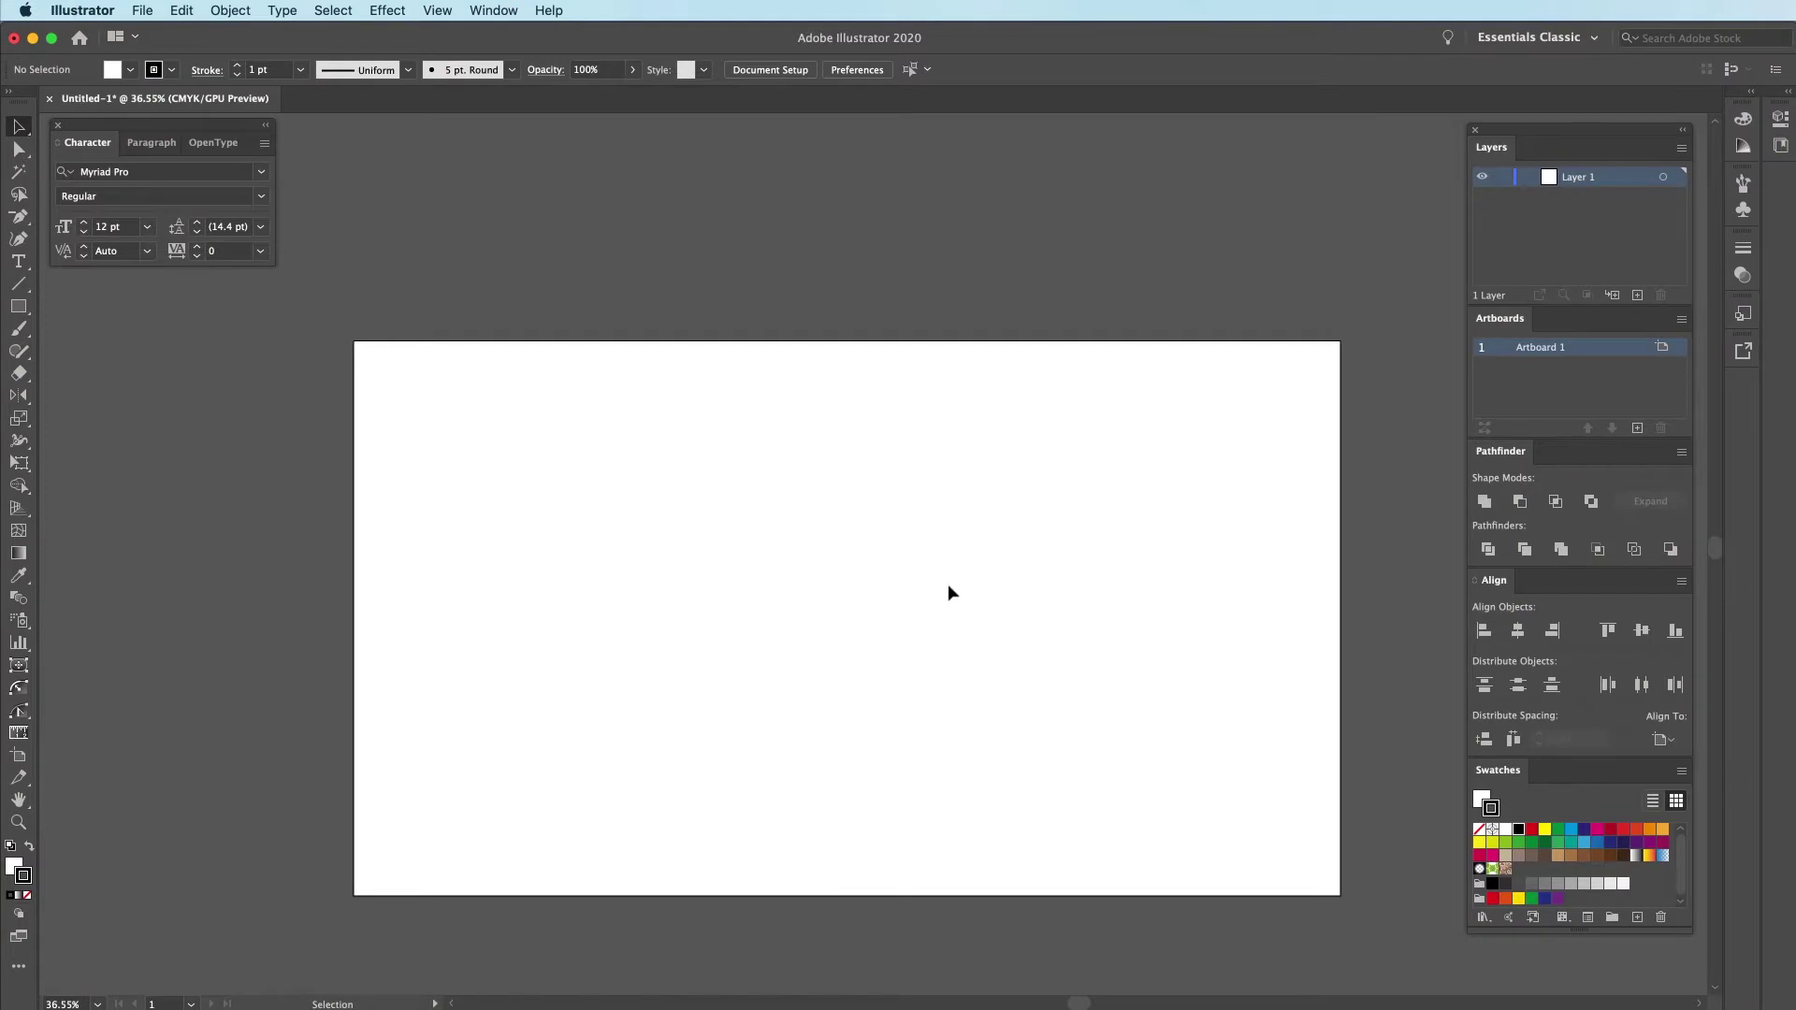
Add the word 'Beamo' with the Type tool, scale it to about 210 pt and centre it
key(t)
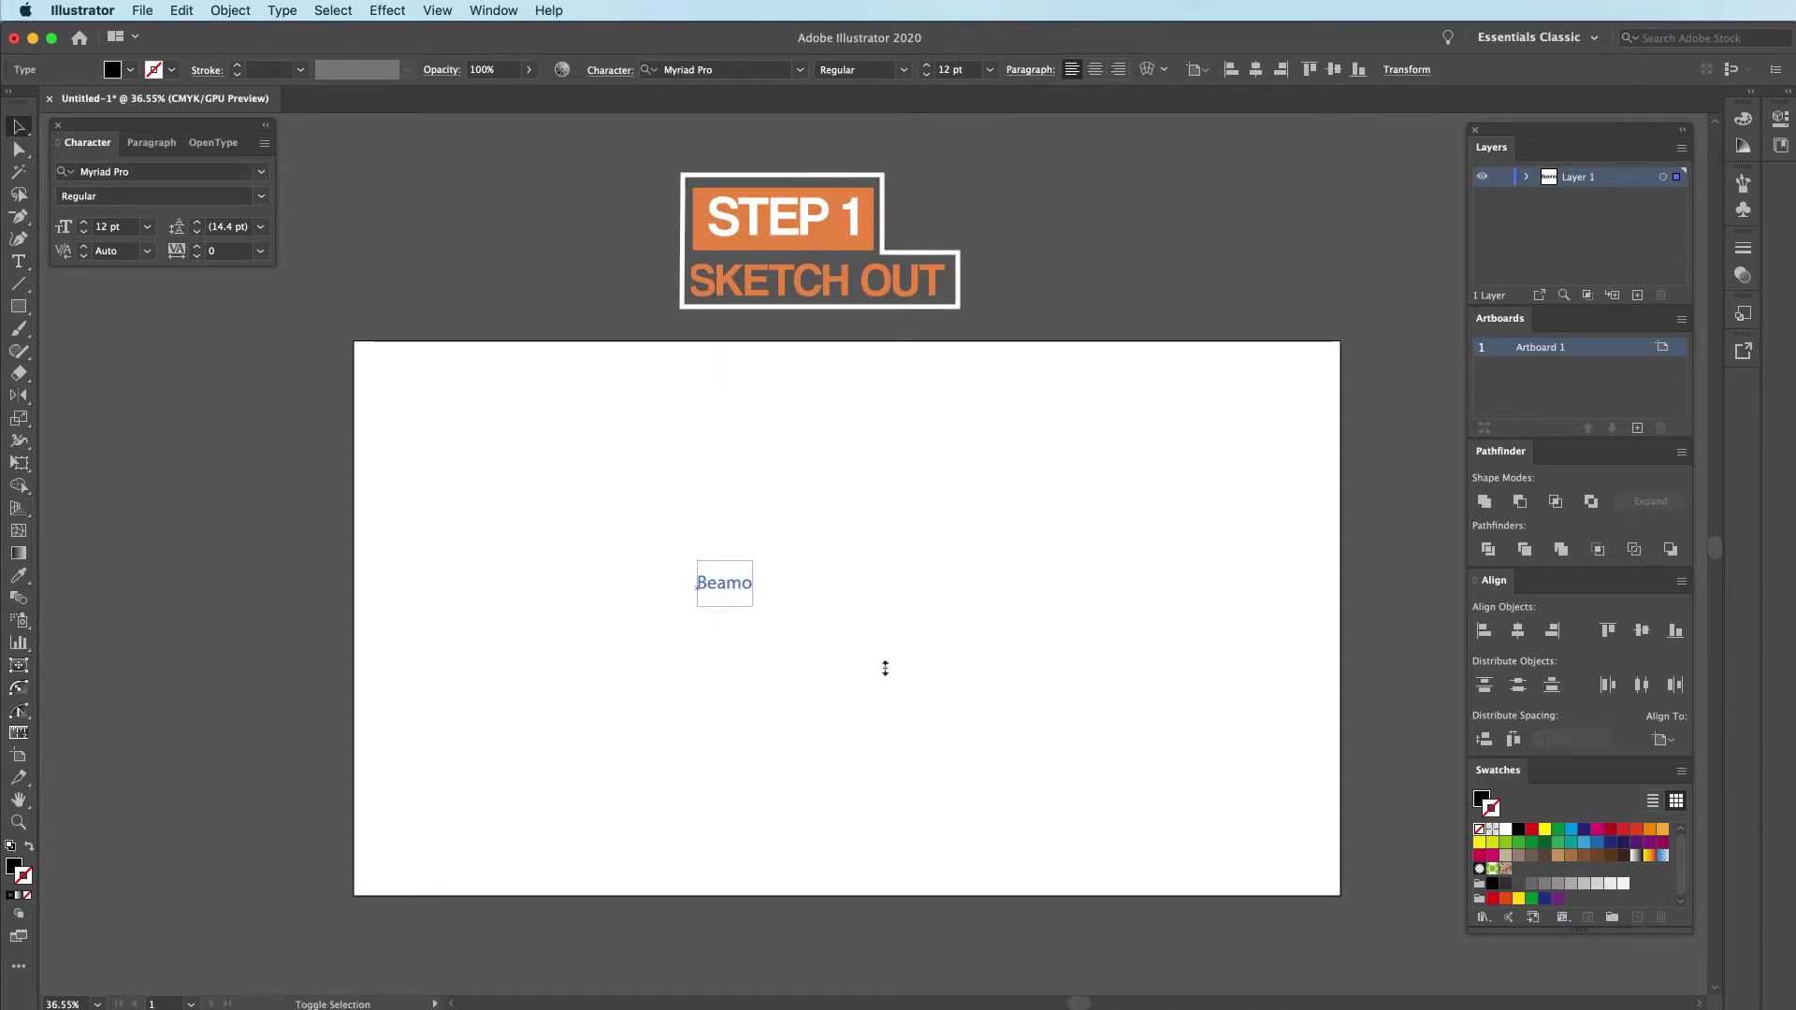
drag(884, 669, 1023, 773)
click(1019, 772)
drag(780, 648, 887, 657)
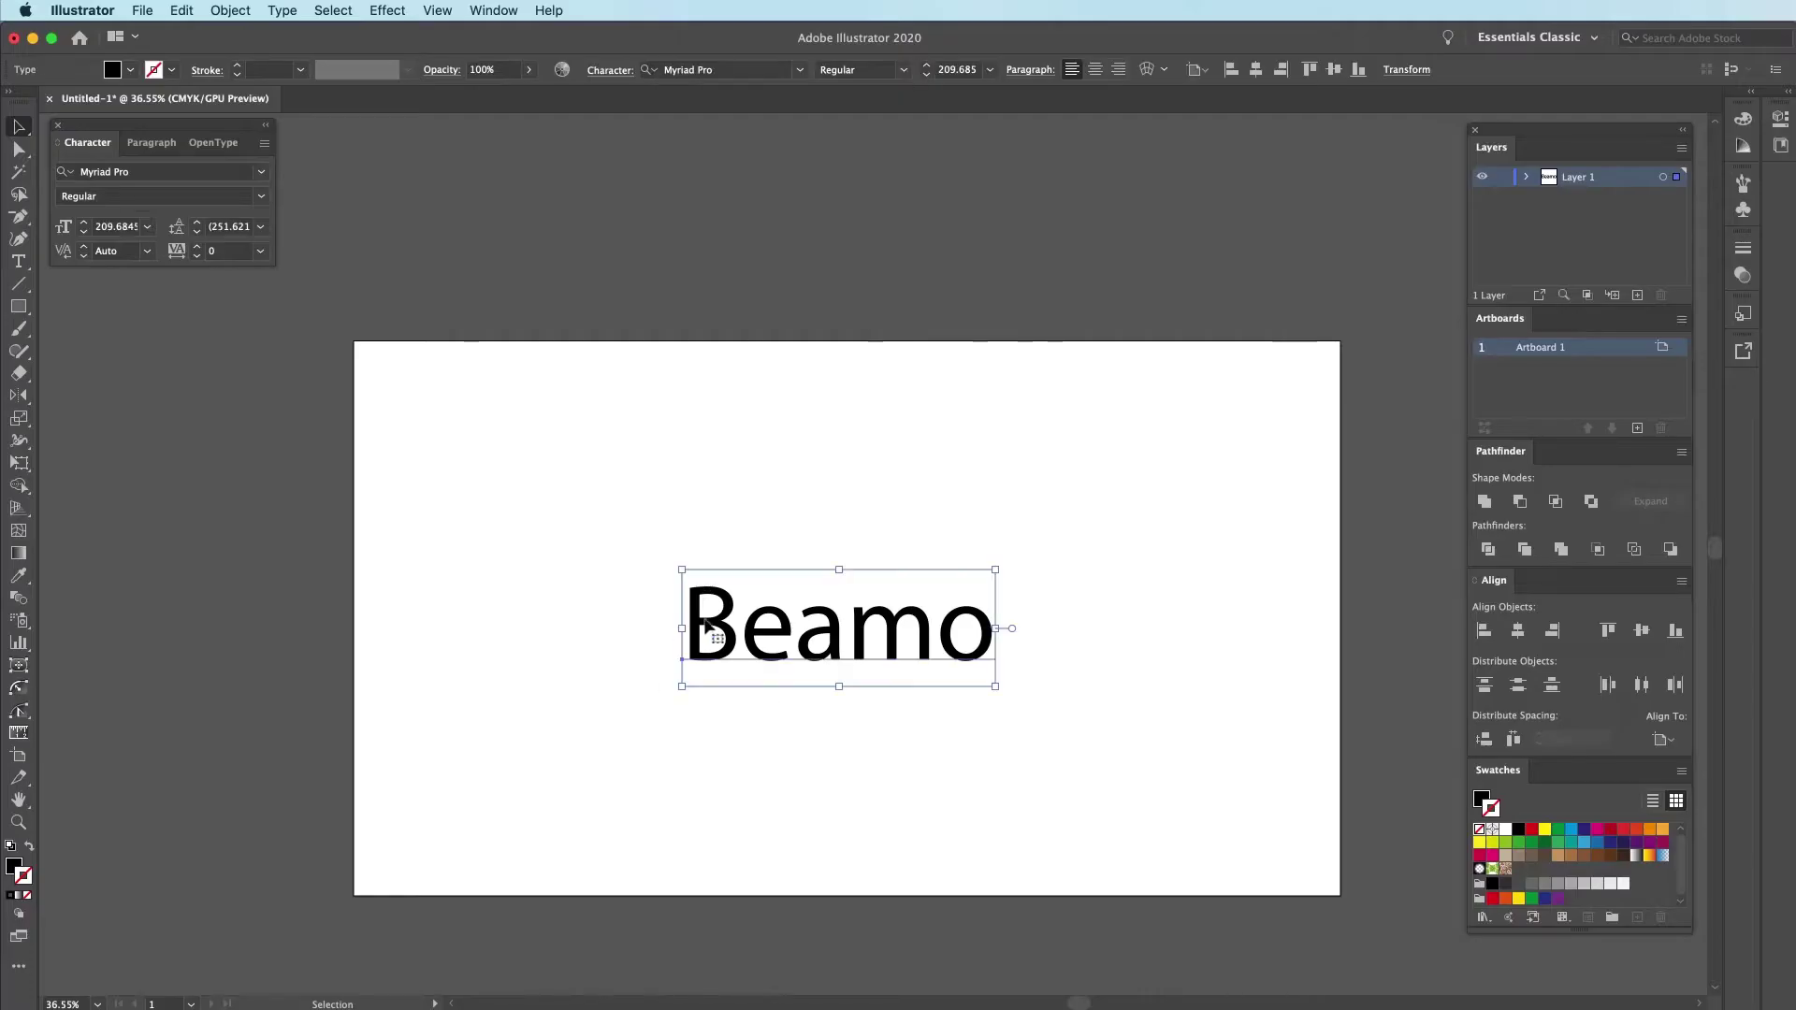
Set Beamo's font to Poppins Bold and zoom in on the samples
text(pop)
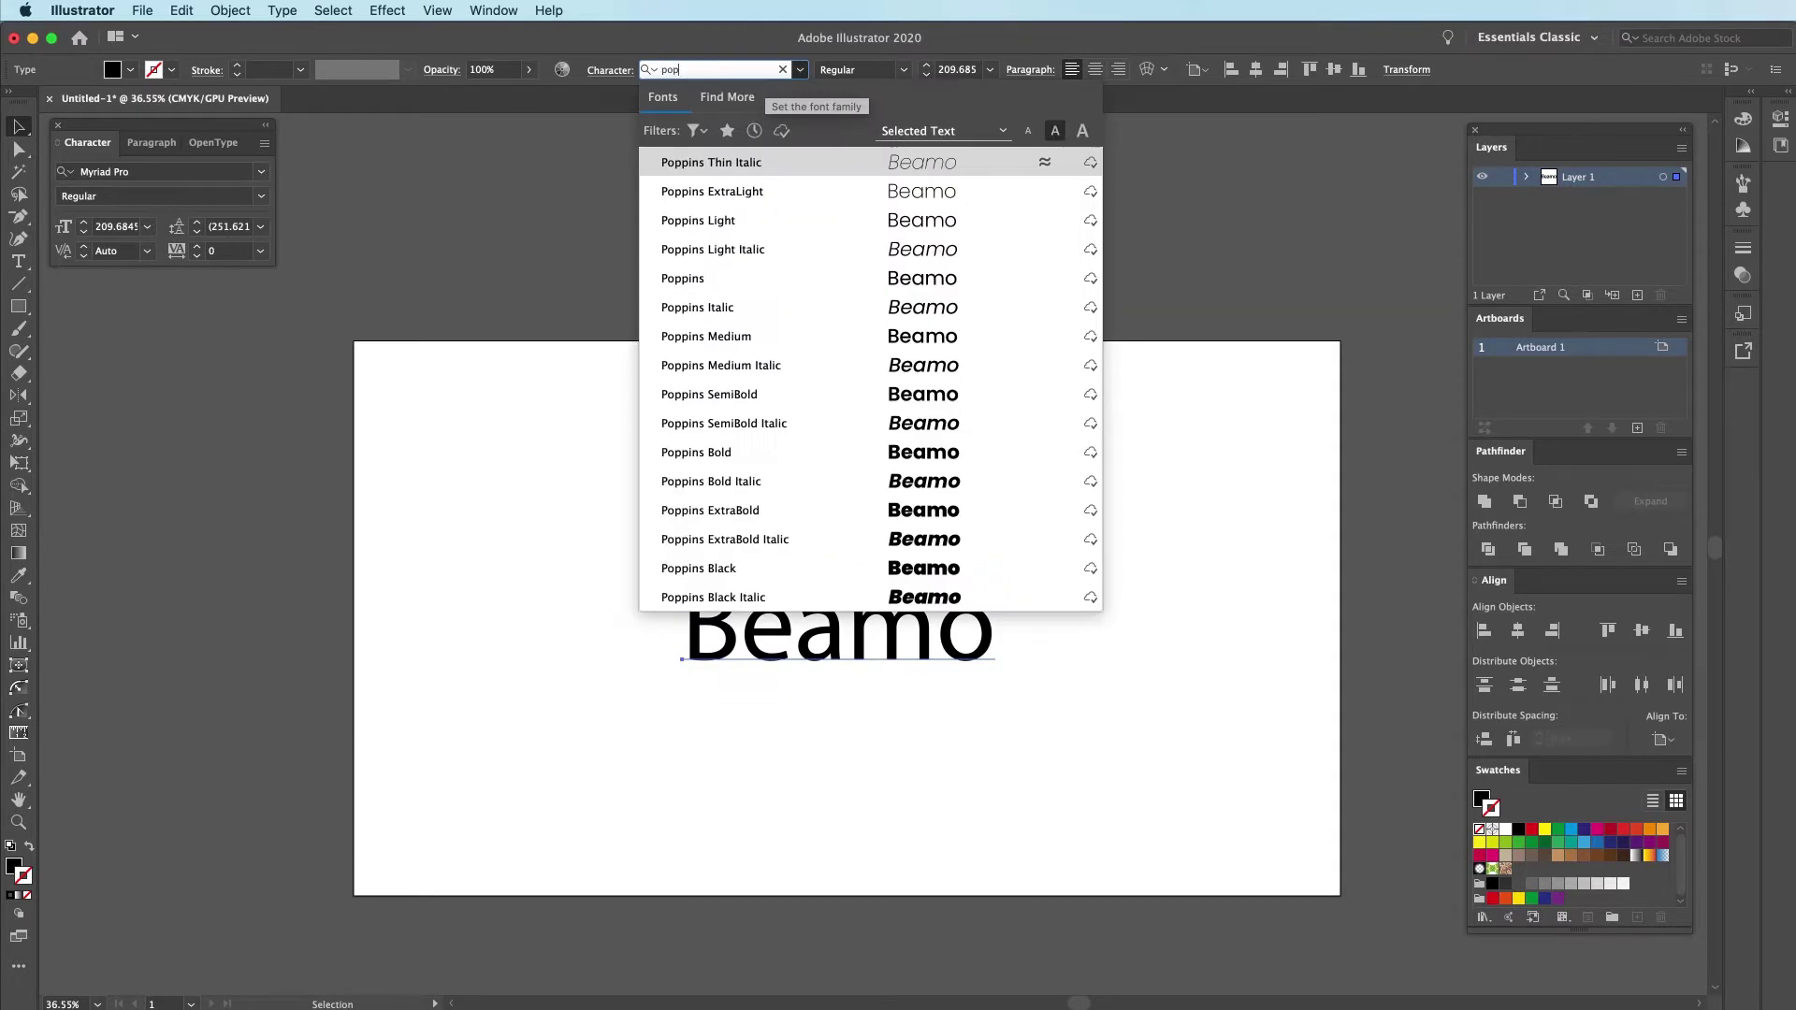
click(963, 464)
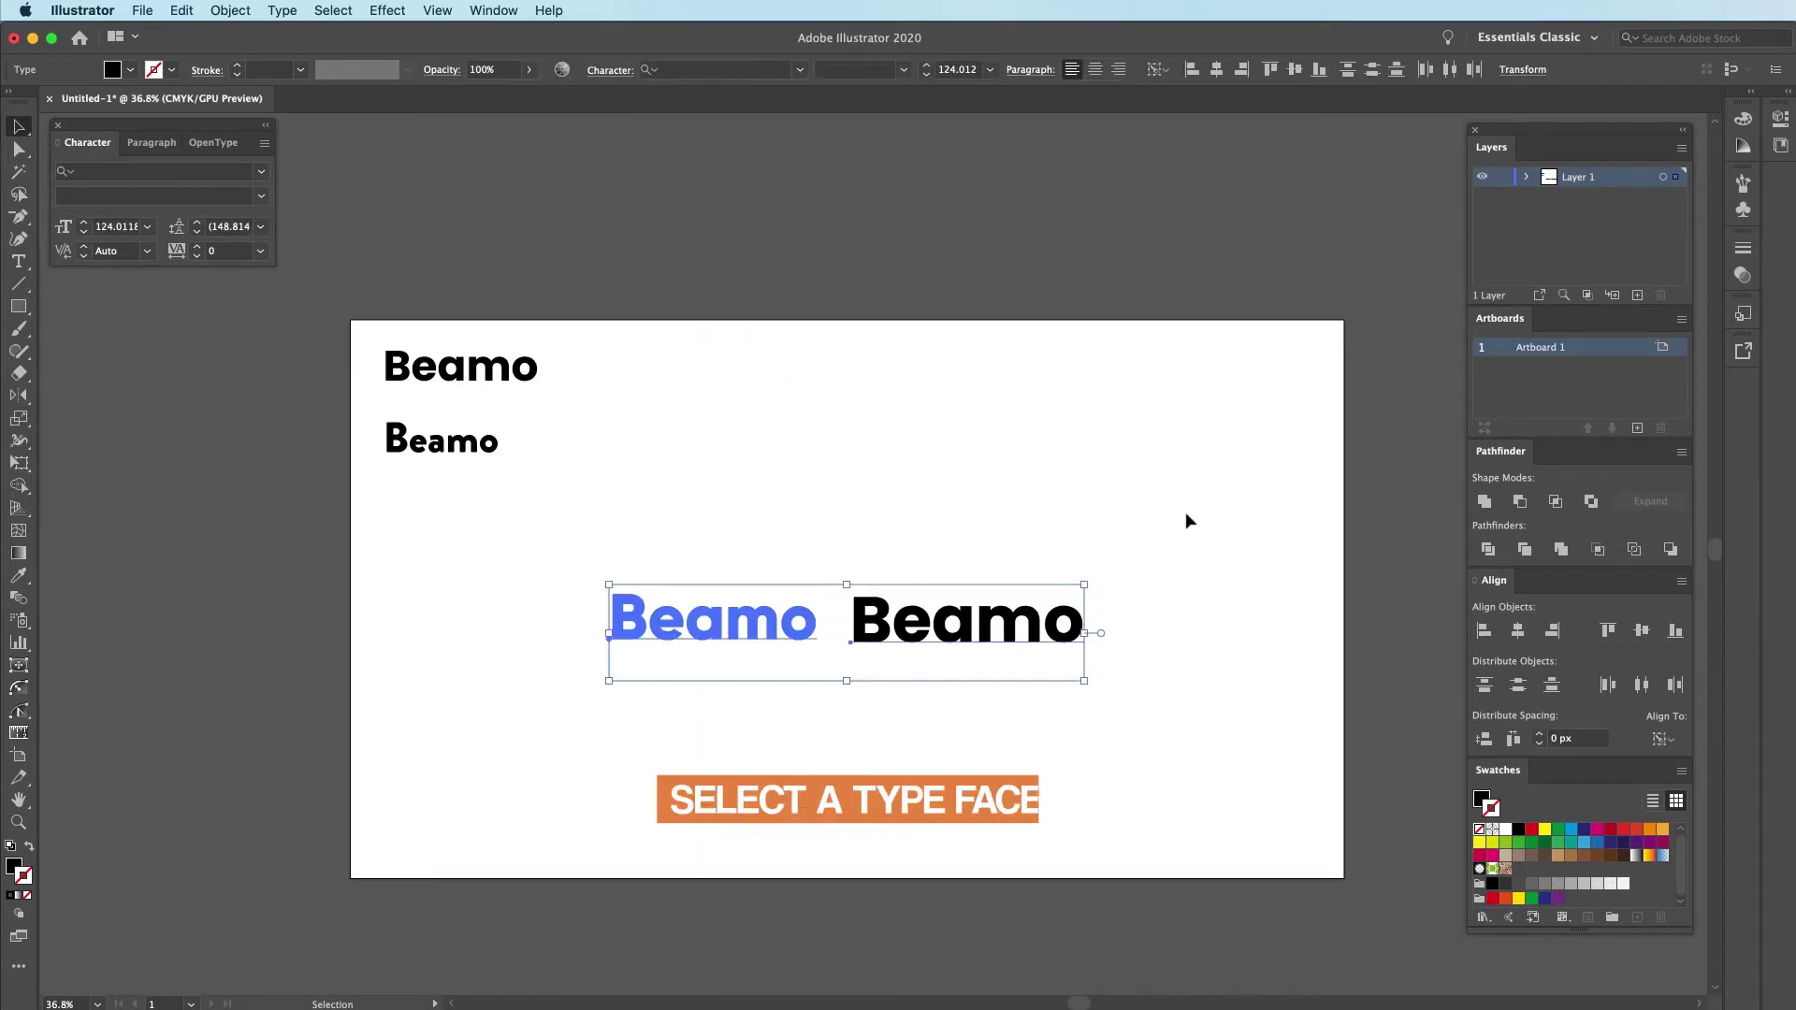
click(1103, 552)
key(z)
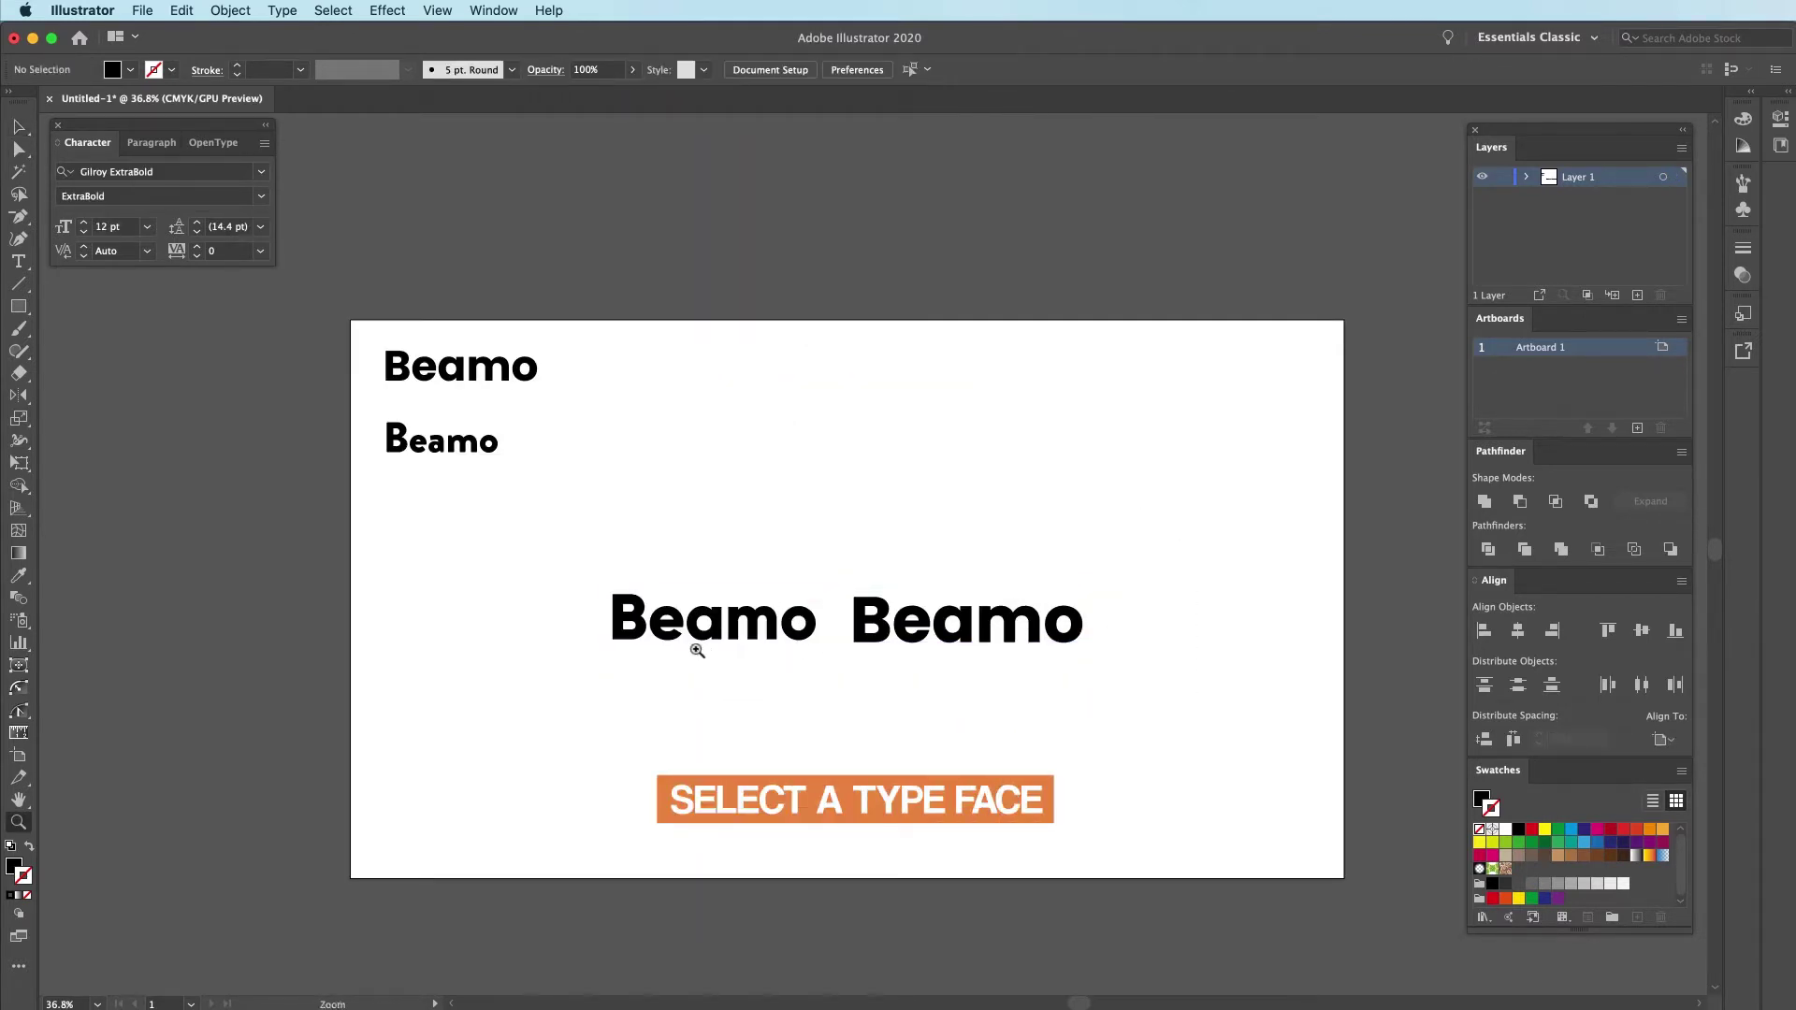
drag(692, 642, 846, 647)
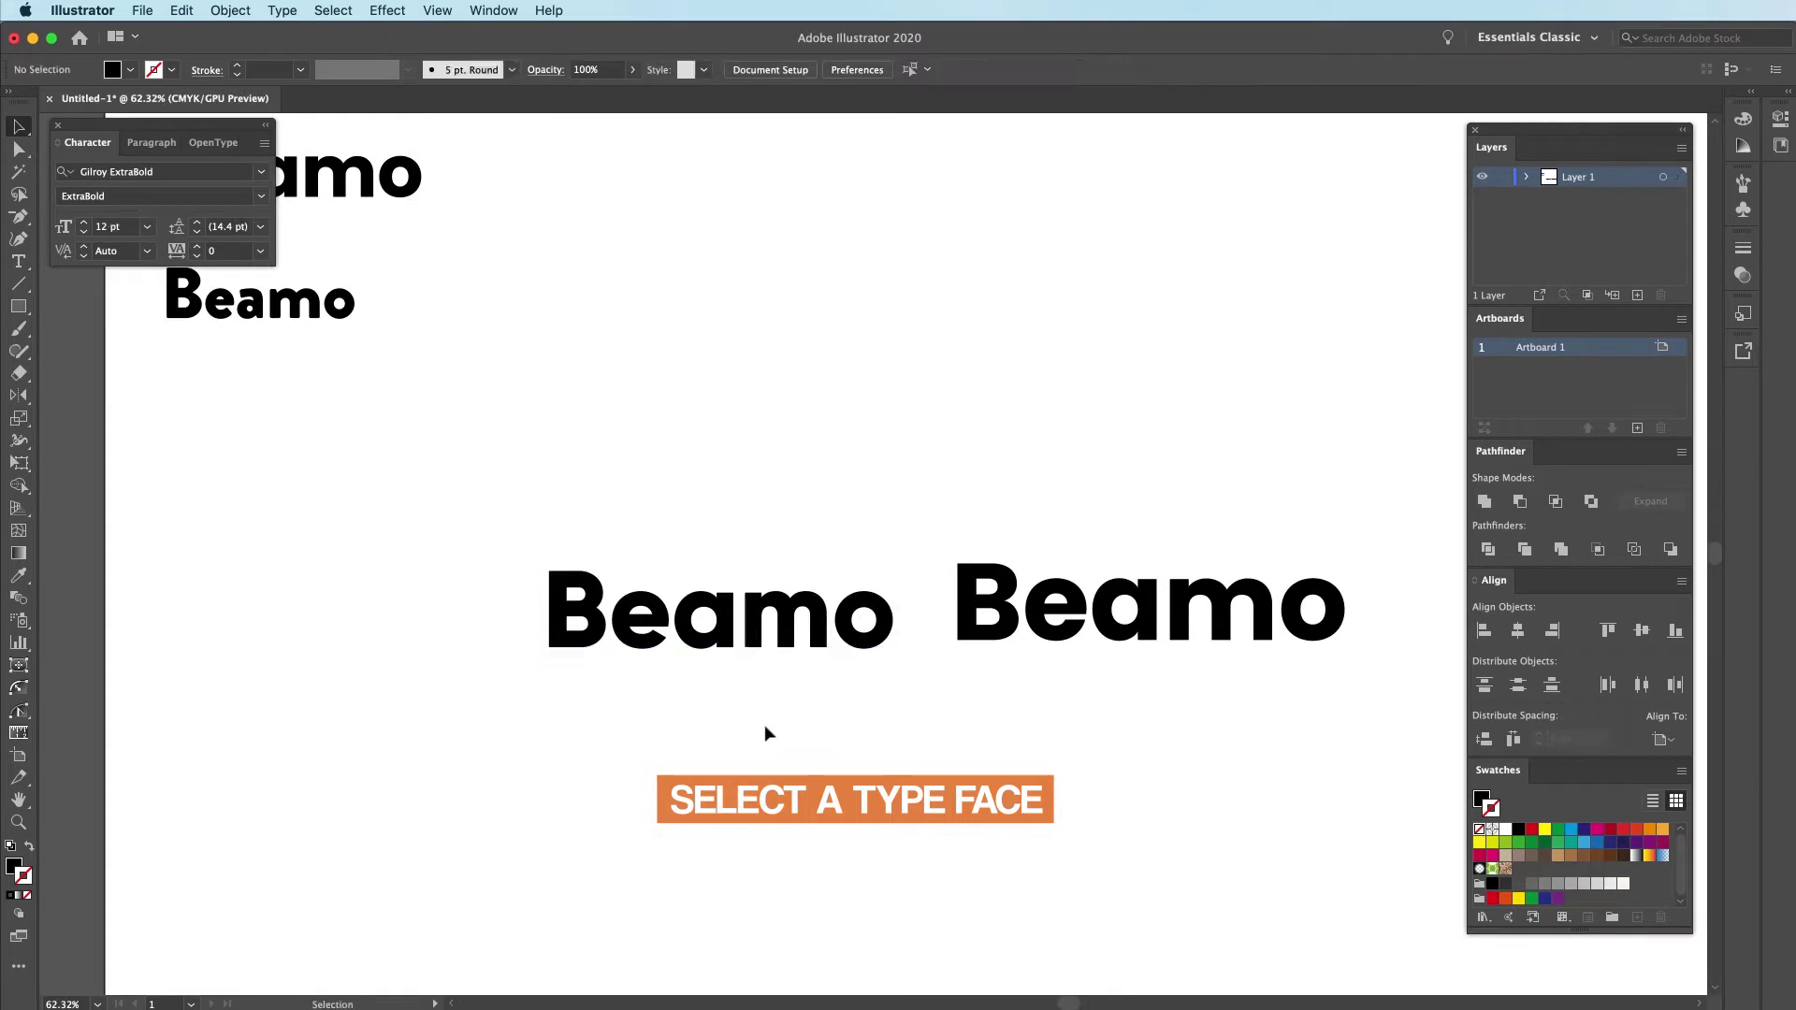
Retype a copy as lowercase 'beamo' in Gilroy ExtraBold, stacked above its duplicate
double_click(632, 632)
text(beam)
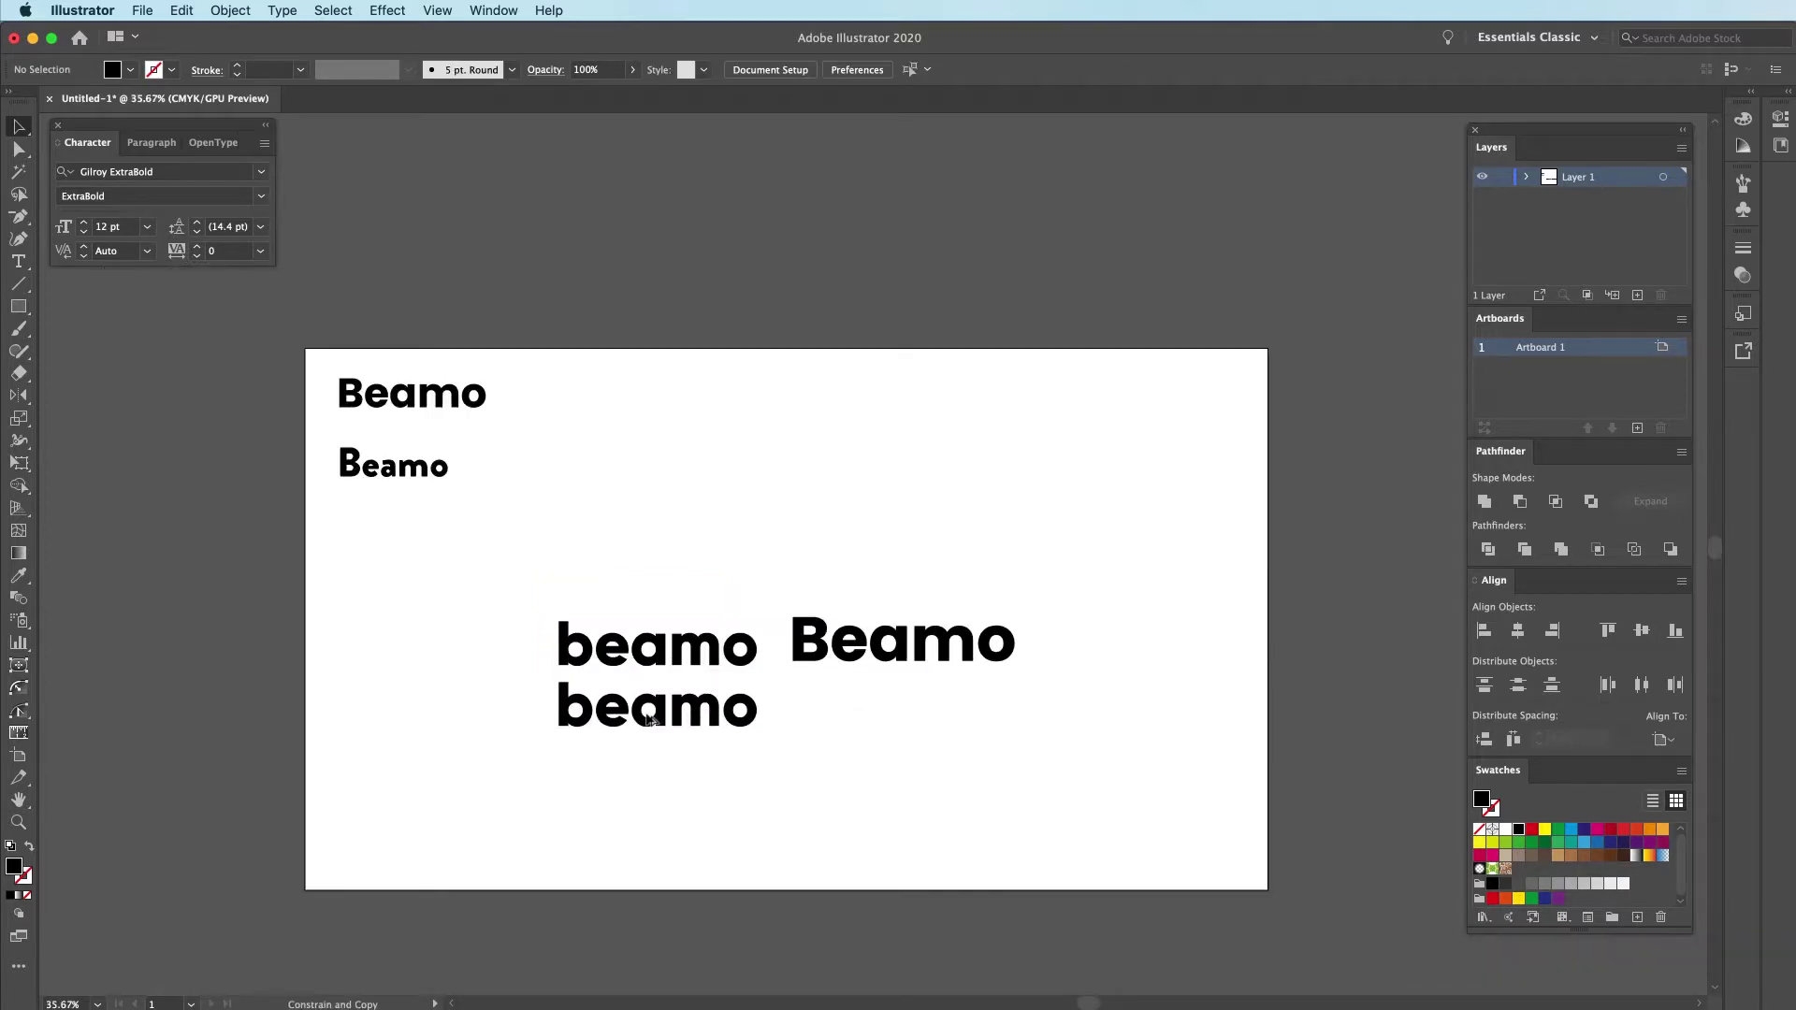
click(652, 718)
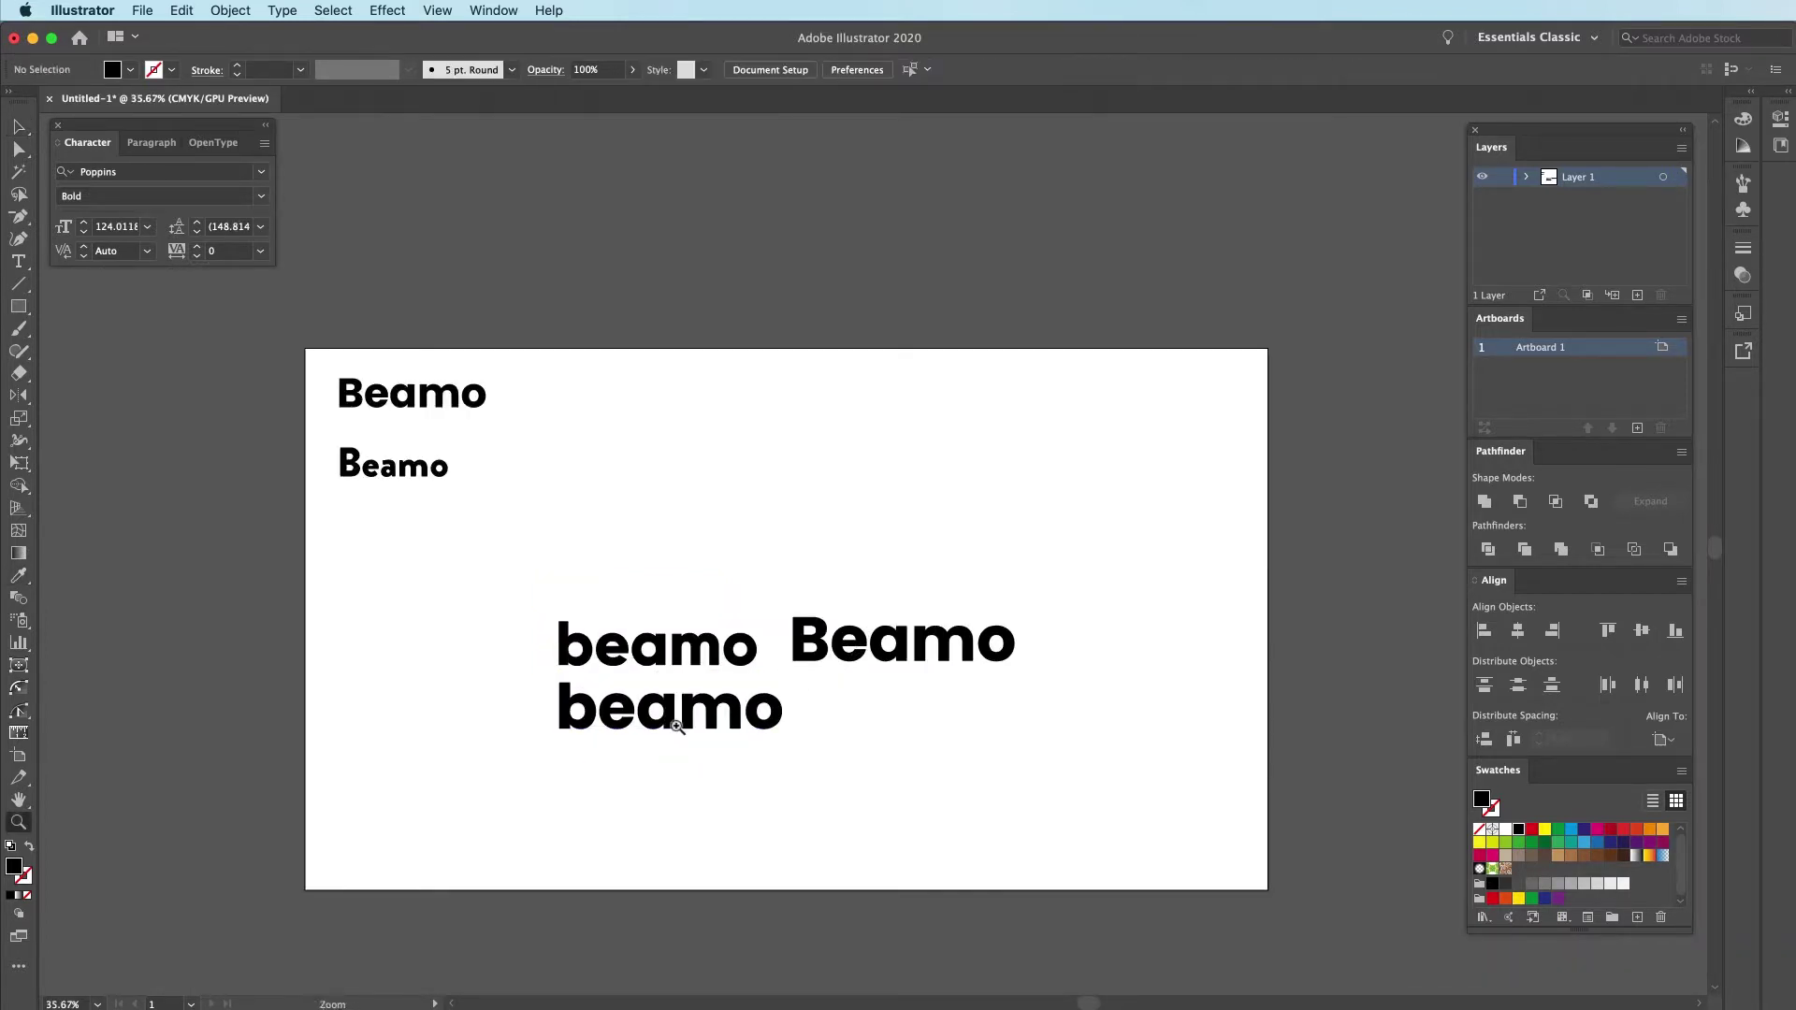
drag(677, 727, 825, 663)
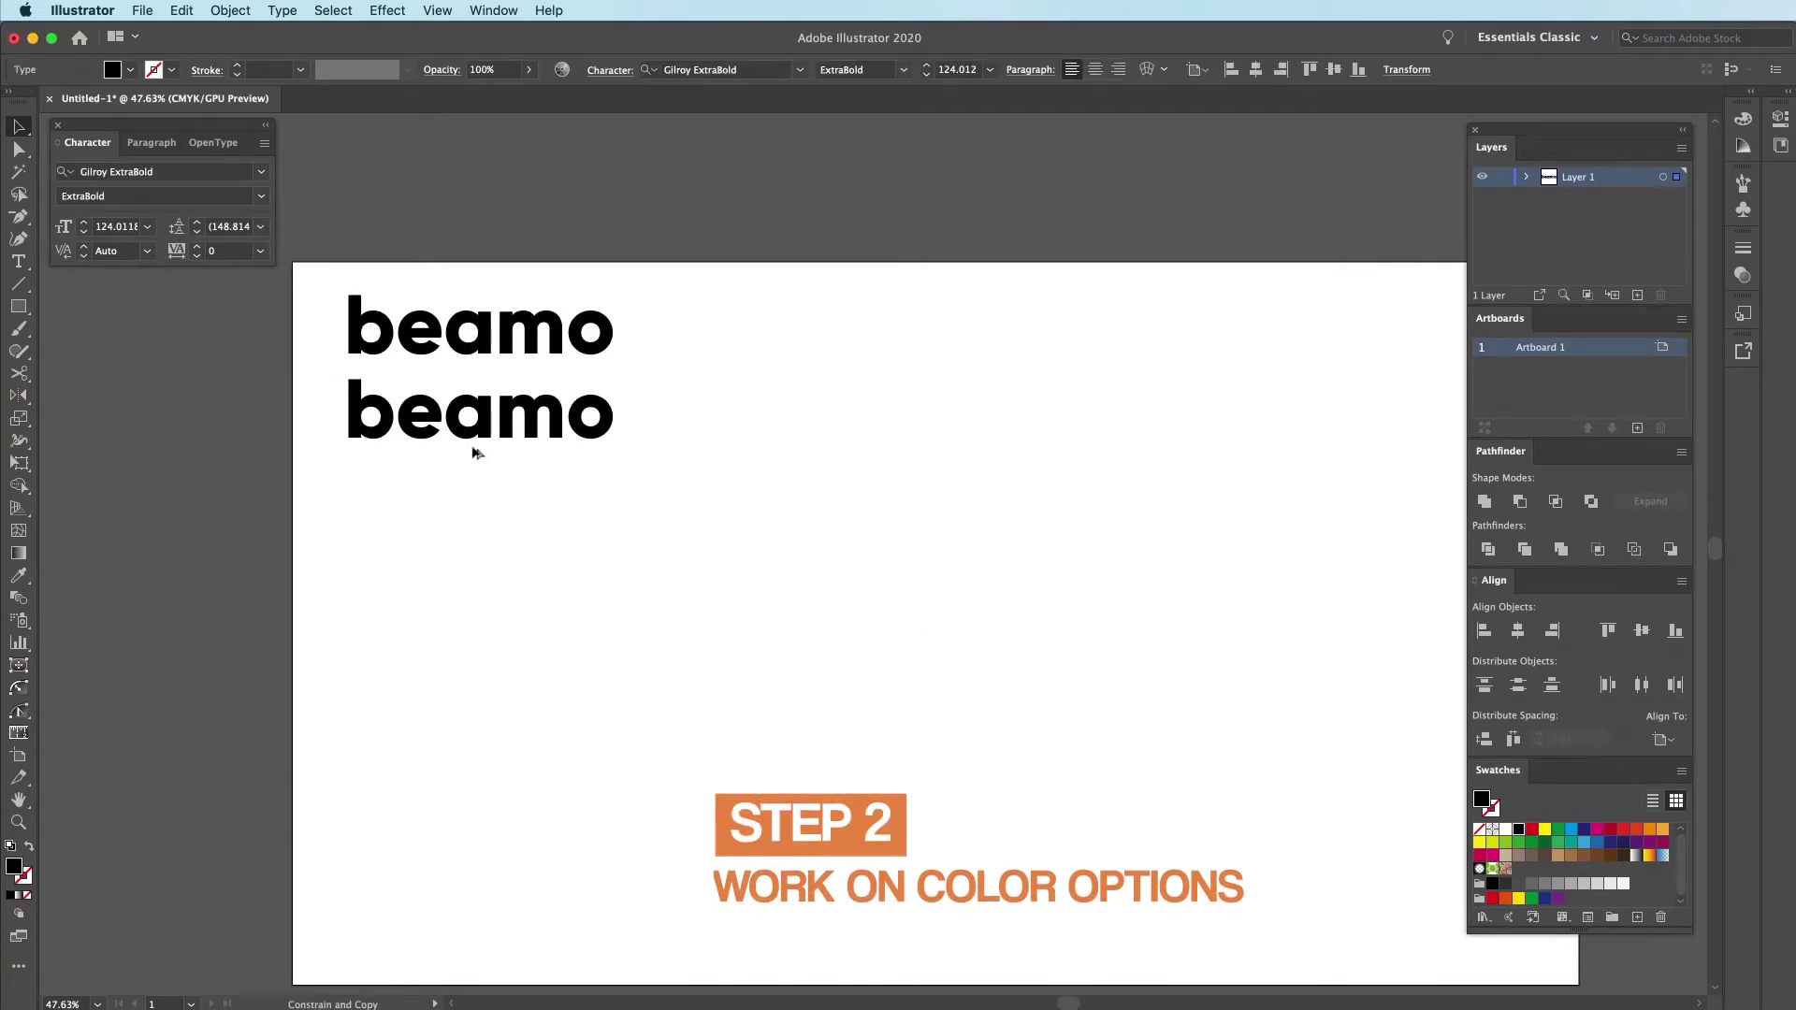
Select the second beamo and nudge the magenta beamo slightly down among the colour samples
click(386, 423)
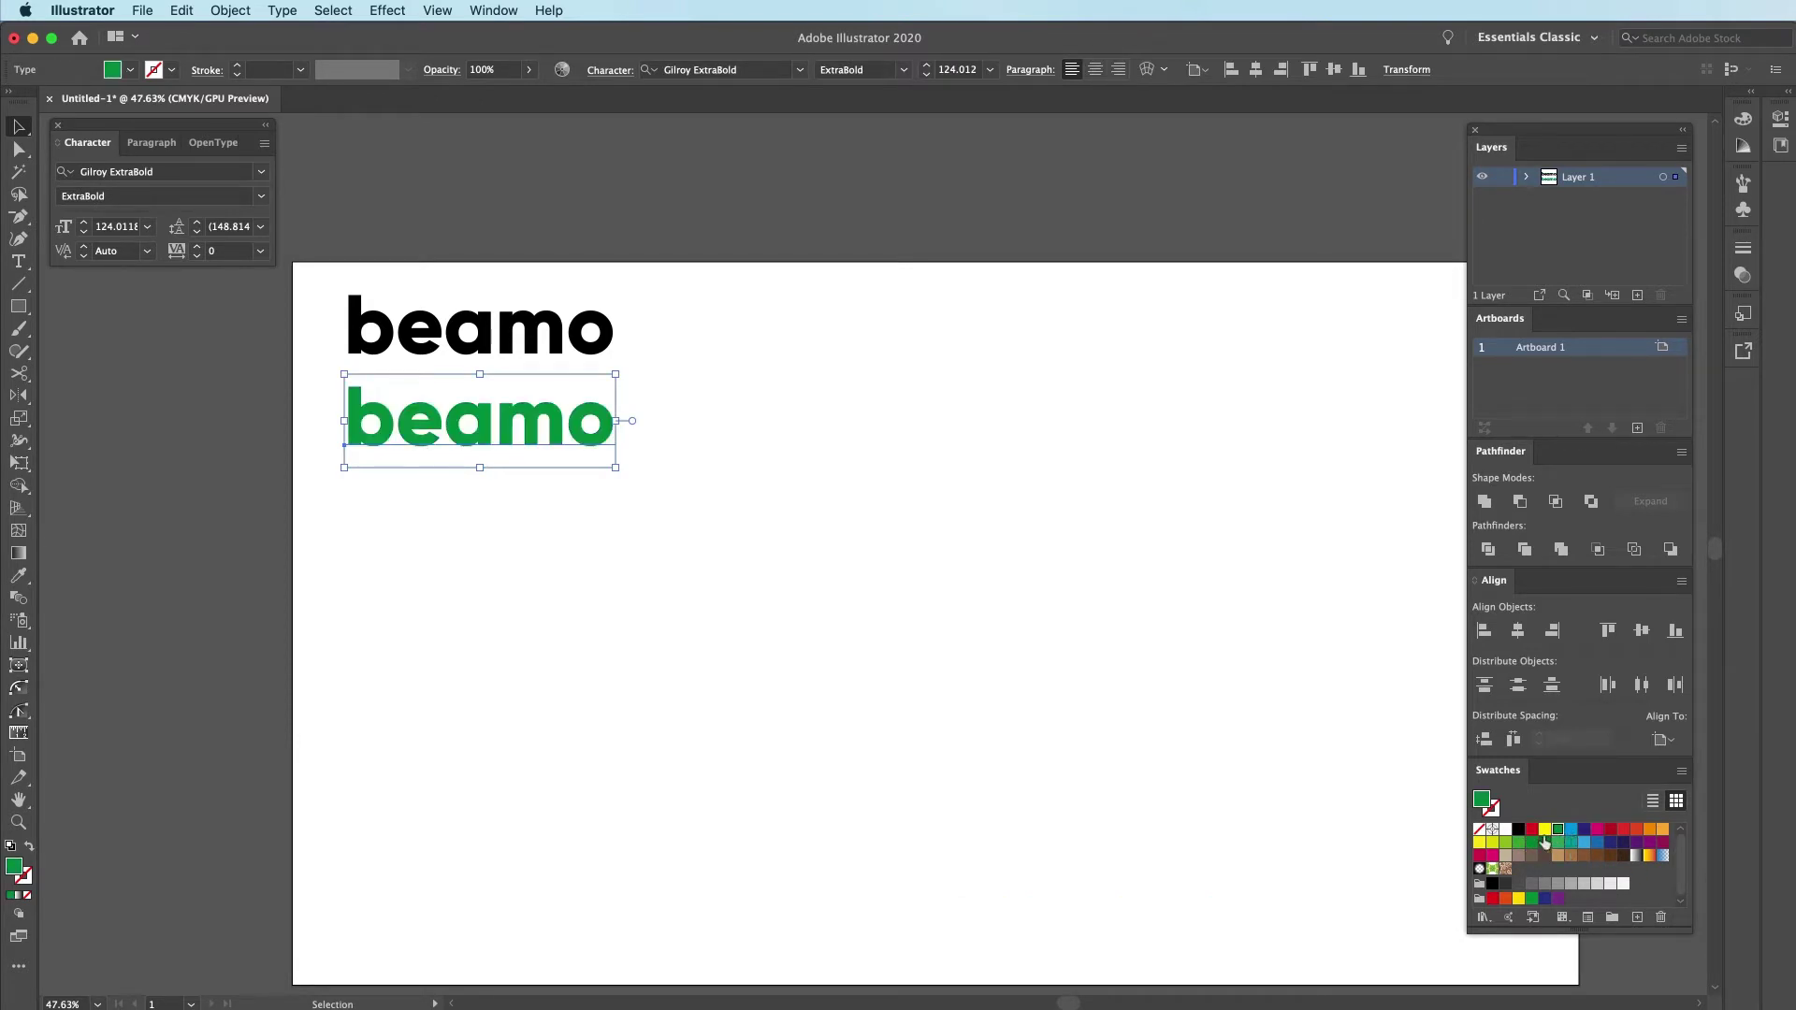
drag(799, 689, 927, 723)
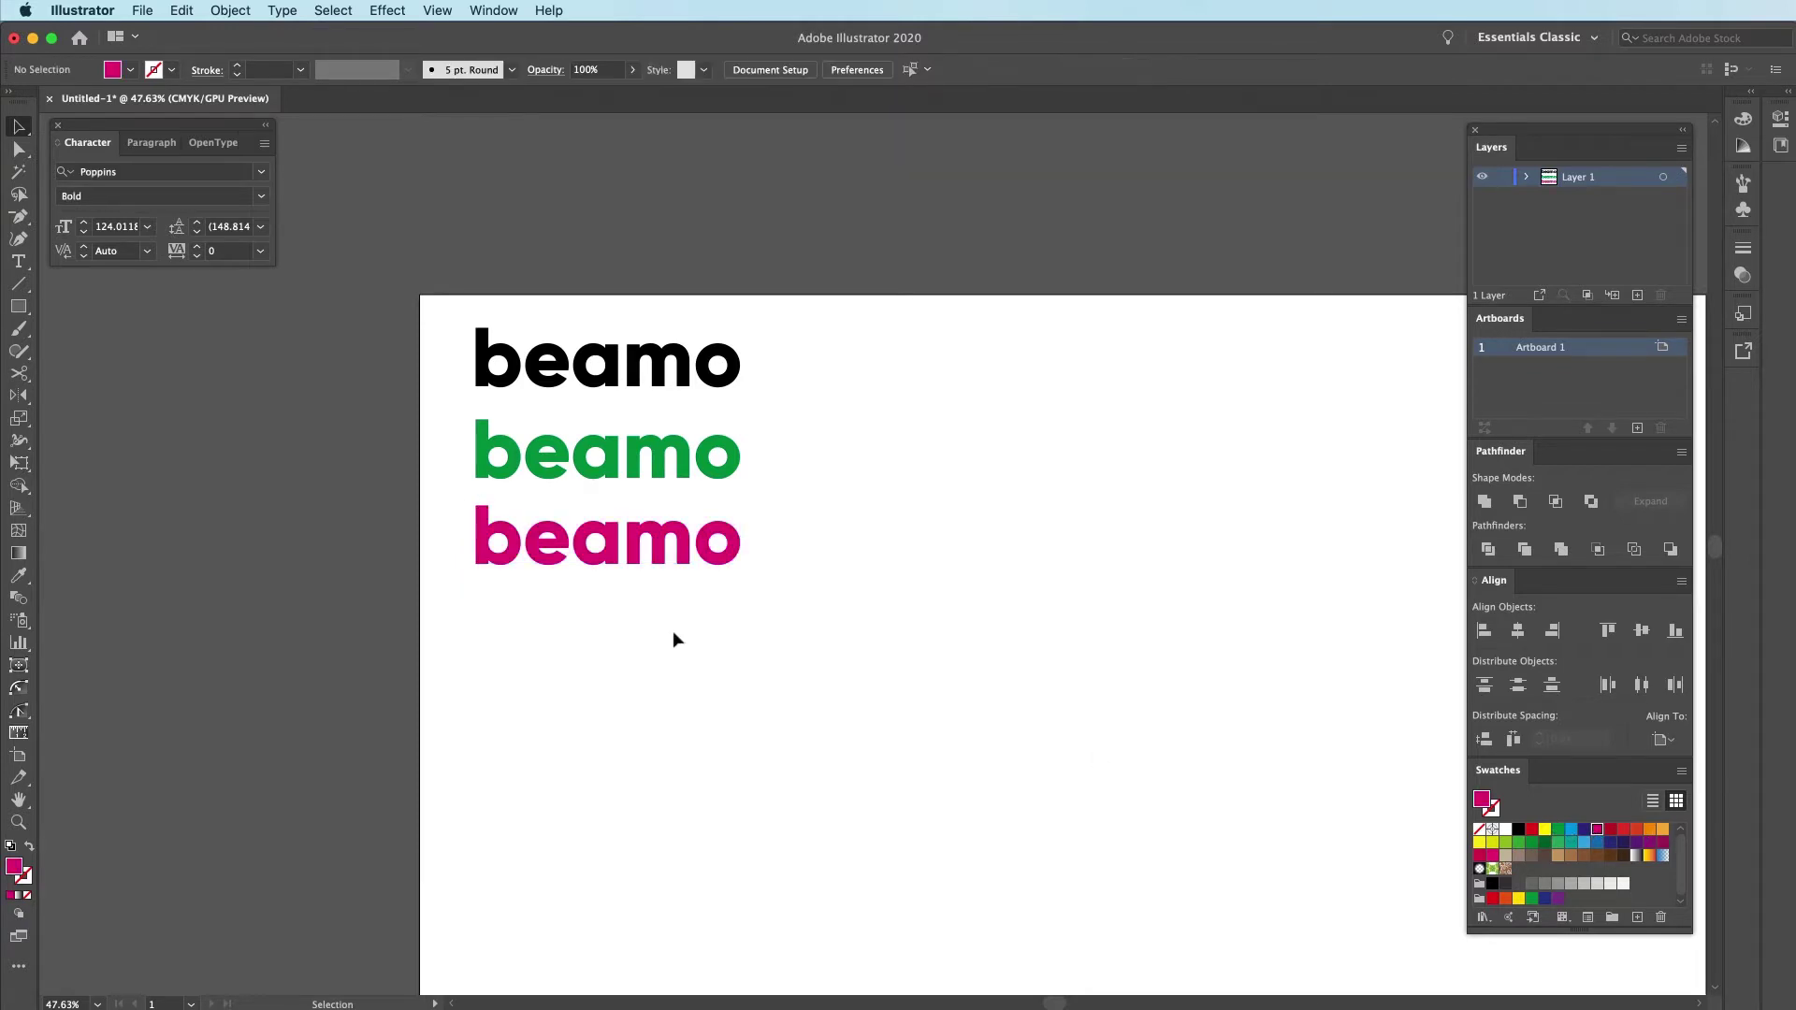
drag(639, 581, 640, 597)
click(651, 655)
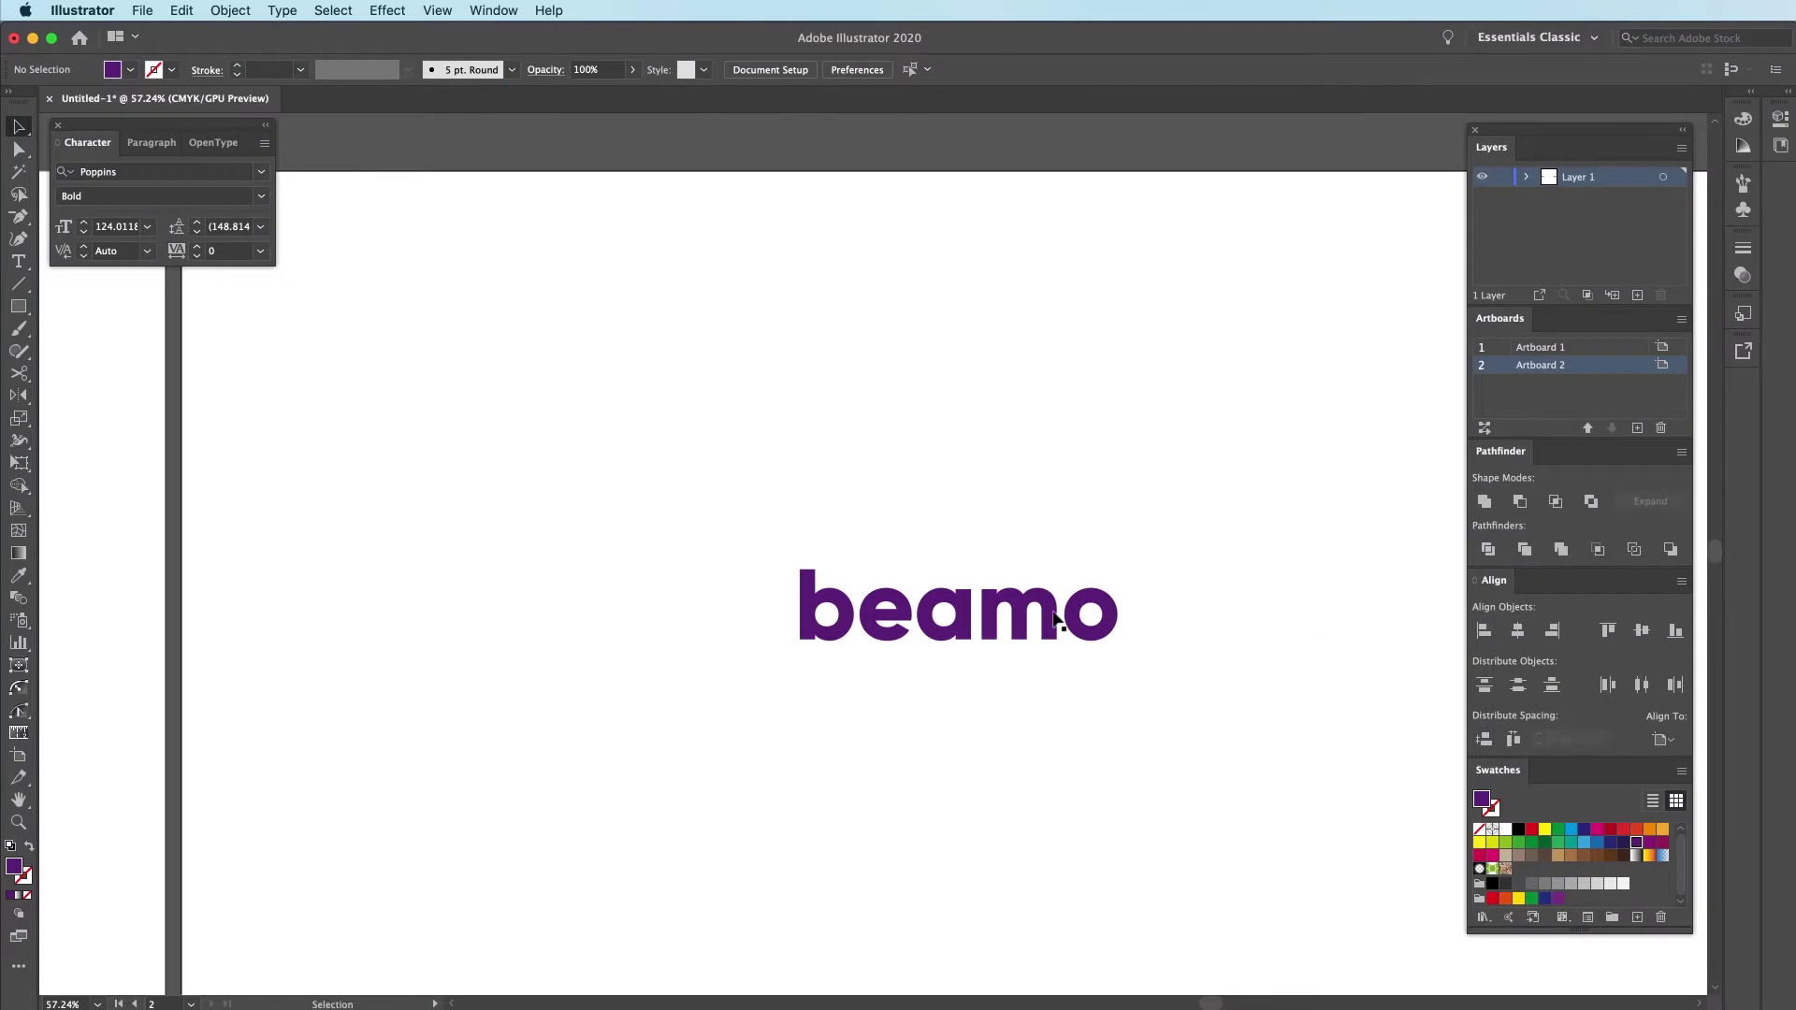
Place a copy of beamo above the original and put the text cursor between its letters
alt+drag(1029, 608, 954, 290)
click(1205, 452)
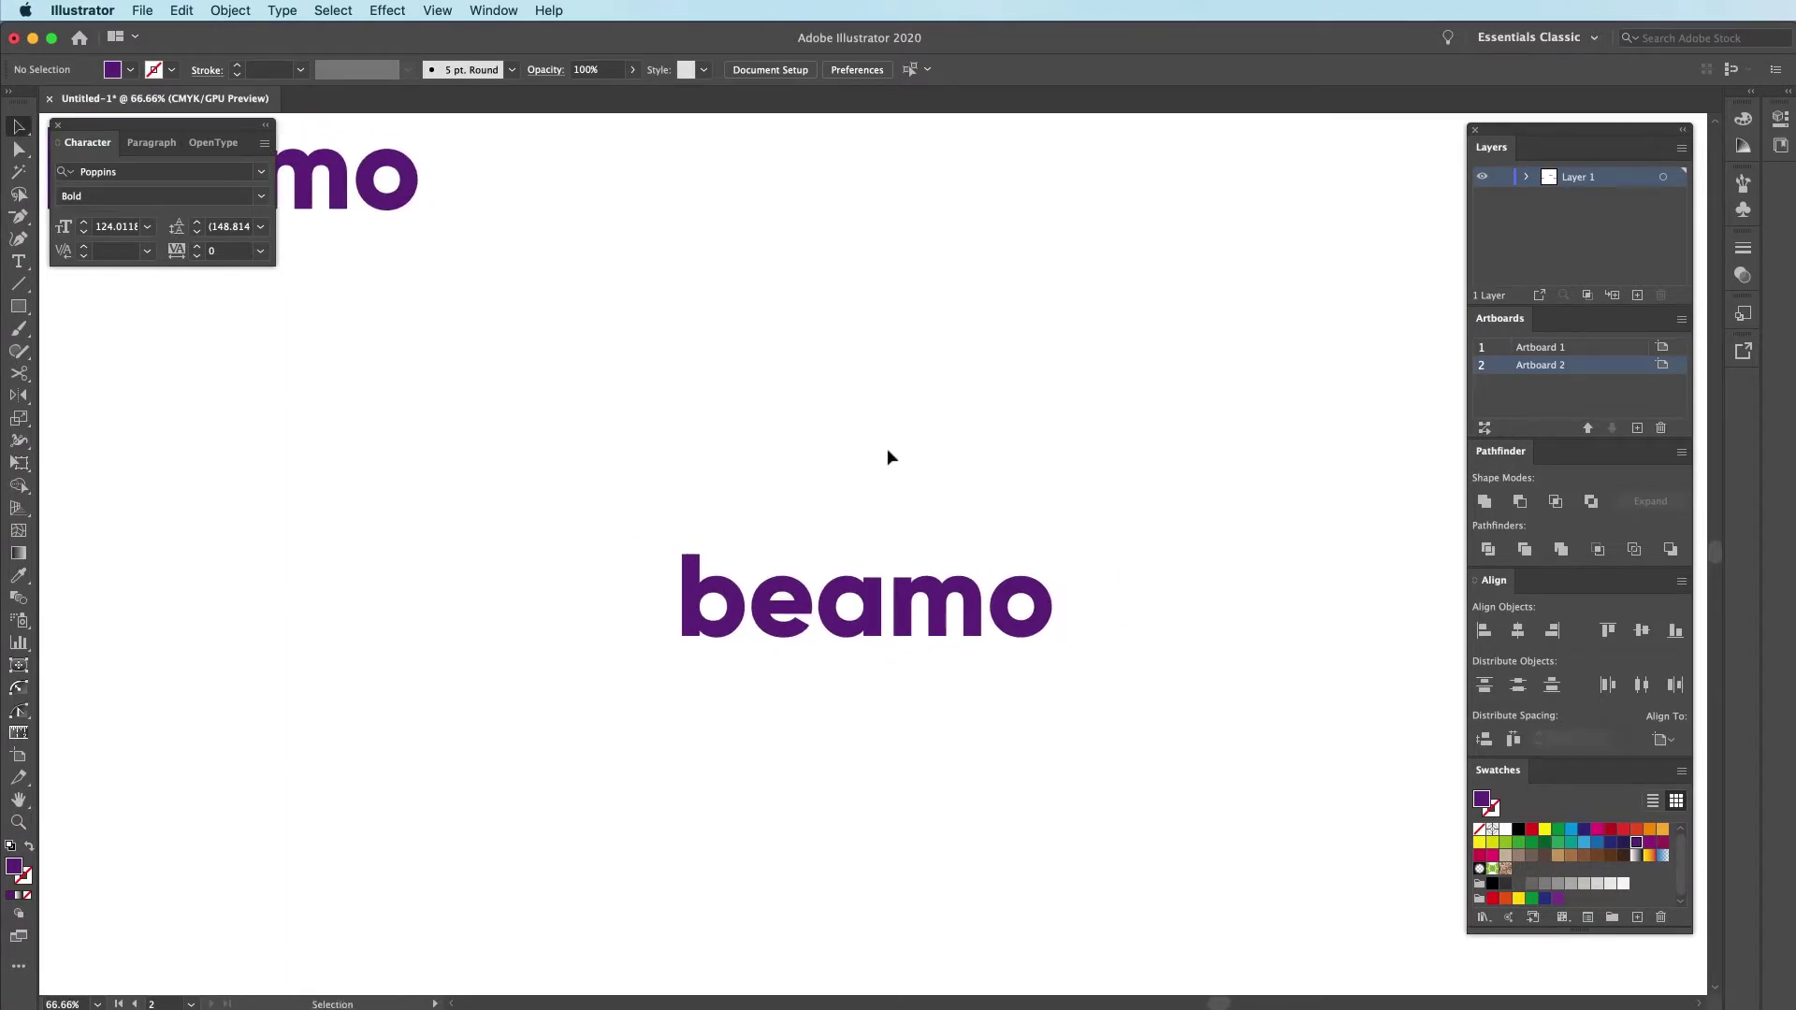
key(t)
click(801, 618)
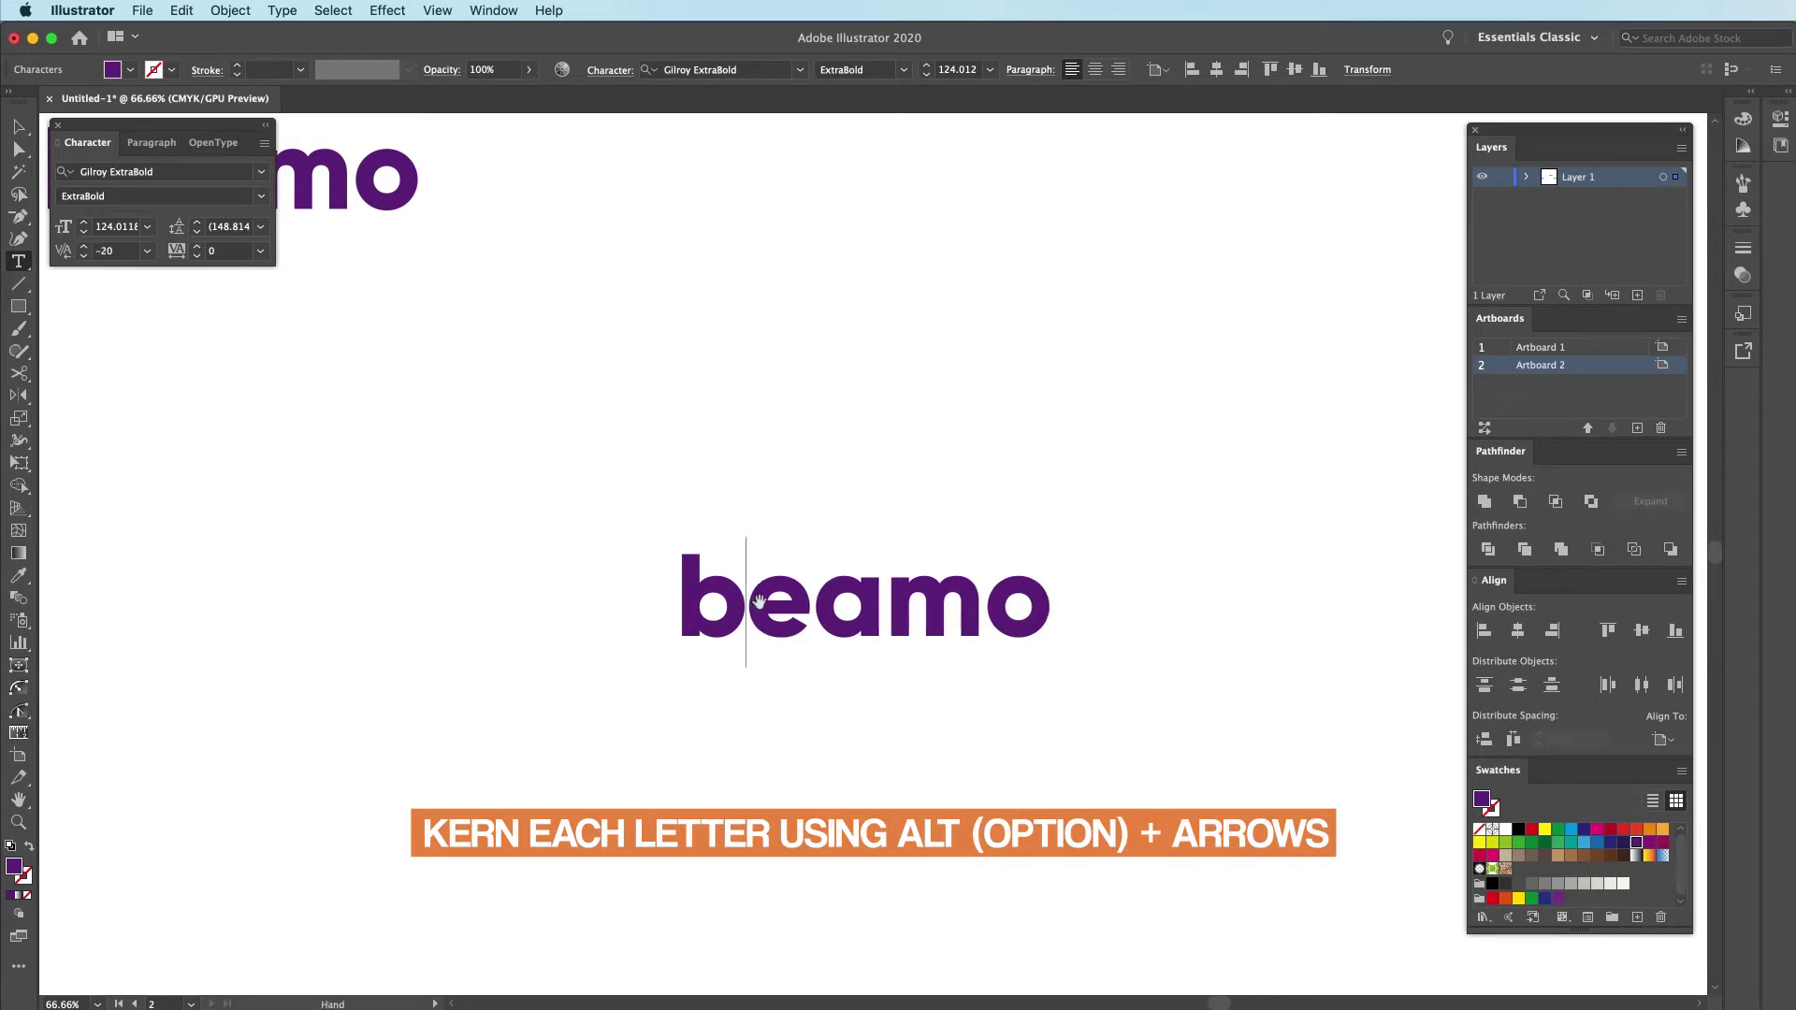
Tighten the kerning of the b–e, e–a and a–m letter pairs
key(alt+Left)
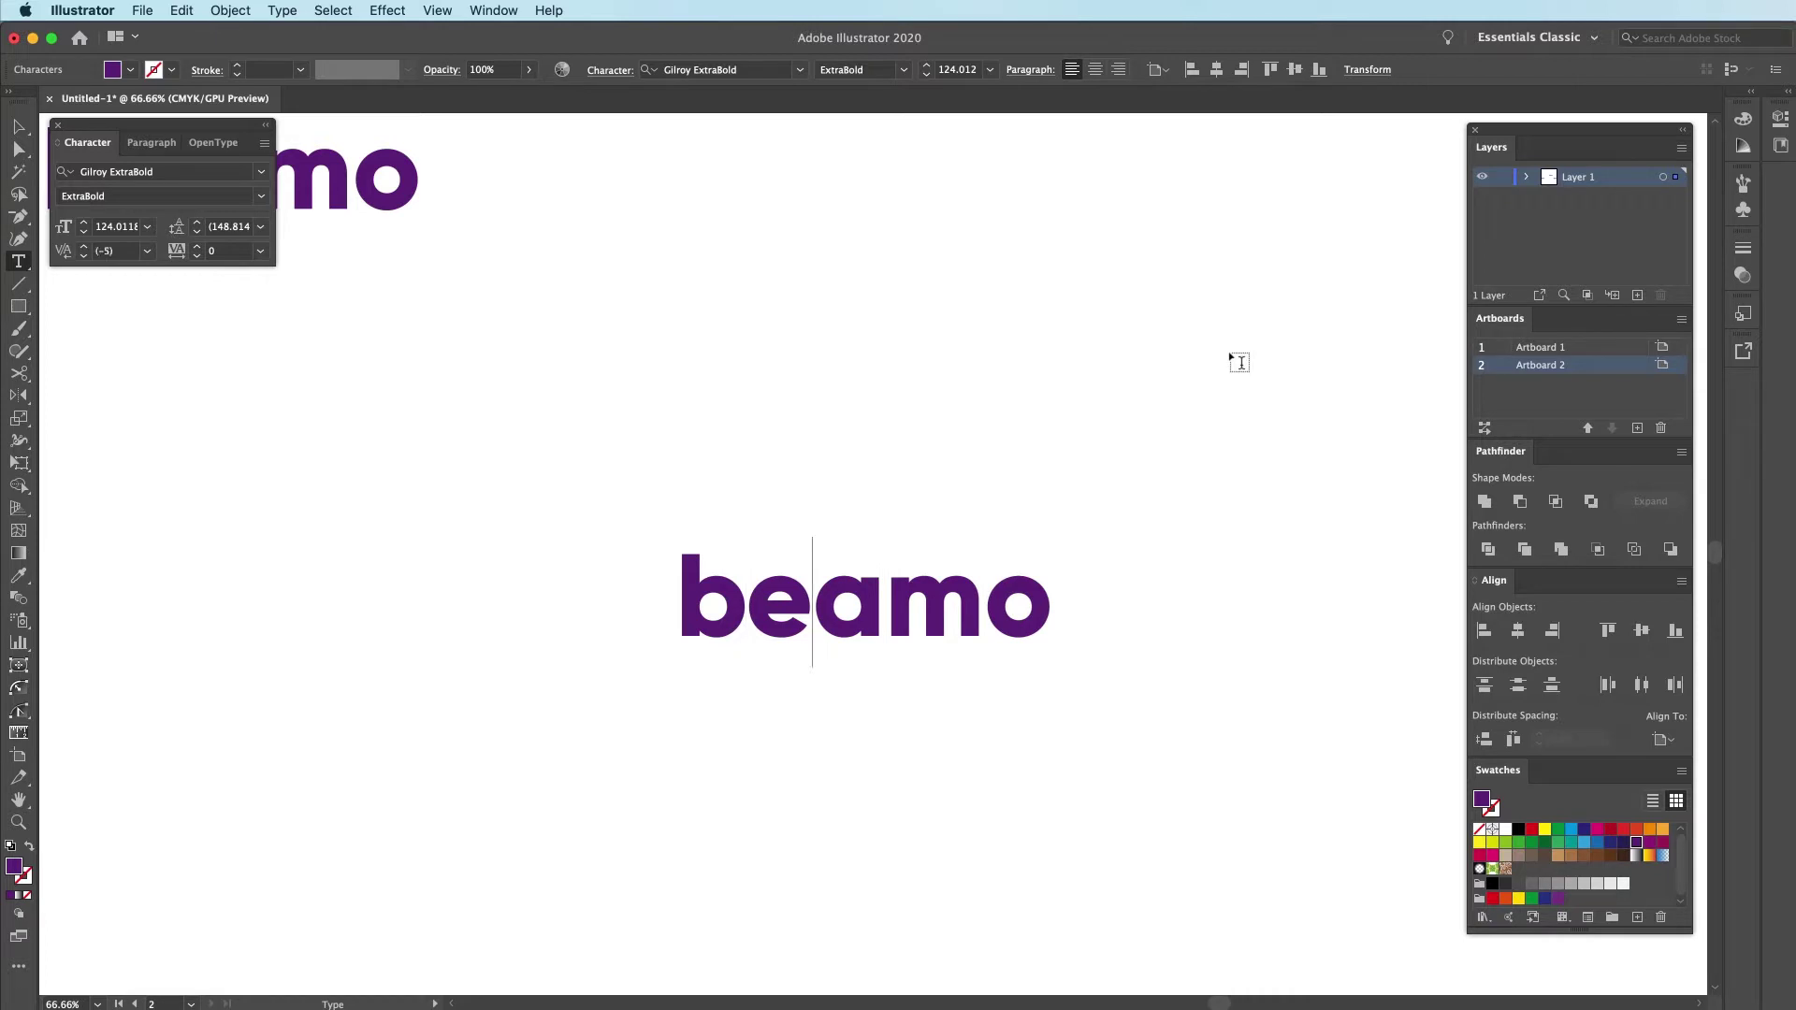
key(alt+Left)
key(alt+Right)
key(alt+Left)
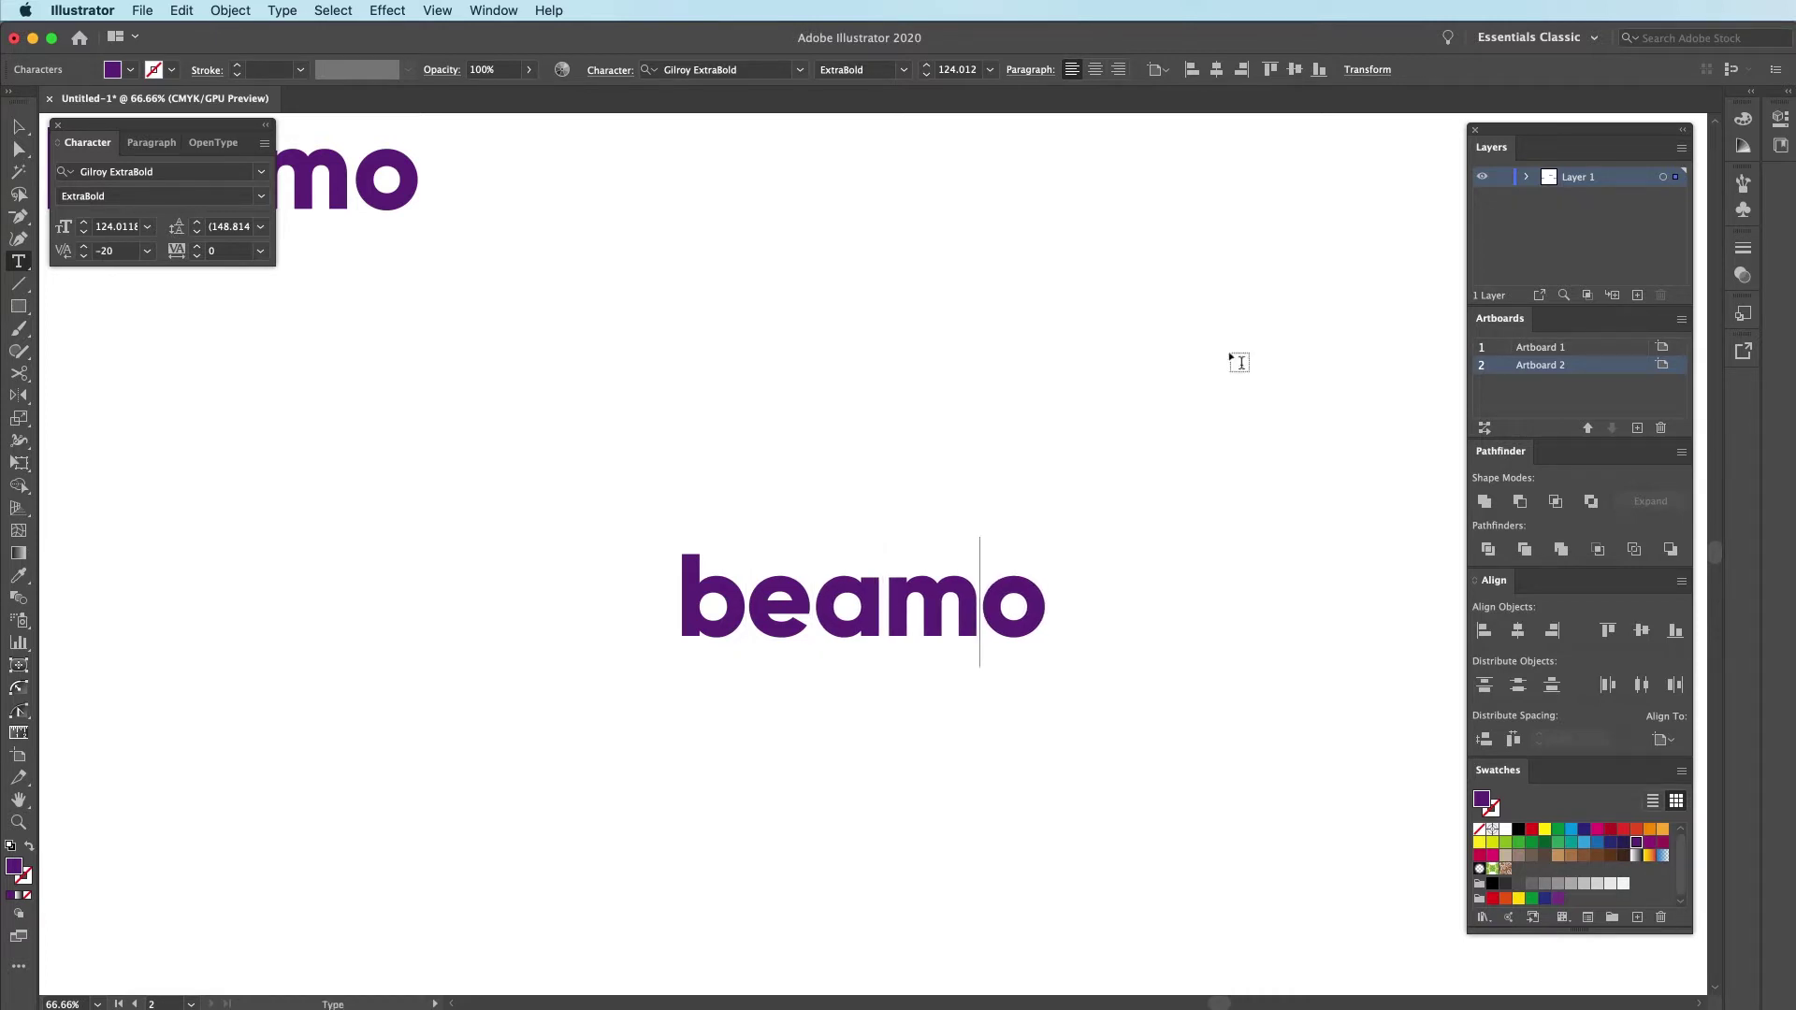
key(alt+Left)
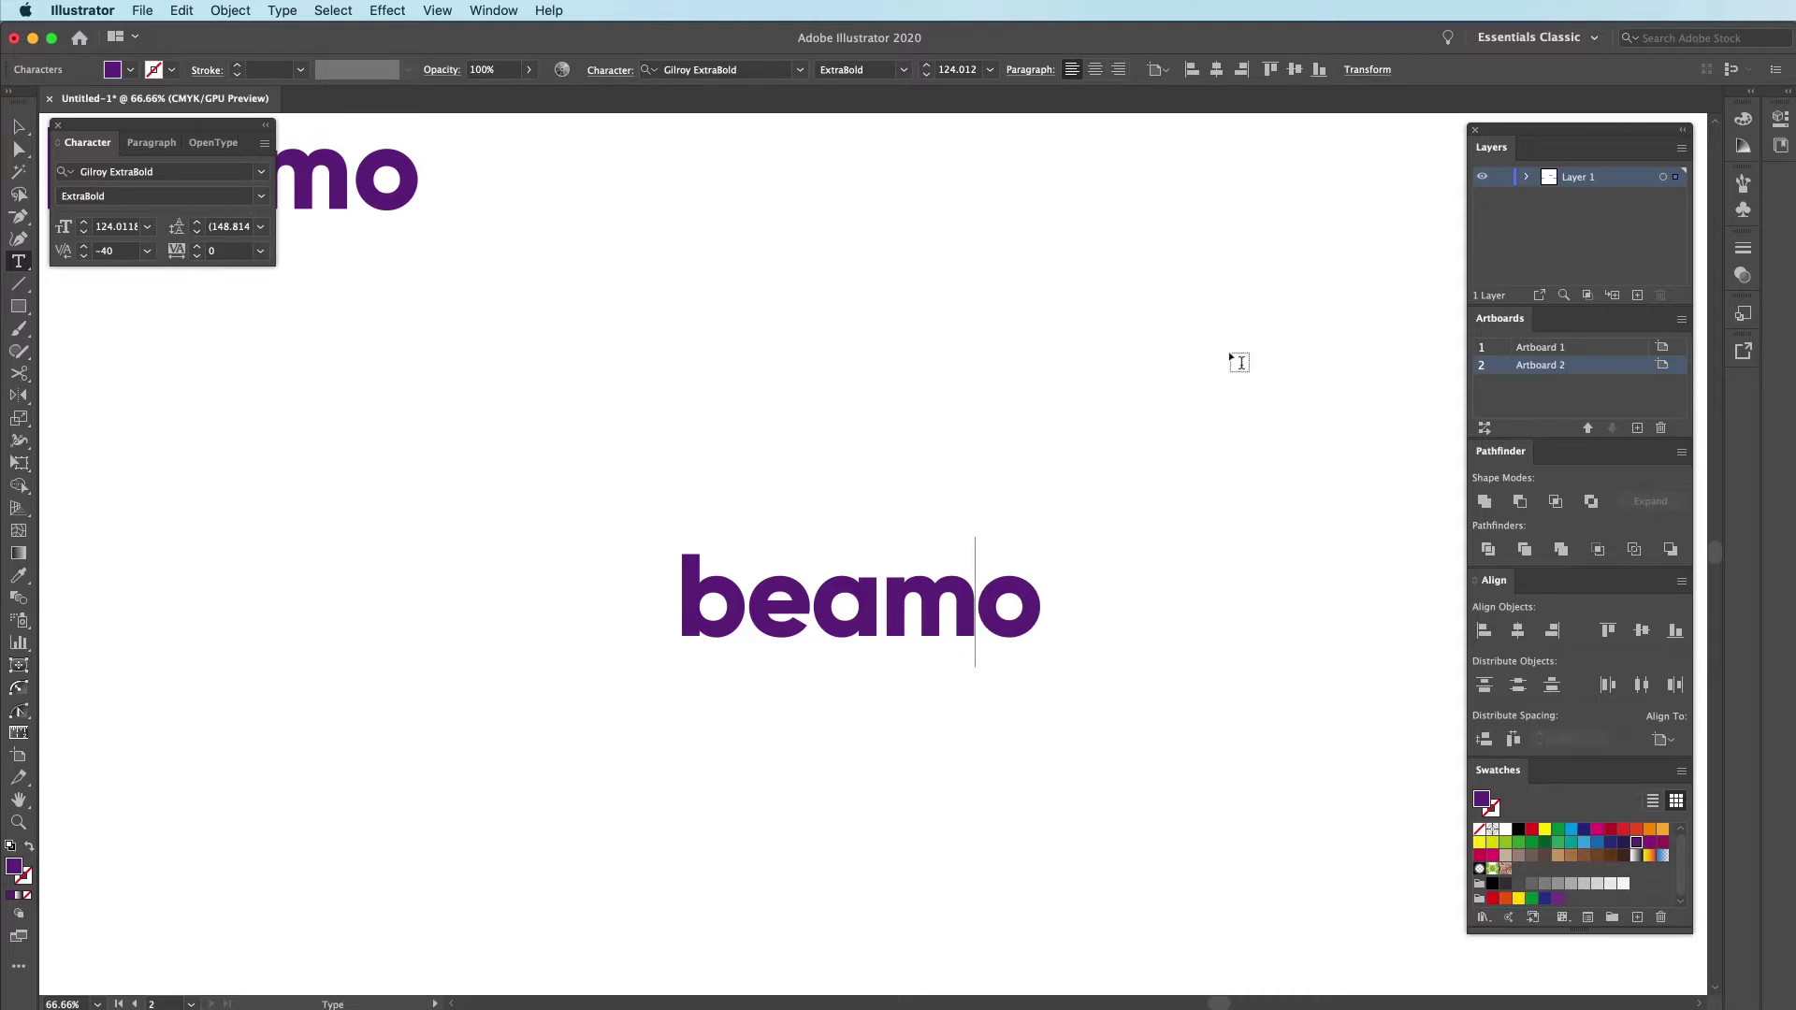
key(Left)
key(alt+Left)
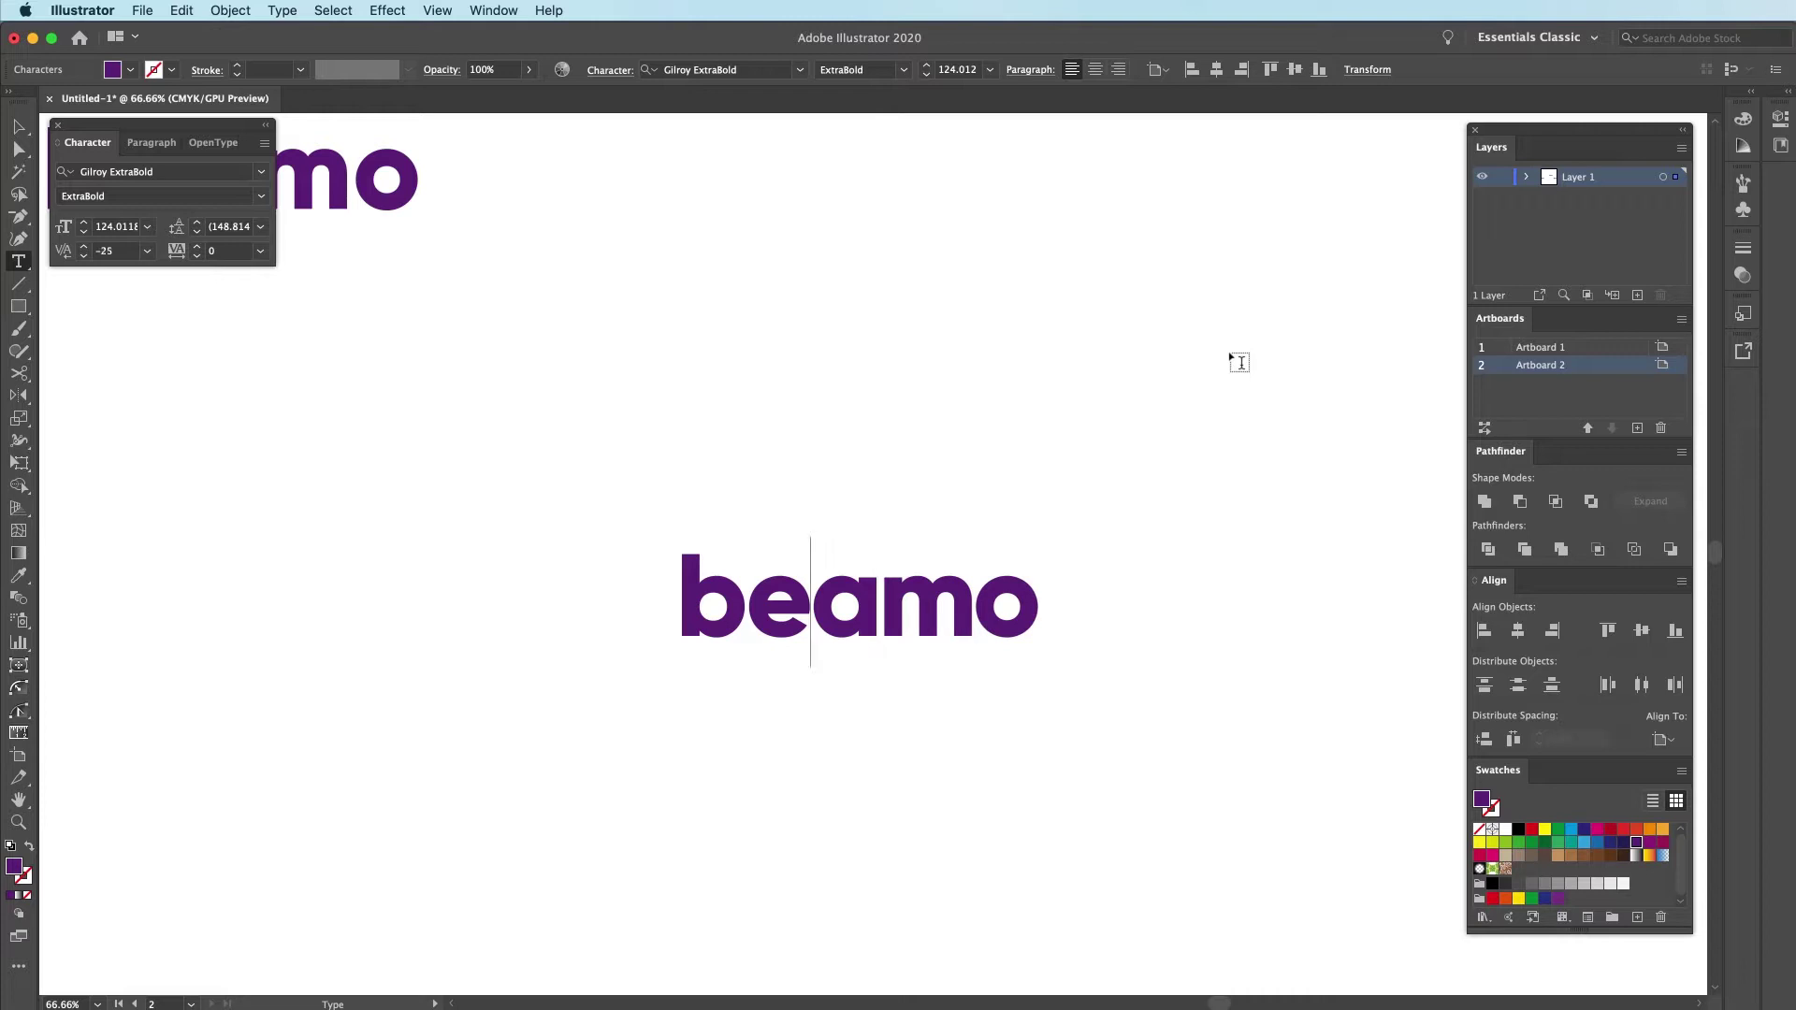
Fine-tune the b–e and e–a kerning, loosening each slightly, then view both artboards
key(alt+Left)
key(Left)
key(alt+Left)
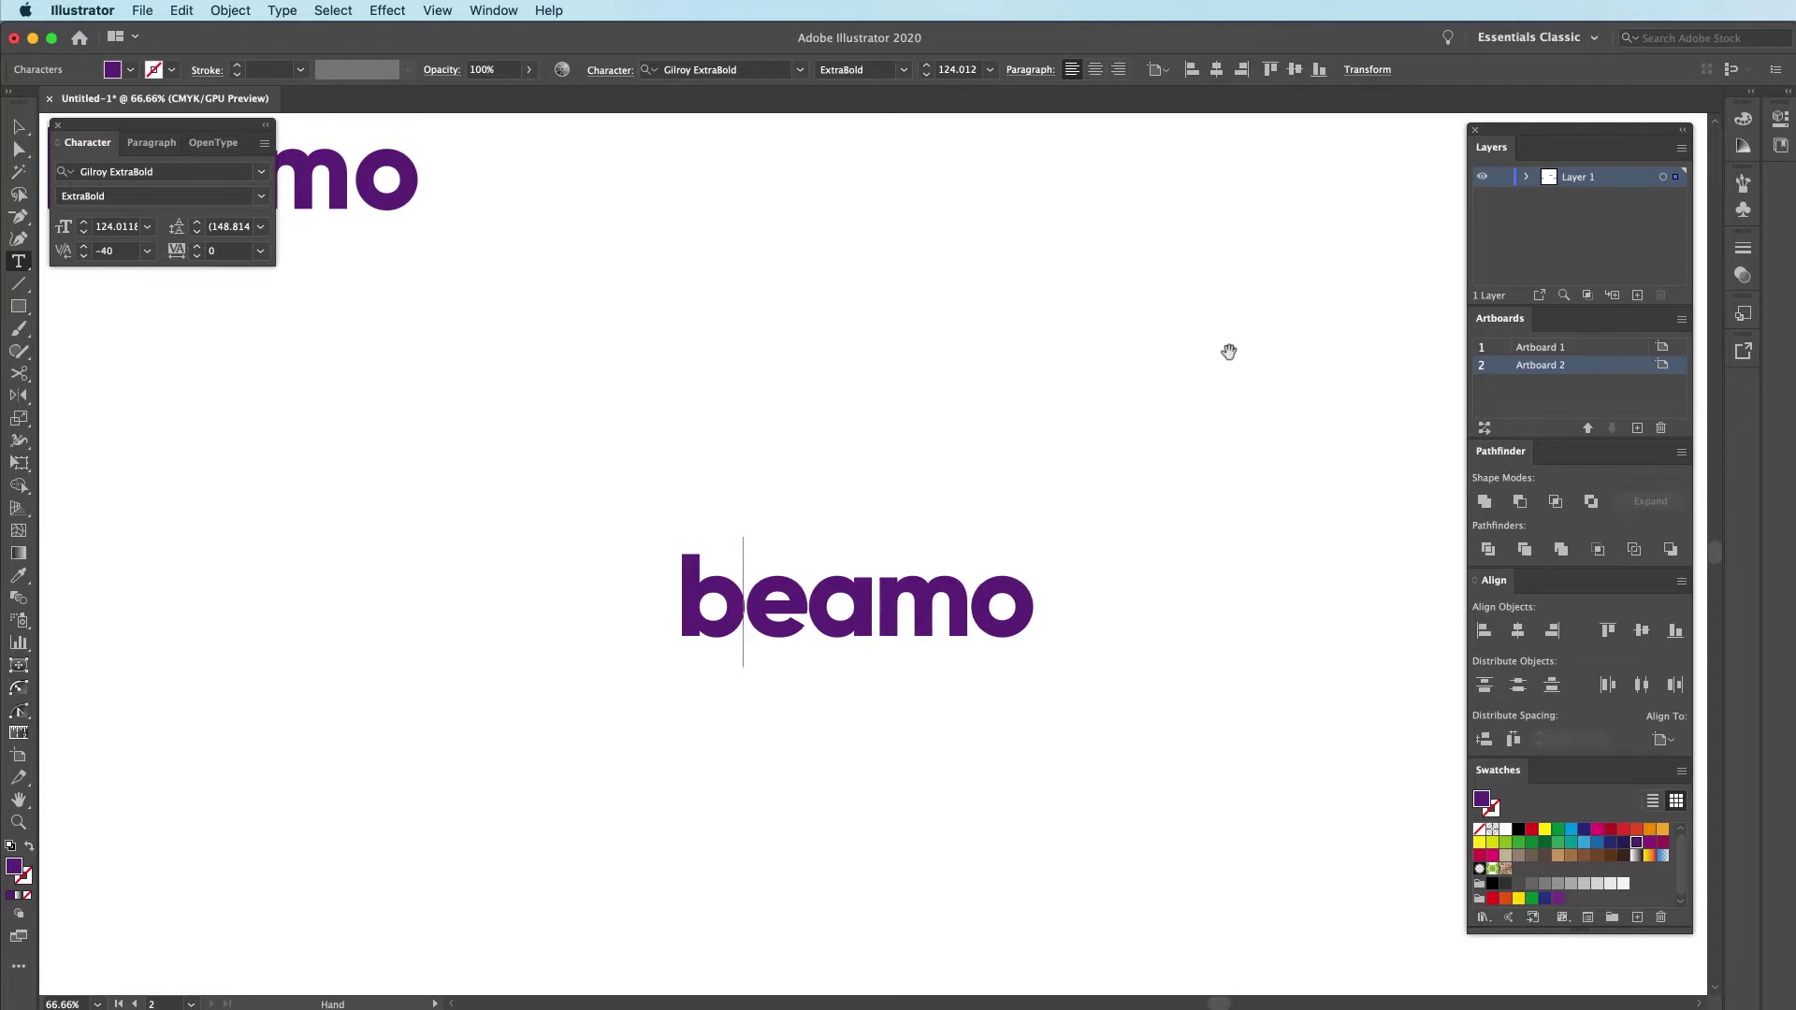
key(alt+Right)
key(Right)
key(alt+Right)
key(alt+Right)
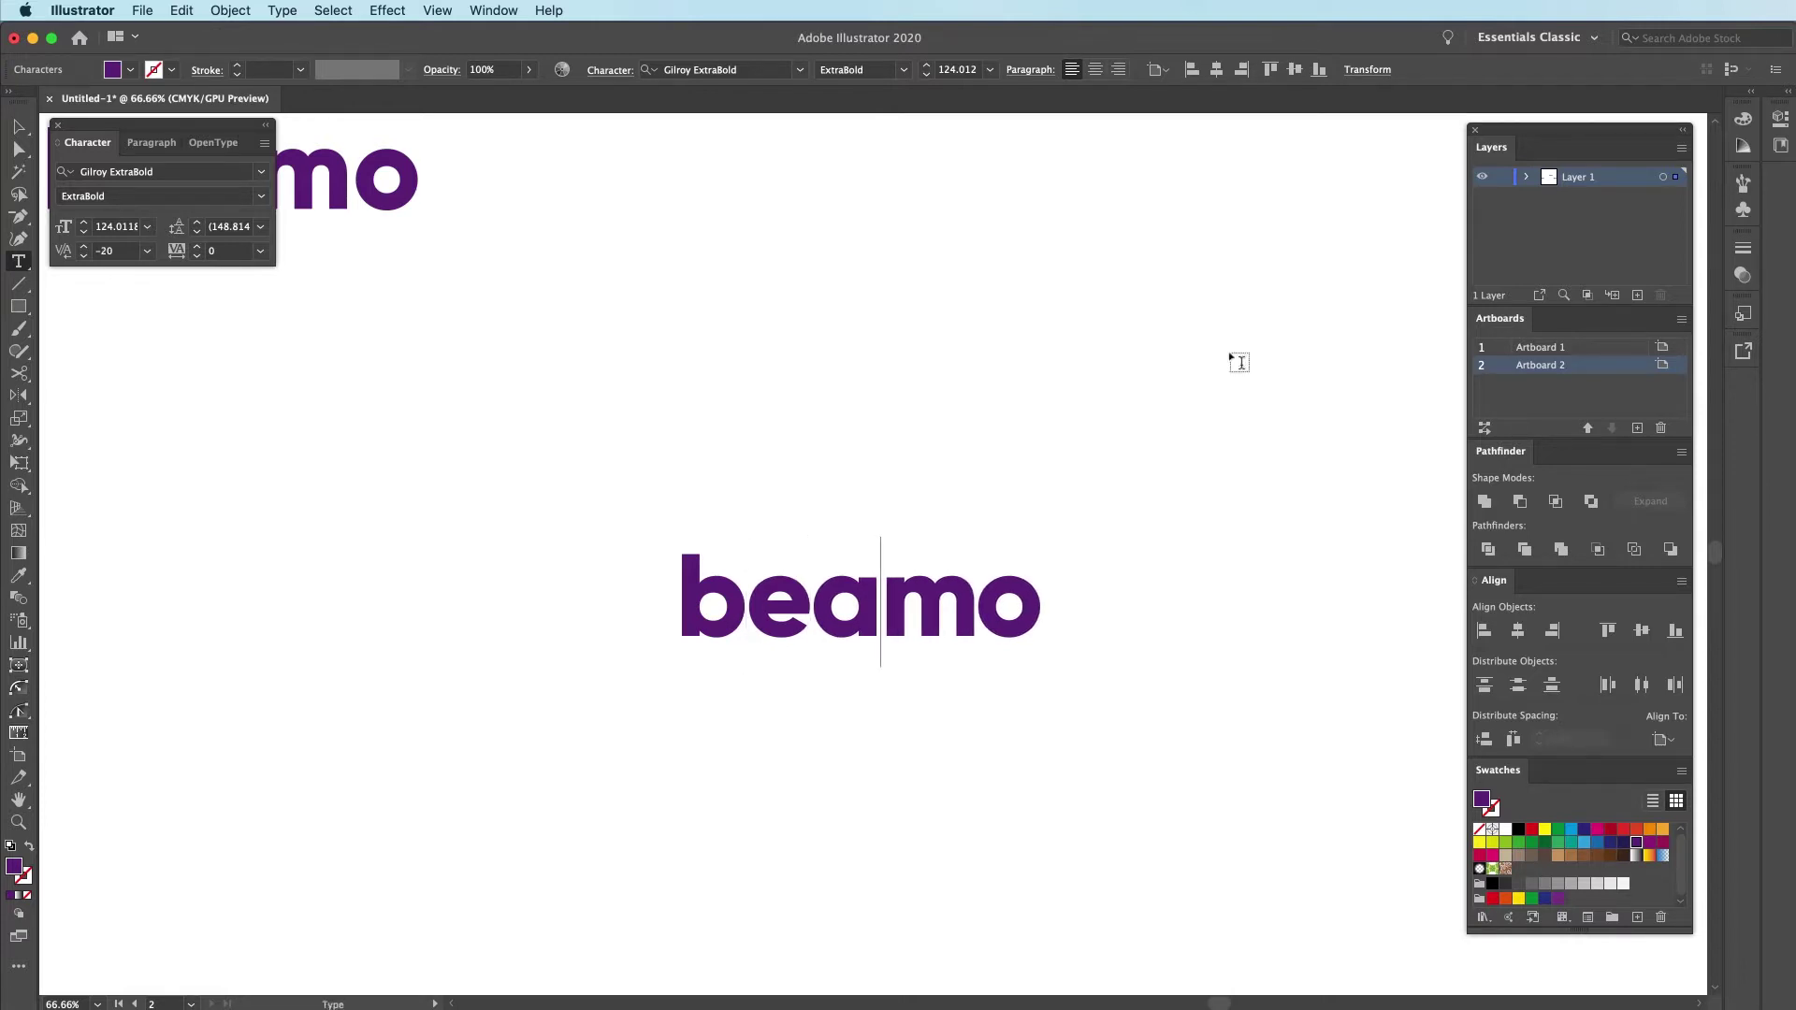
key(Escape)
key(super+minus)
key(super+minus)
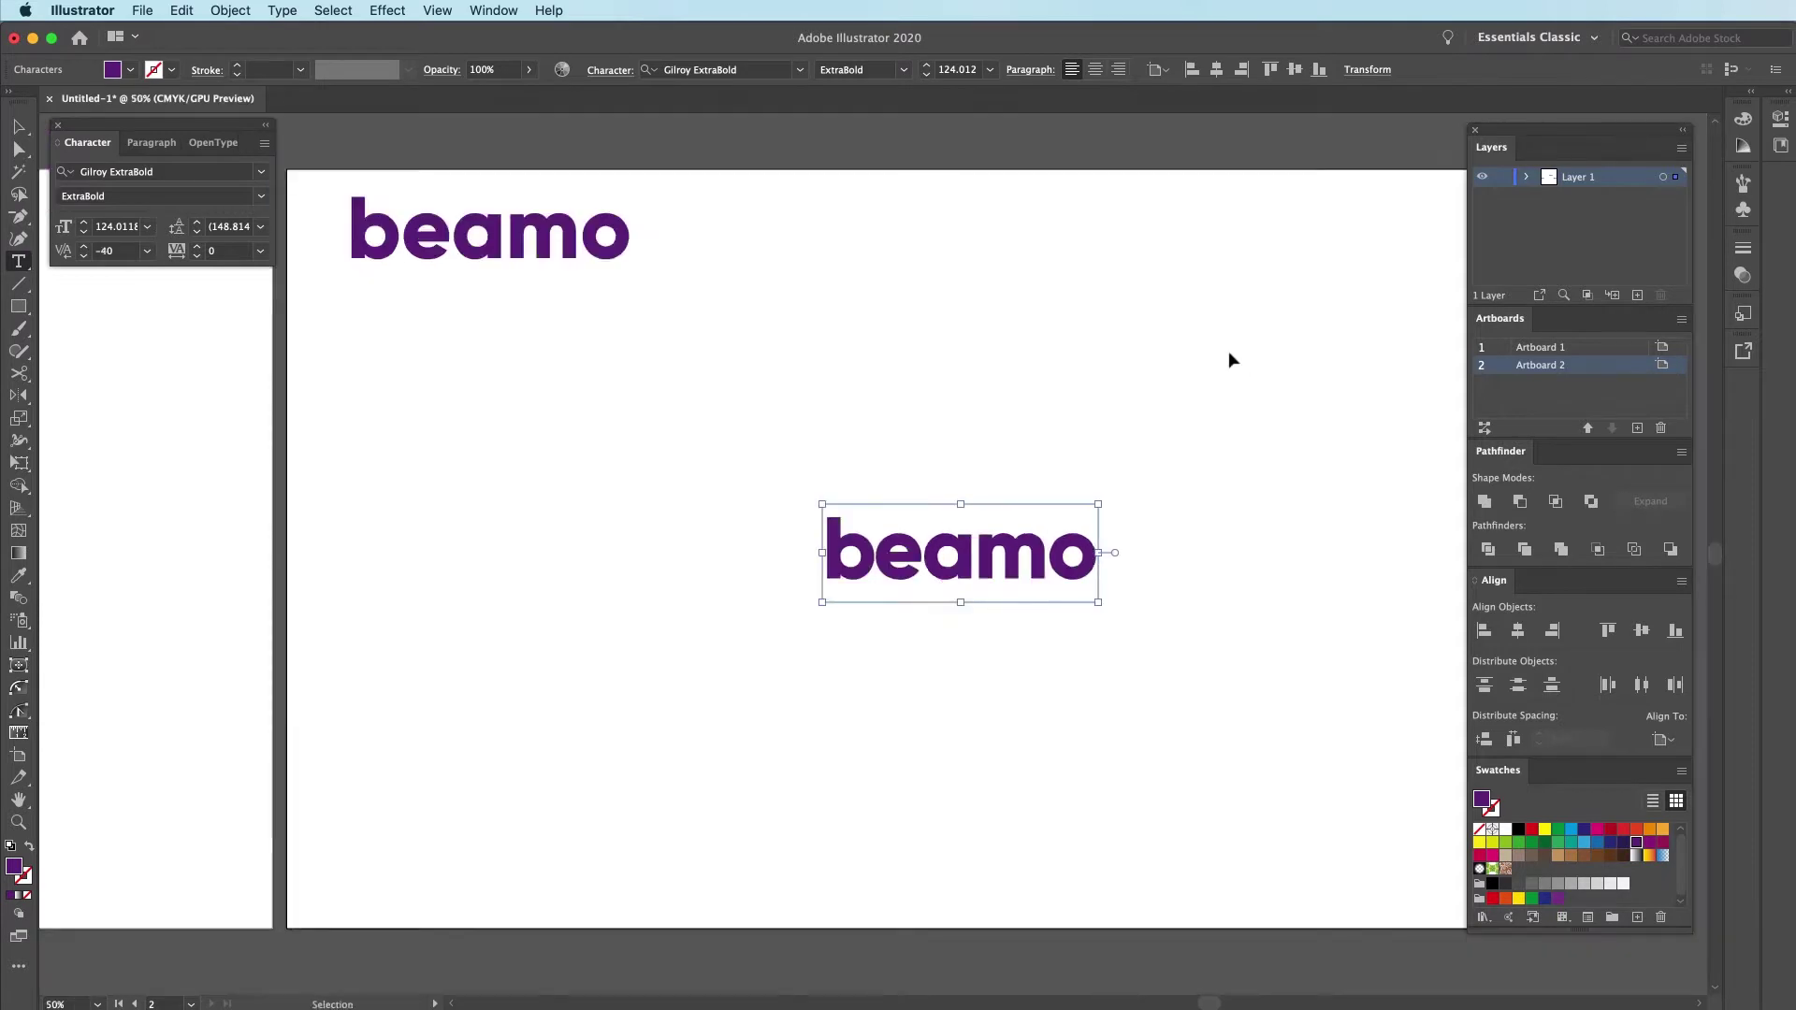
key(super+minus)
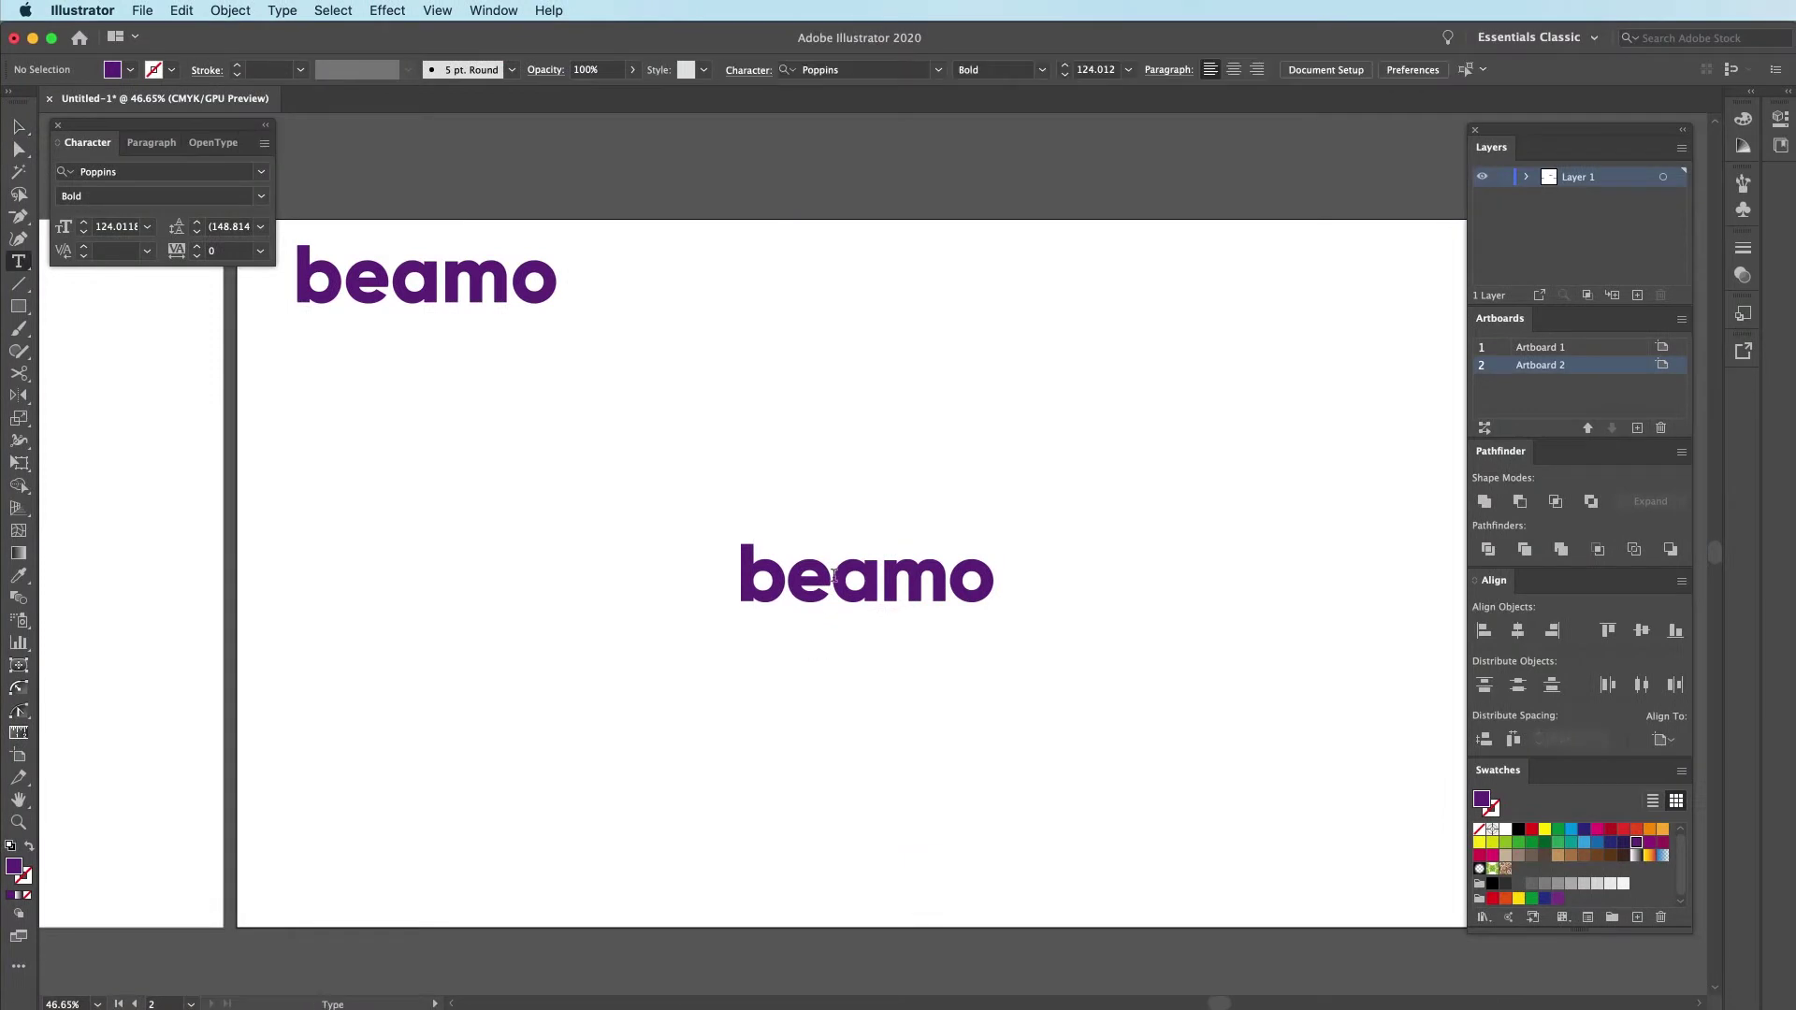
Adjust the e–a kerning in the Gilroy beamo
click(1310, 576)
key(Escape)
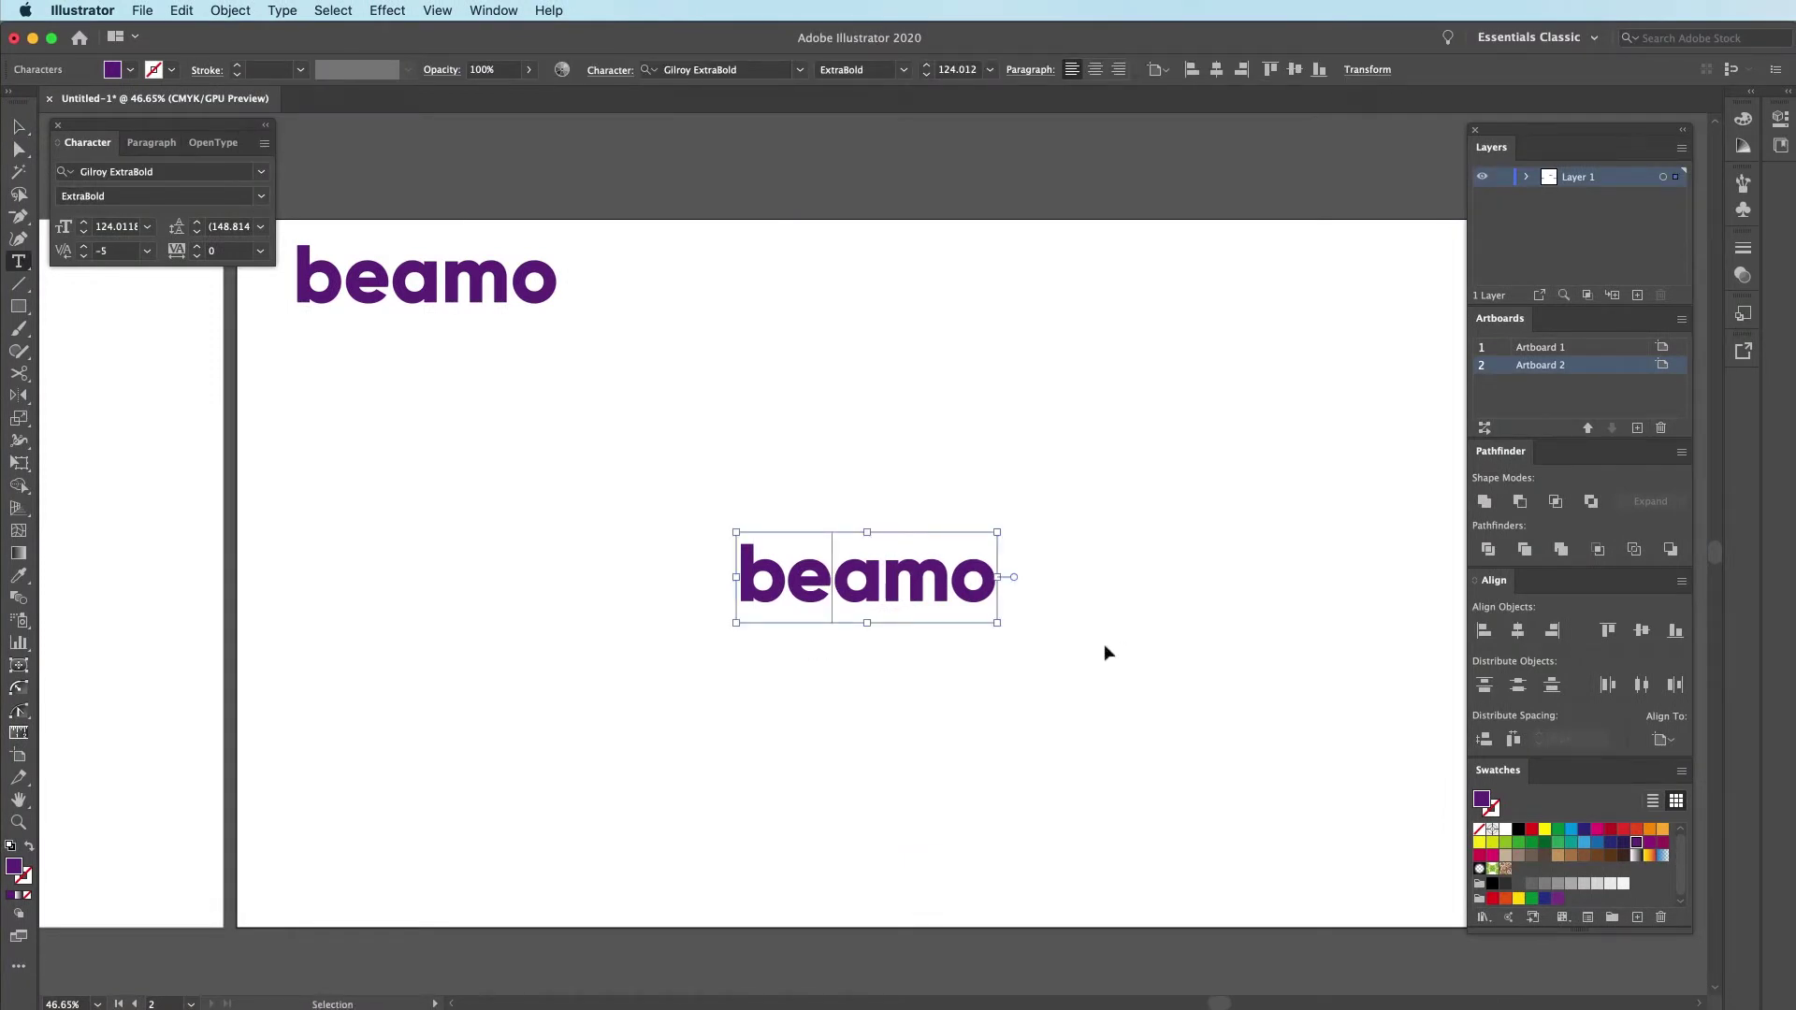
click(982, 641)
key(z)
drag(951, 642, 1086, 667)
key(t)
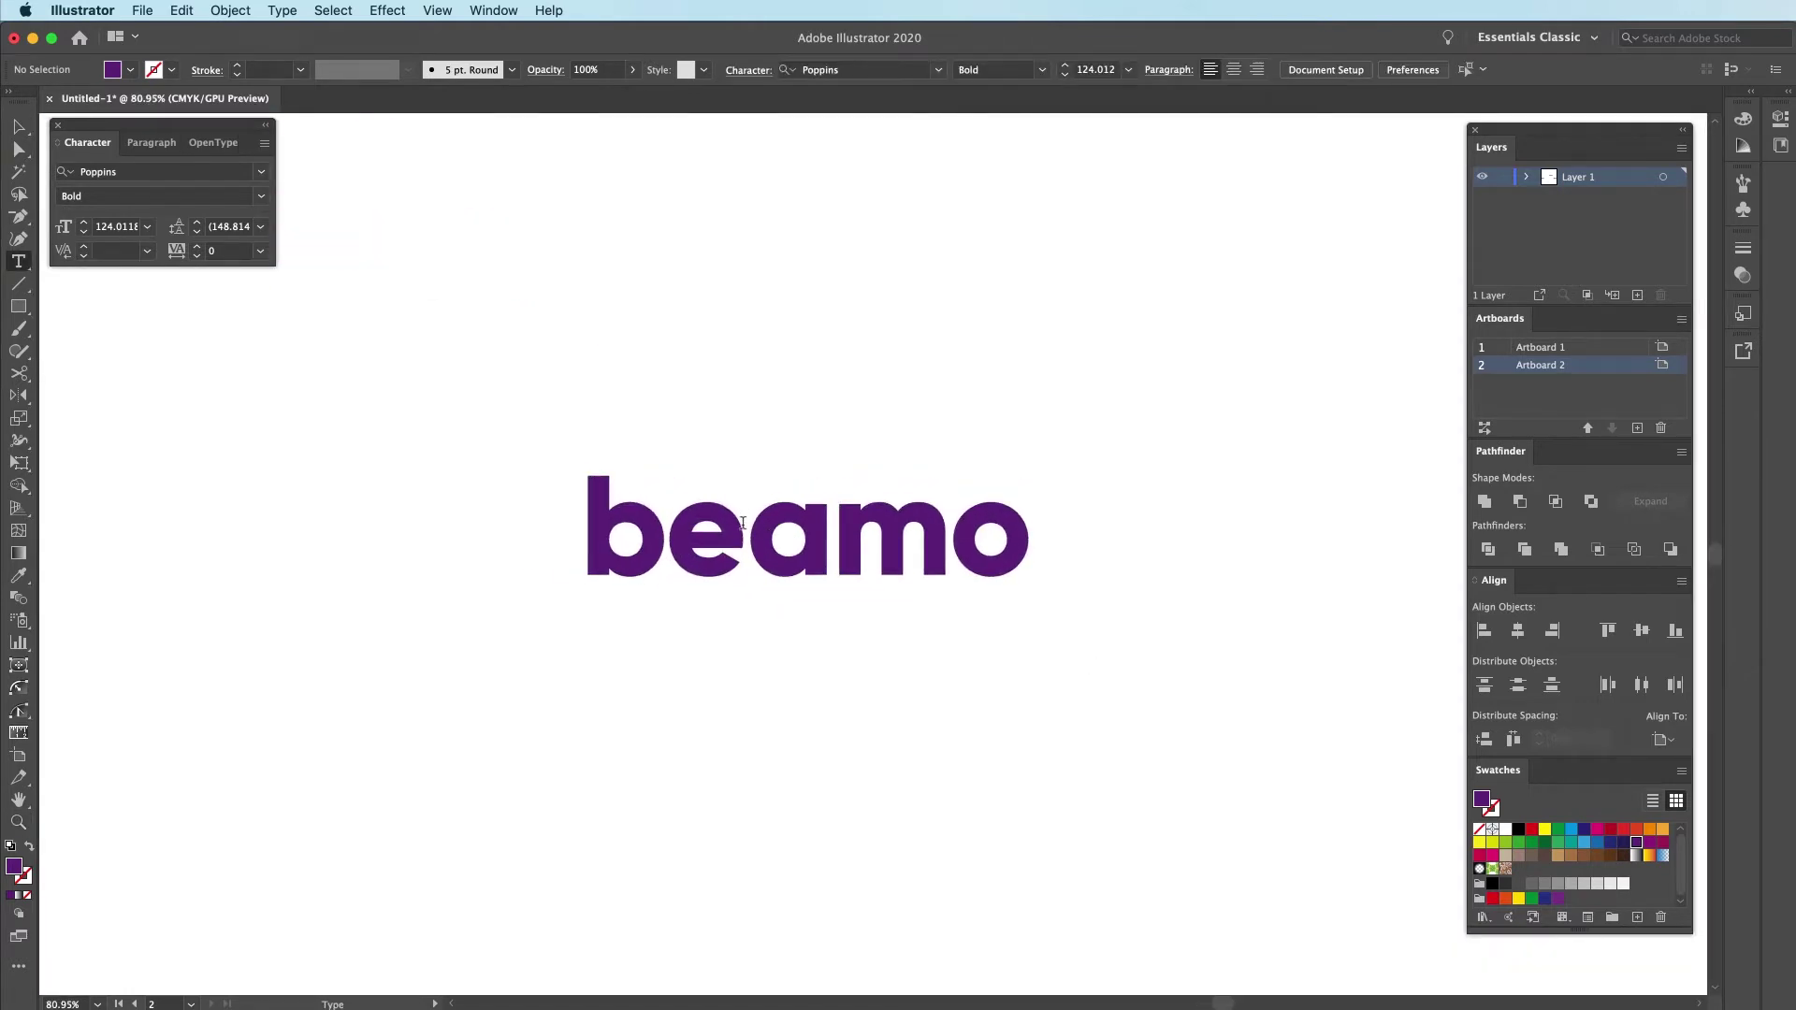
click(747, 524)
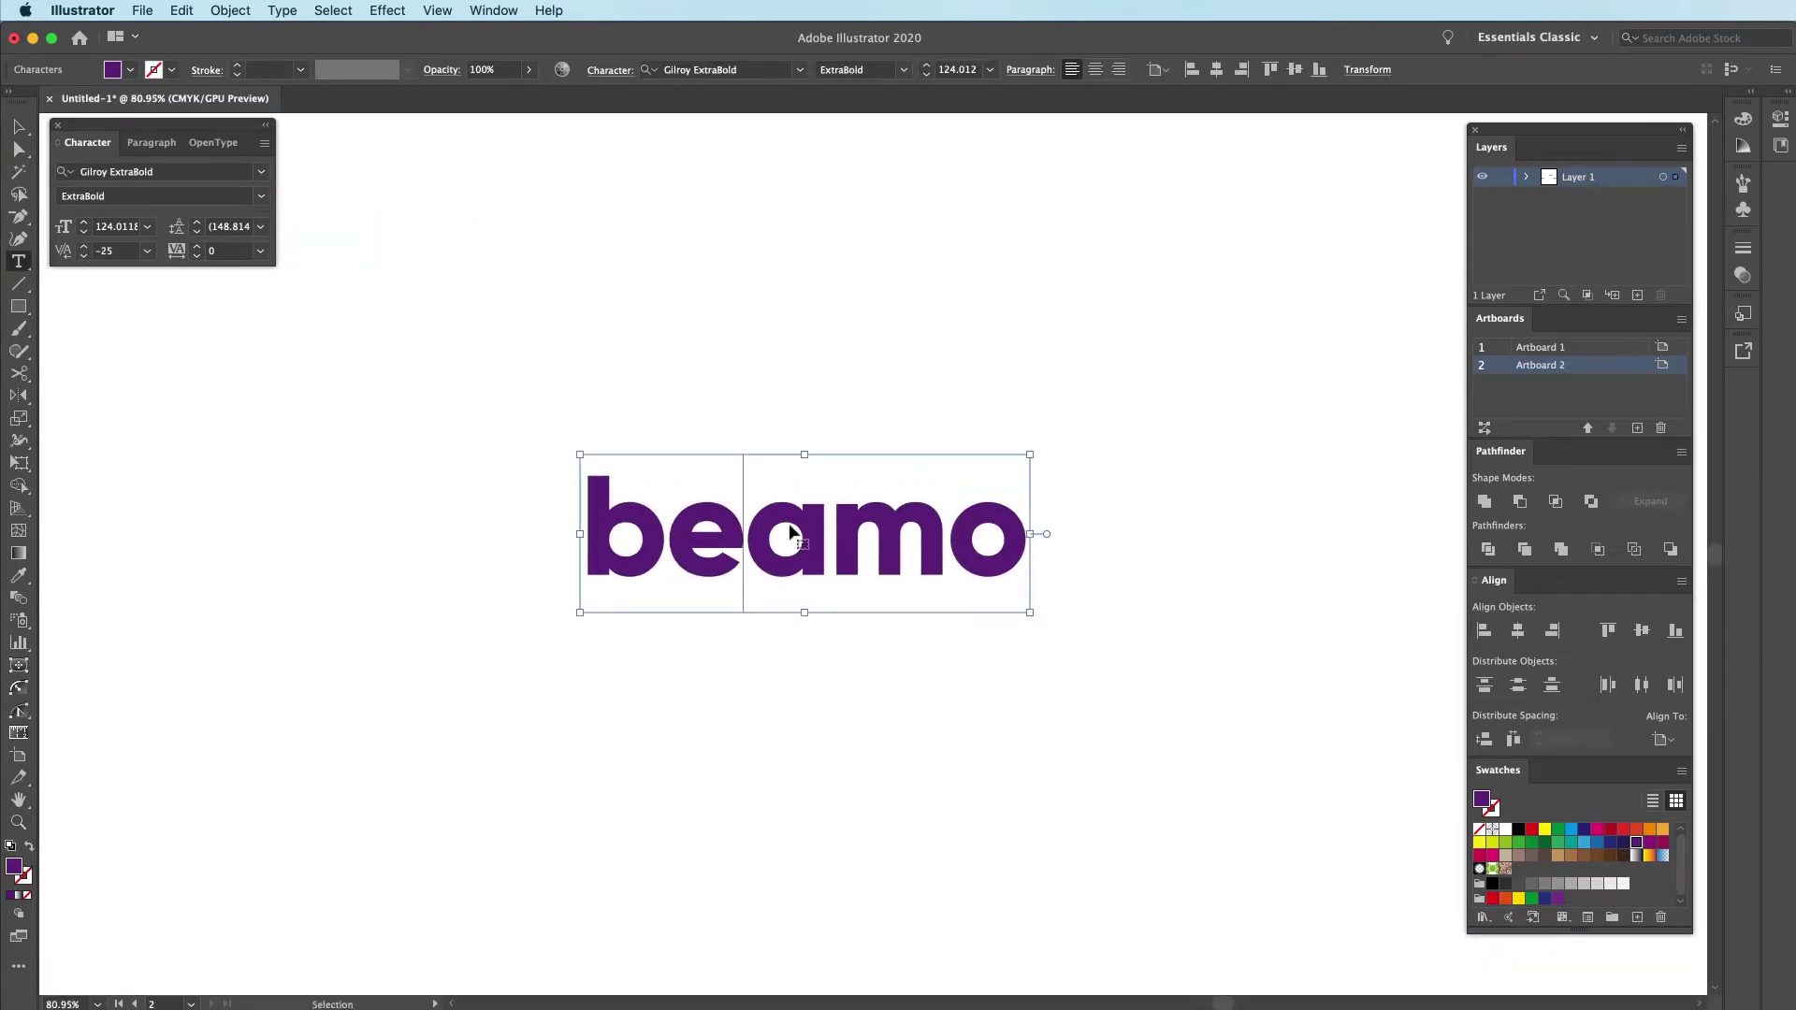
super+click(845, 393)
key(z)
drag(845, 393, 725, 391)
Move the upper purple beamo just below the second beamo copy
drag(725, 391, 920, 502)
key(v)
drag(569, 272, 1086, 734)
click(1122, 746)
click(1190, 796)
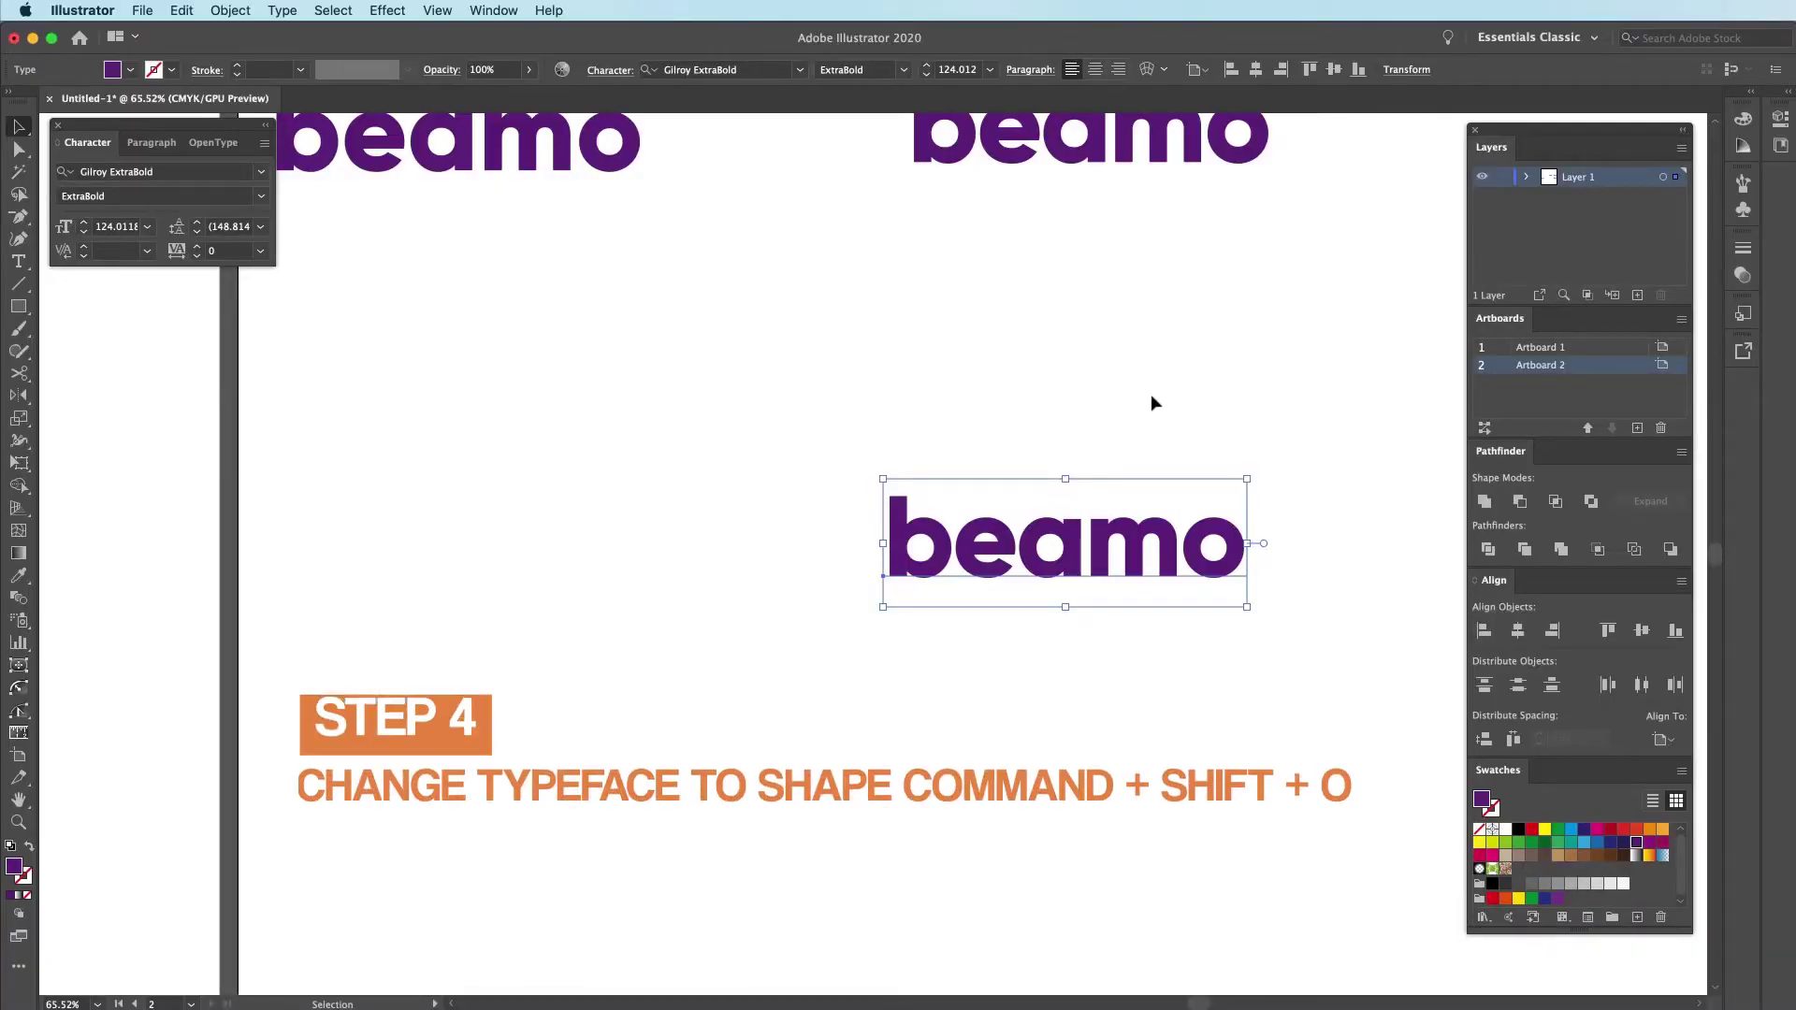
Convert the beamo lettering to outlines and zoom in on the letters
key(a)
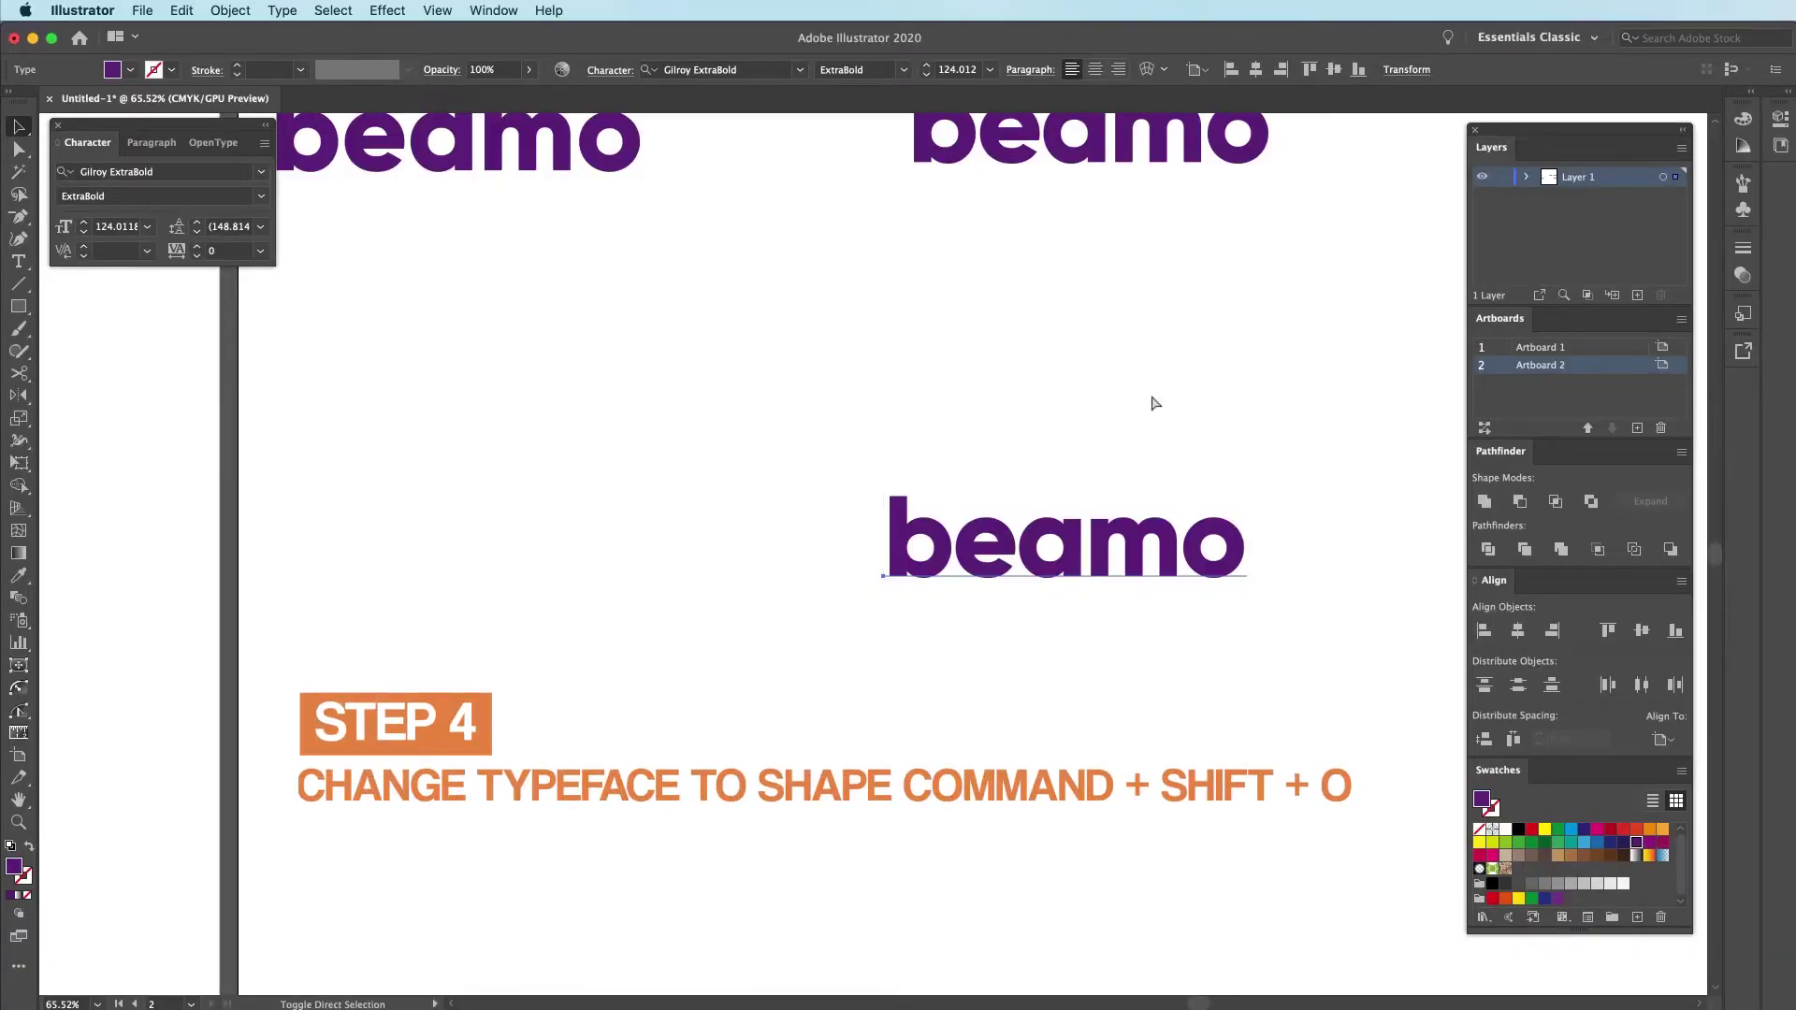
key(super+shift+o)
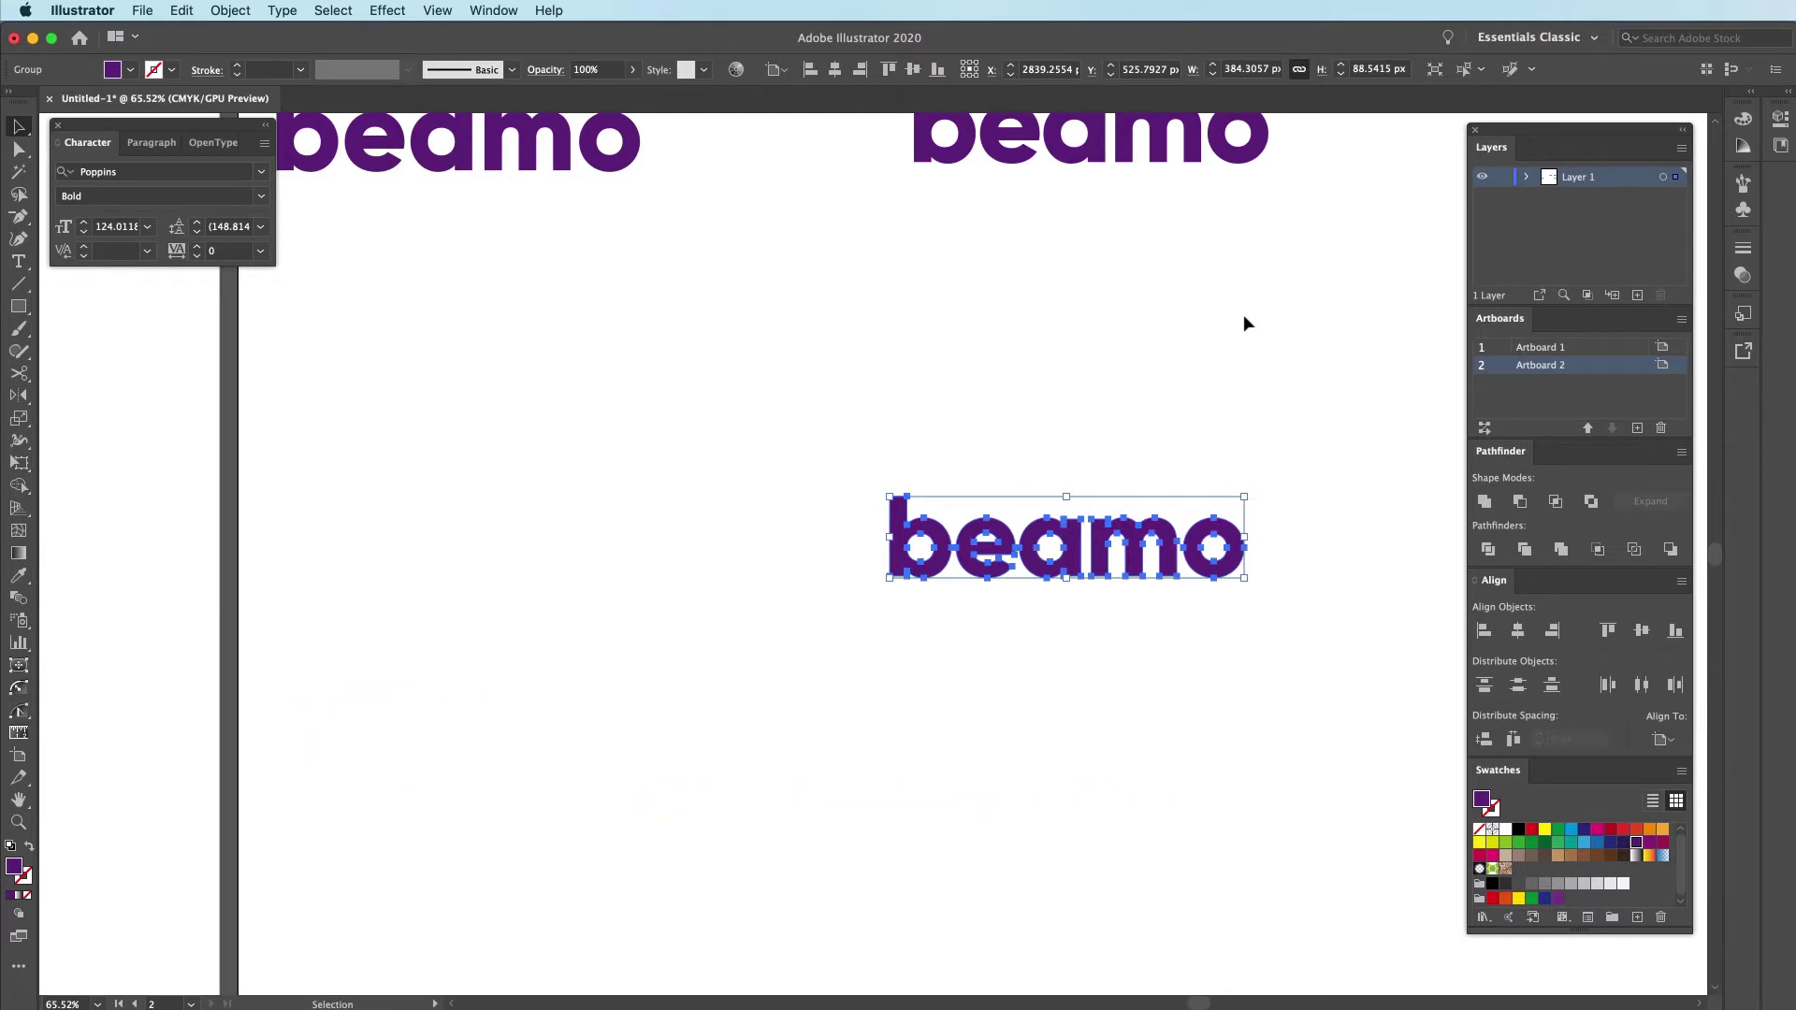
key(z)
click(1251, 552)
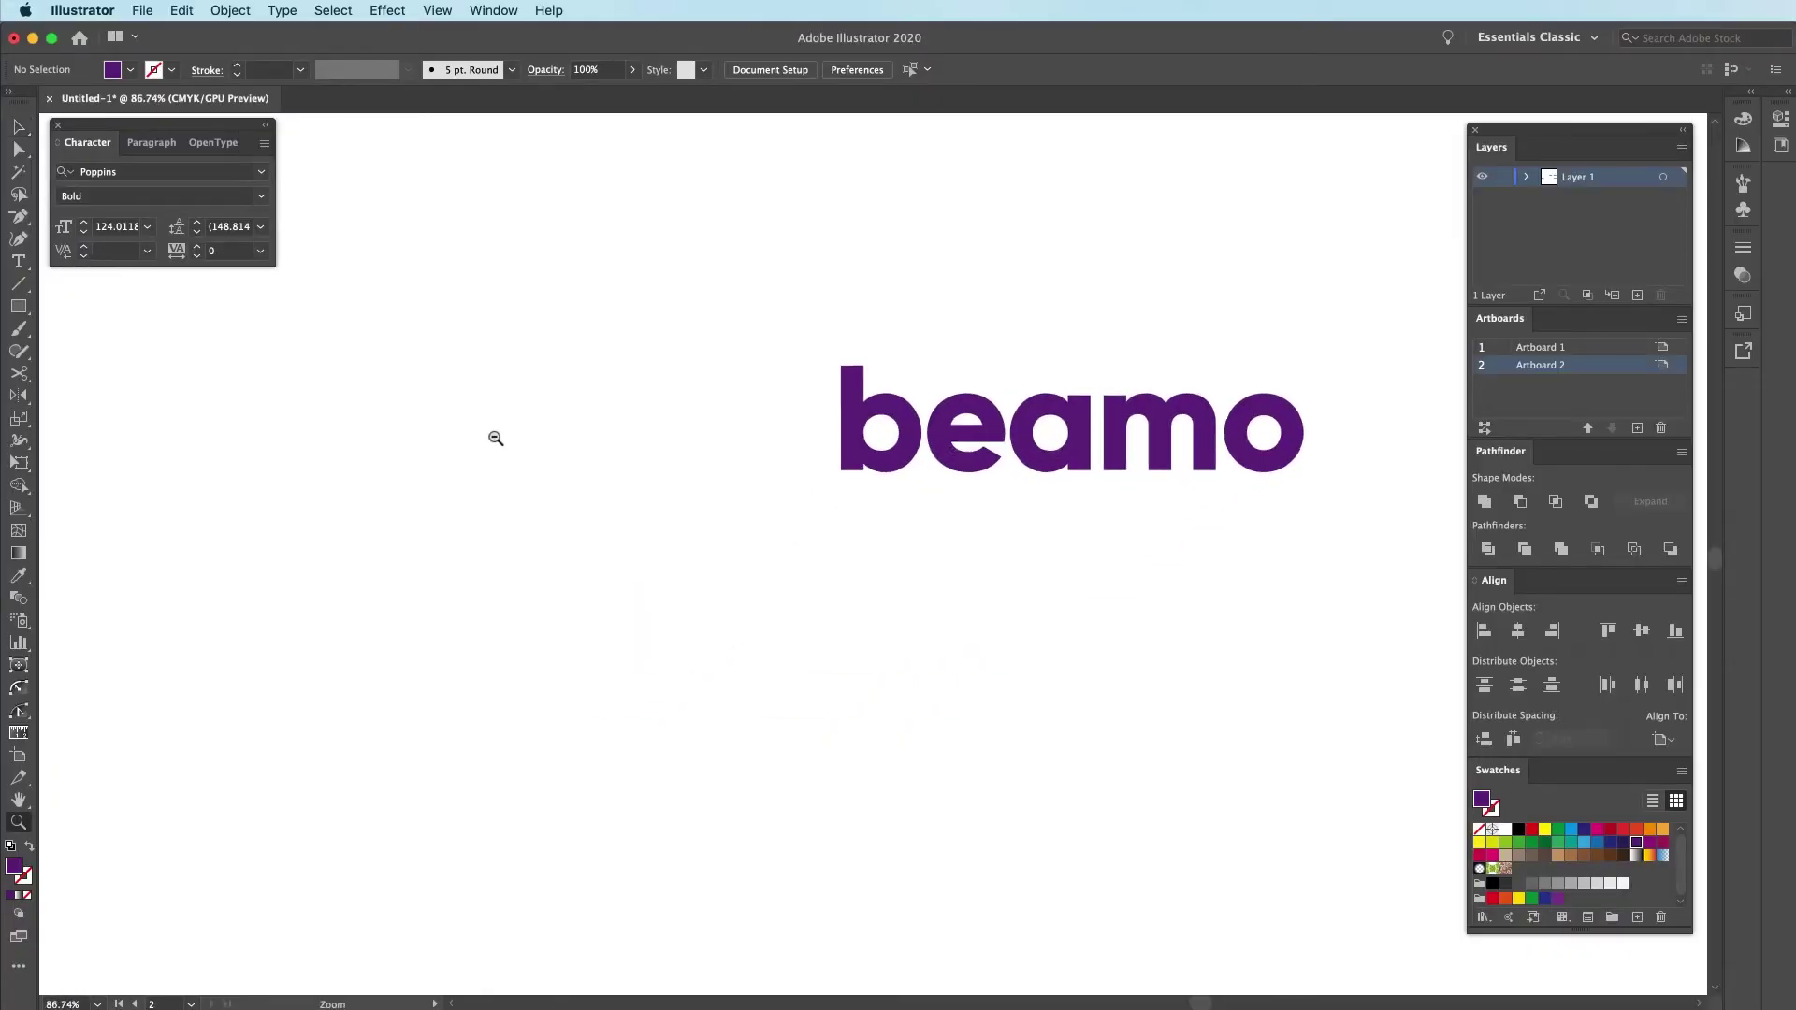
drag(495, 438, 1098, 415)
key(v)
click(1157, 478)
Select the b's top-left anchor and lower it to slant the ascender
key(z)
drag(1137, 594, 963, 617)
drag(878, 489, 1028, 484)
drag(821, 511, 958, 505)
key(a)
drag(604, 446, 619, 493)
key(super+z)
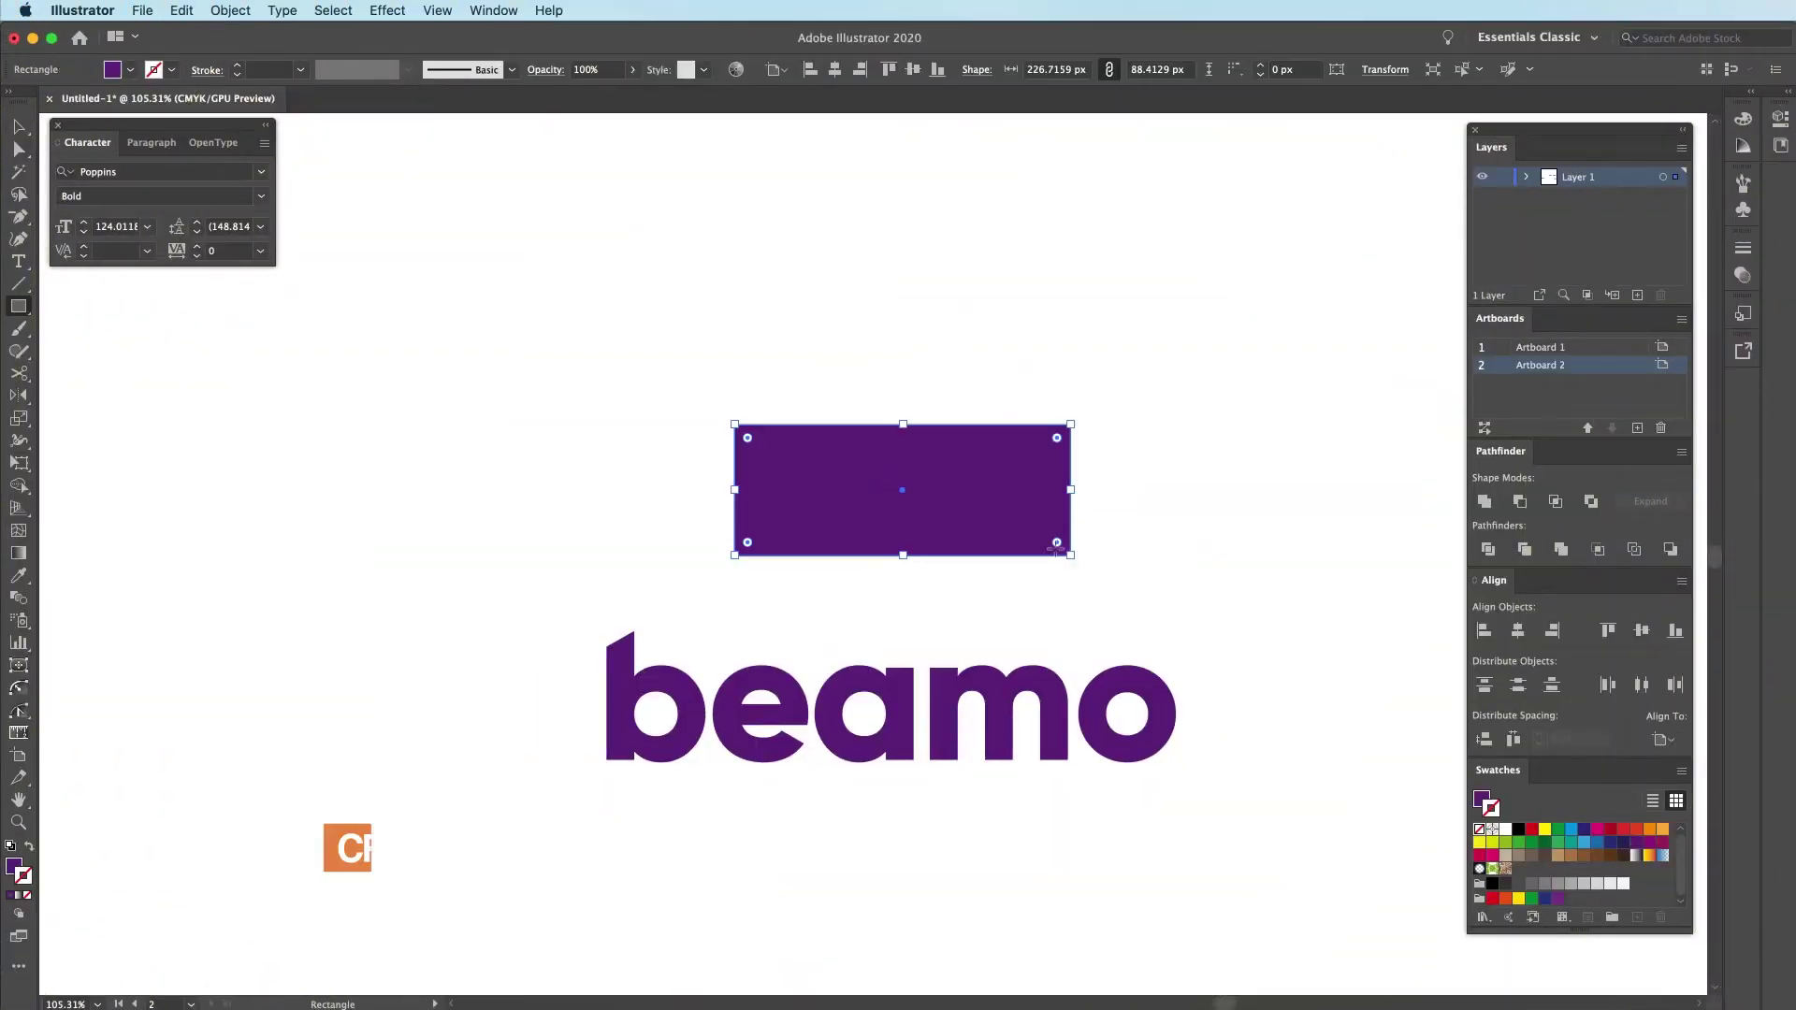
Turn the rectangle's fill into a 13 pt purple outline with no fill
key(shift+x)
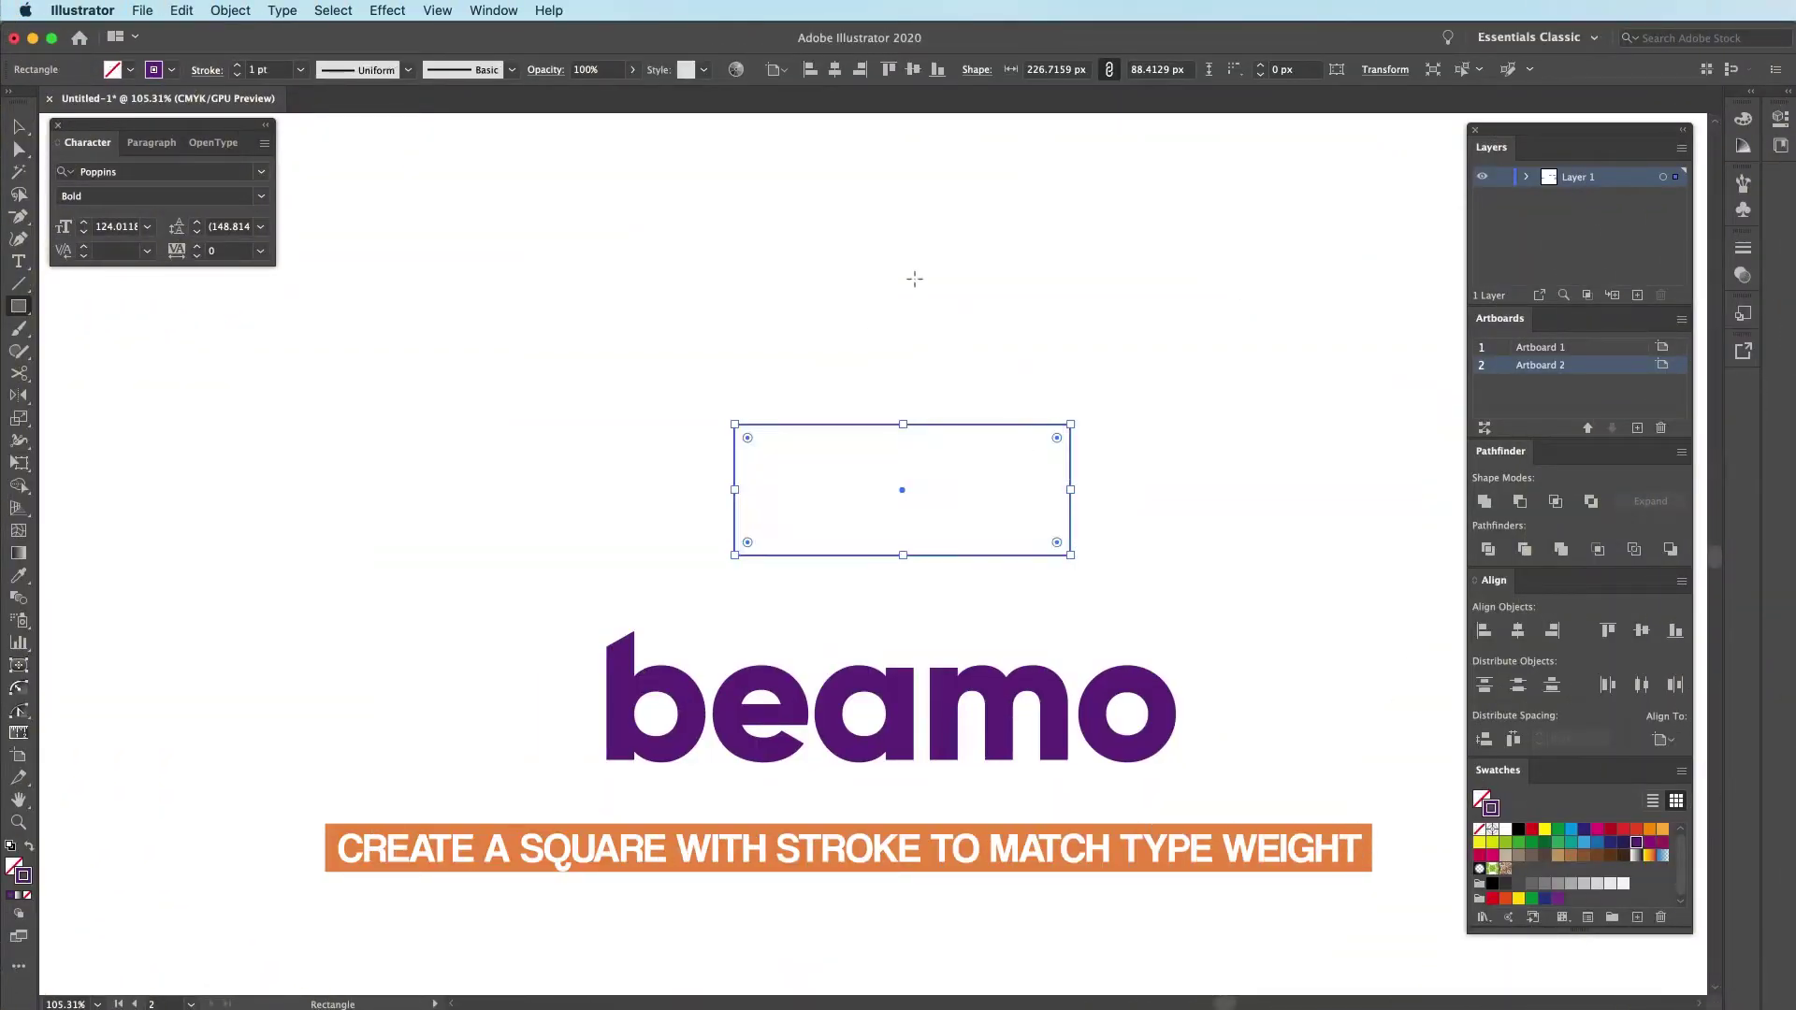
click(241, 65)
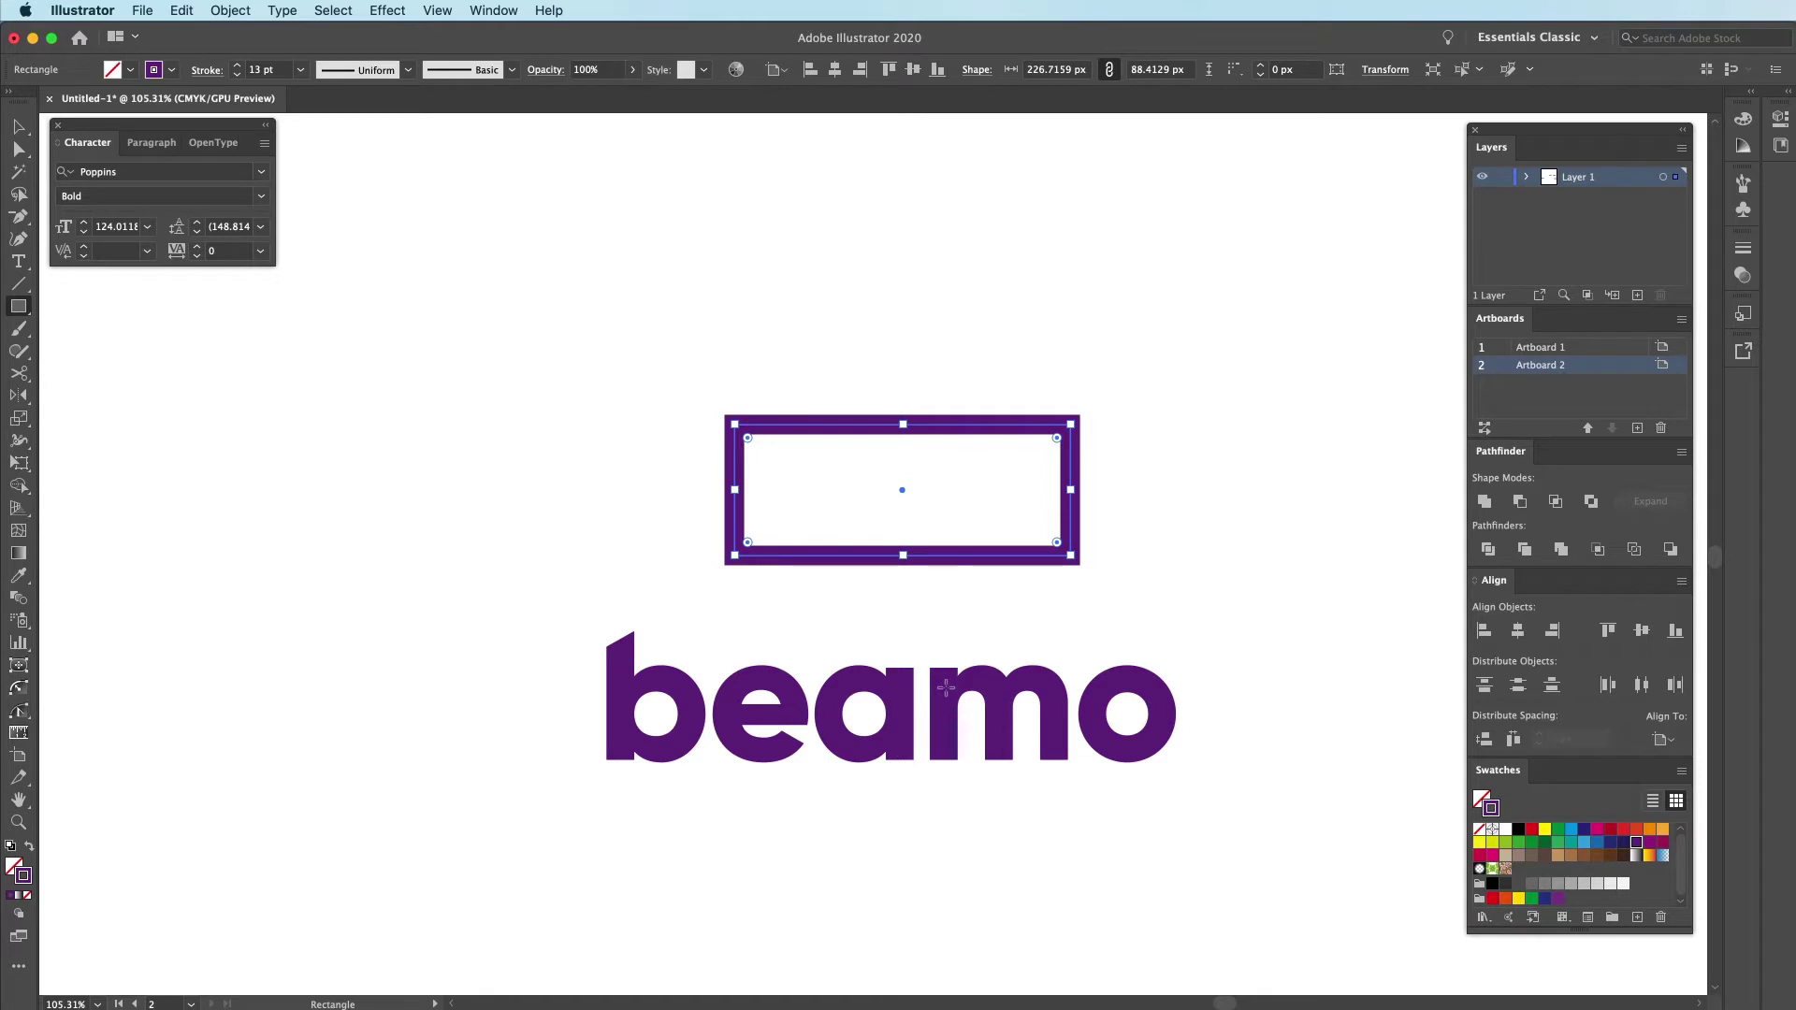
key(a)
click(740, 397)
Round the rectangle's corners using the live-corner widgets
drag(820, 477, 822, 479)
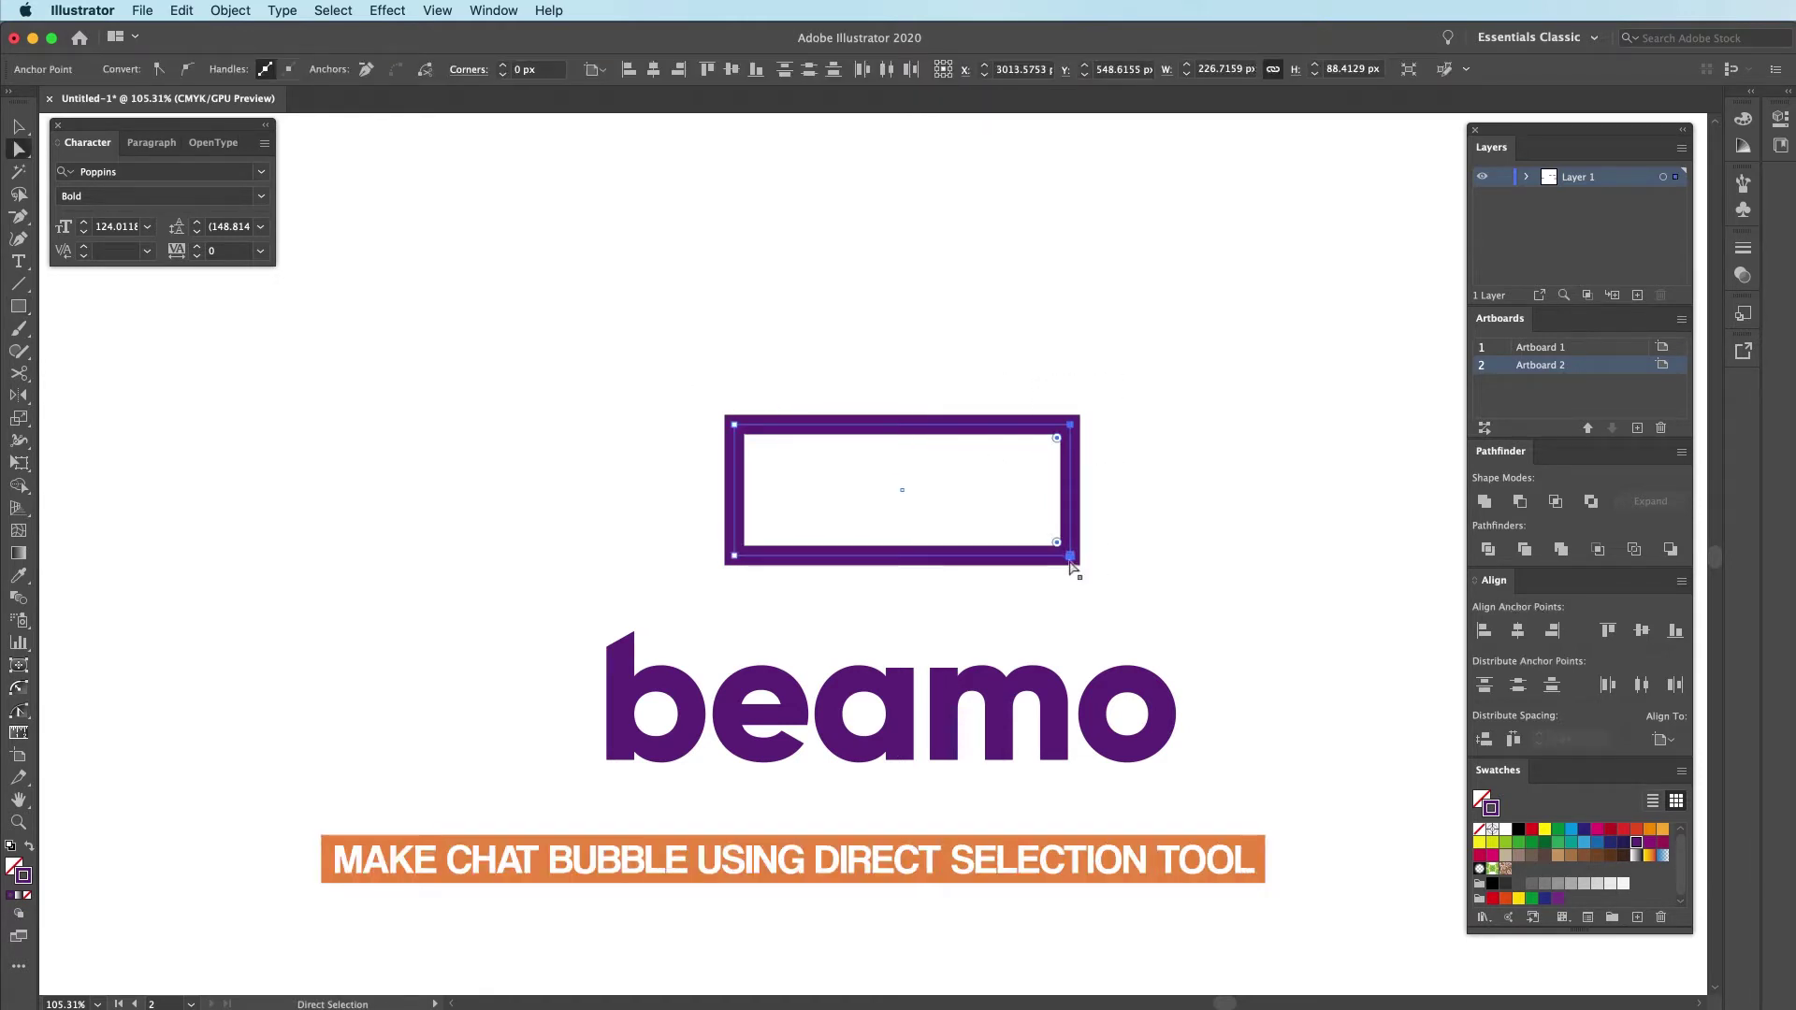
mouse_move(1070, 559)
mouse_down()
mouse_move(1018, 520)
mouse_move(1079, 560)
mouse_up()
drag(1158, 363, 1004, 586)
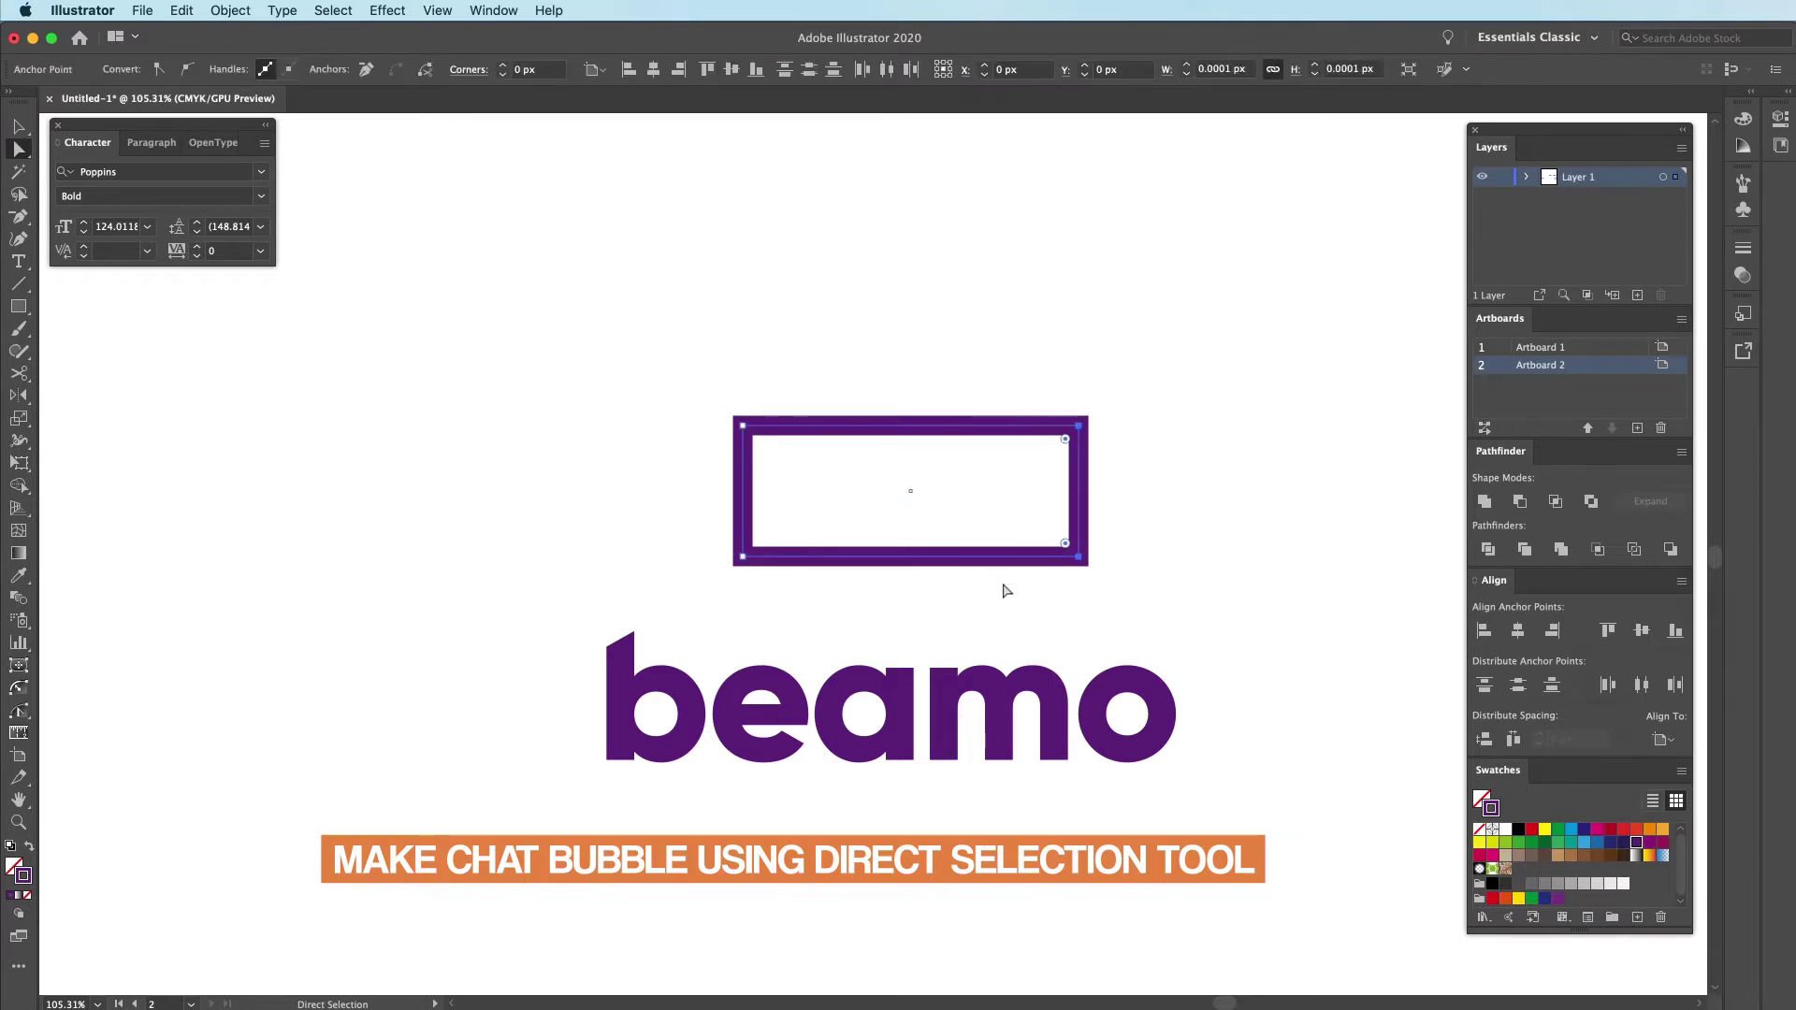
drag(802, 349, 692, 466)
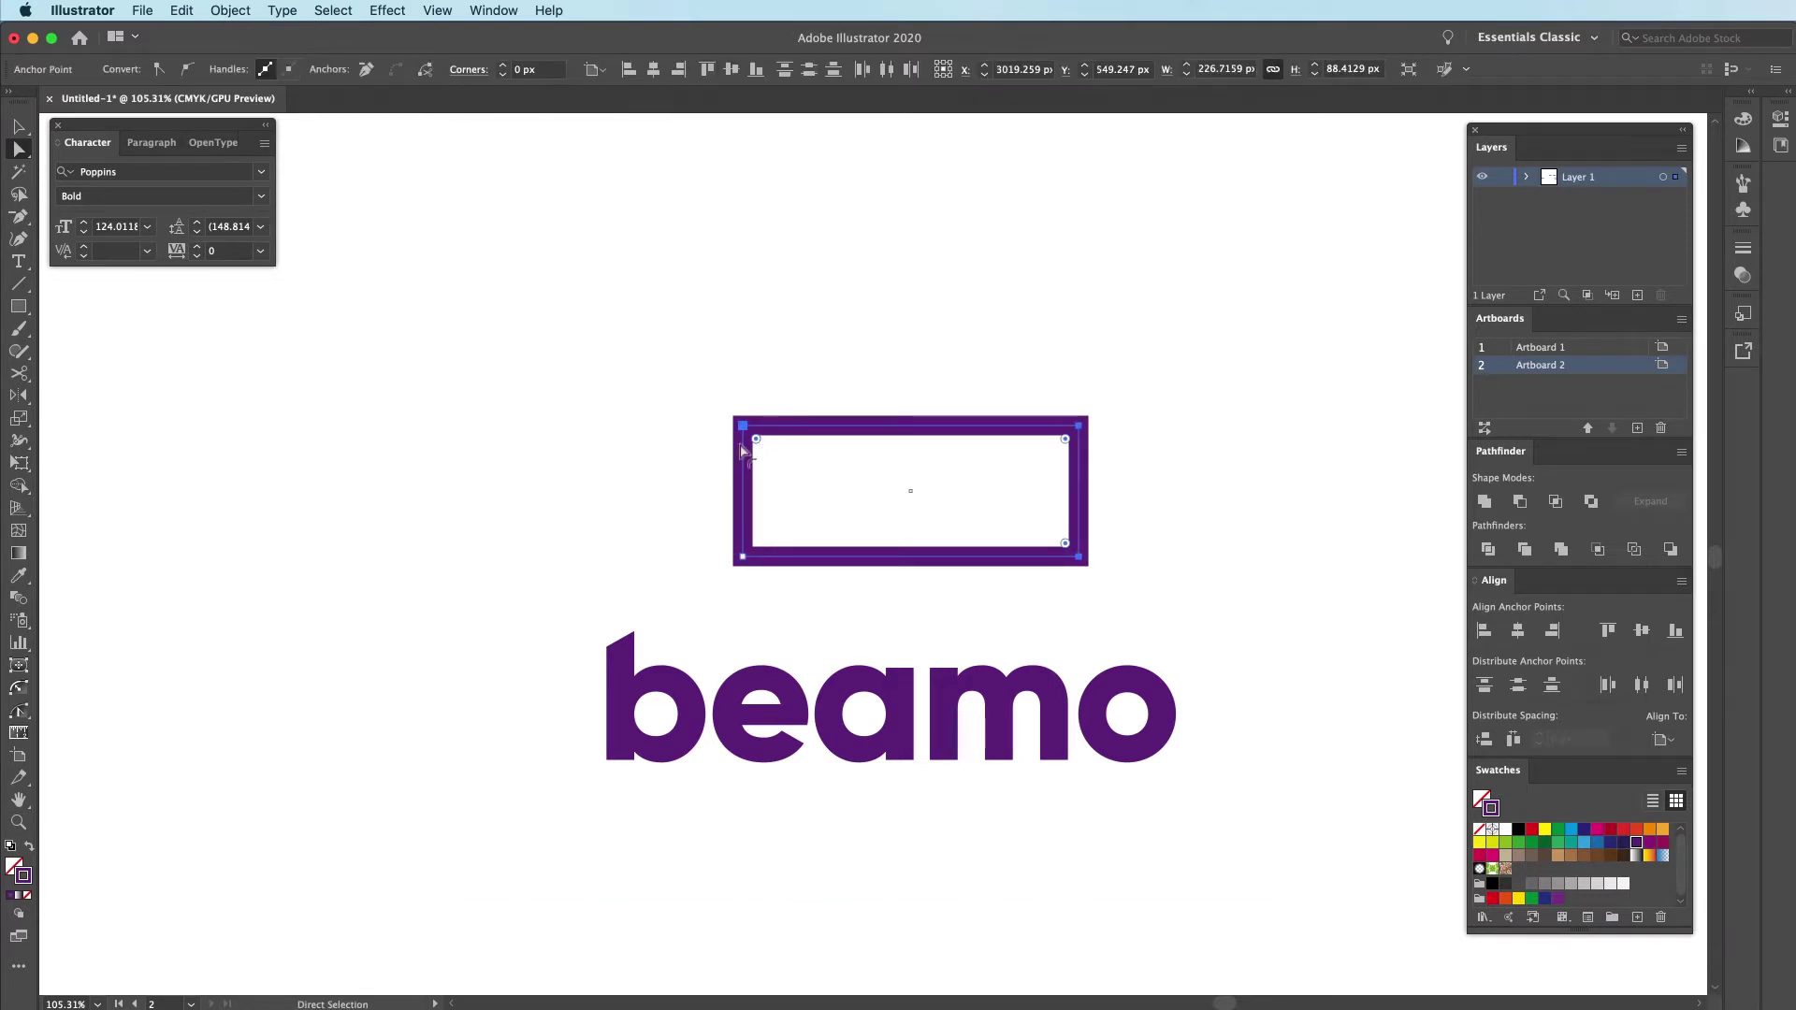
drag(780, 463, 824, 496)
click(952, 596)
scroll(890, 539, up, 3)
key(v)
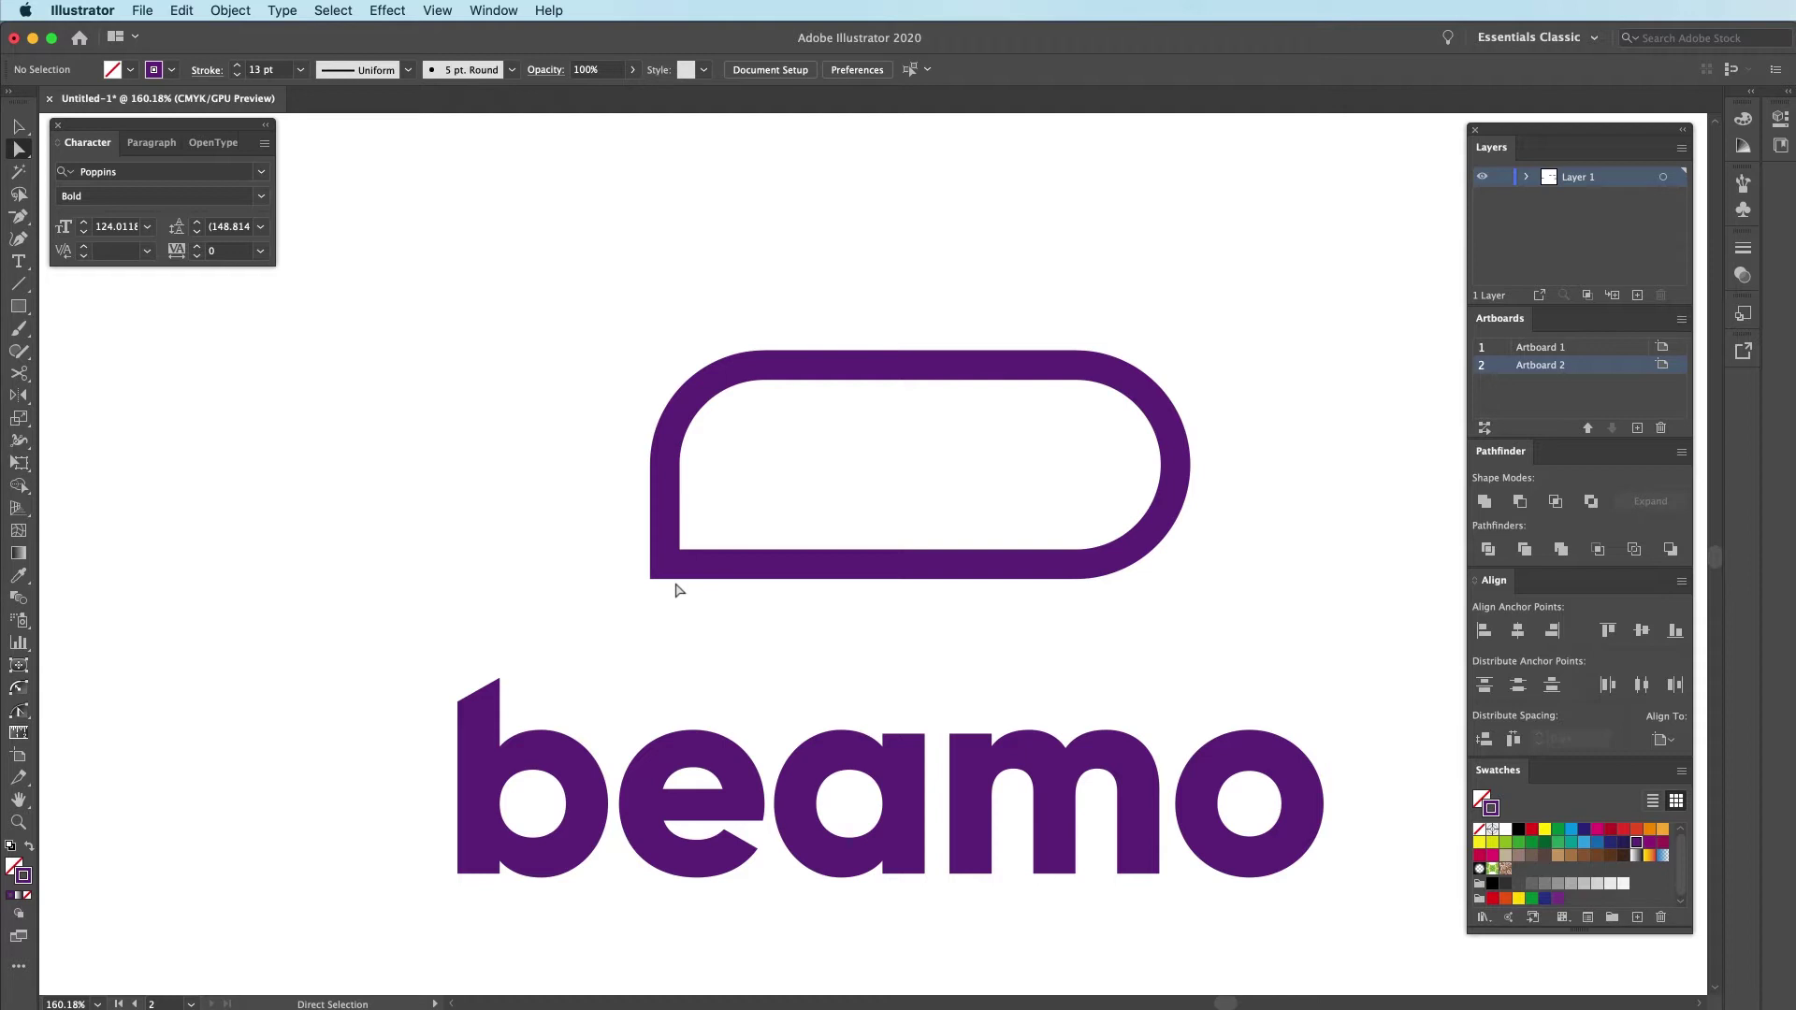
Add an anchor on the bottom edge and pull the bottom-left corner down into a tail
click(807, 571)
key(plus)
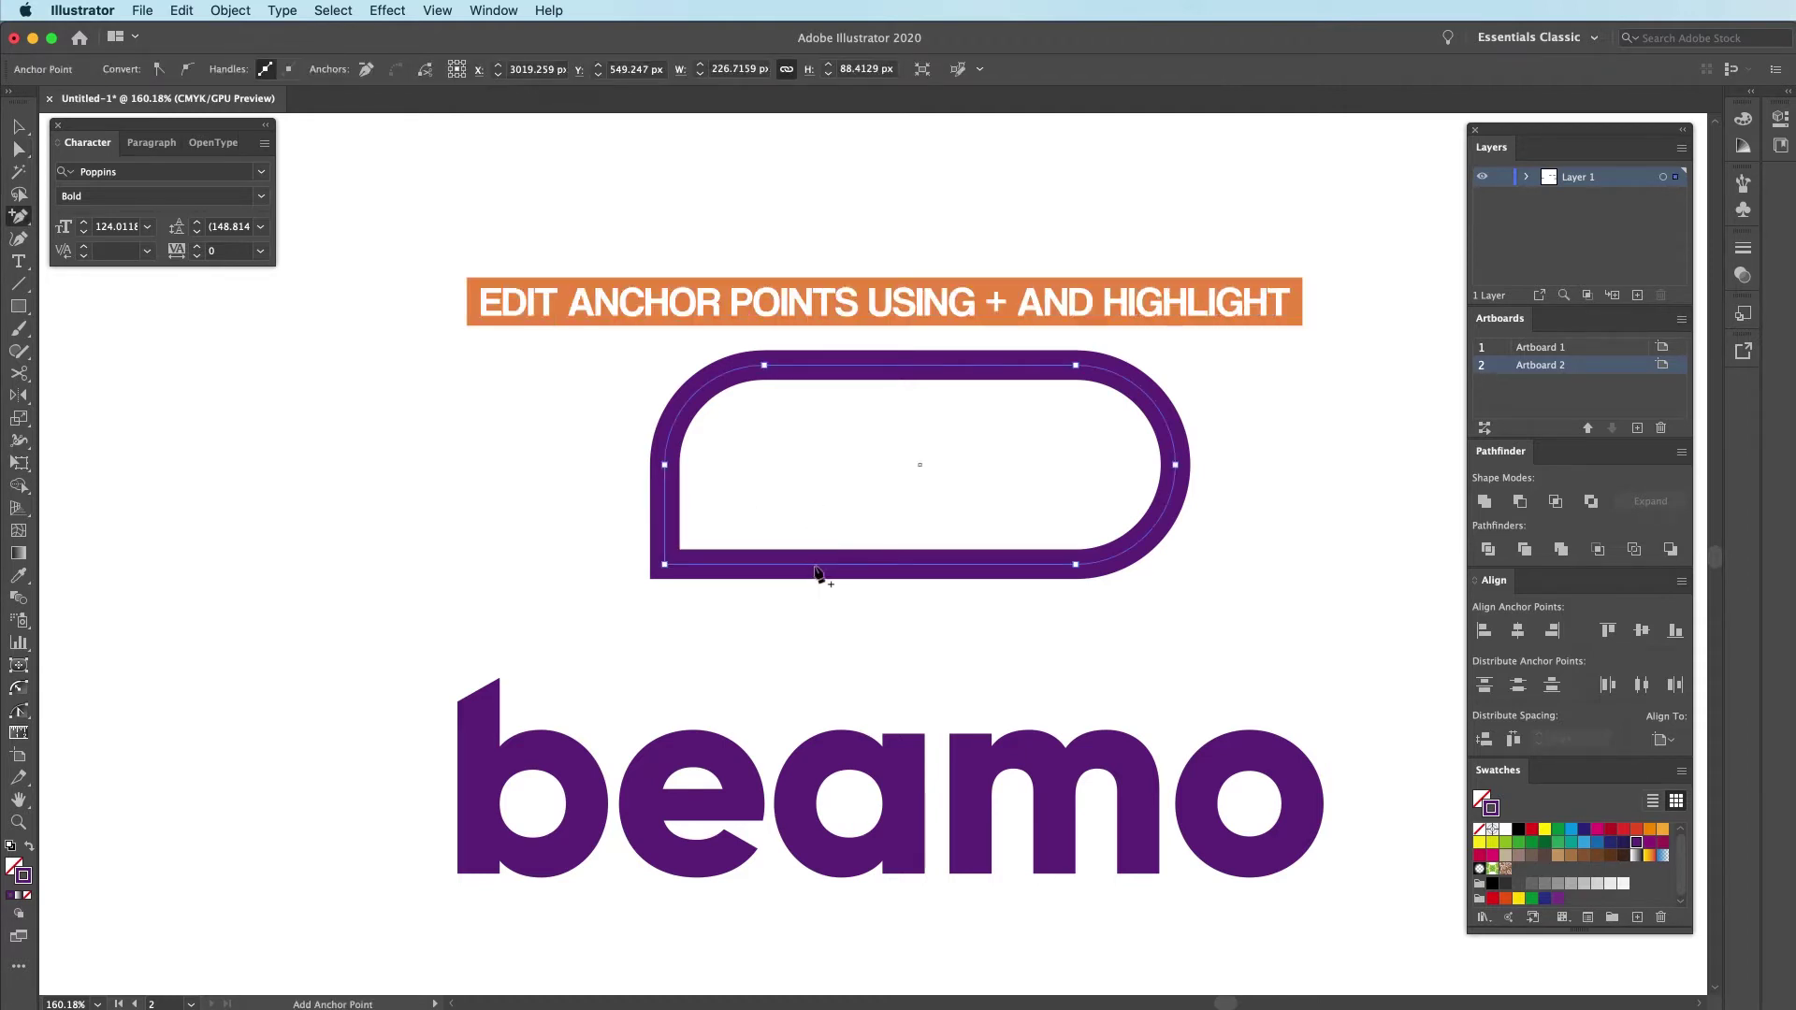
click(834, 565)
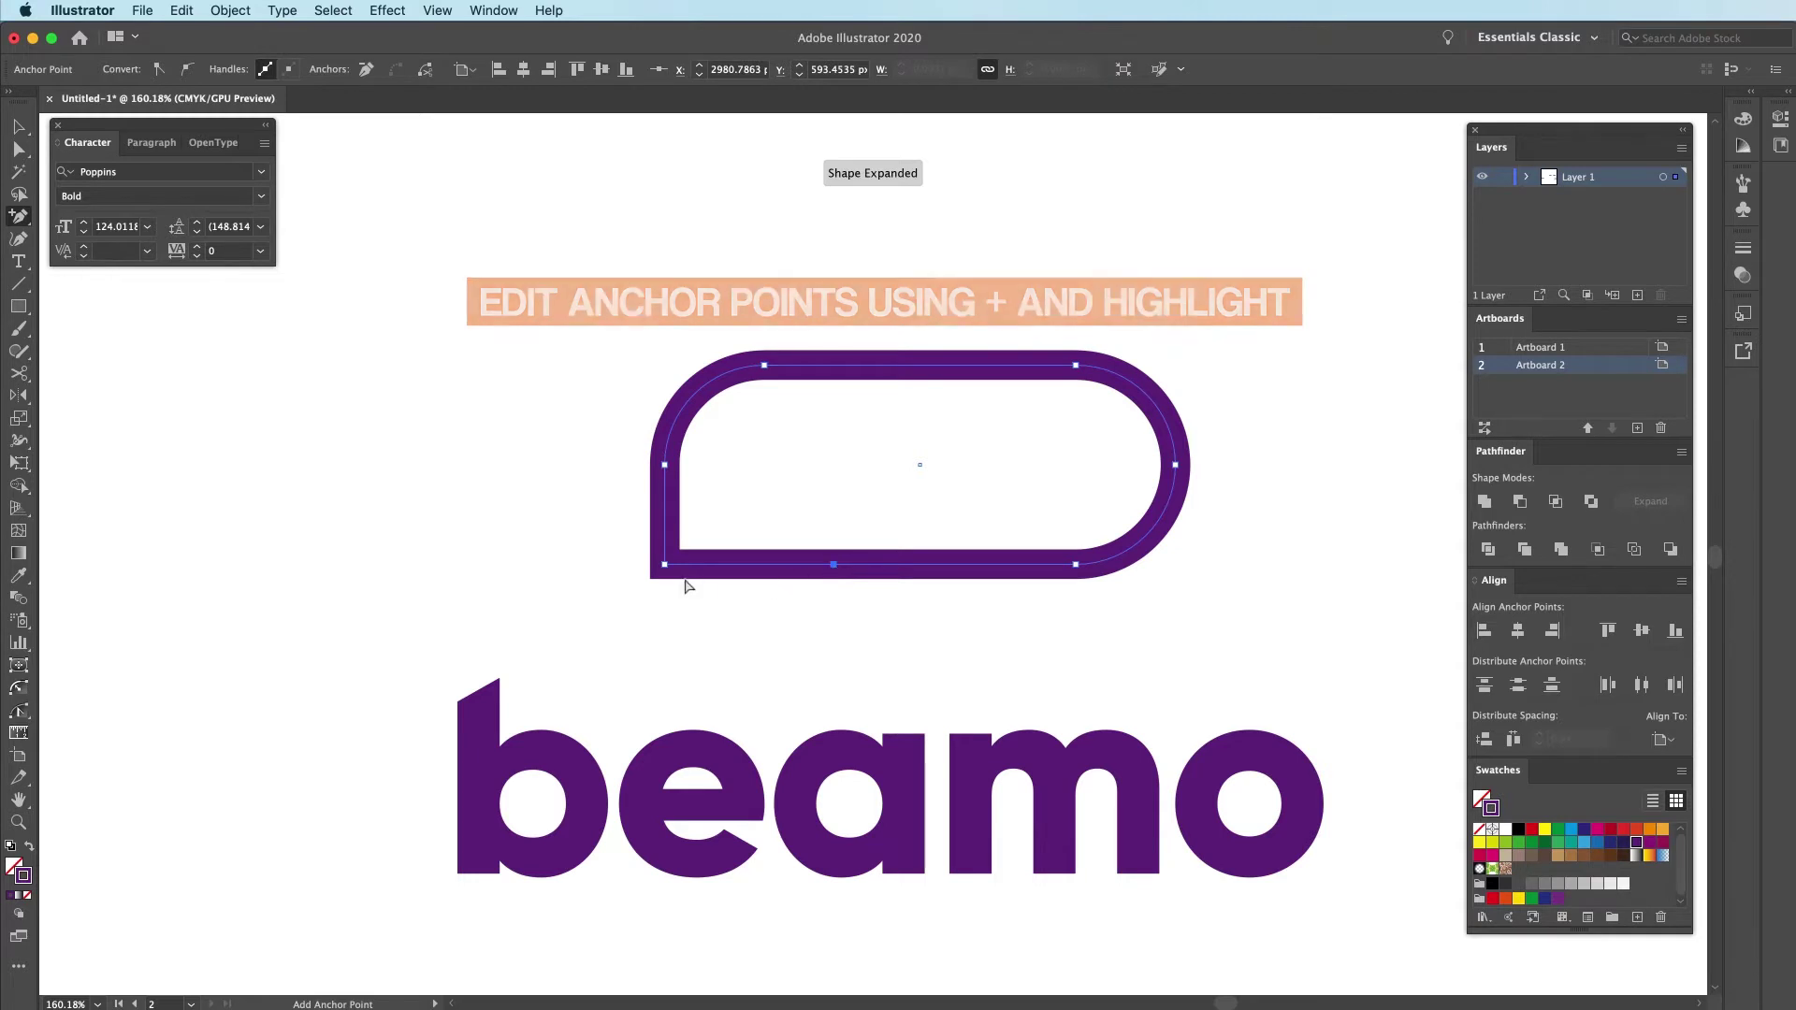
key(a)
drag(665, 566, 663, 652)
click(845, 653)
key(z)
drag(826, 582, 829, 637)
Square off the bubble's corners, lower its top edge and re-round three corners
key(a)
click(875, 569)
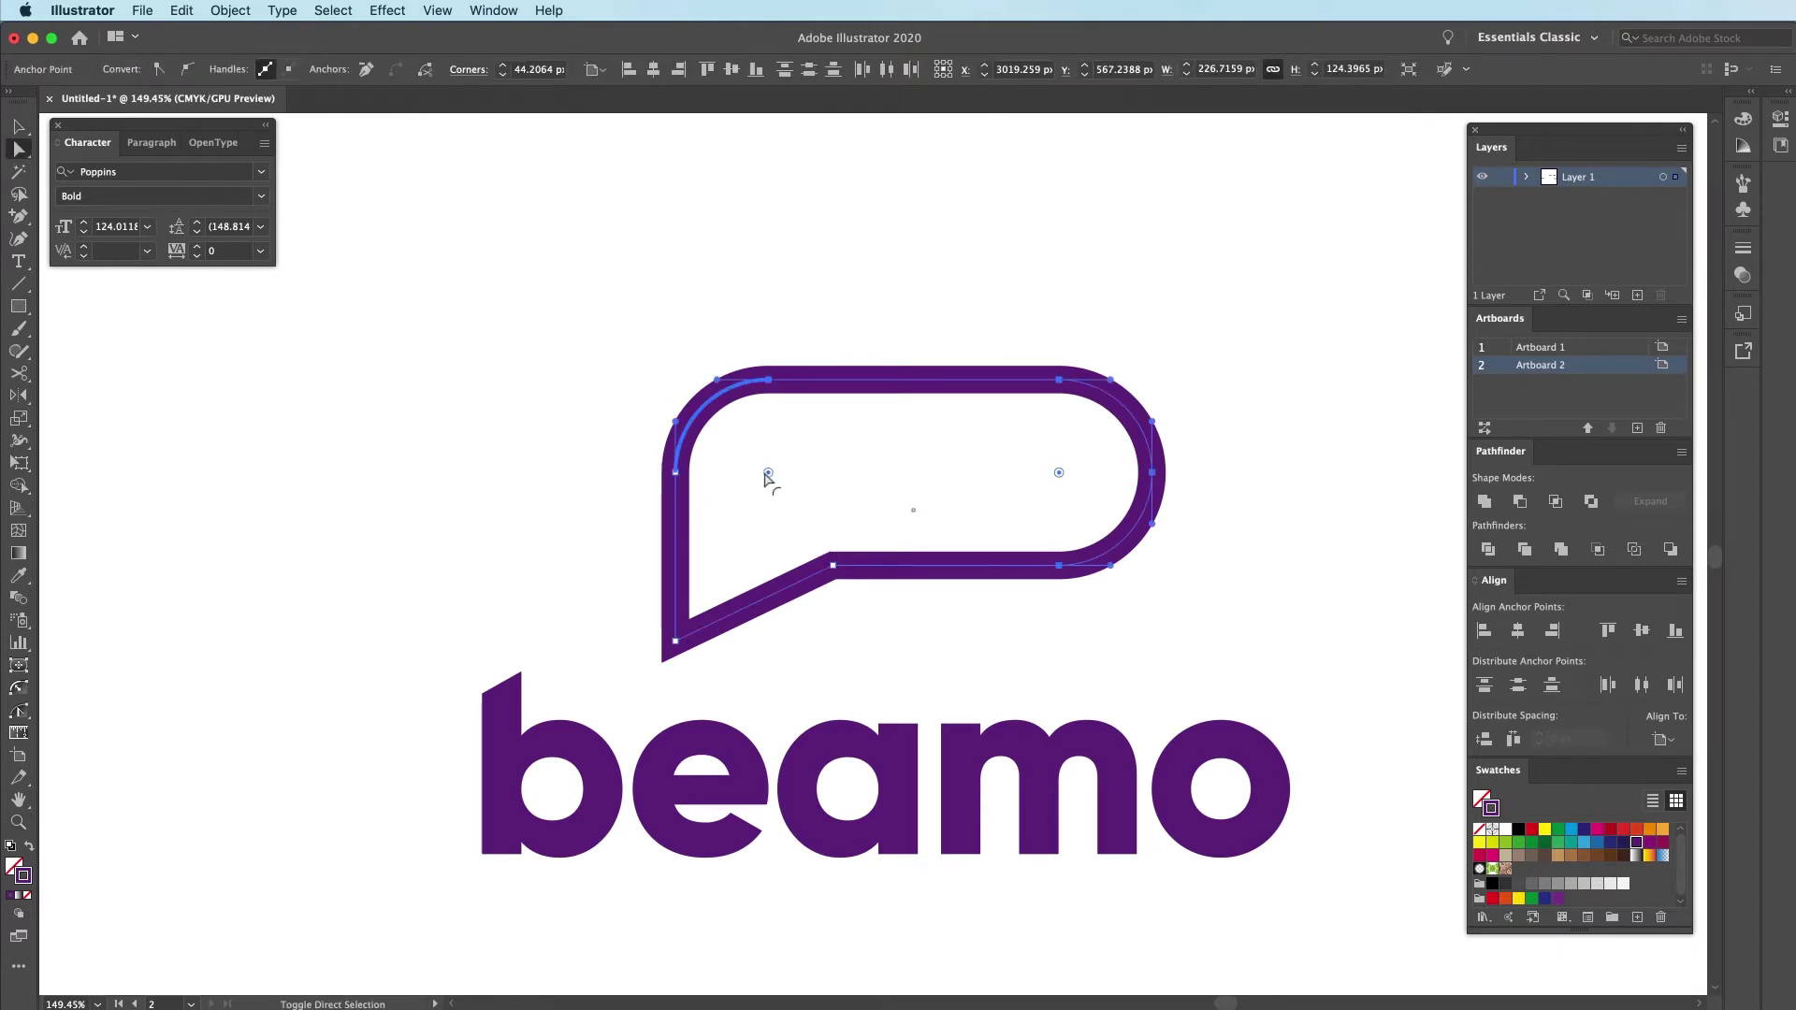
drag(1270, 289, 950, 664)
shift+drag(810, 343, 548, 537)
drag(768, 472, 623, 351)
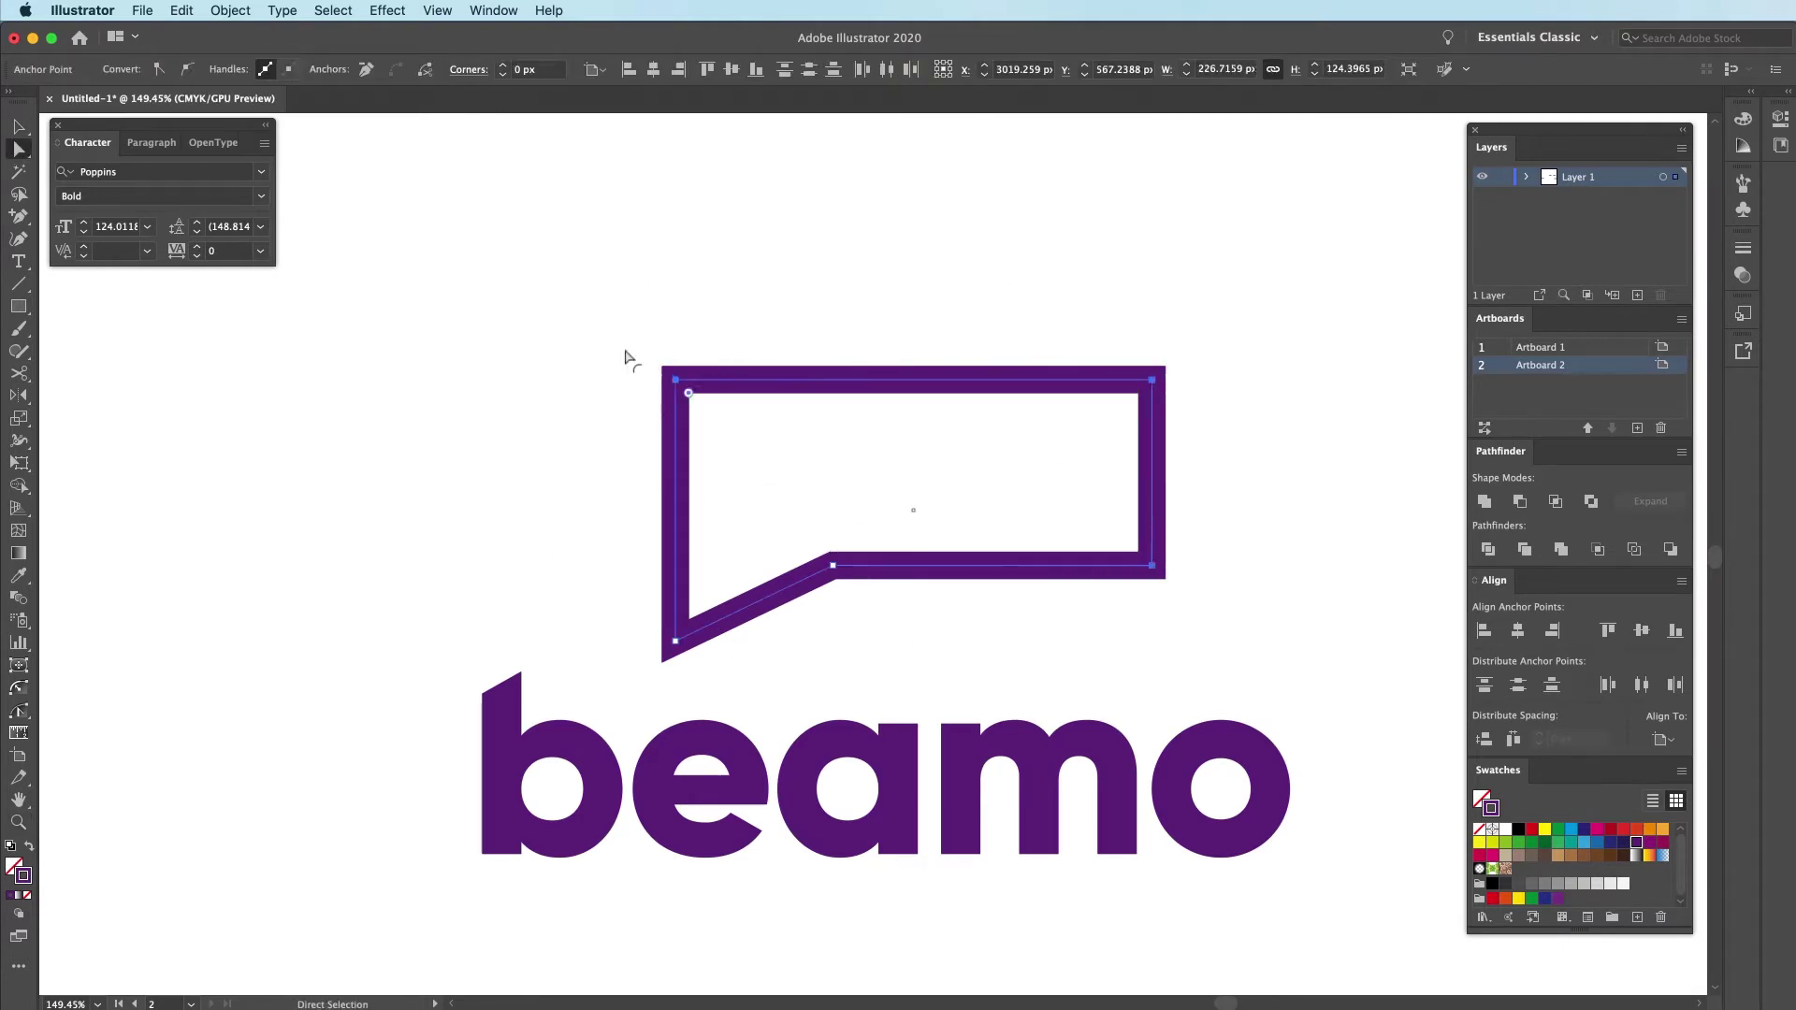
drag(563, 283, 1291, 400)
key(shift+Down)
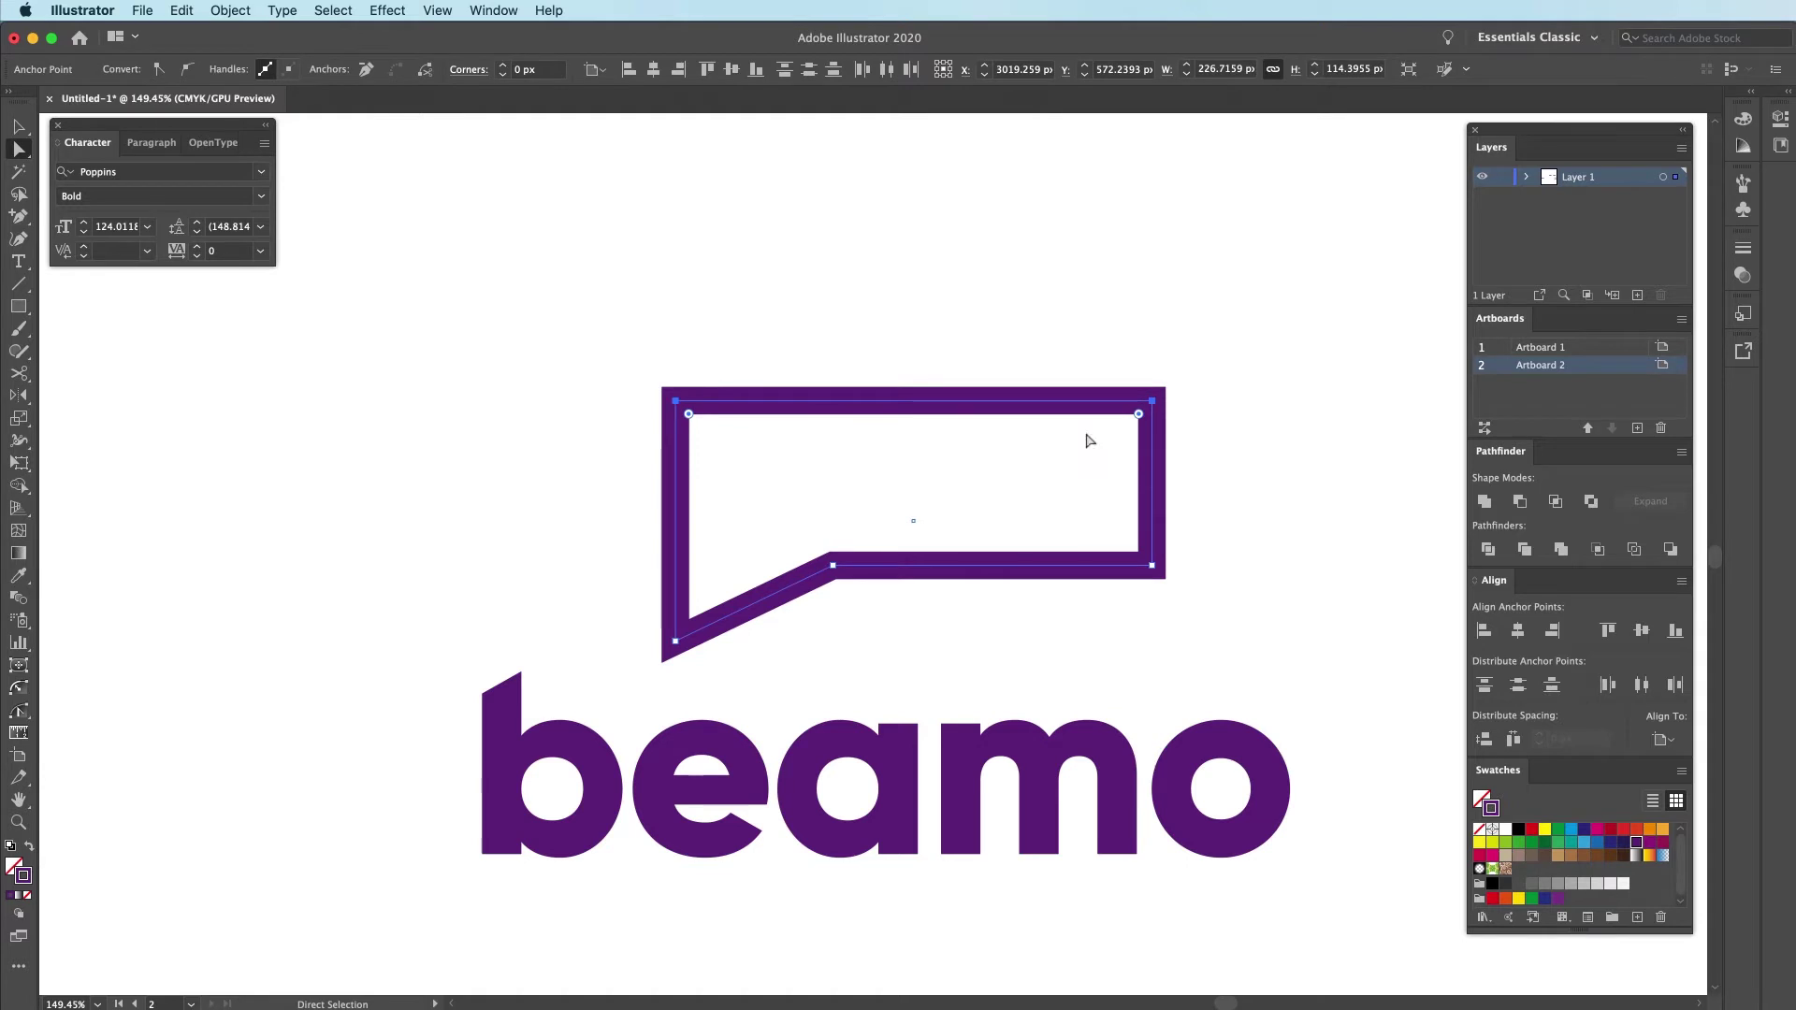
drag(690, 415, 769, 490)
click(992, 618)
key(z)
drag(949, 569, 1046, 613)
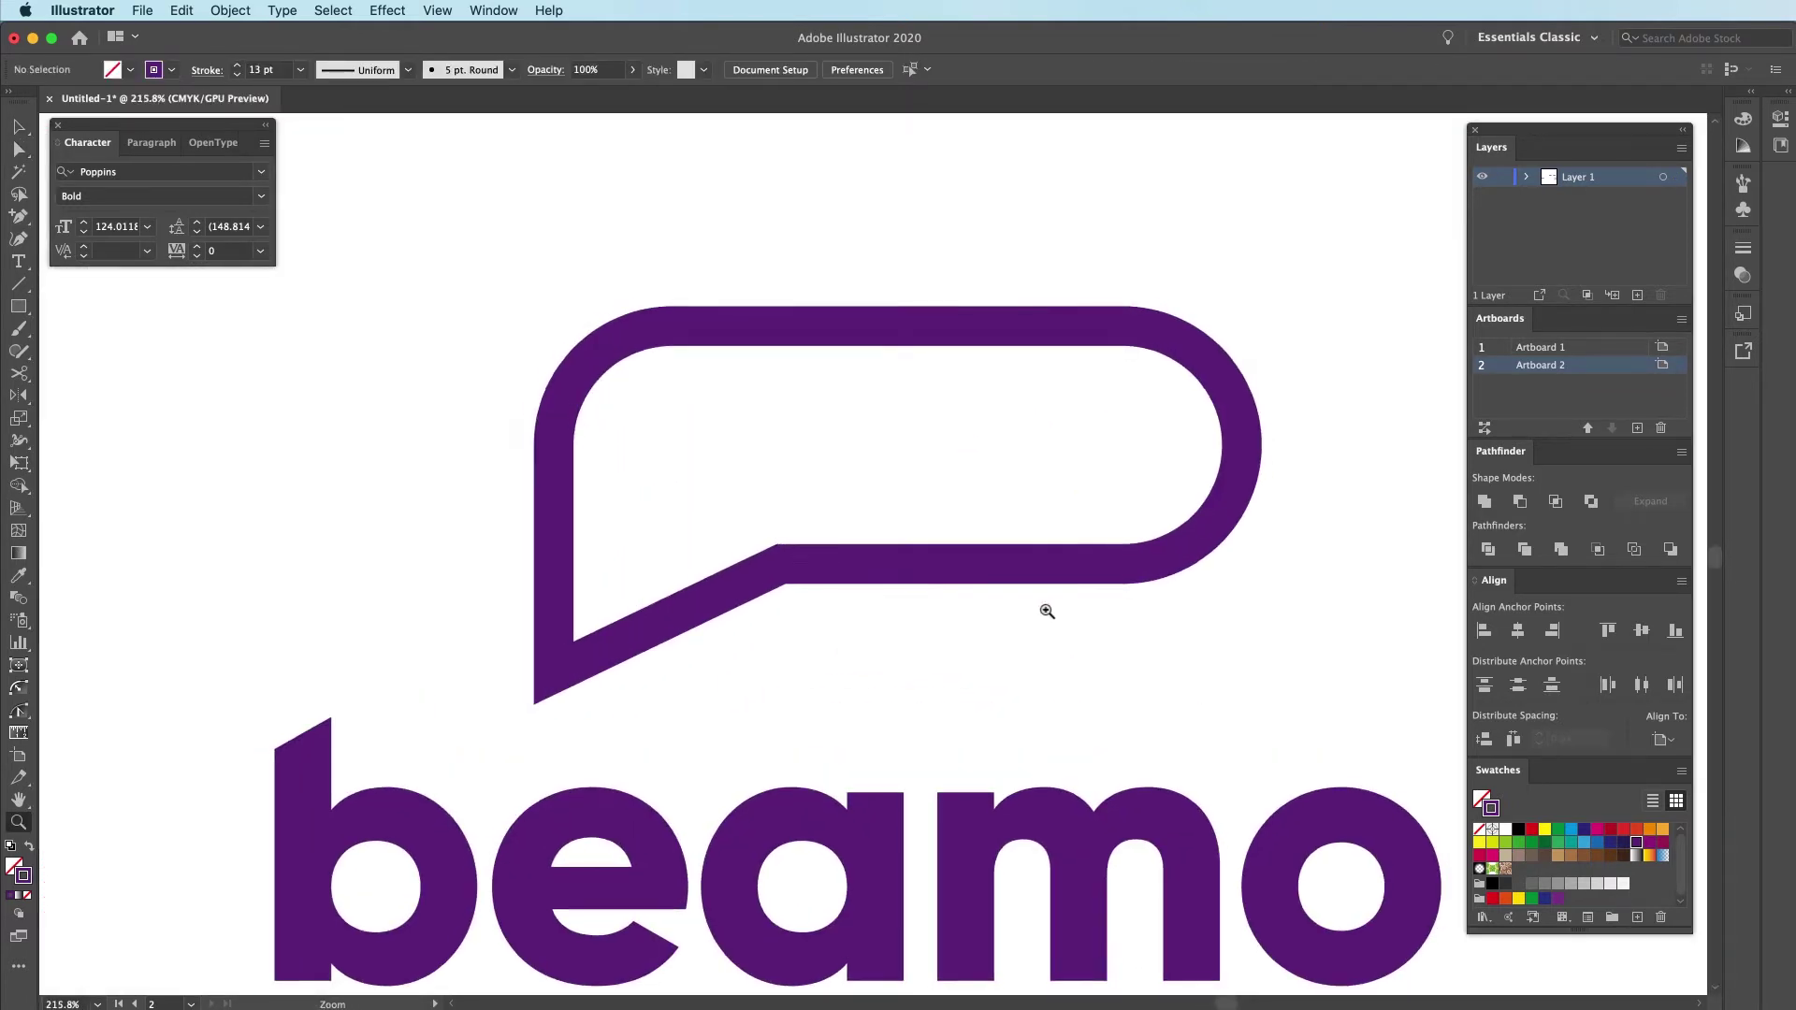
Undo the rounding, lower the top edge again and round the three outer corners
key(super+z)
key(a)
drag(1304, 258, 286, 397)
key(Down)
key(Down)
key(Down)
key(Down)
key(Down)
key(Down)
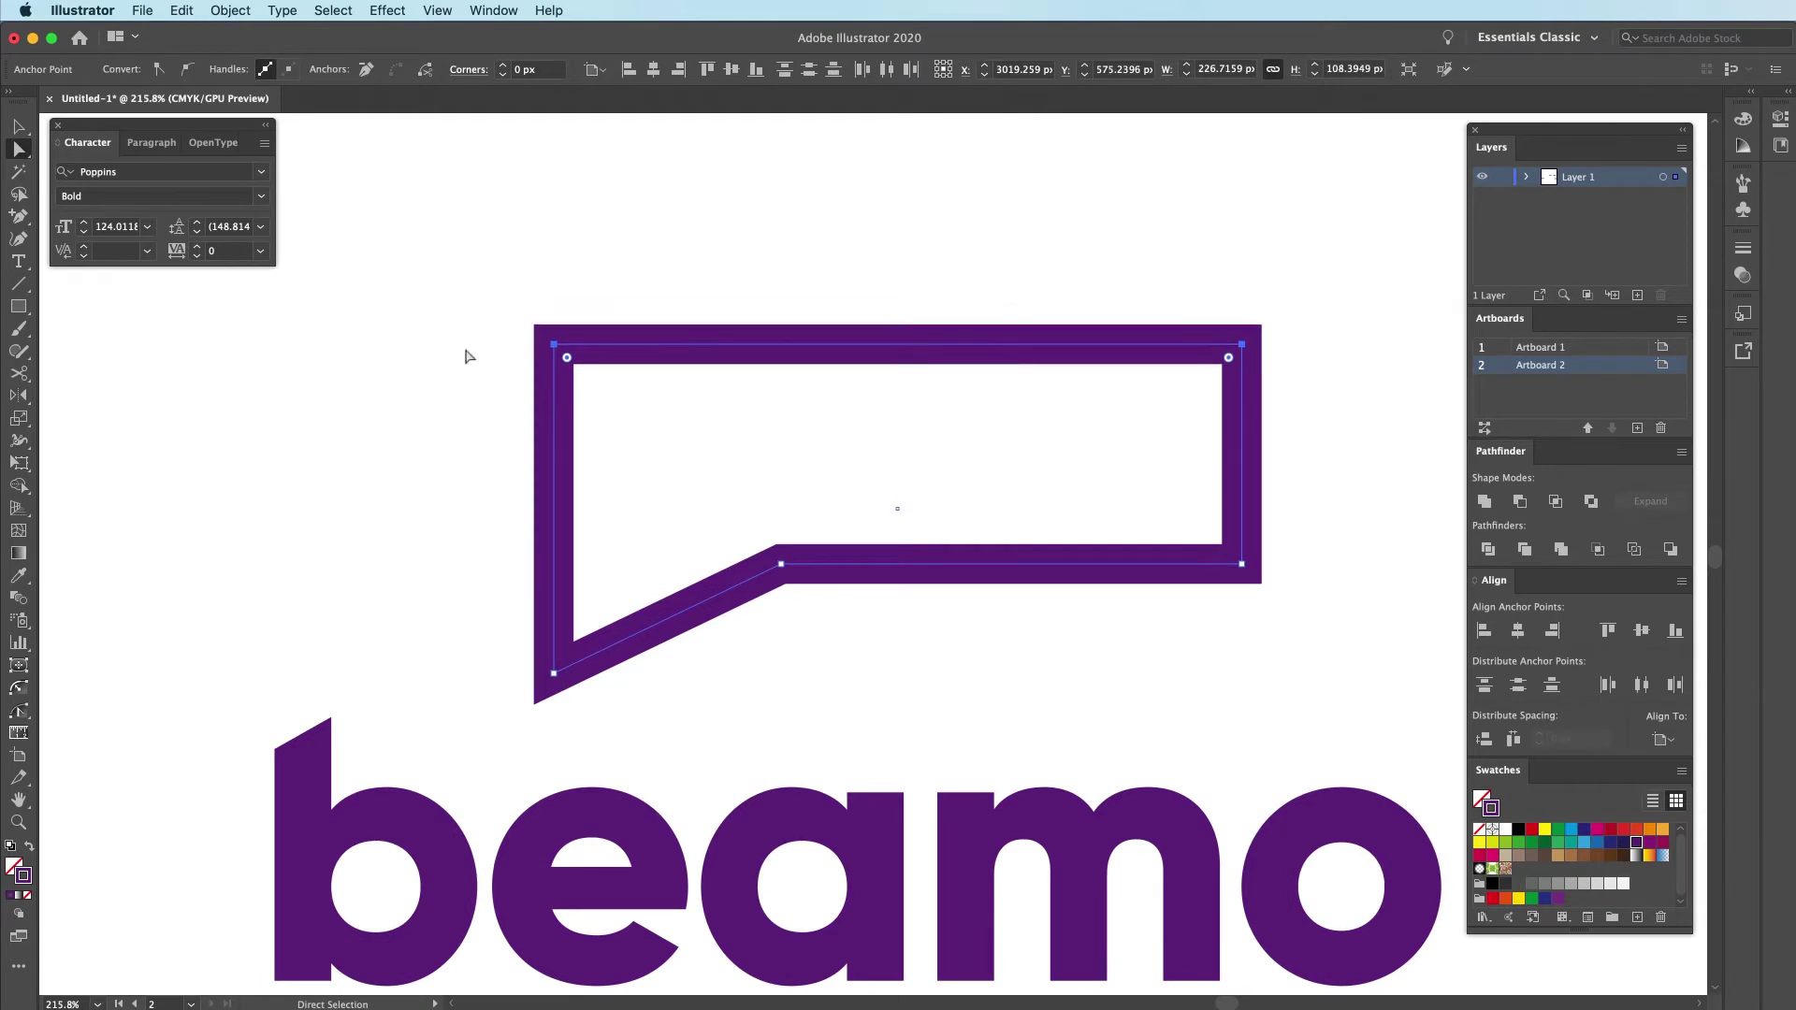
click(554, 344)
shift+click(1242, 345)
drag(1228, 553, 1118, 449)
key(v)
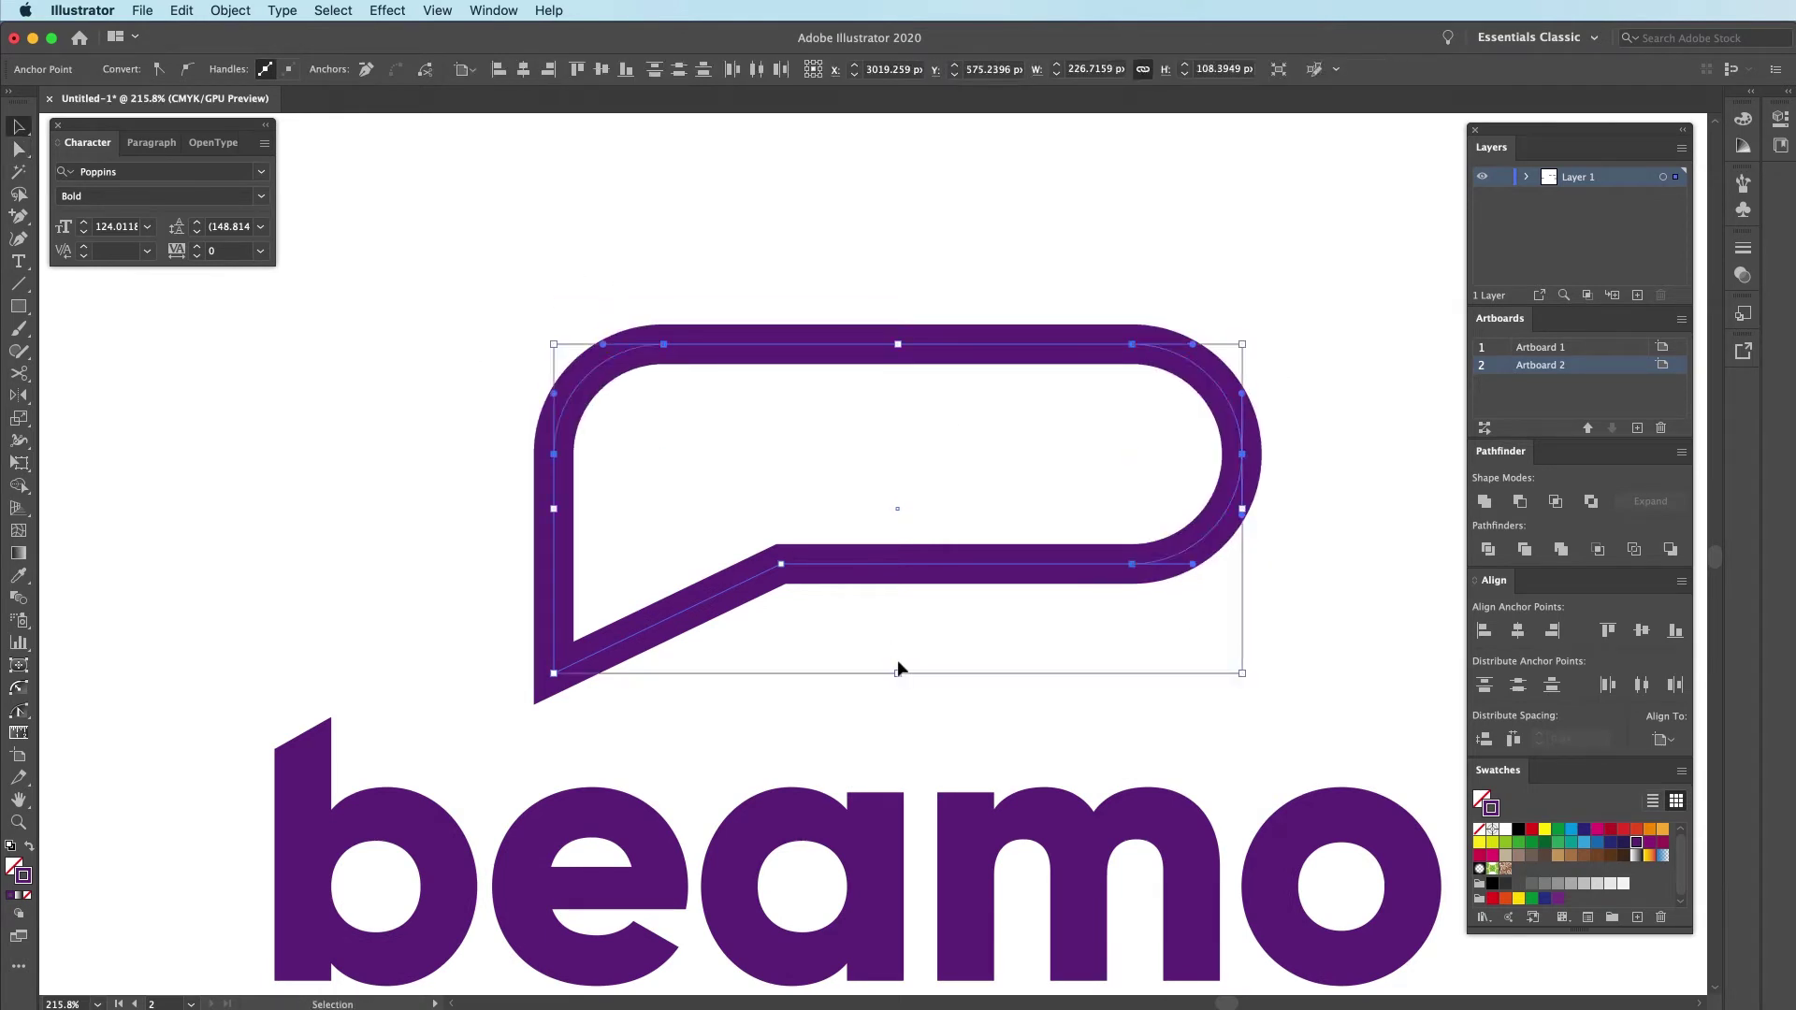
drag(1034, 689, 648, 331)
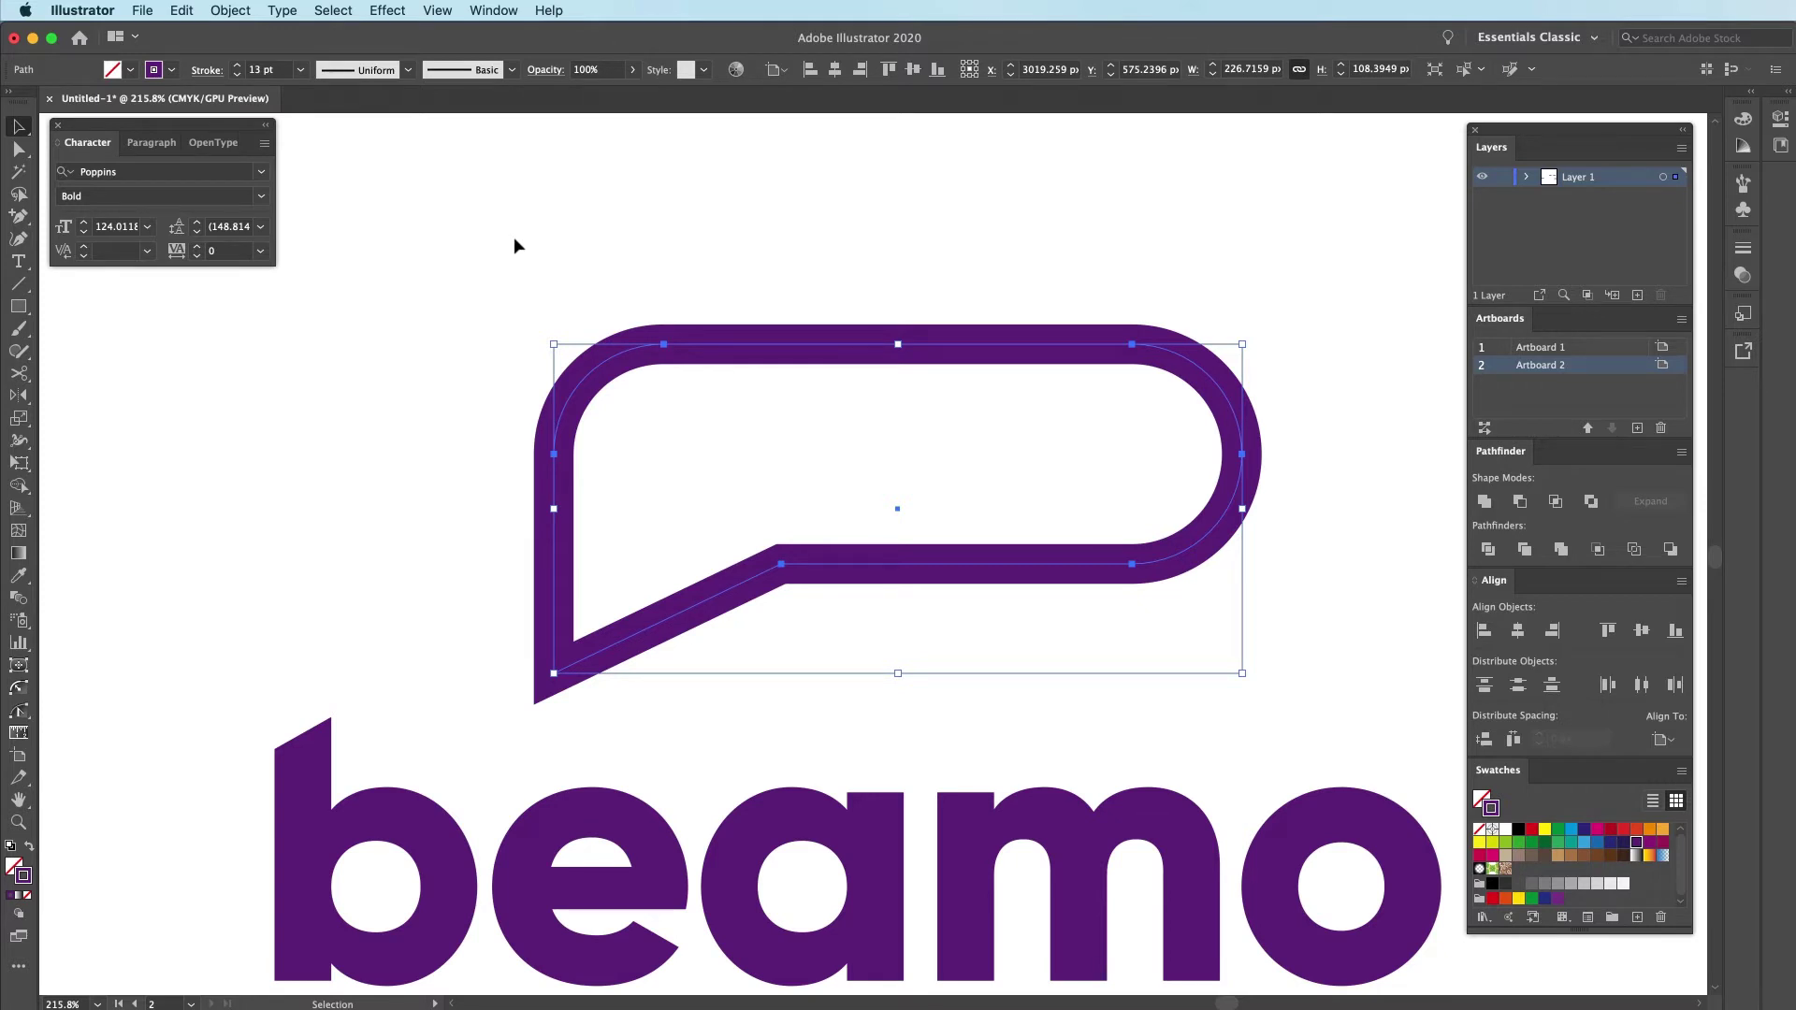
Align the speech bubble's stroke to the inside of the path and zoom in on it
click(214, 74)
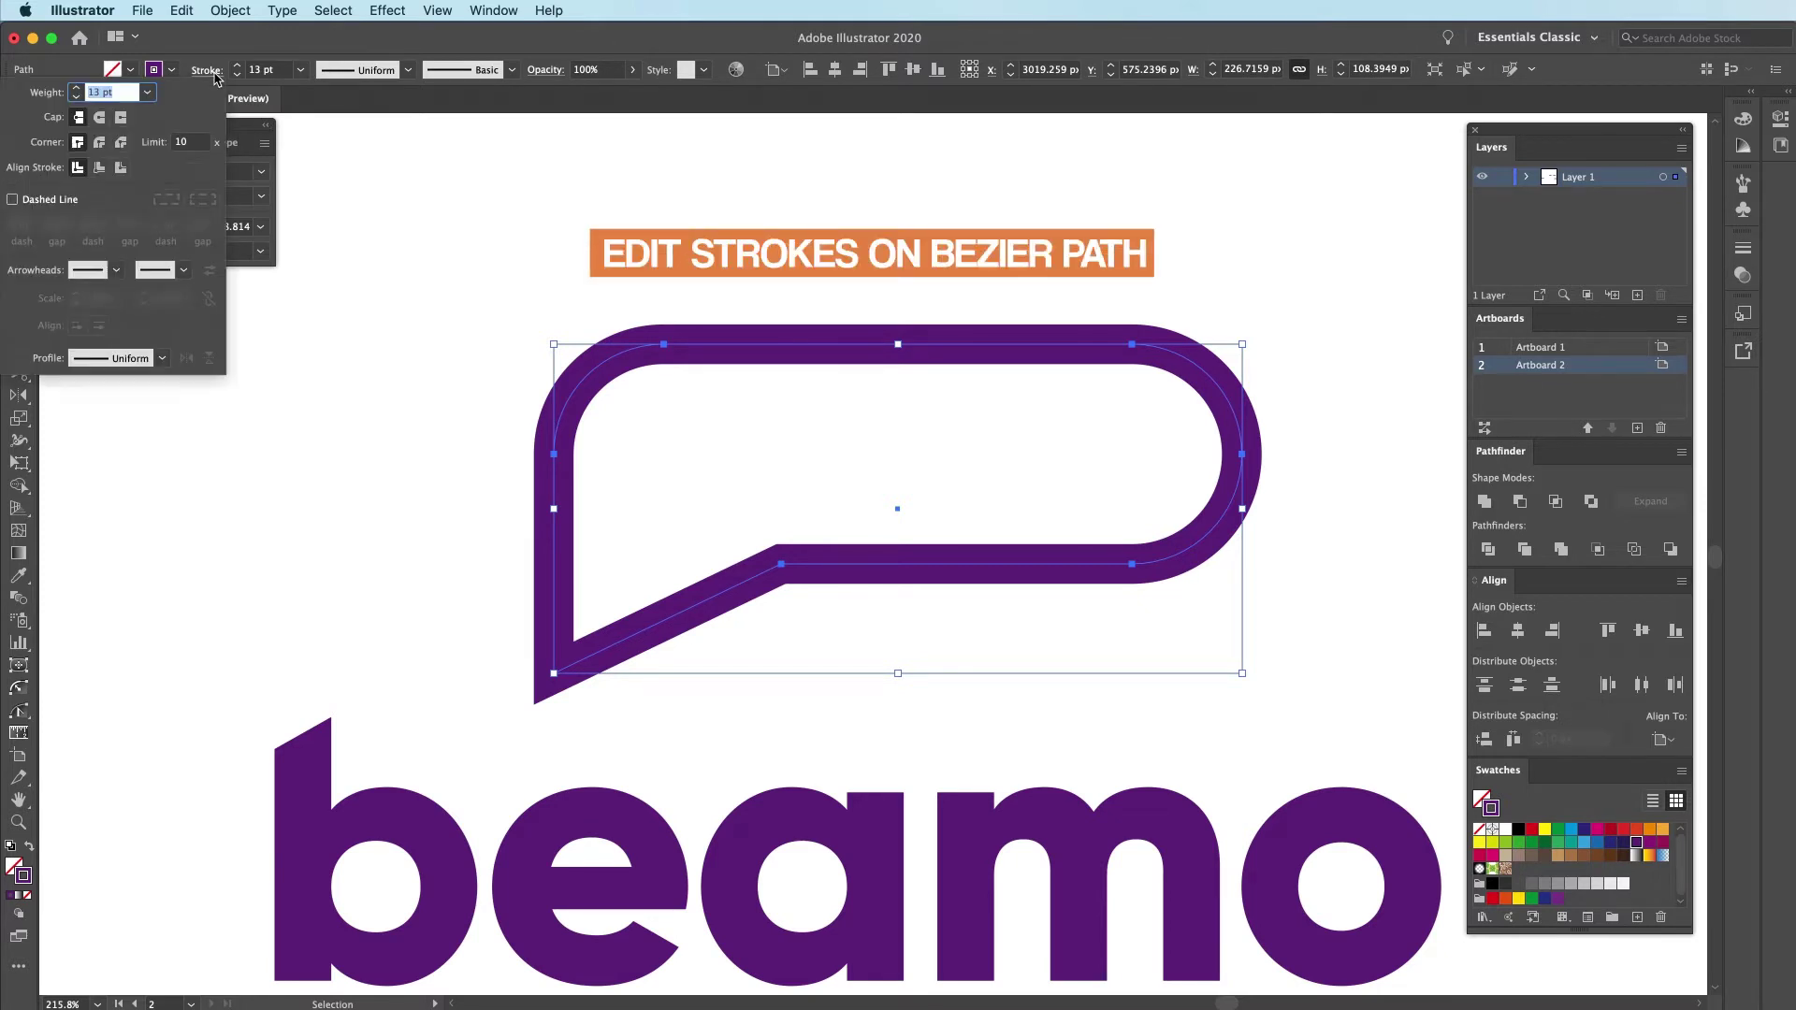
click(100, 168)
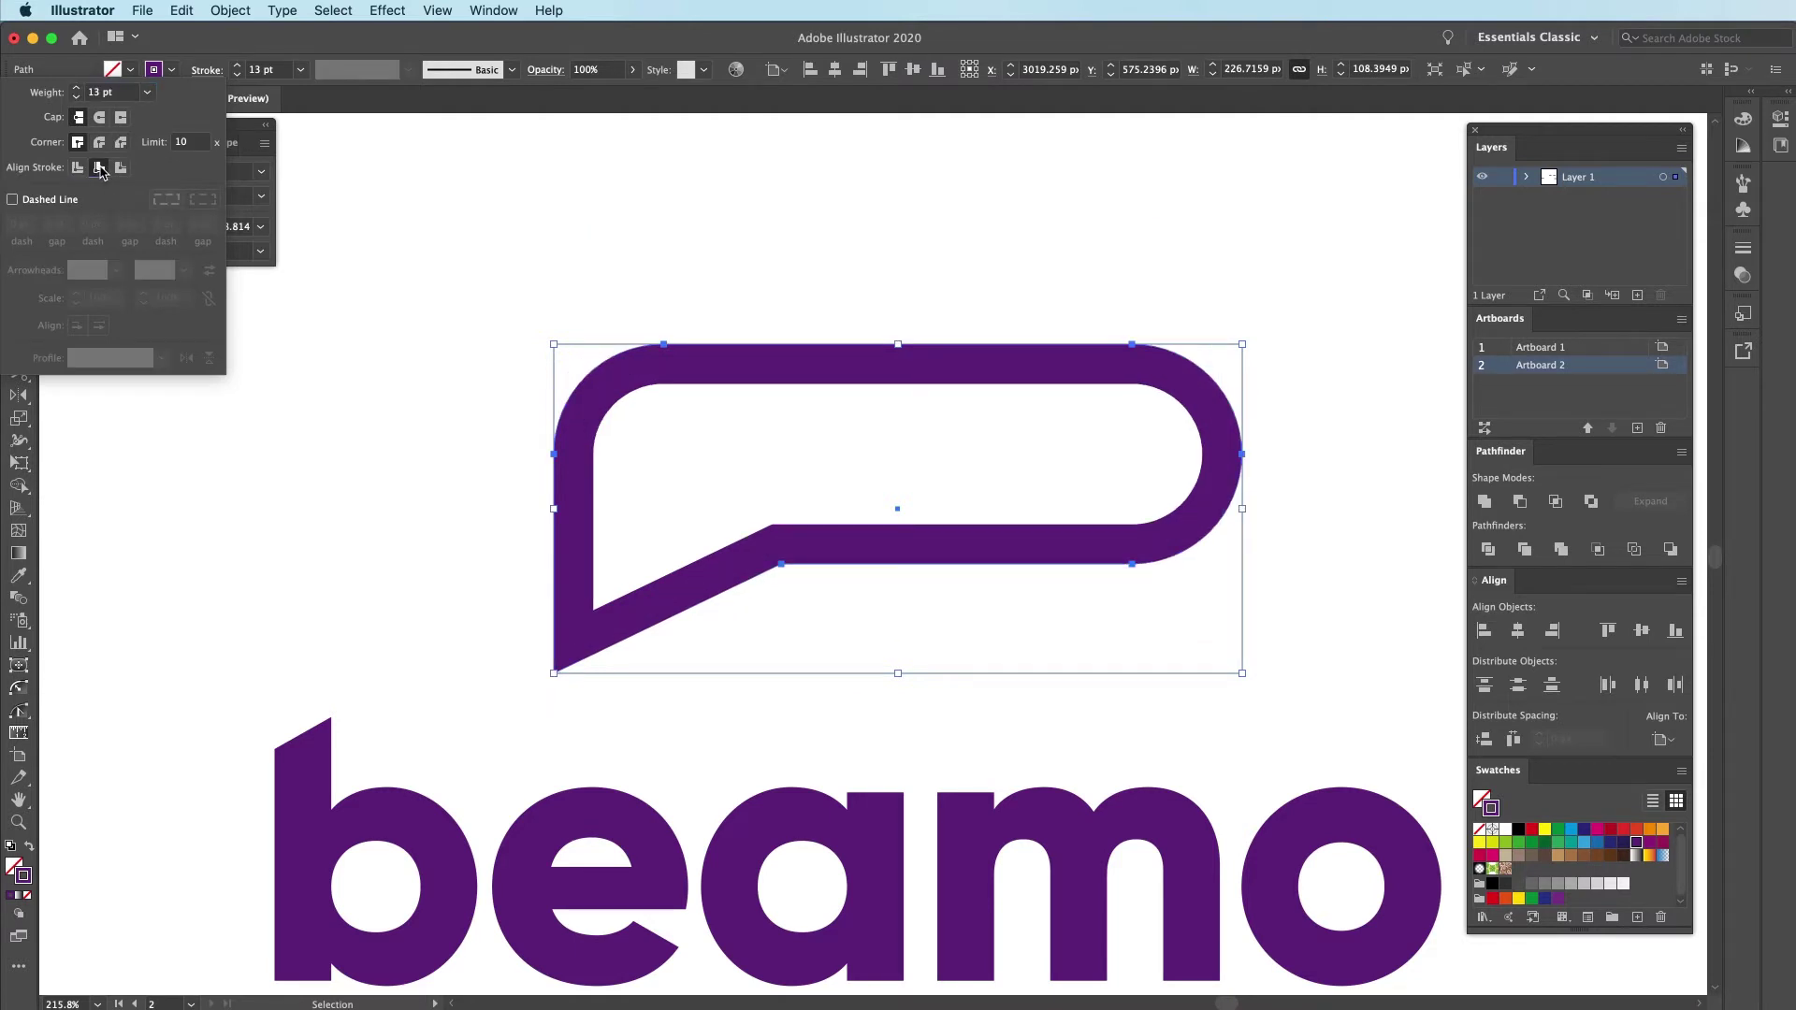
click(539, 253)
click(859, 315)
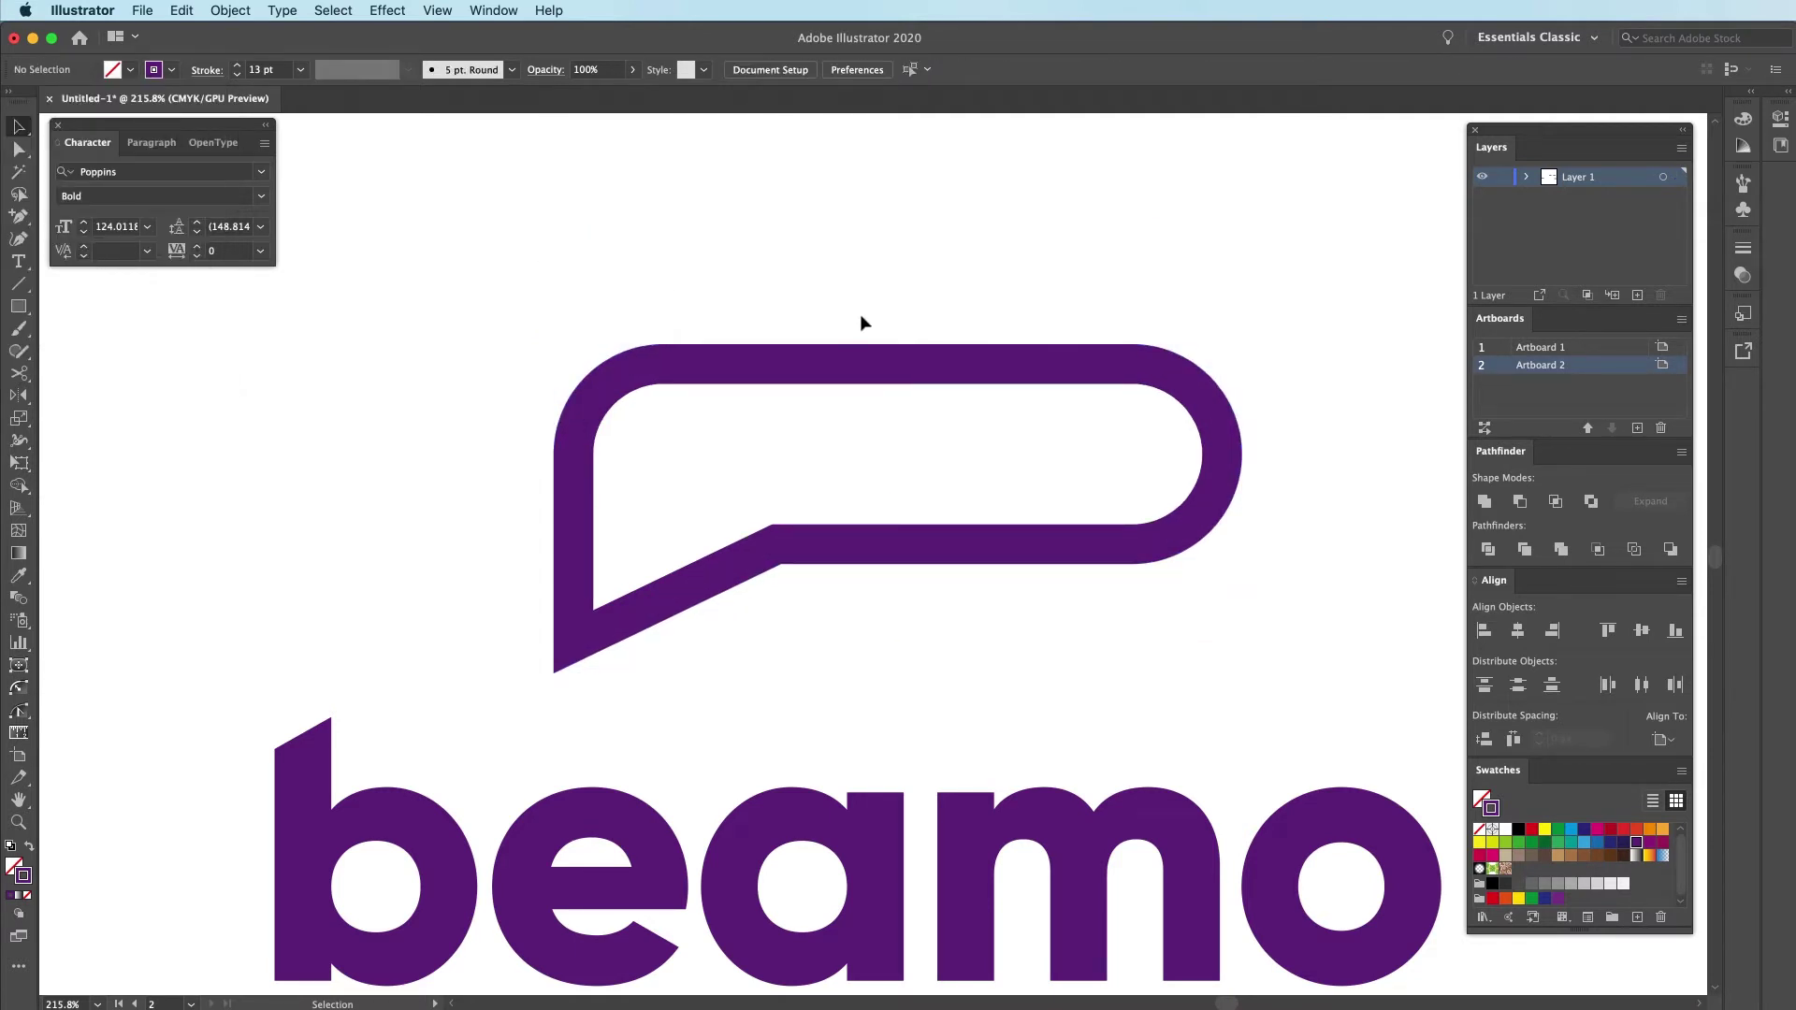
key(z)
mouse_move(857, 319)
mouse_down()
mouse_move(382, 296)
mouse_move(890, 353)
mouse_up()
Narrow the bubble by shifting its right-end points left and squaring its corners
drag(1420, 263, 1009, 566)
key(shift+Left)
key(shift+Left)
key(shift+Left)
key(super+shift+a)
key(z)
key(a)
drag(1263, 327, 1003, 669)
drag(1064, 502, 1301, 511)
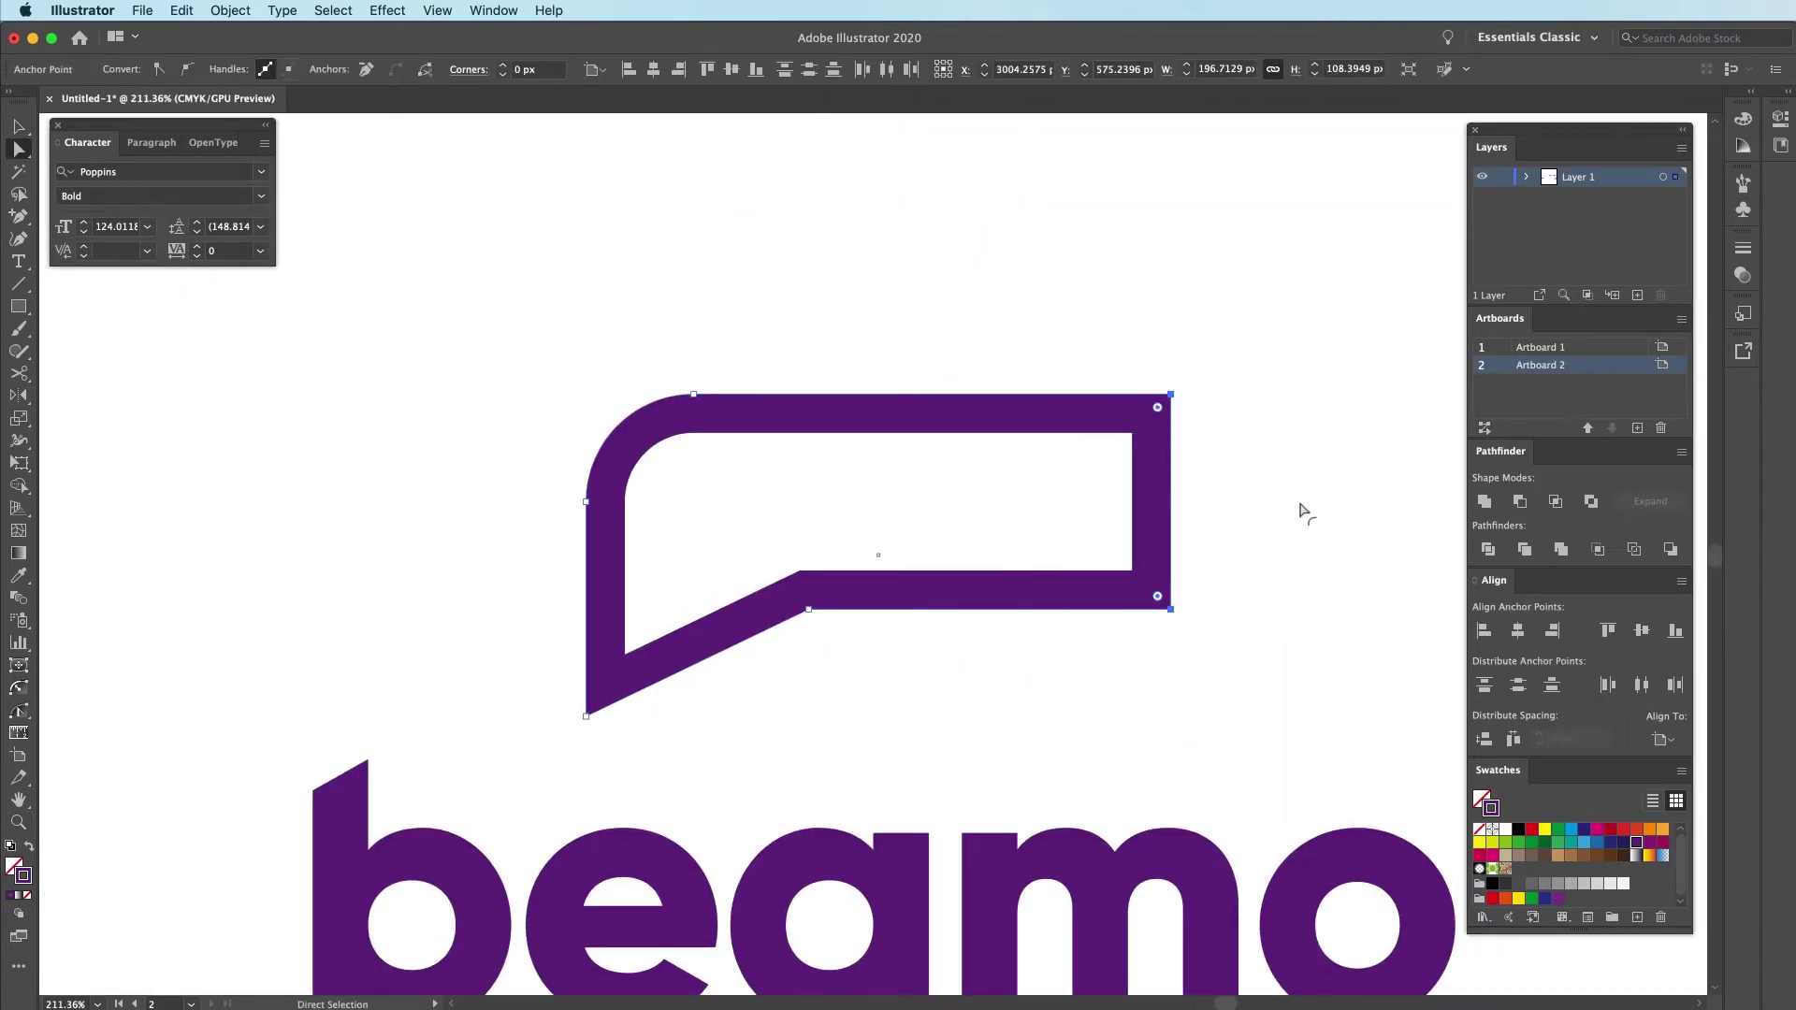
drag(524, 341, 739, 547)
drag(693, 501, 1296, 455)
key(Left)
key(Left)
key(Left)
key(Left)
key(Left)
key(Left)
key(Left)
key(Left)
key(Left)
key(Left)
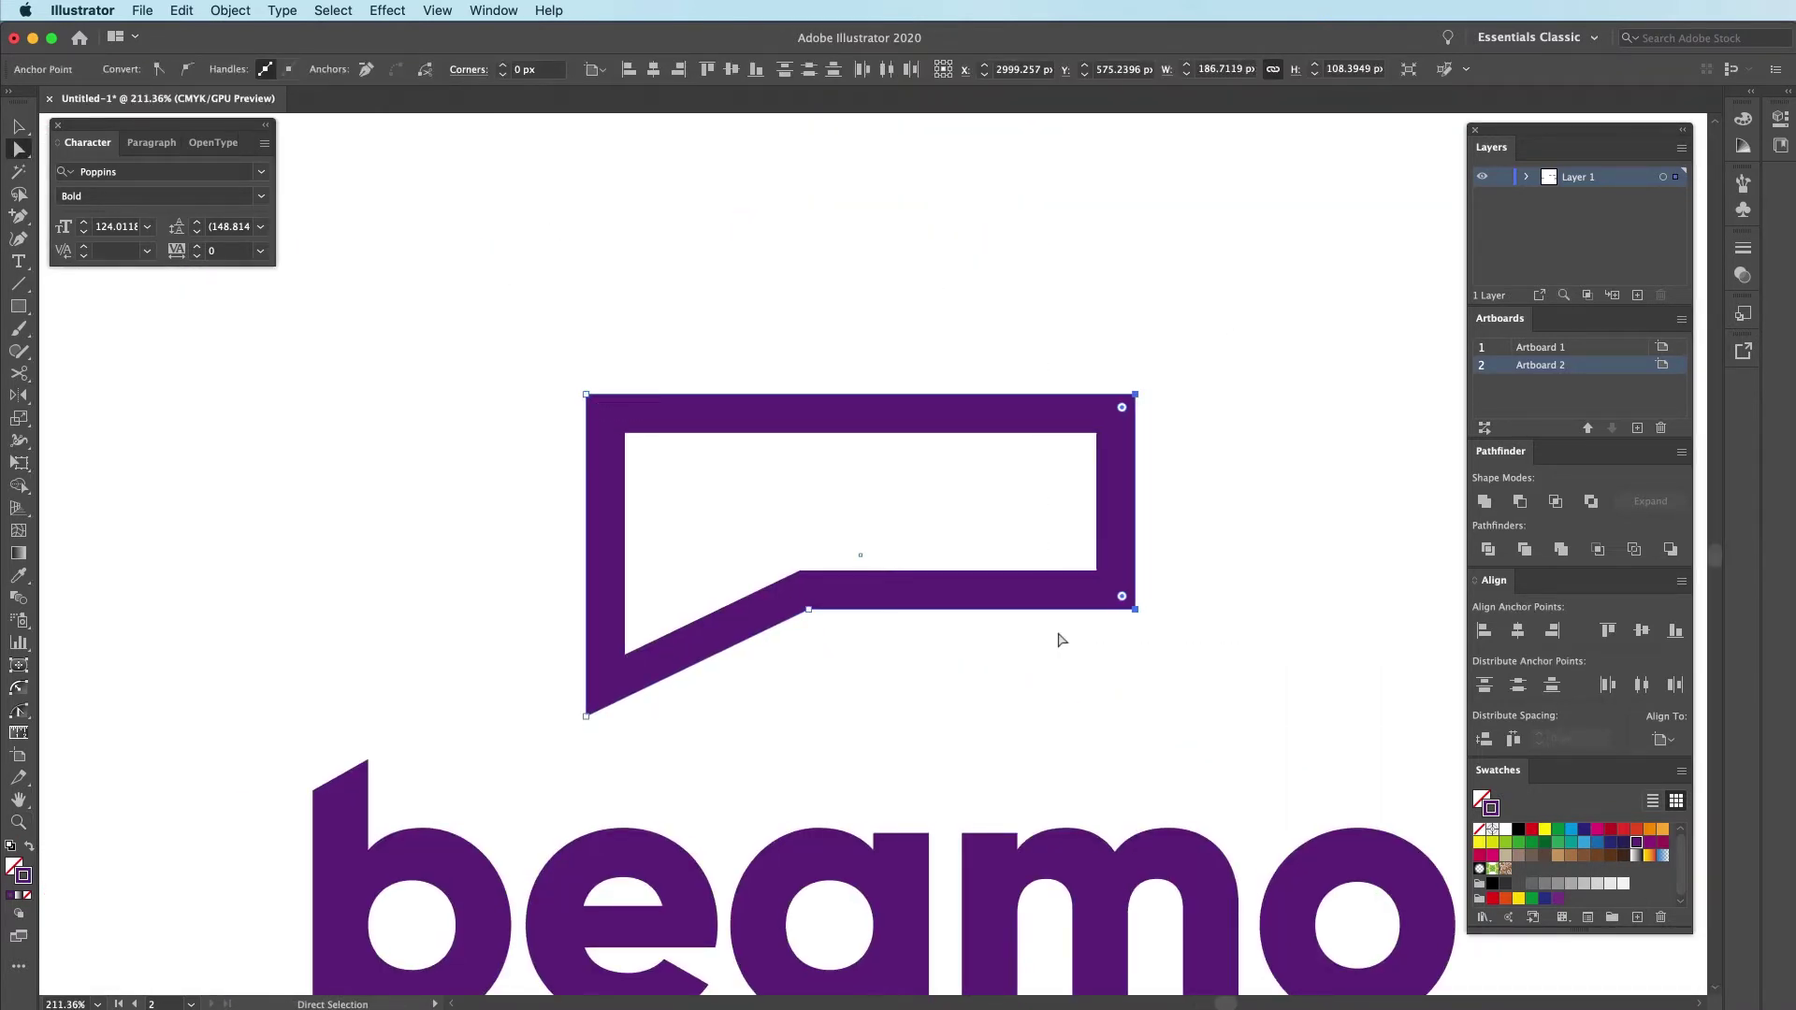
Lower the tail tip, round the corners, then re-square the right and top-left corners
drag(587, 717, 587, 727)
drag(505, 318, 1263, 468)
drag(1113, 416, 1029, 501)
key(super+shift+a)
key(z)
drag(924, 589, 795, 589)
key(a)
drag(1122, 452, 967, 608)
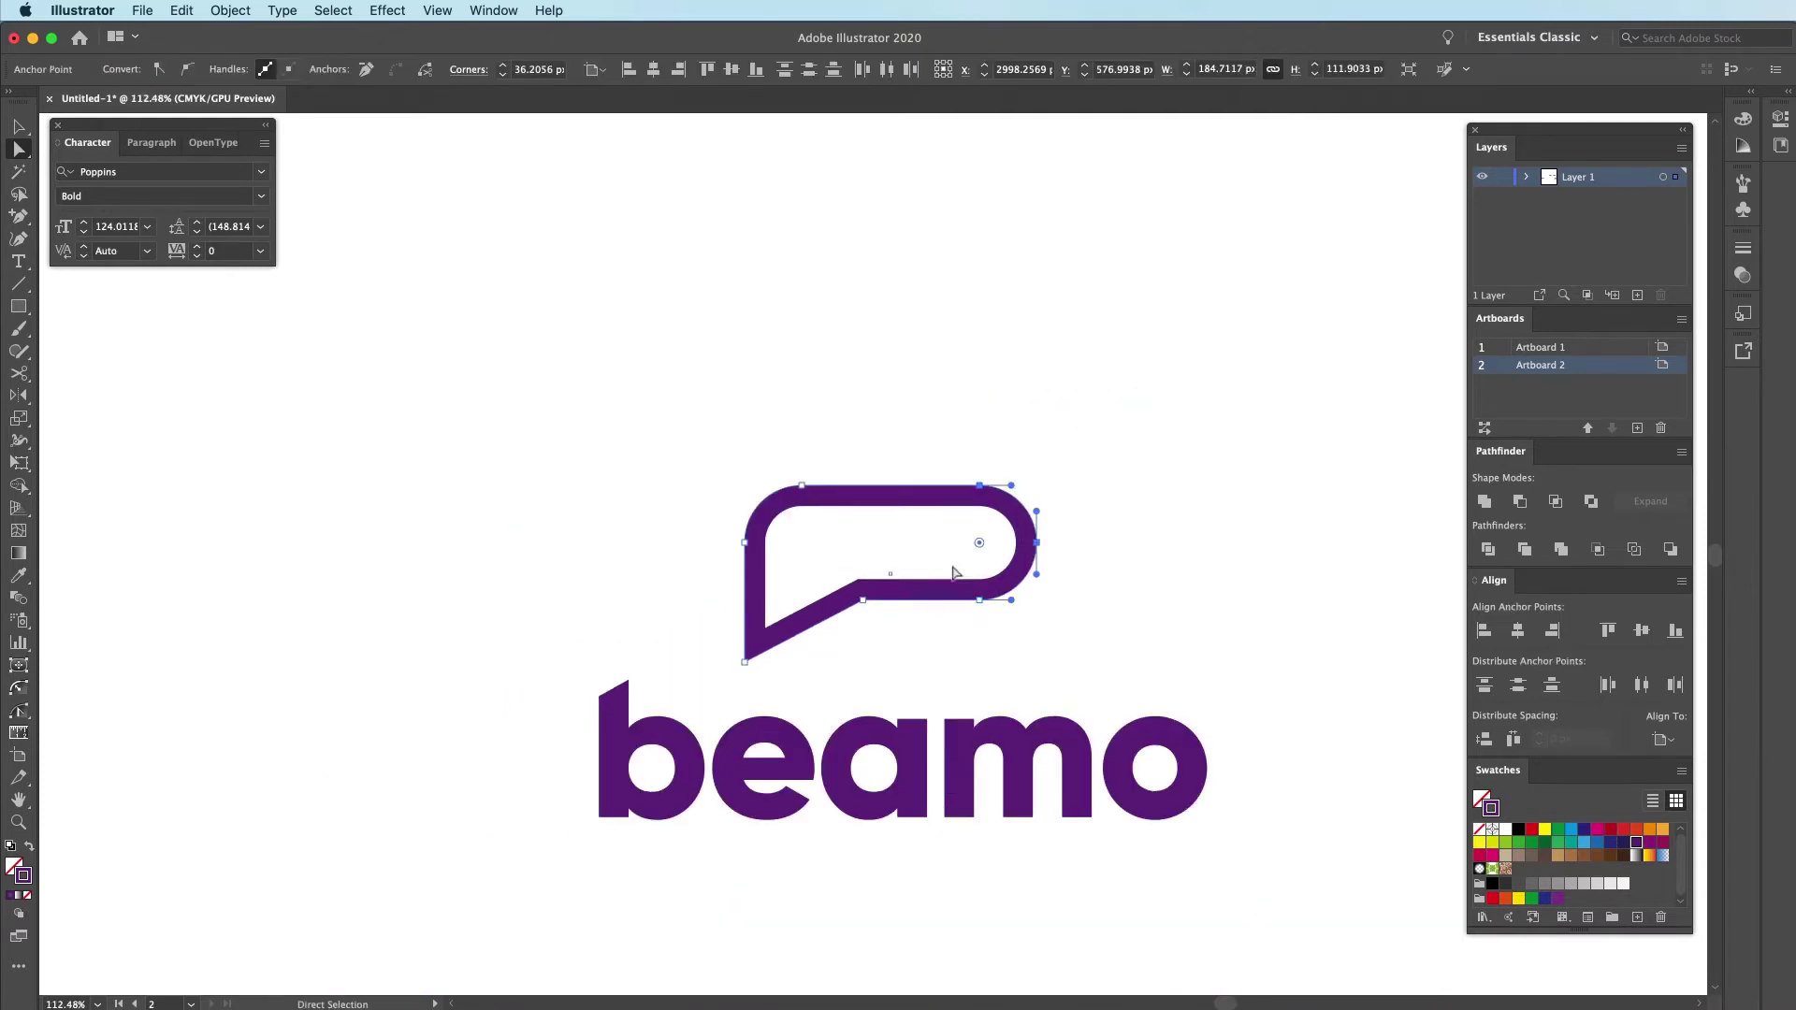
drag(979, 542, 1046, 475)
drag(701, 447, 734, 475)
Move the right-end points further left, round the corners again and raise the tail tip
key(super+space)
drag(823, 552, 883, 553)
drag(1187, 440, 1059, 726)
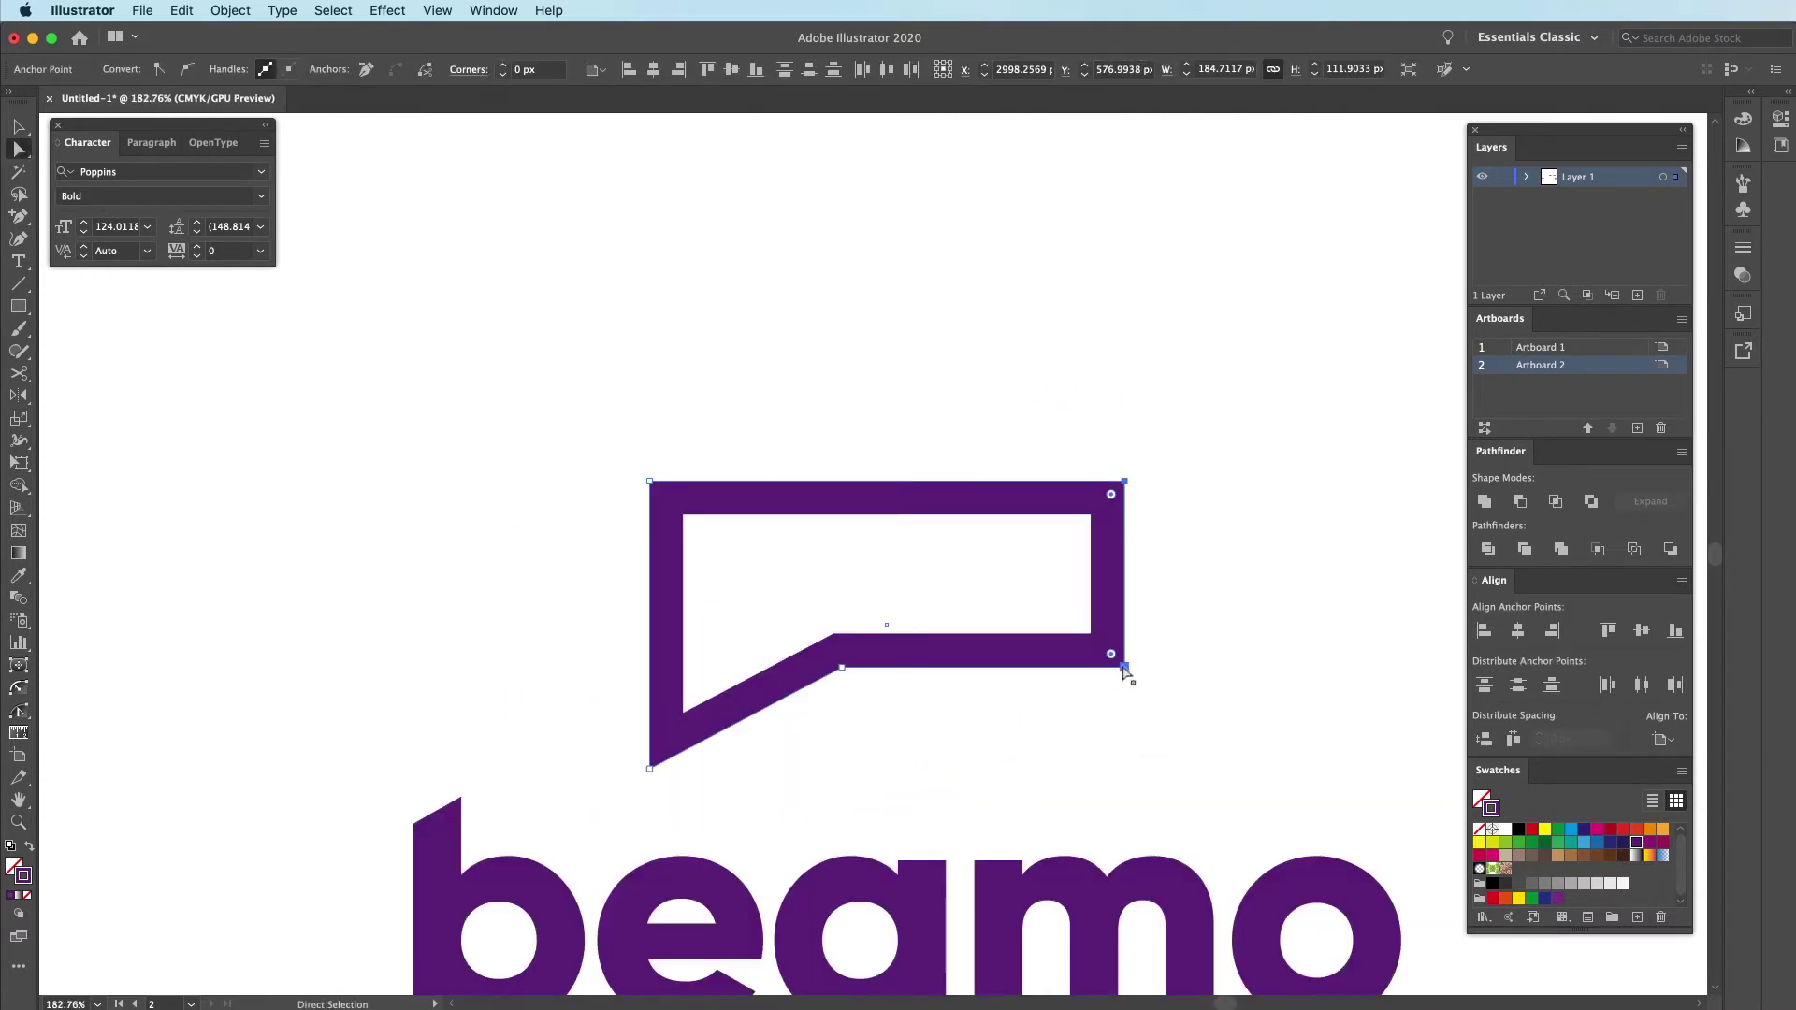
drag(1123, 668, 1066, 668)
drag(1098, 694, 973, 461)
drag(529, 433, 730, 553)
drag(667, 501, 982, 739)
click(710, 814)
drag(649, 768, 649, 736)
click(1033, 713)
Thicken the bubble outline to 14 pt and shrink it slightly about its centre
key(z)
drag(1033, 713, 53, 692)
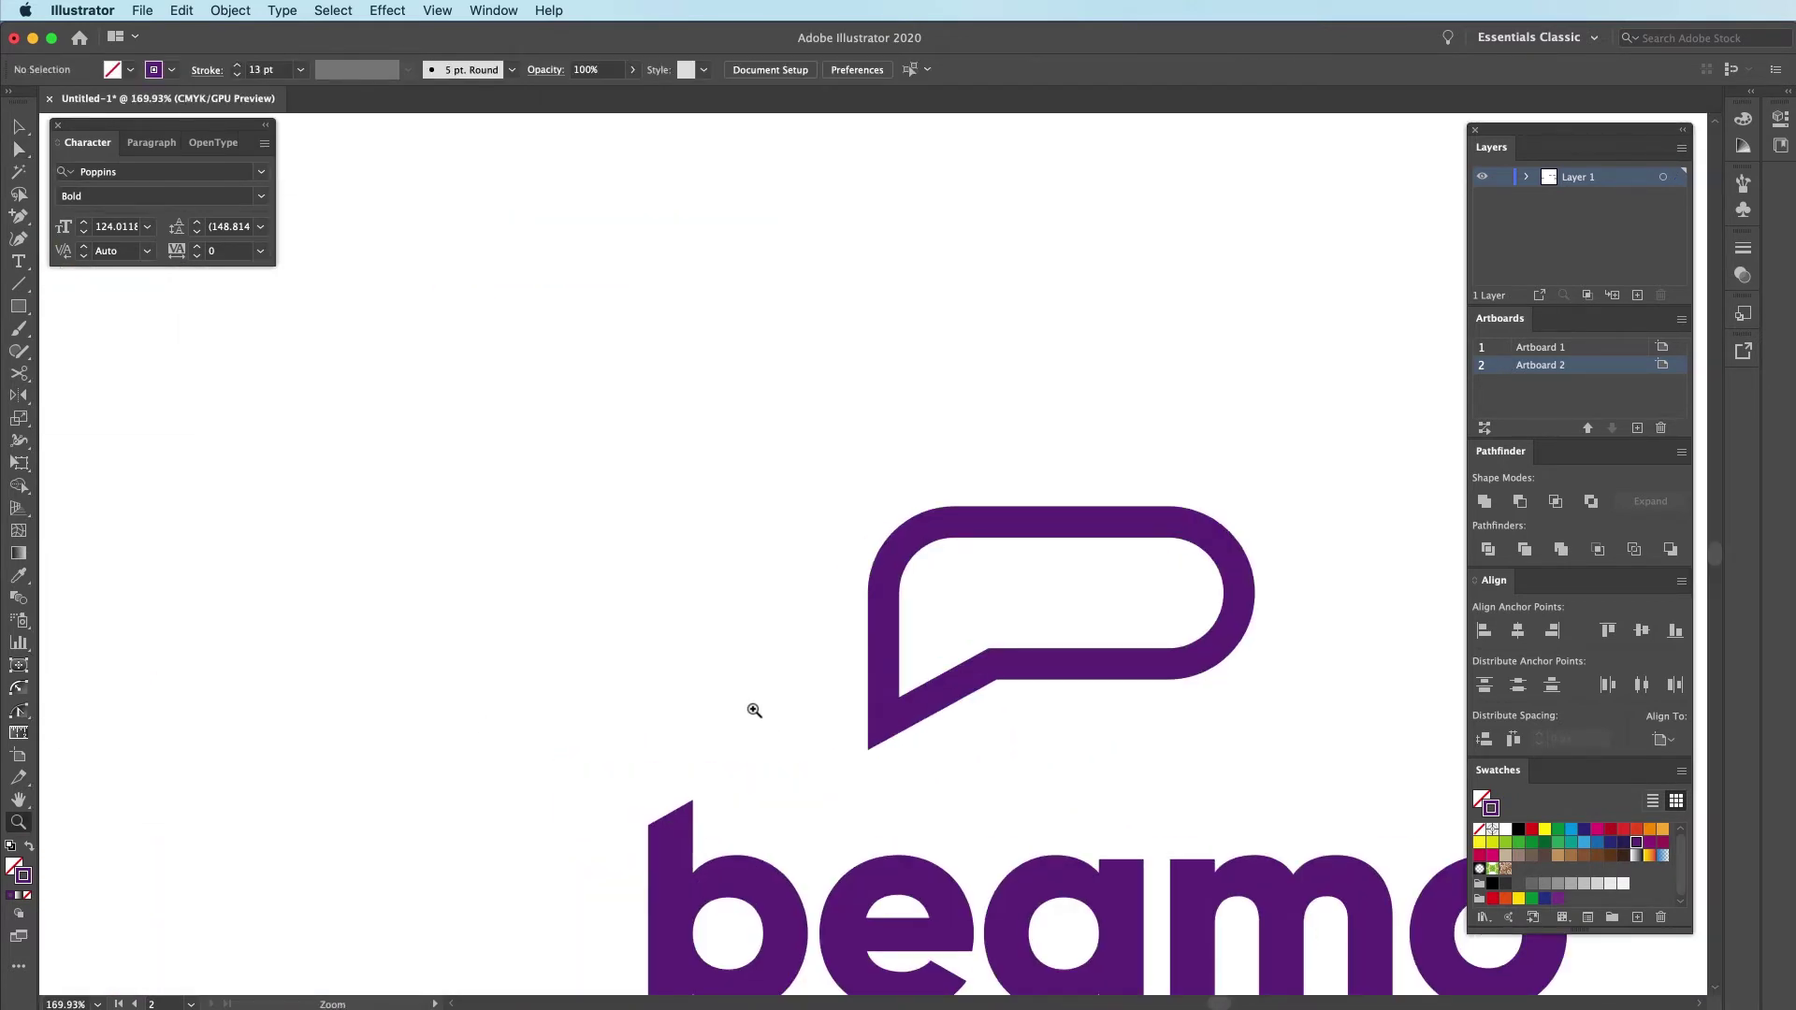
drag(1122, 649, 1233, 655)
drag(1009, 575, 914, 583)
drag(914, 582, 778, 555)
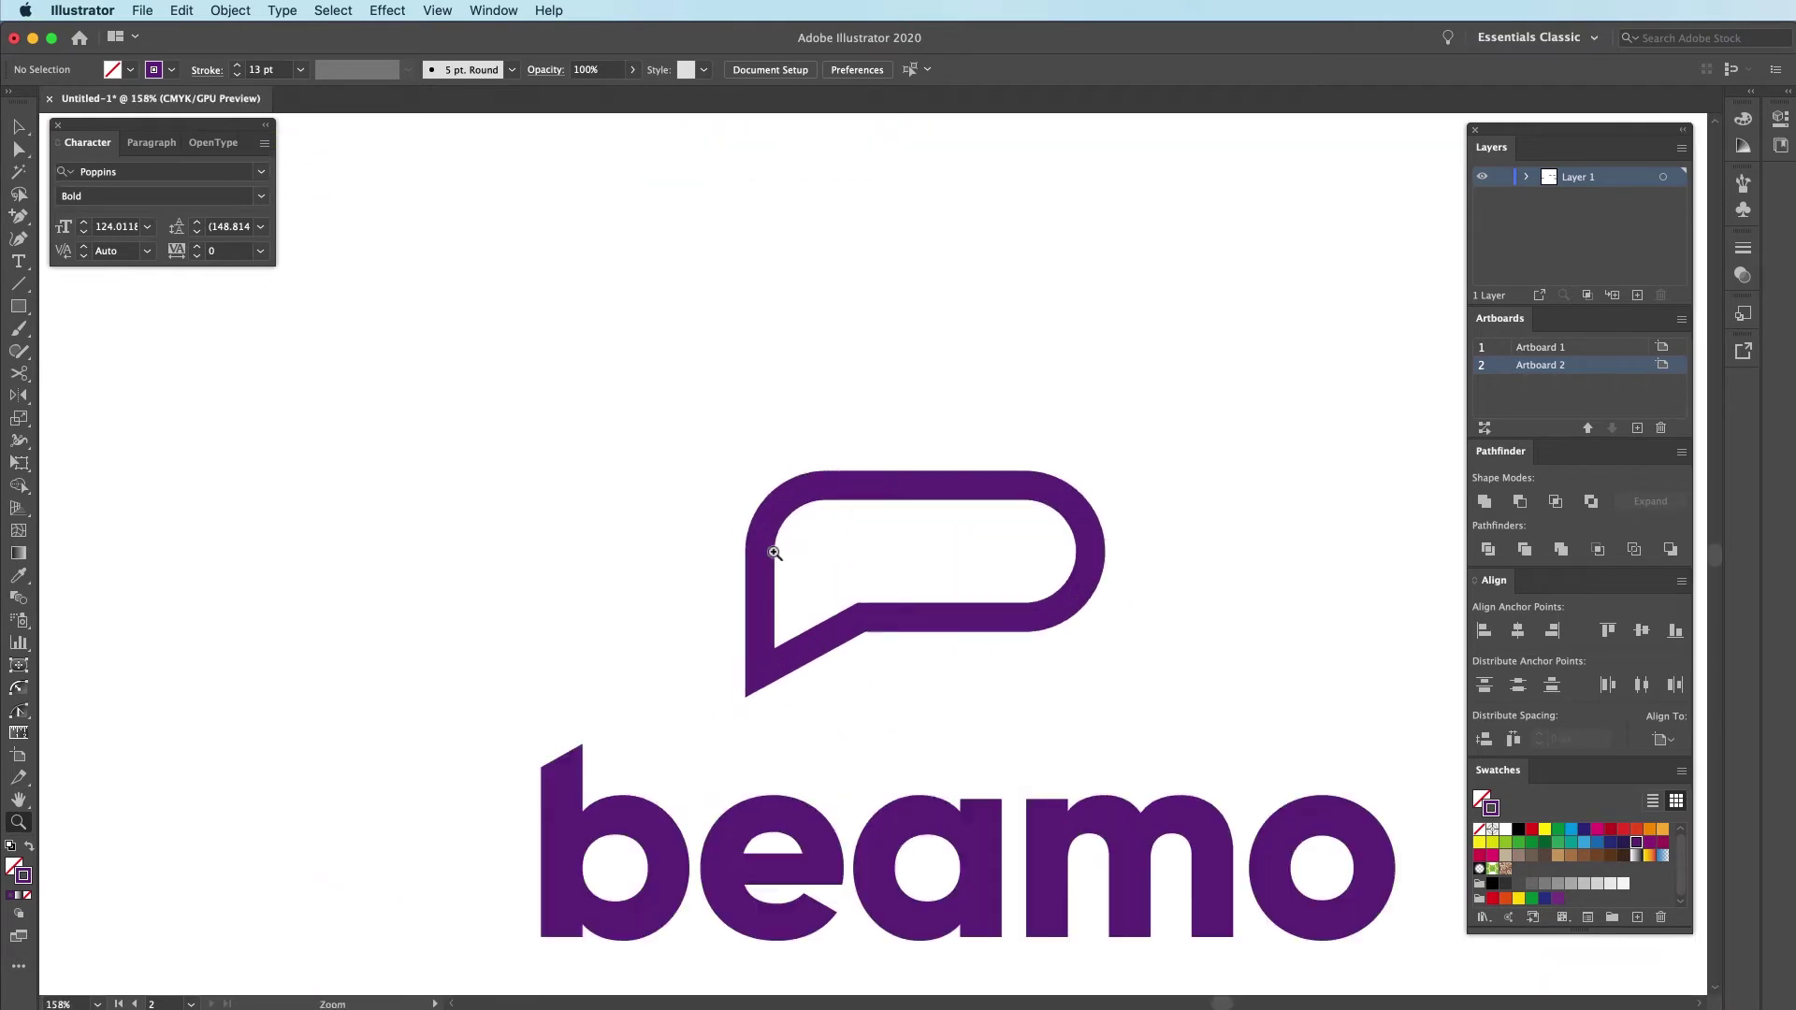
key(v)
click(765, 557)
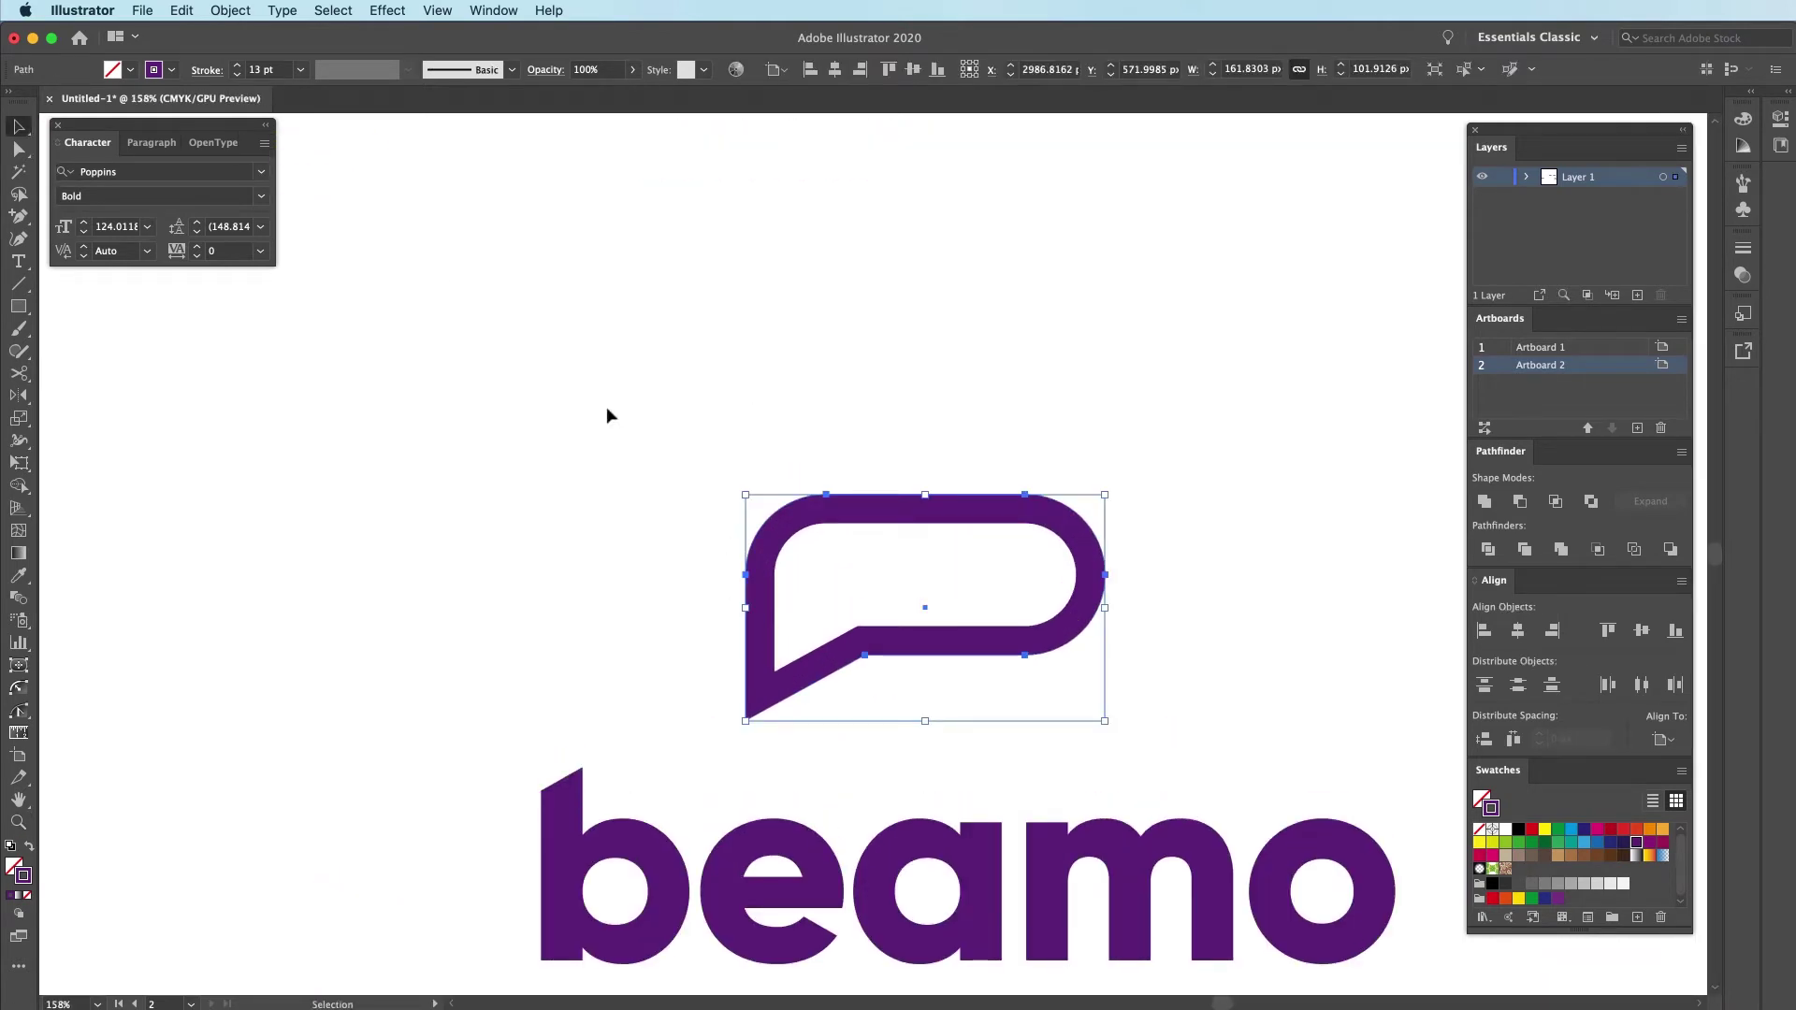
click(238, 66)
click(1300, 559)
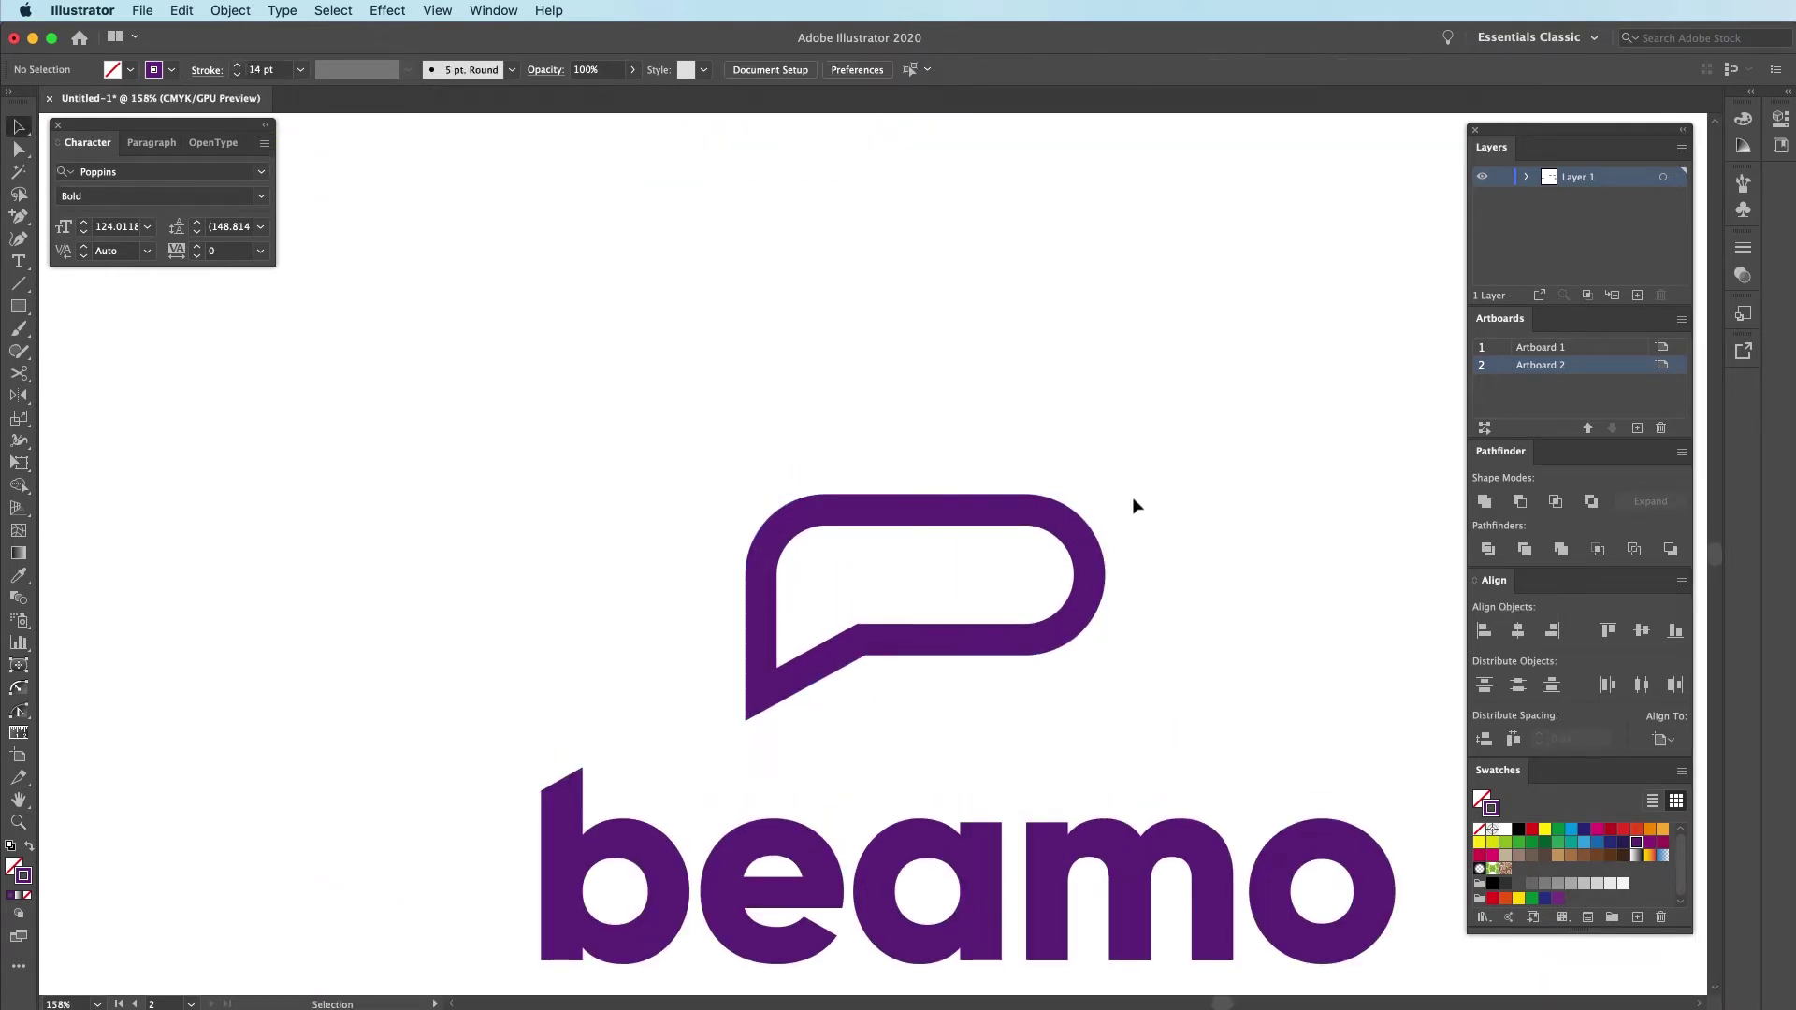
click(1080, 531)
mouse_move(1105, 495)
mouse_down()
mouse_move(670, 634)
mouse_move(1164, 602)
mouse_up()
Pull the bubble's right side in to about 128.8 px wide, then view it with the wordmark
click(1178, 545)
key(z)
key(a)
drag(1160, 437, 897, 745)
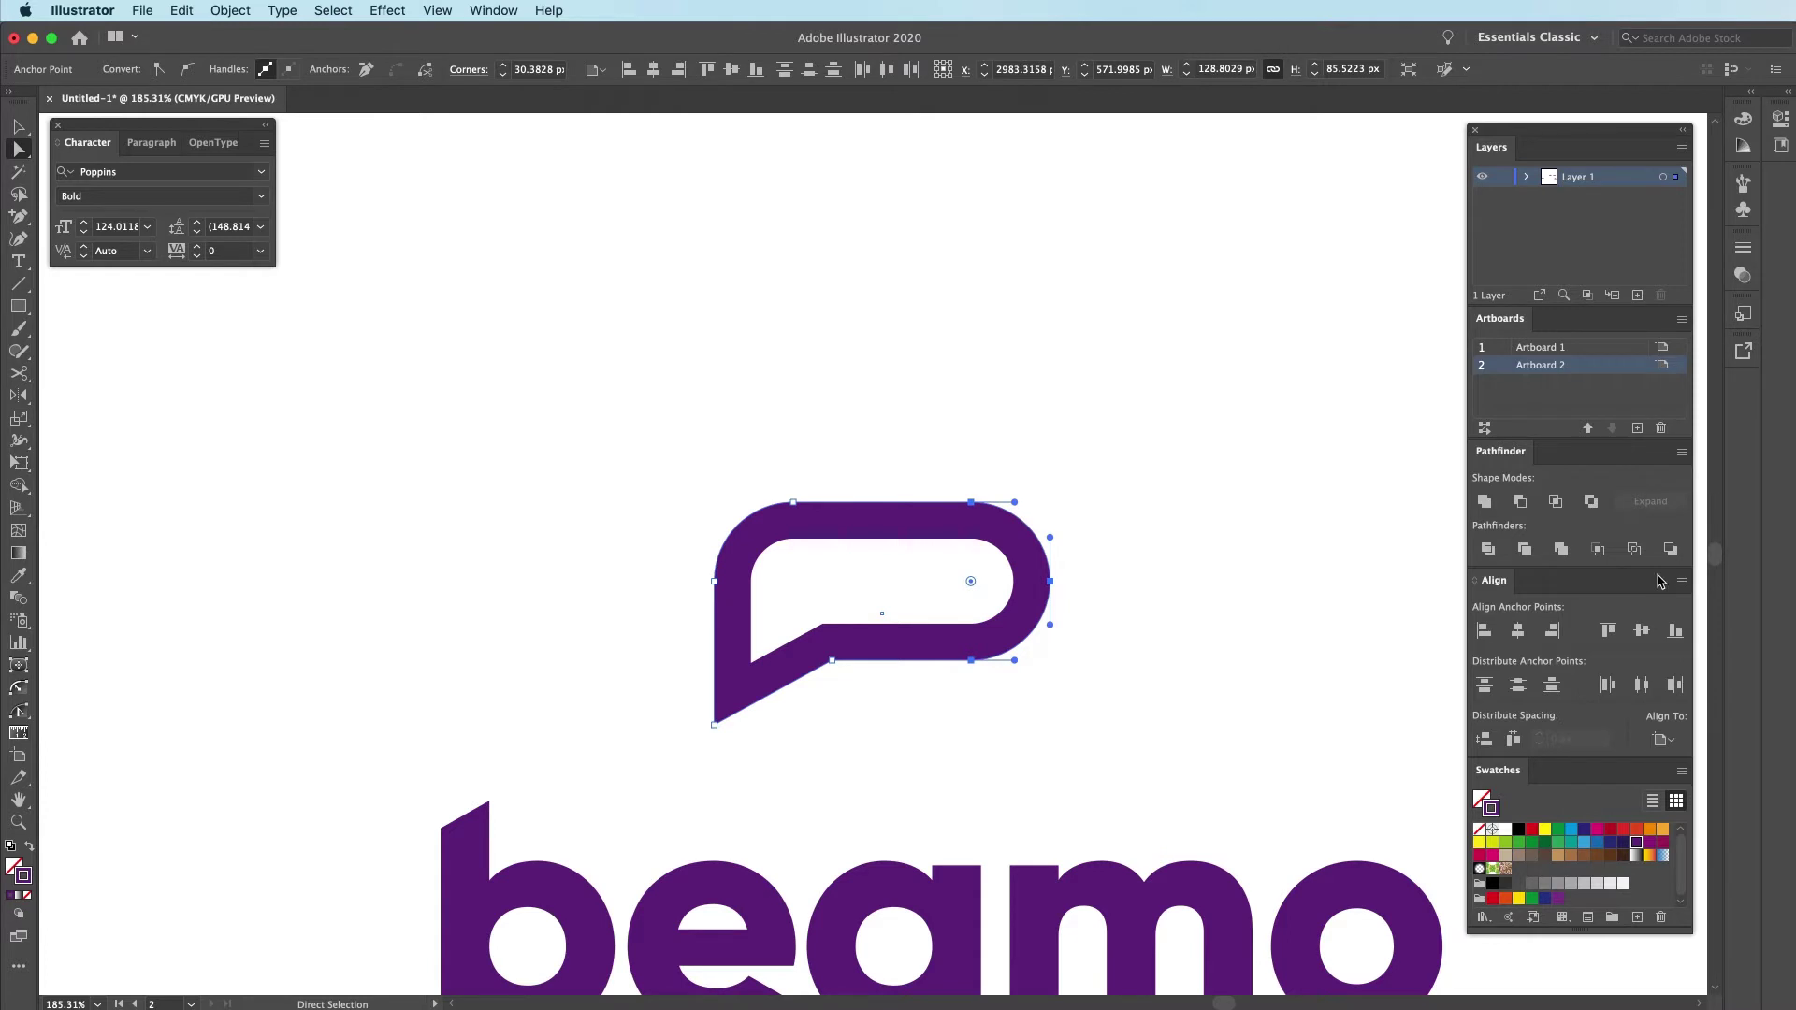
click(1258, 664)
key(z)
drag(1044, 705, 1188, 701)
drag(742, 625, 578, 589)
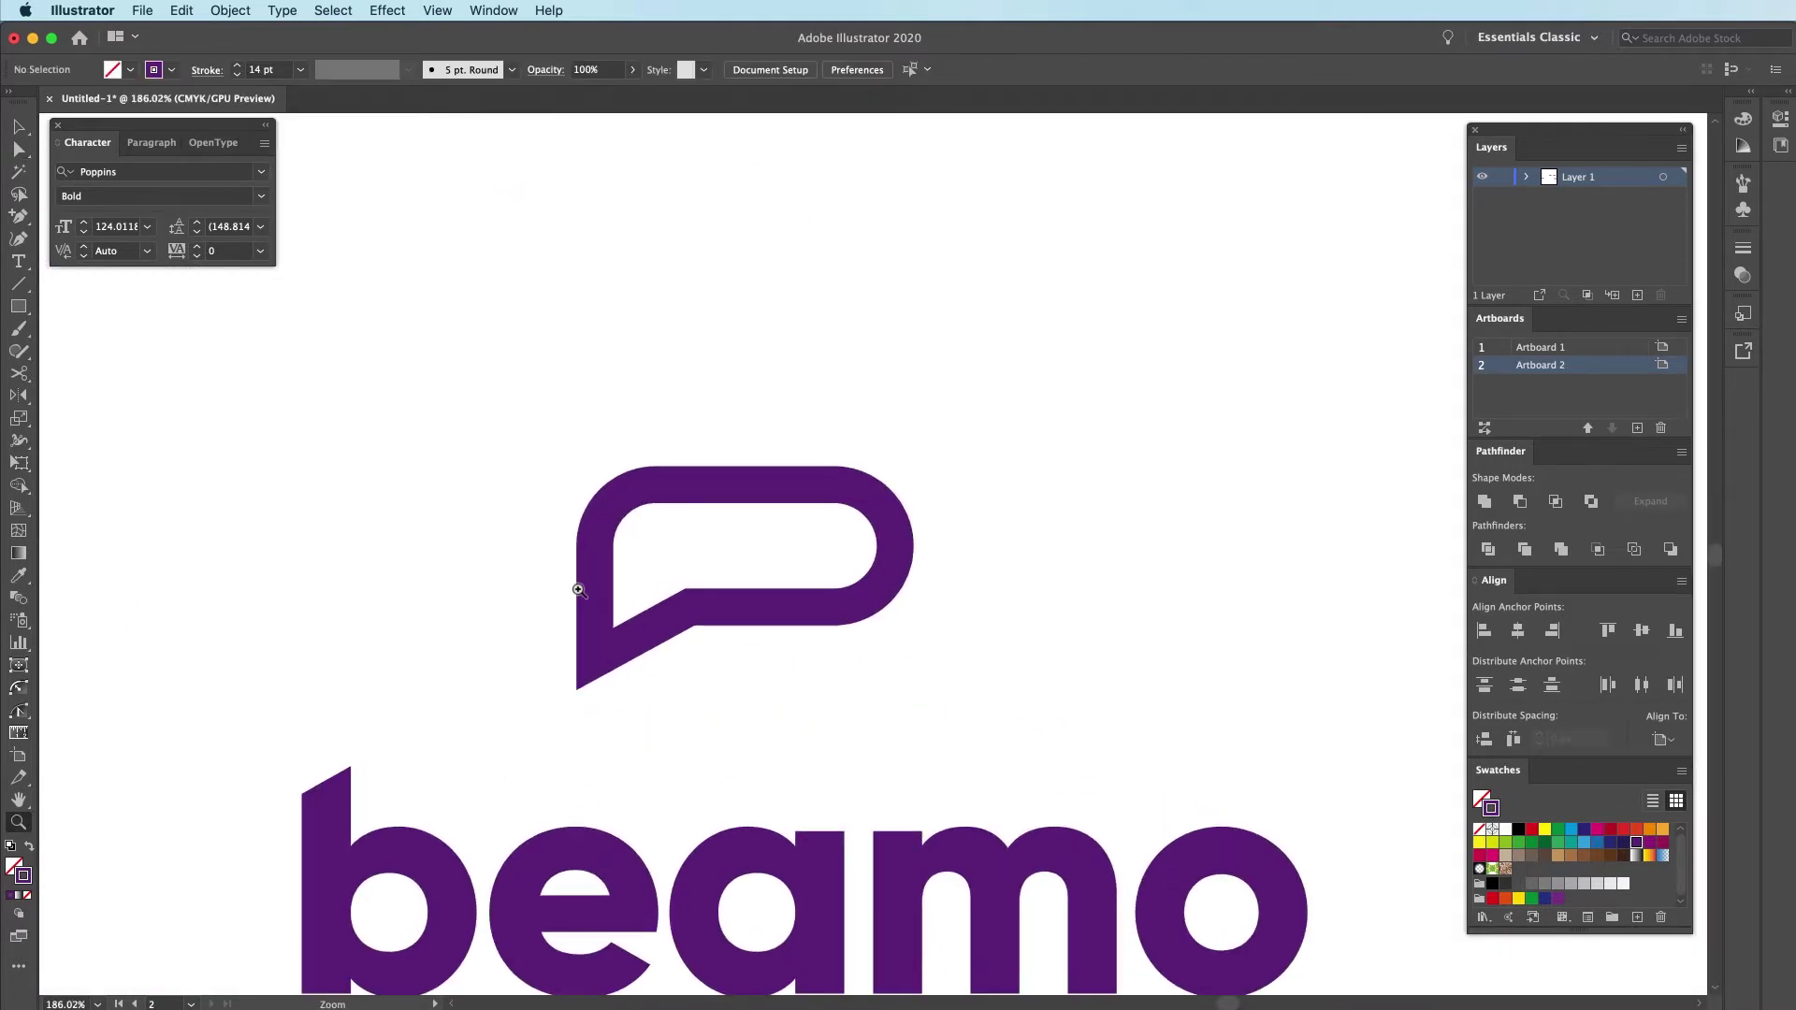
Draw a square beside the logo and round its corners
scroll(913, 690, down, 3)
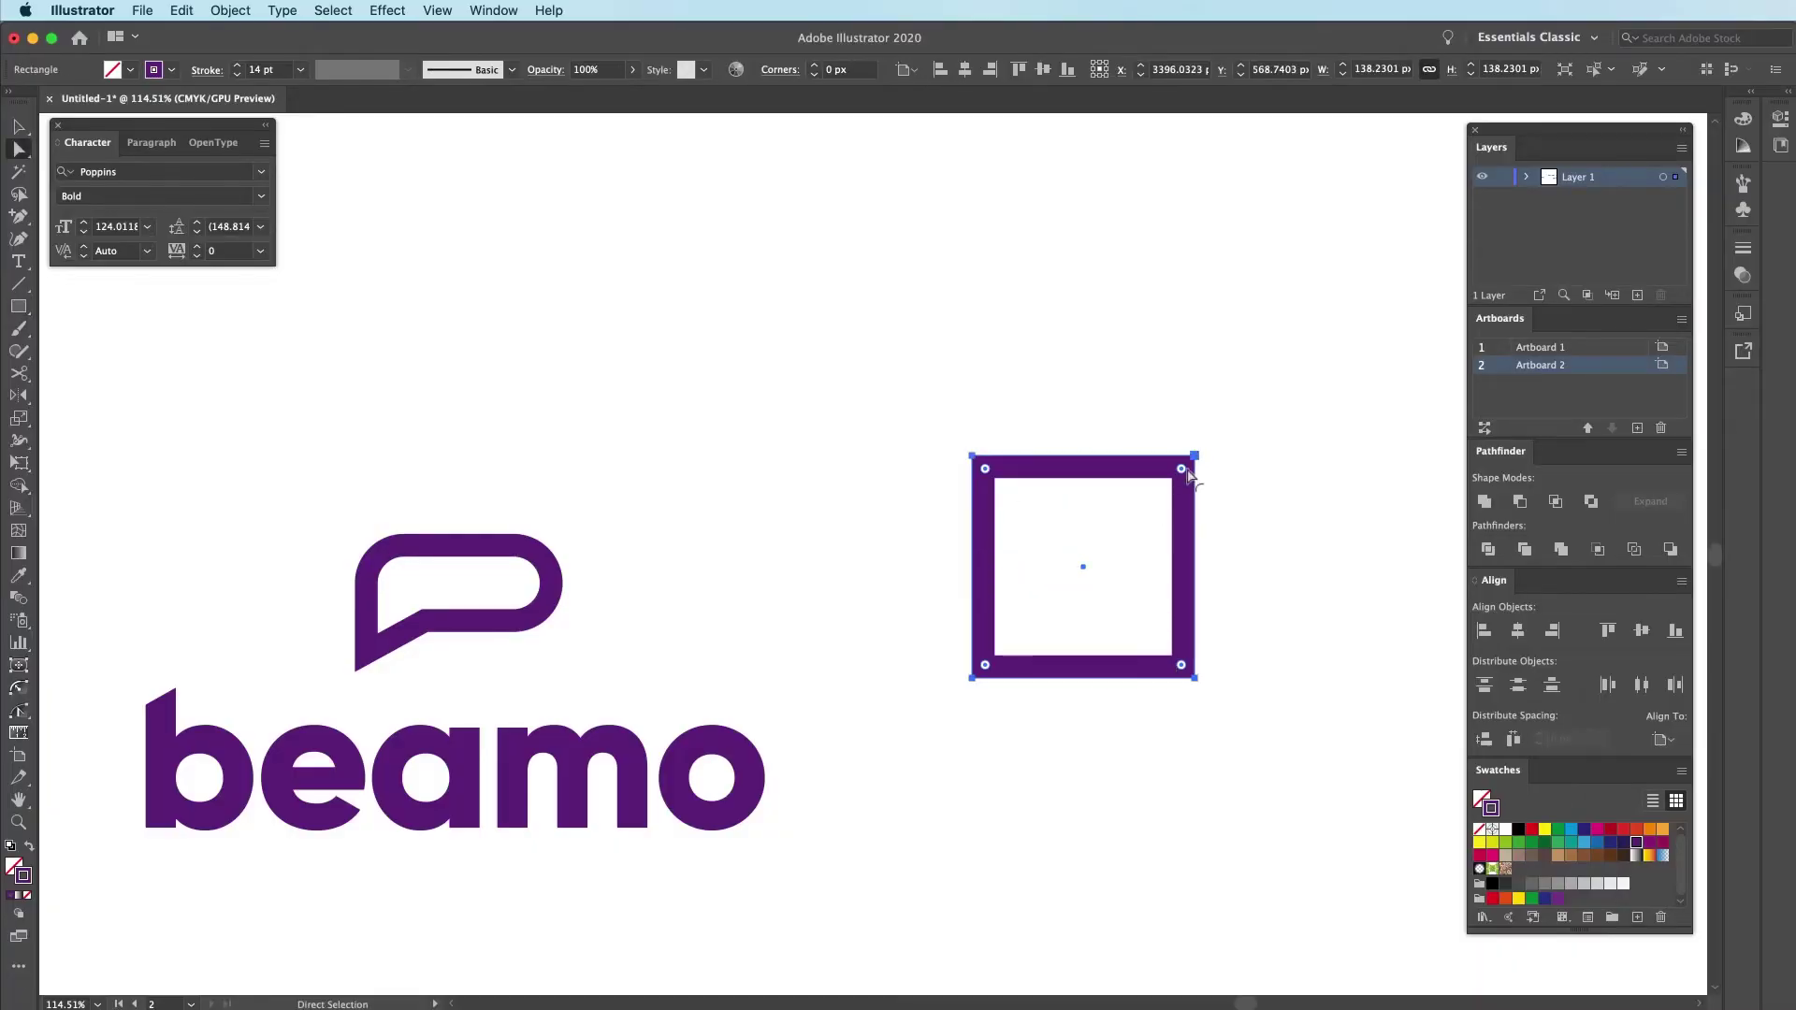
drag(1174, 496, 1137, 522)
key(v)
click(999, 567)
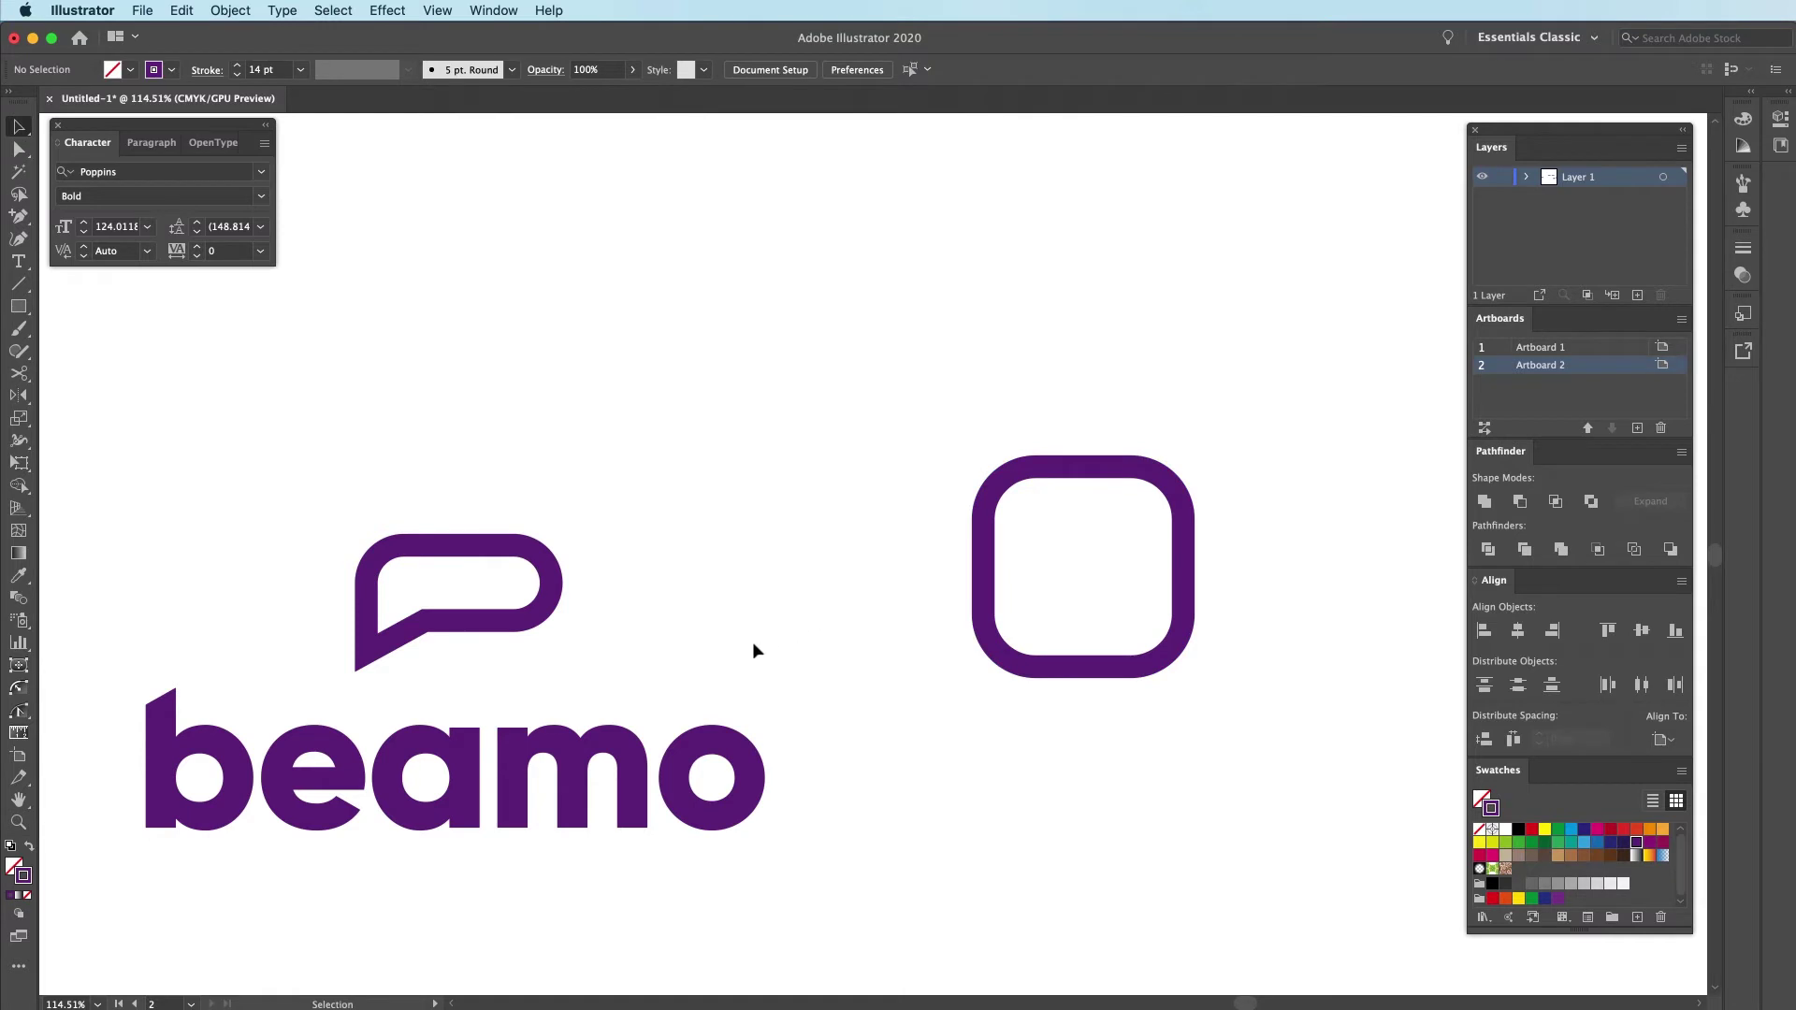
Alt-drag a copy of the bubble into the square, enlarge it to about 184.9 px, and round its corners more
drag(661, 595, 1157, 594)
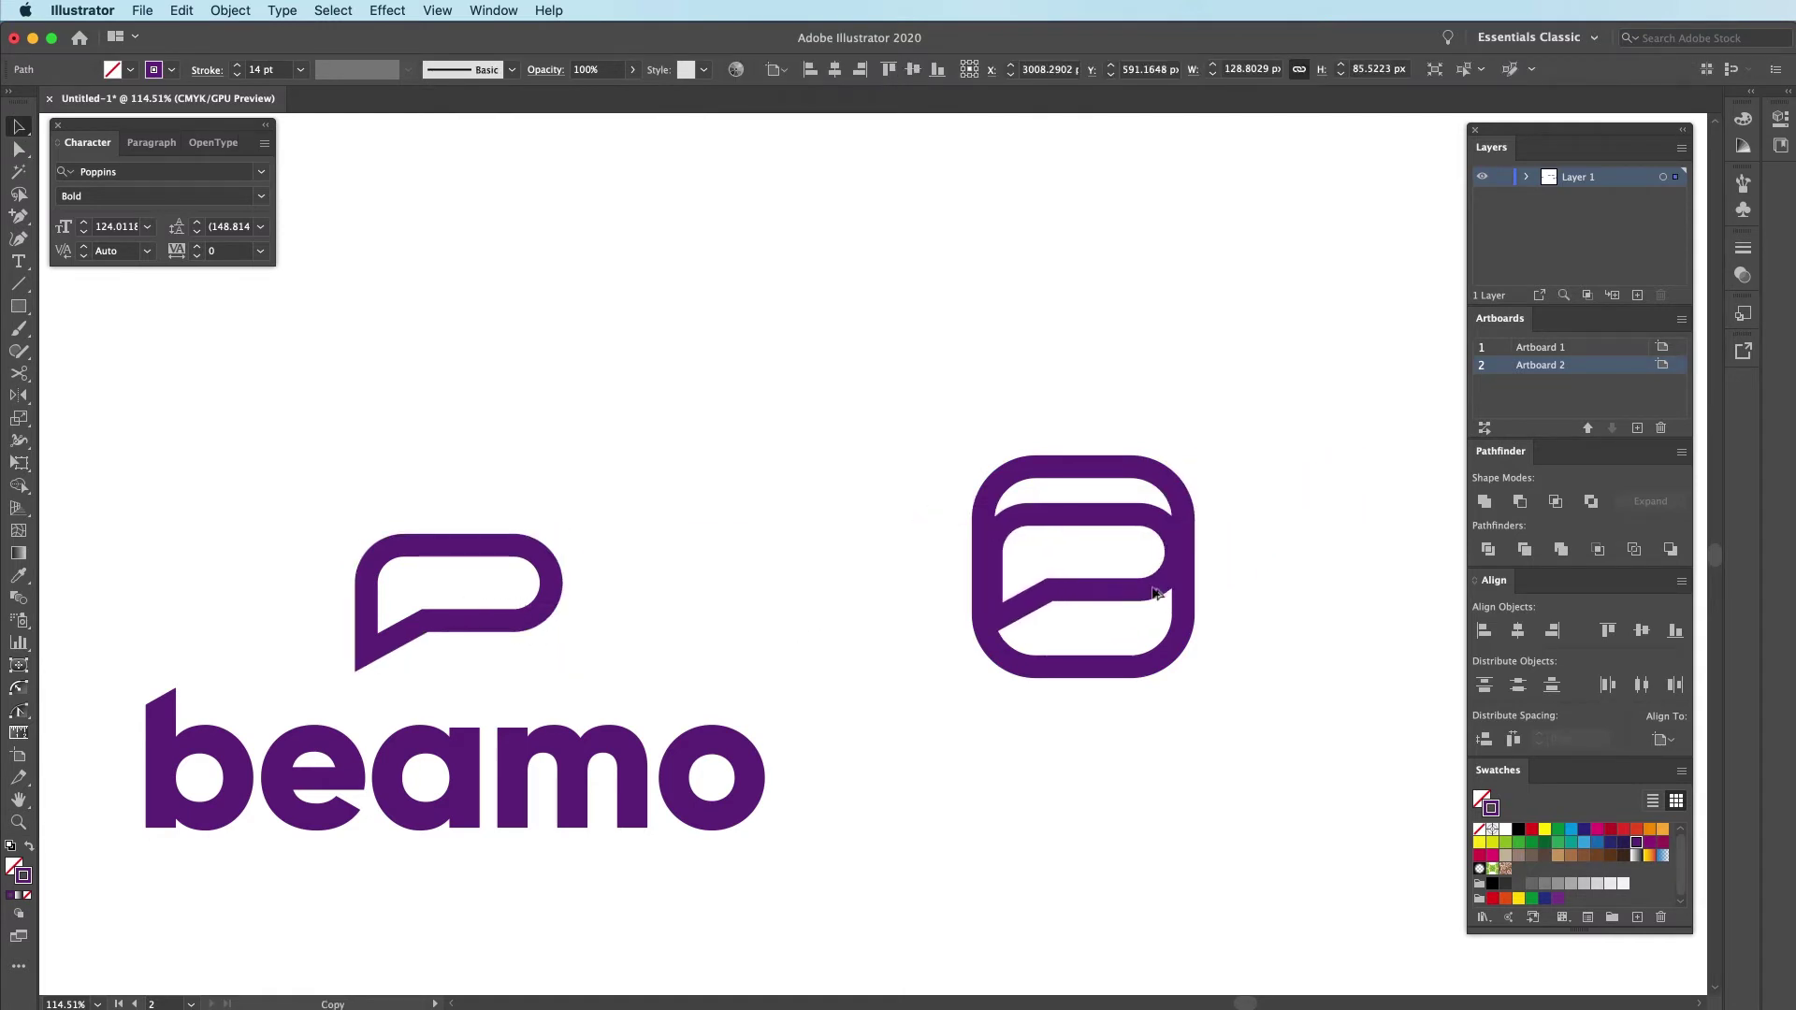
drag(1187, 504, 1162, 520)
key(super+z)
click(1178, 491)
drag(1194, 455, 1232, 418)
key(a)
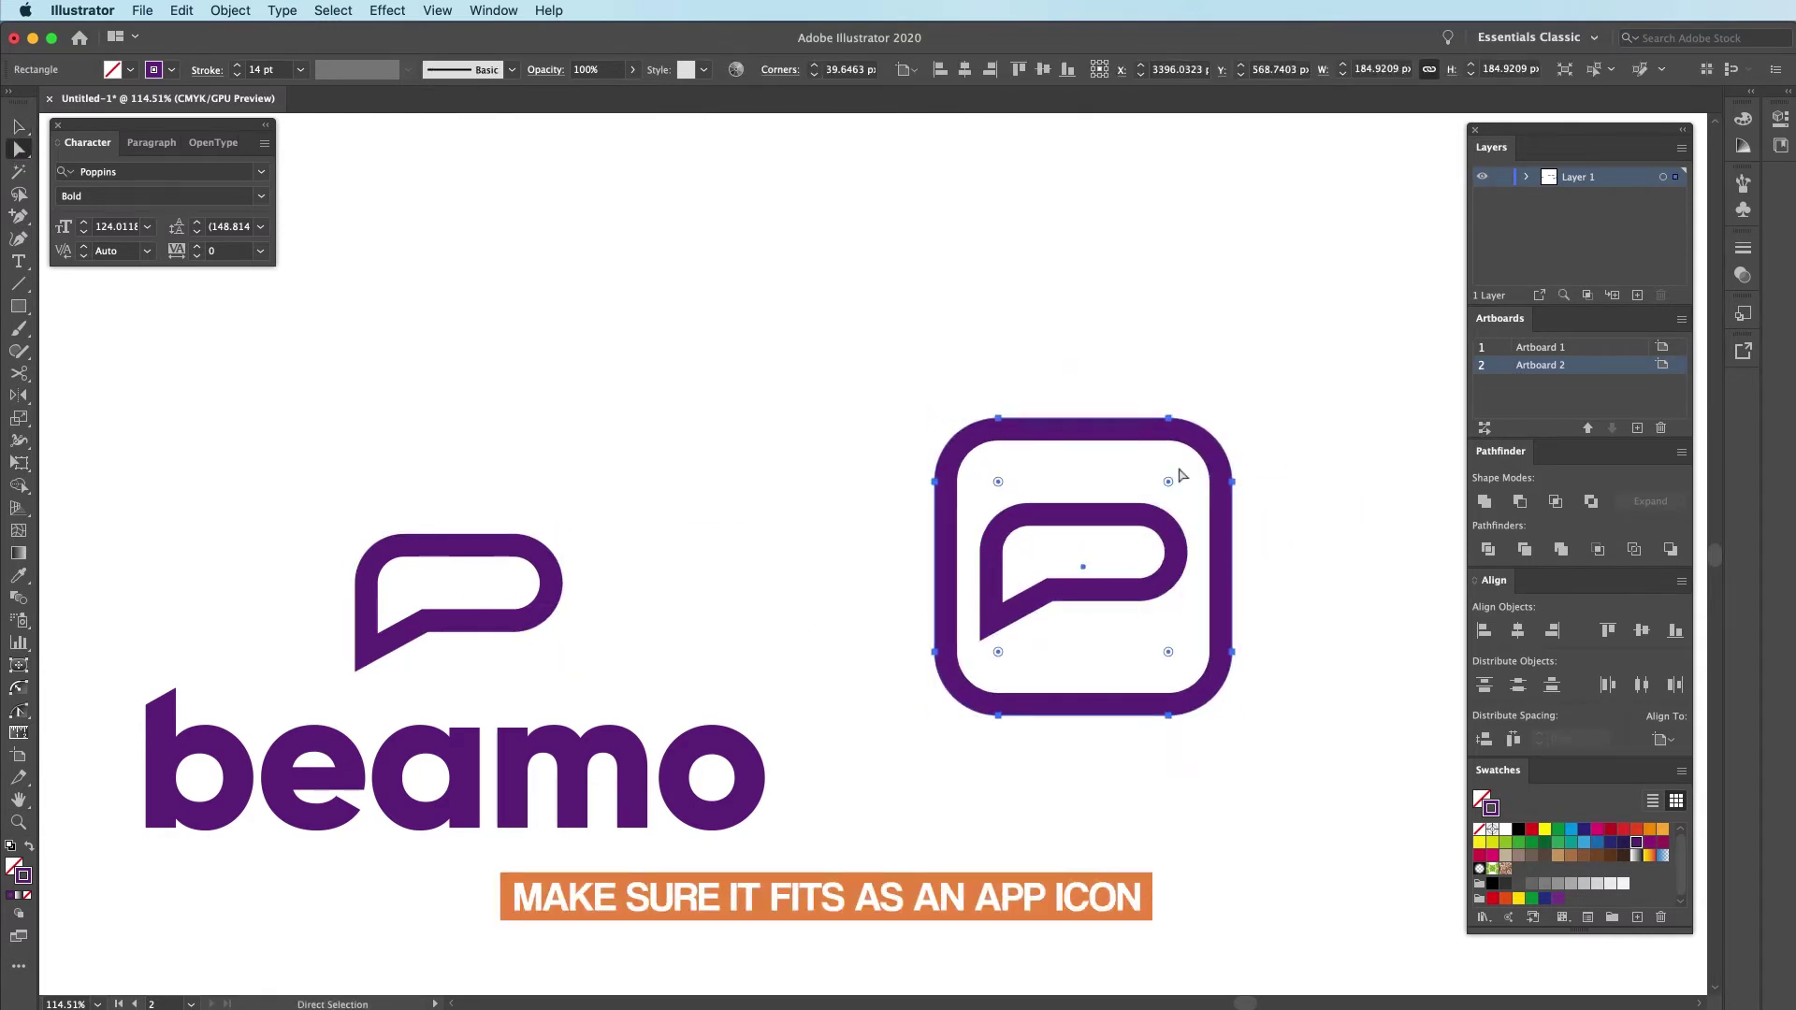
key(v)
click(1181, 488)
drag(1168, 482, 1168, 543)
click(1244, 552)
Move the rounded-square app icon to the upper right, then bring the beamo logo back into view
key(super+space)
drag(1160, 621, 1209, 656)
key(super+space)
drag(1192, 493, 1151, 486)
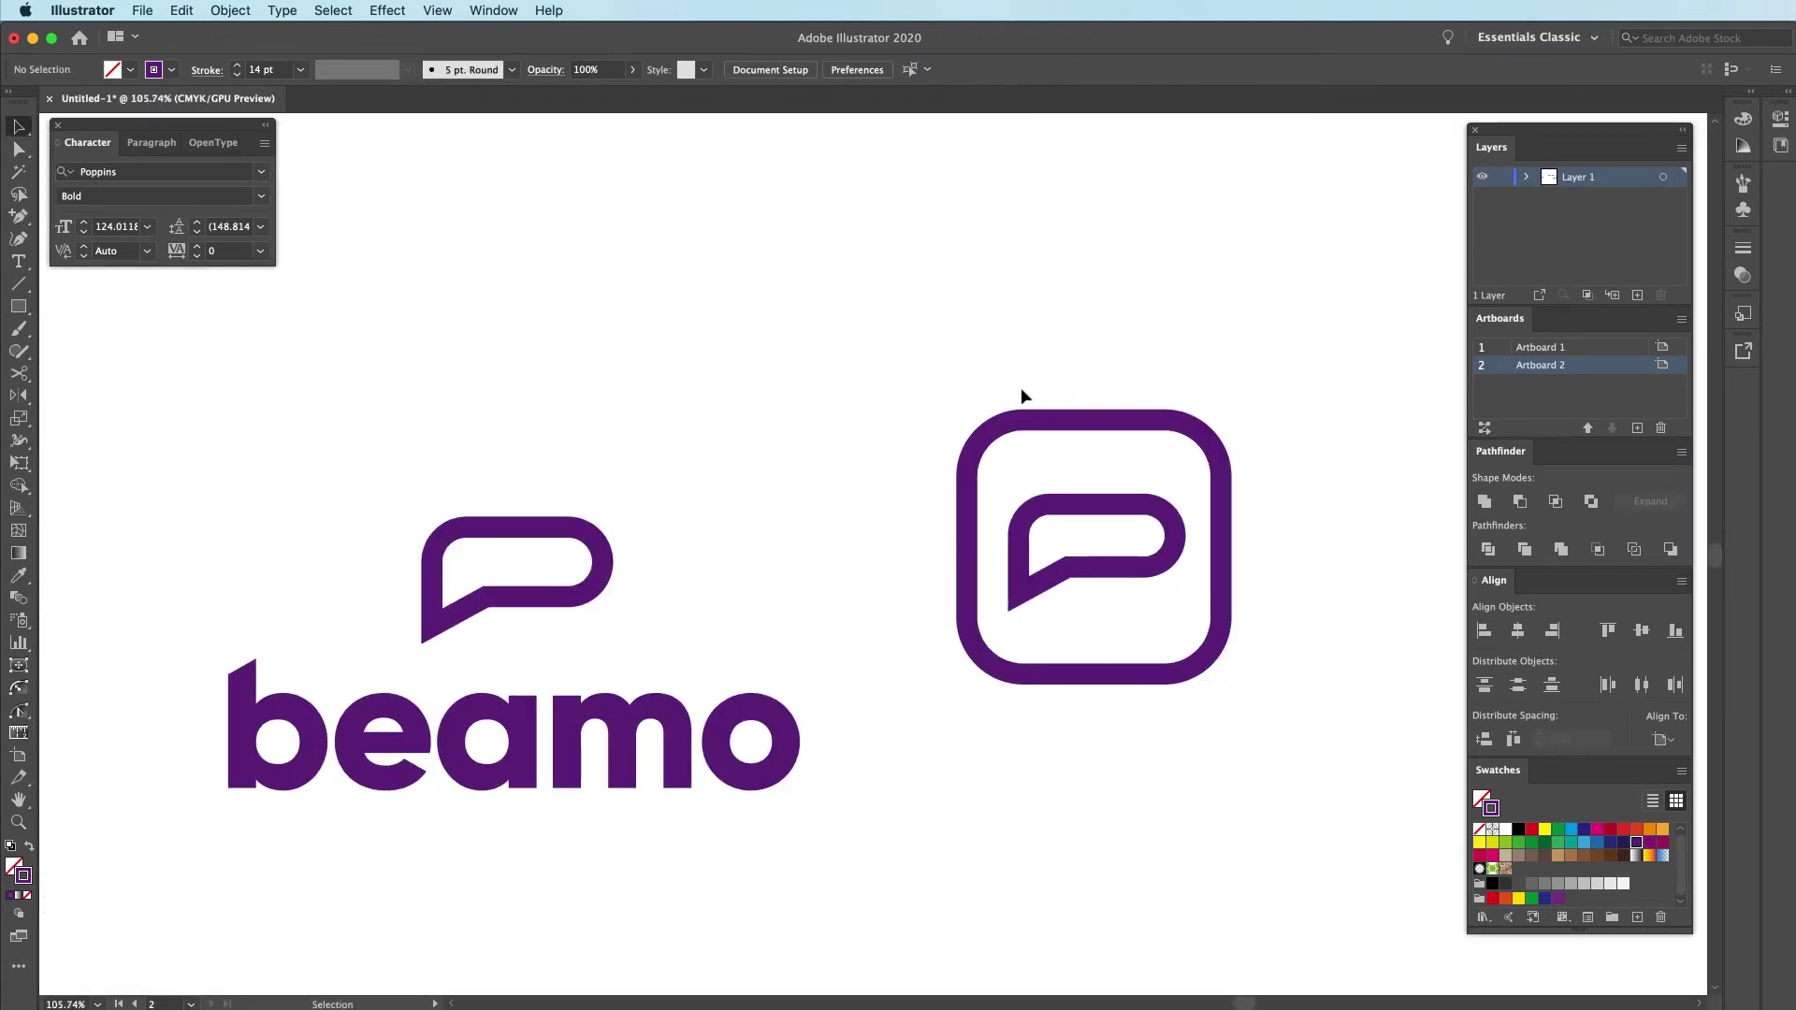
key(super+space)
drag(967, 606, 809, 565)
drag(1077, 655, 1090, 668)
drag(1051, 572, 1108, 288)
click(1239, 454)
key(space)
drag(816, 588, 1042, 650)
key(super+space)
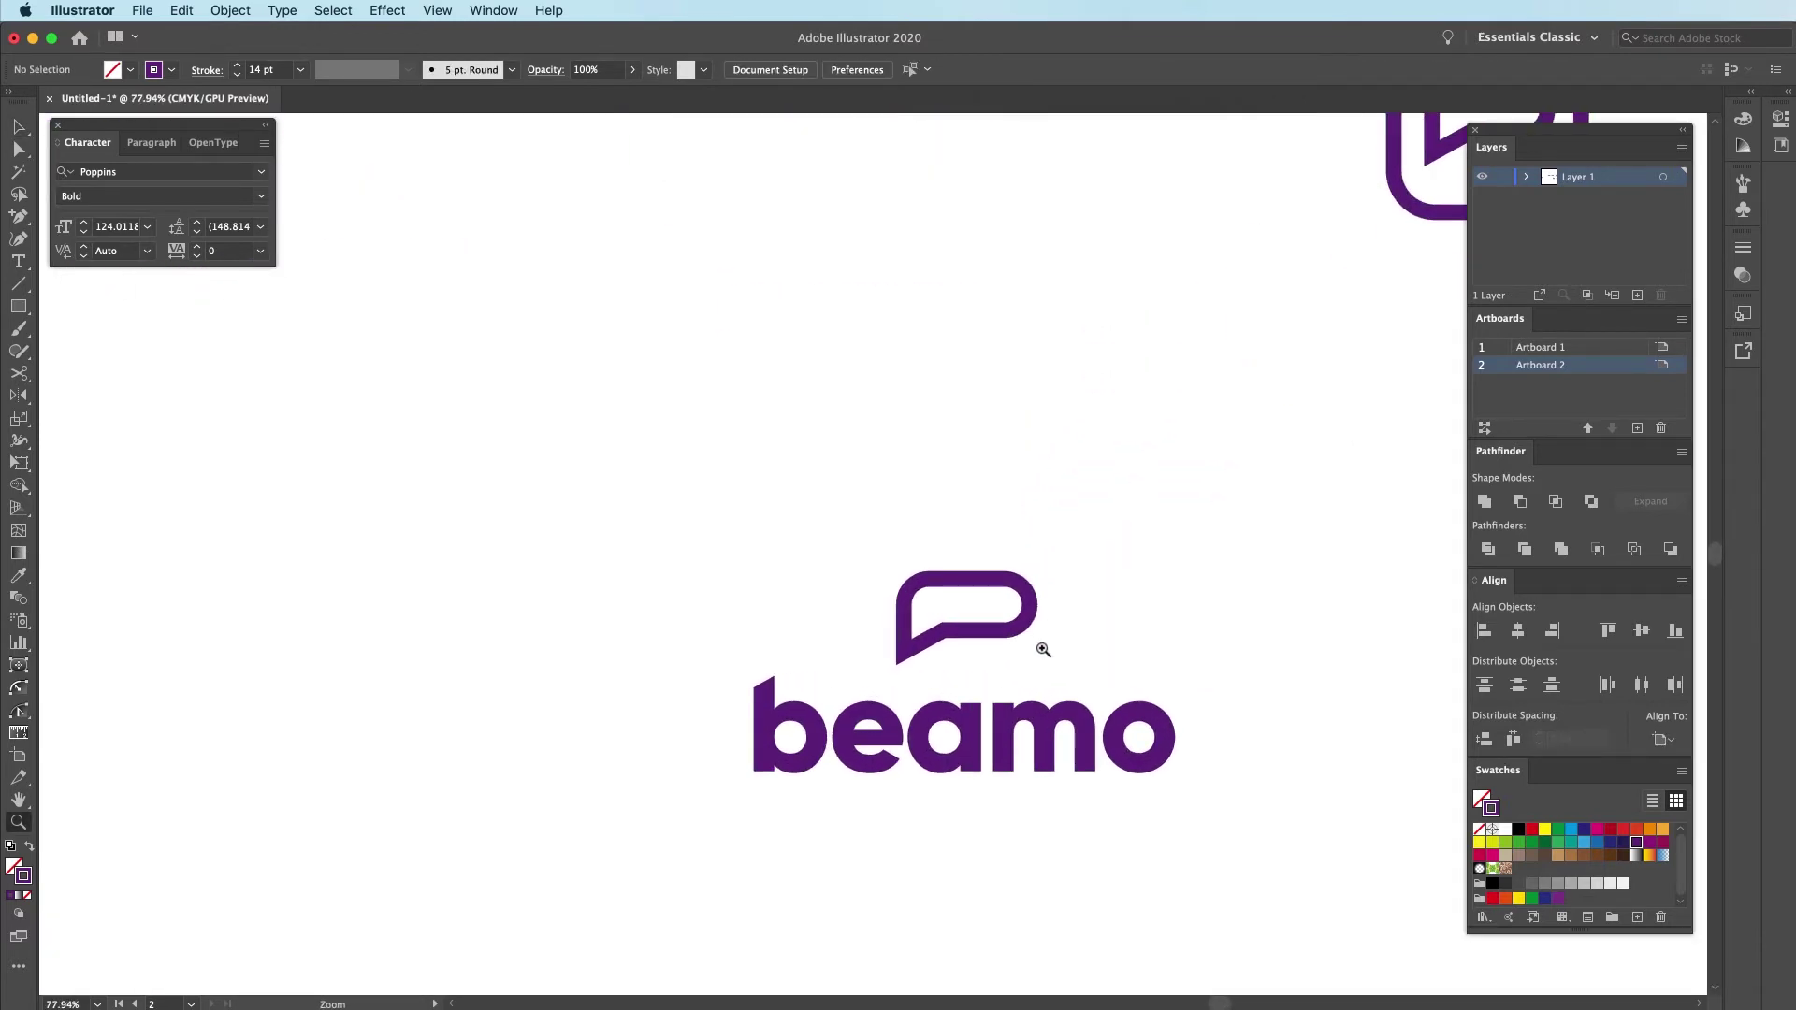
drag(932, 686, 963, 641)
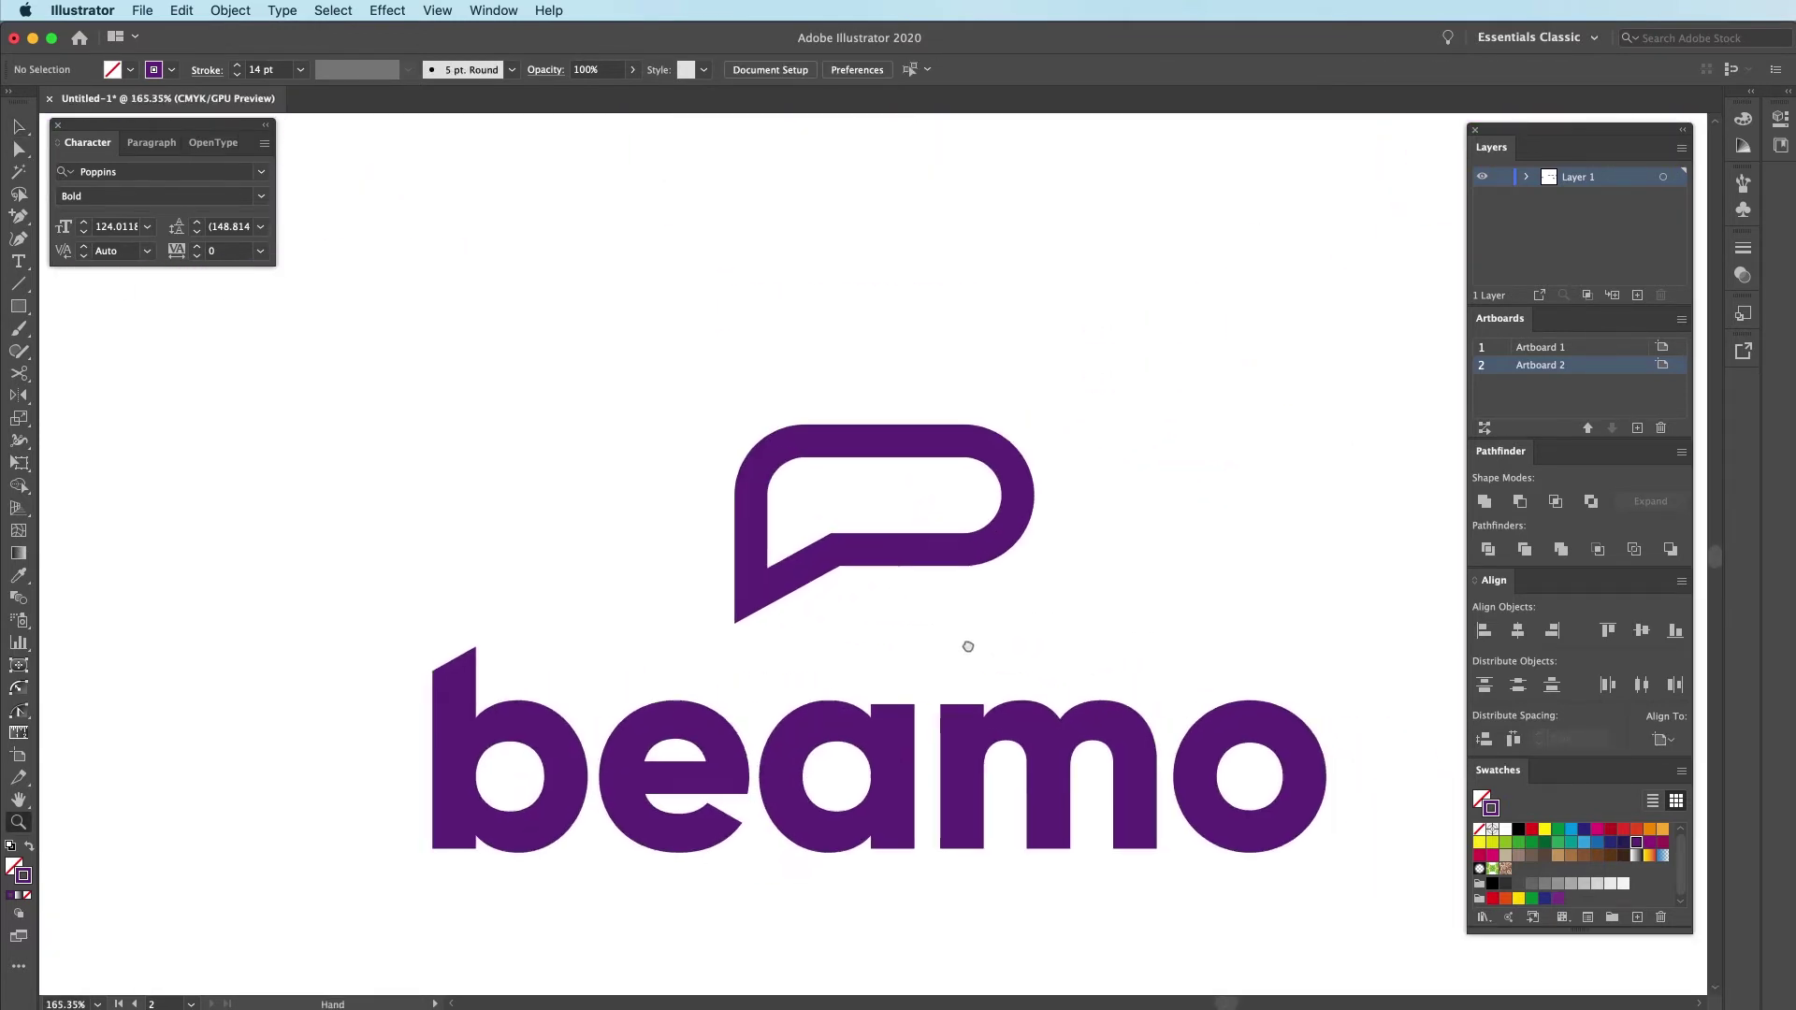
Convert the bubble's stroke into a filled shape with Object > Path > Outline Stroke
click(890, 496)
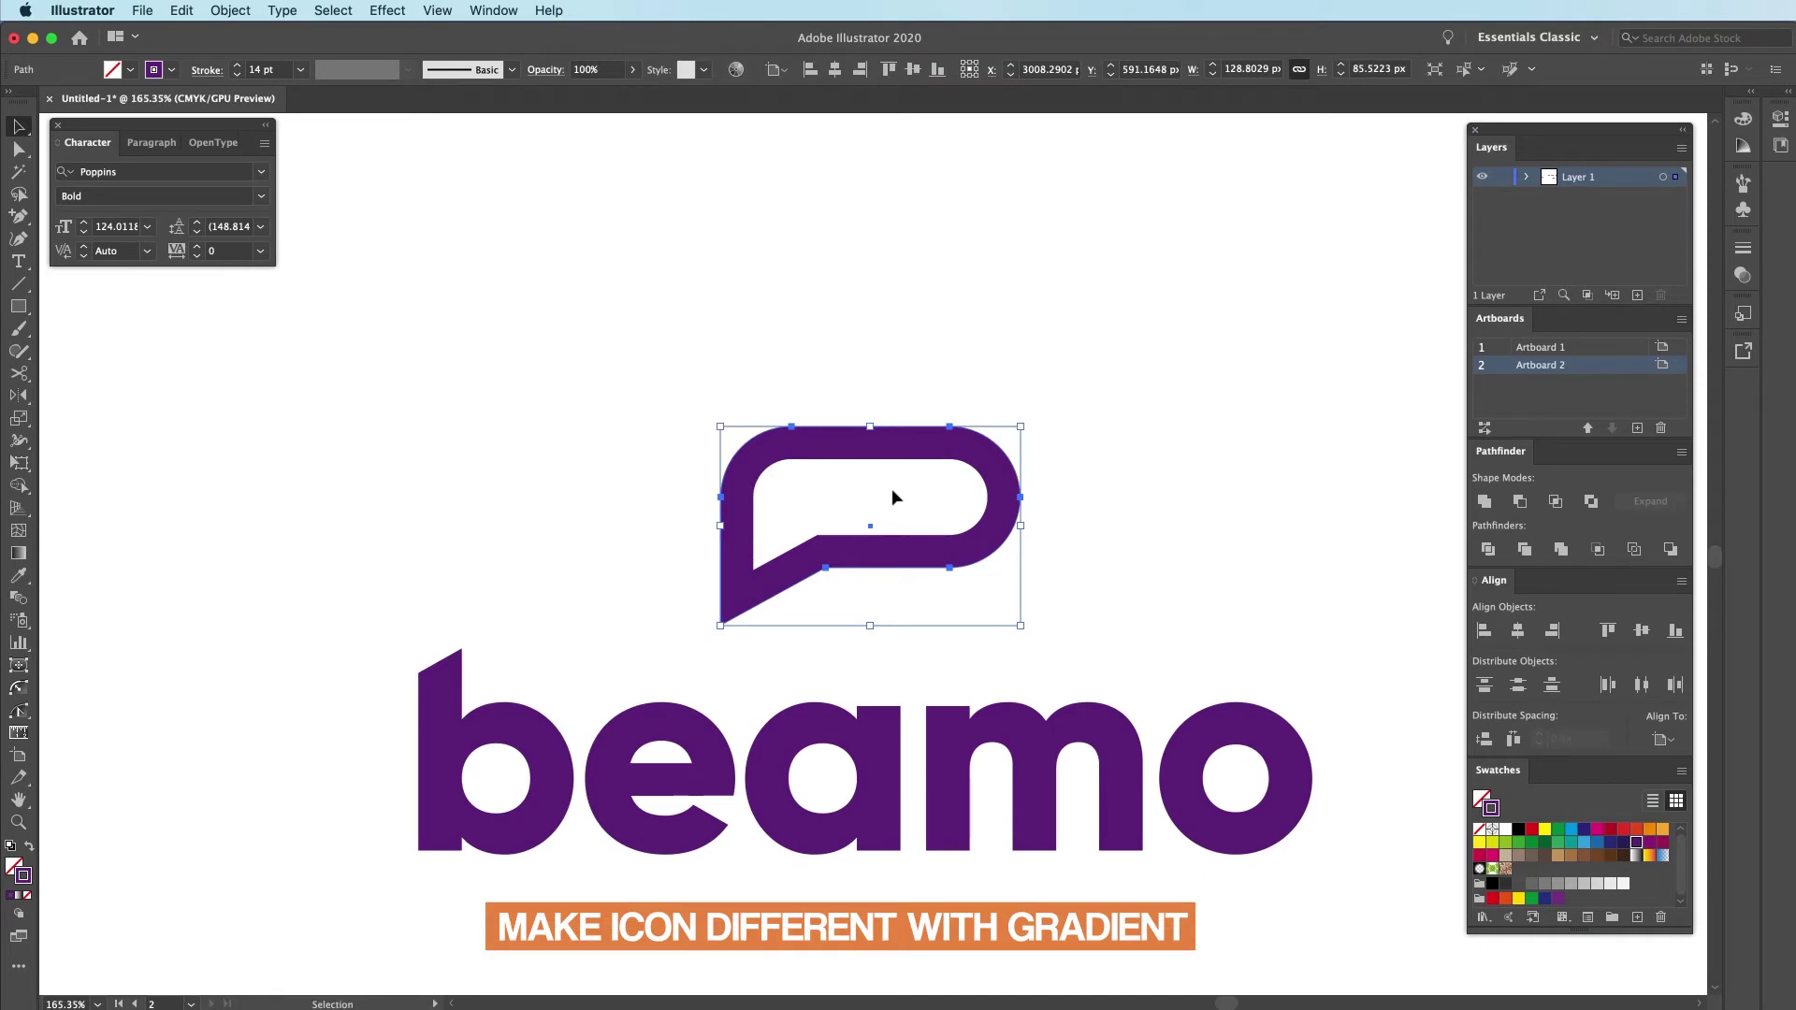
key(g)
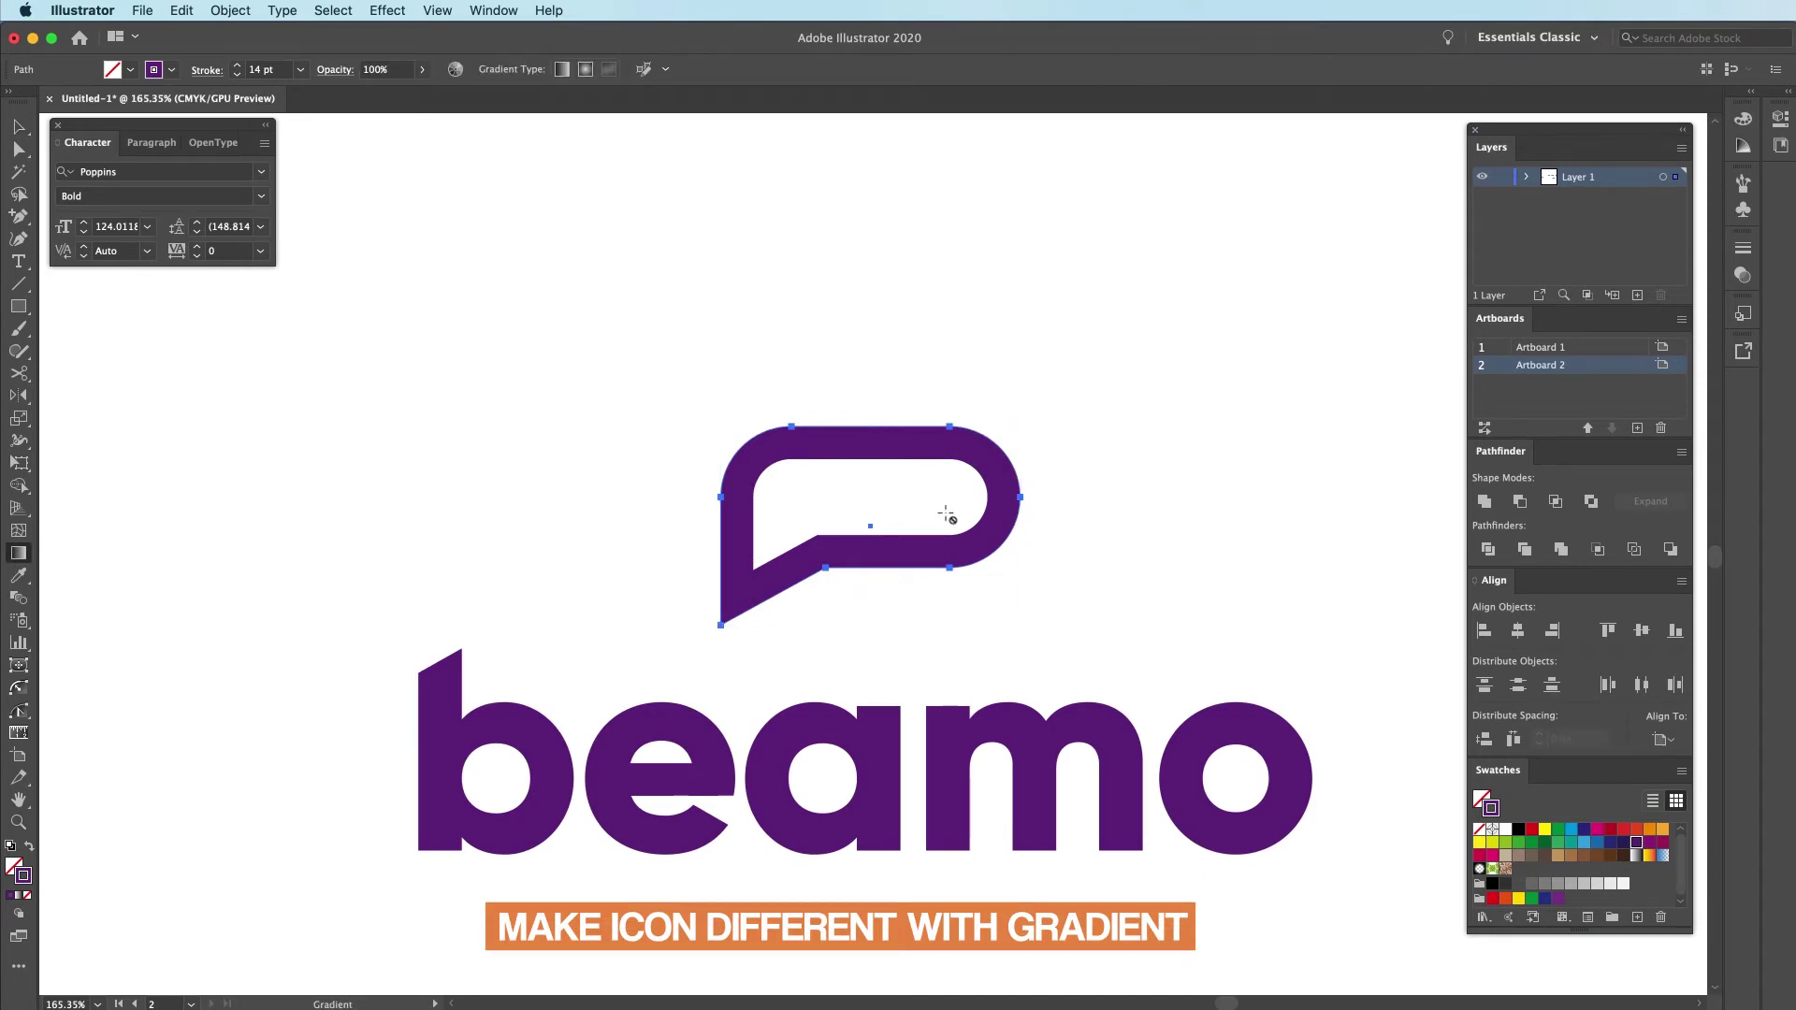
key(v)
click(231, 10)
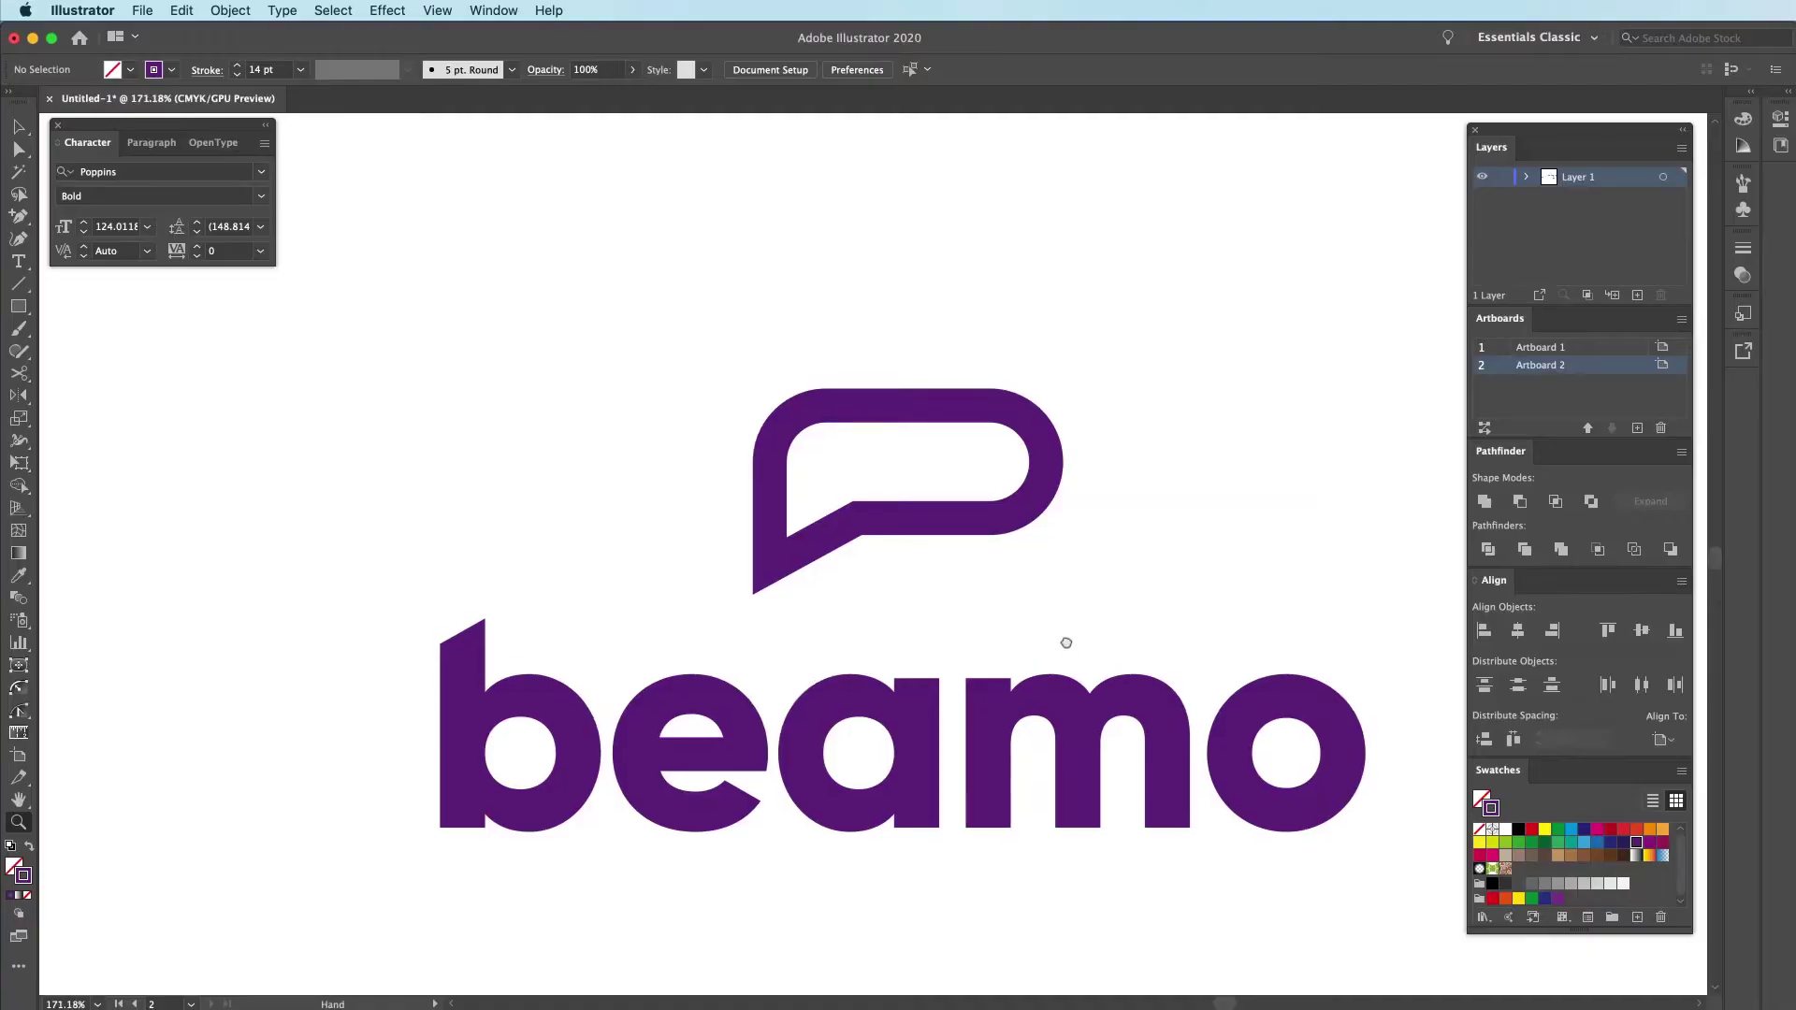
click(894, 505)
click(231, 11)
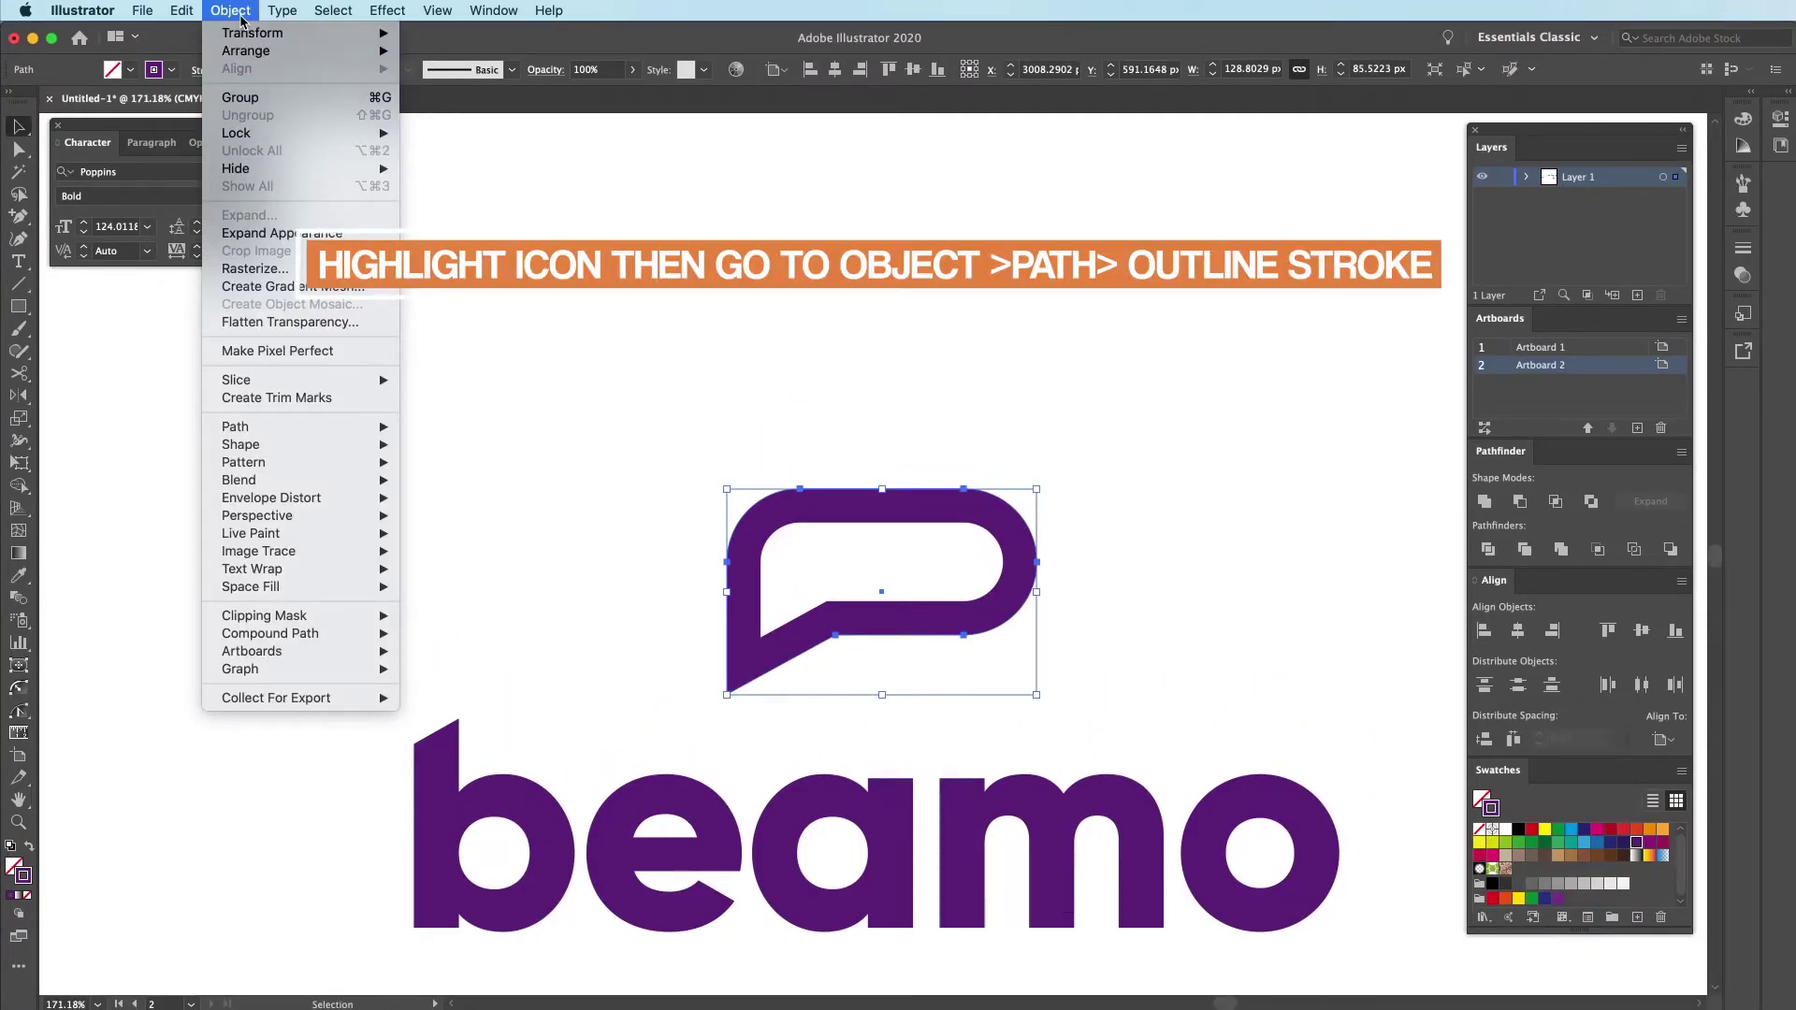
mouse_move(320, 436)
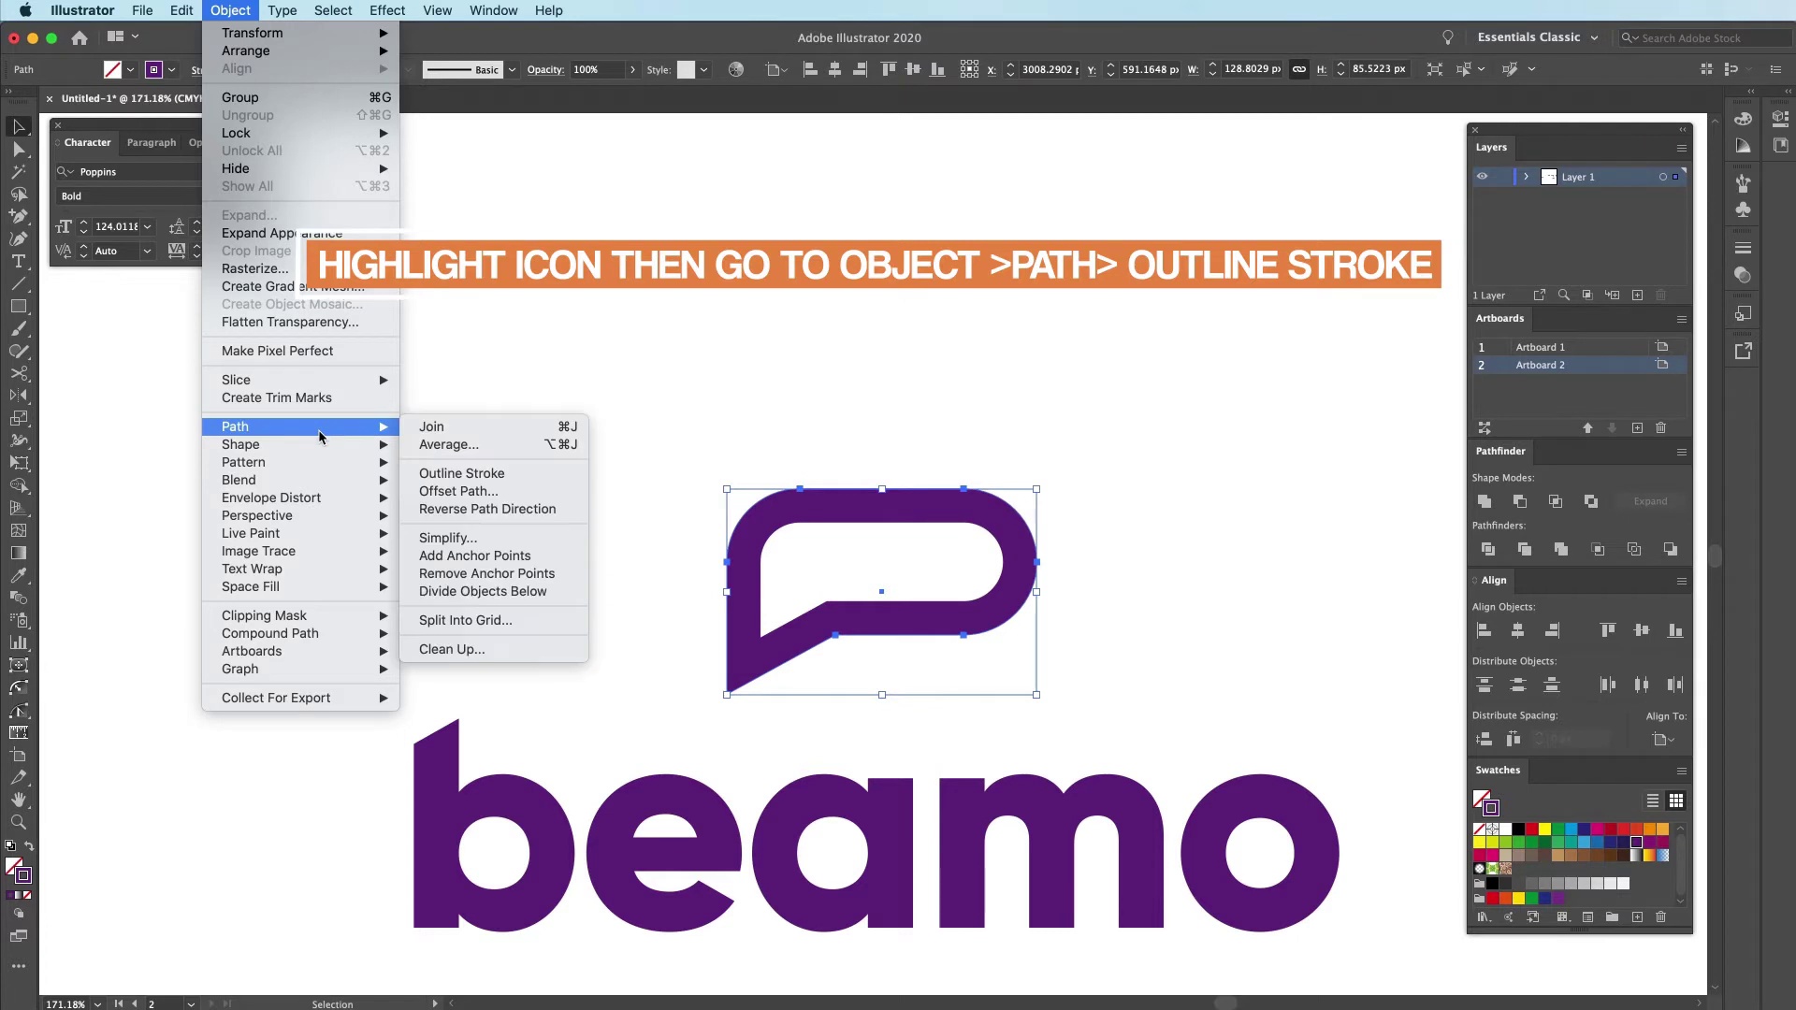
click(449, 474)
click(542, 490)
key(z)
drag(784, 576, 915, 581)
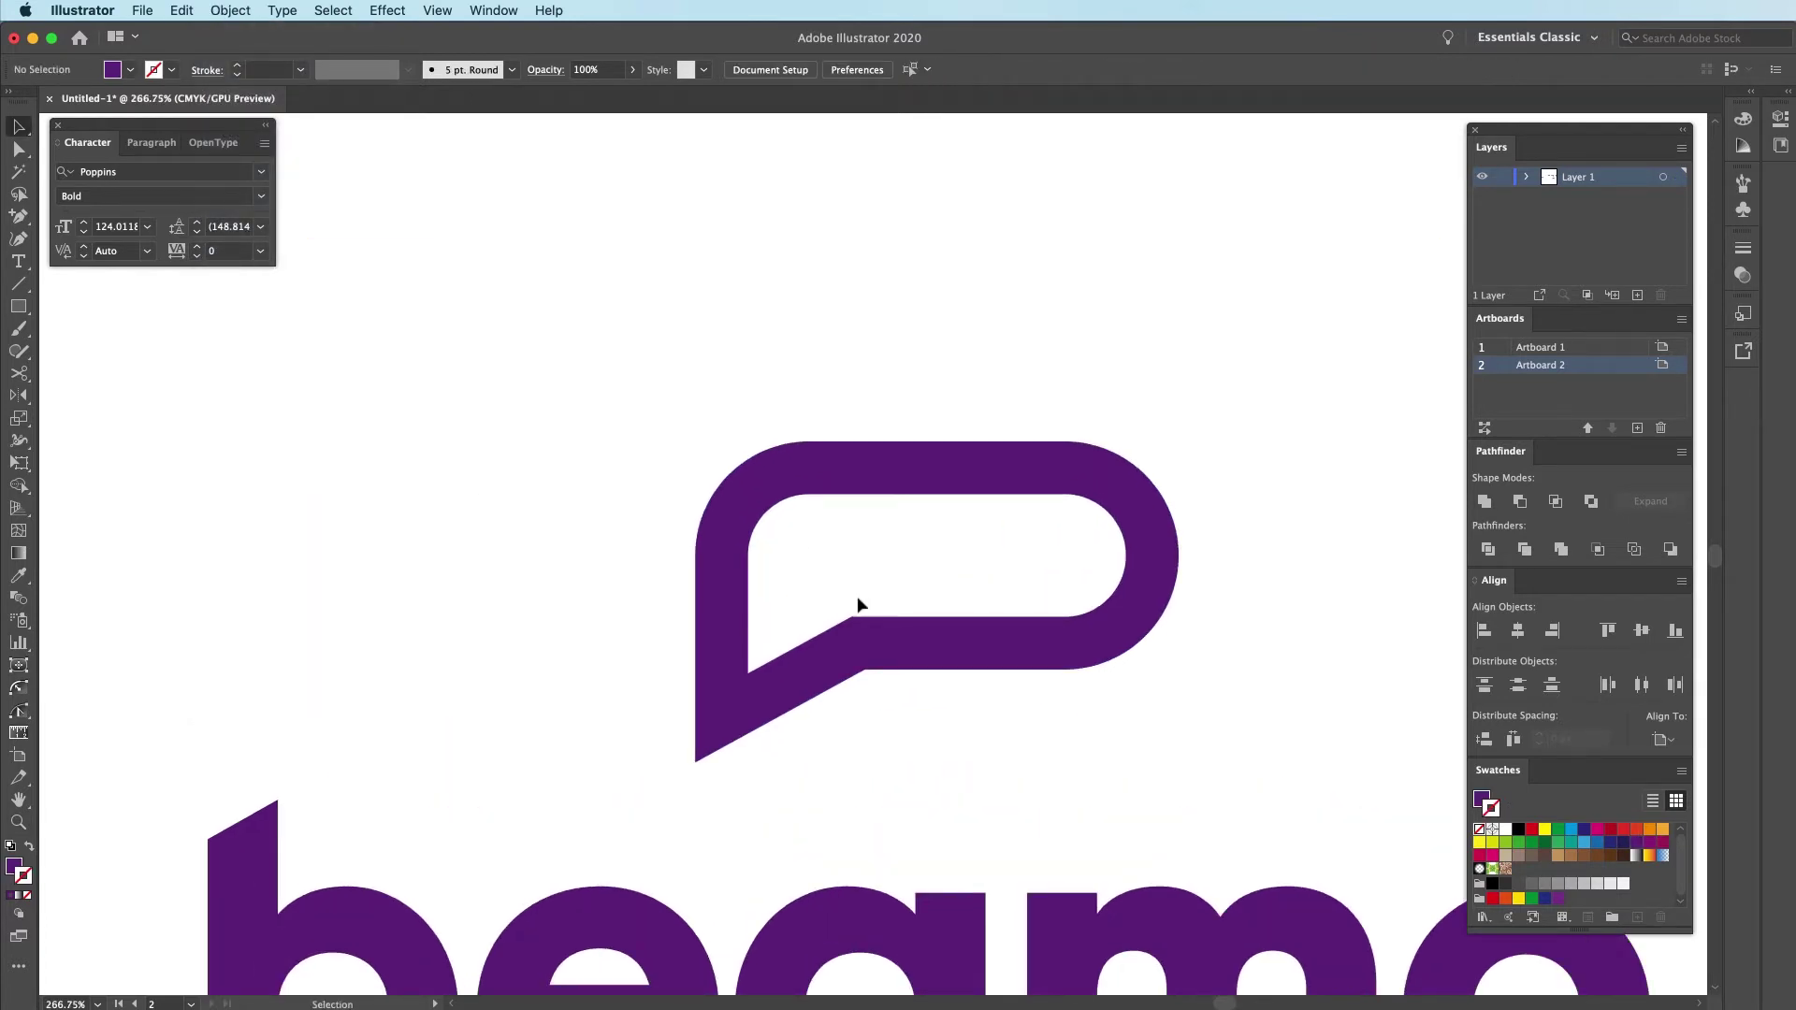
click(903, 644)
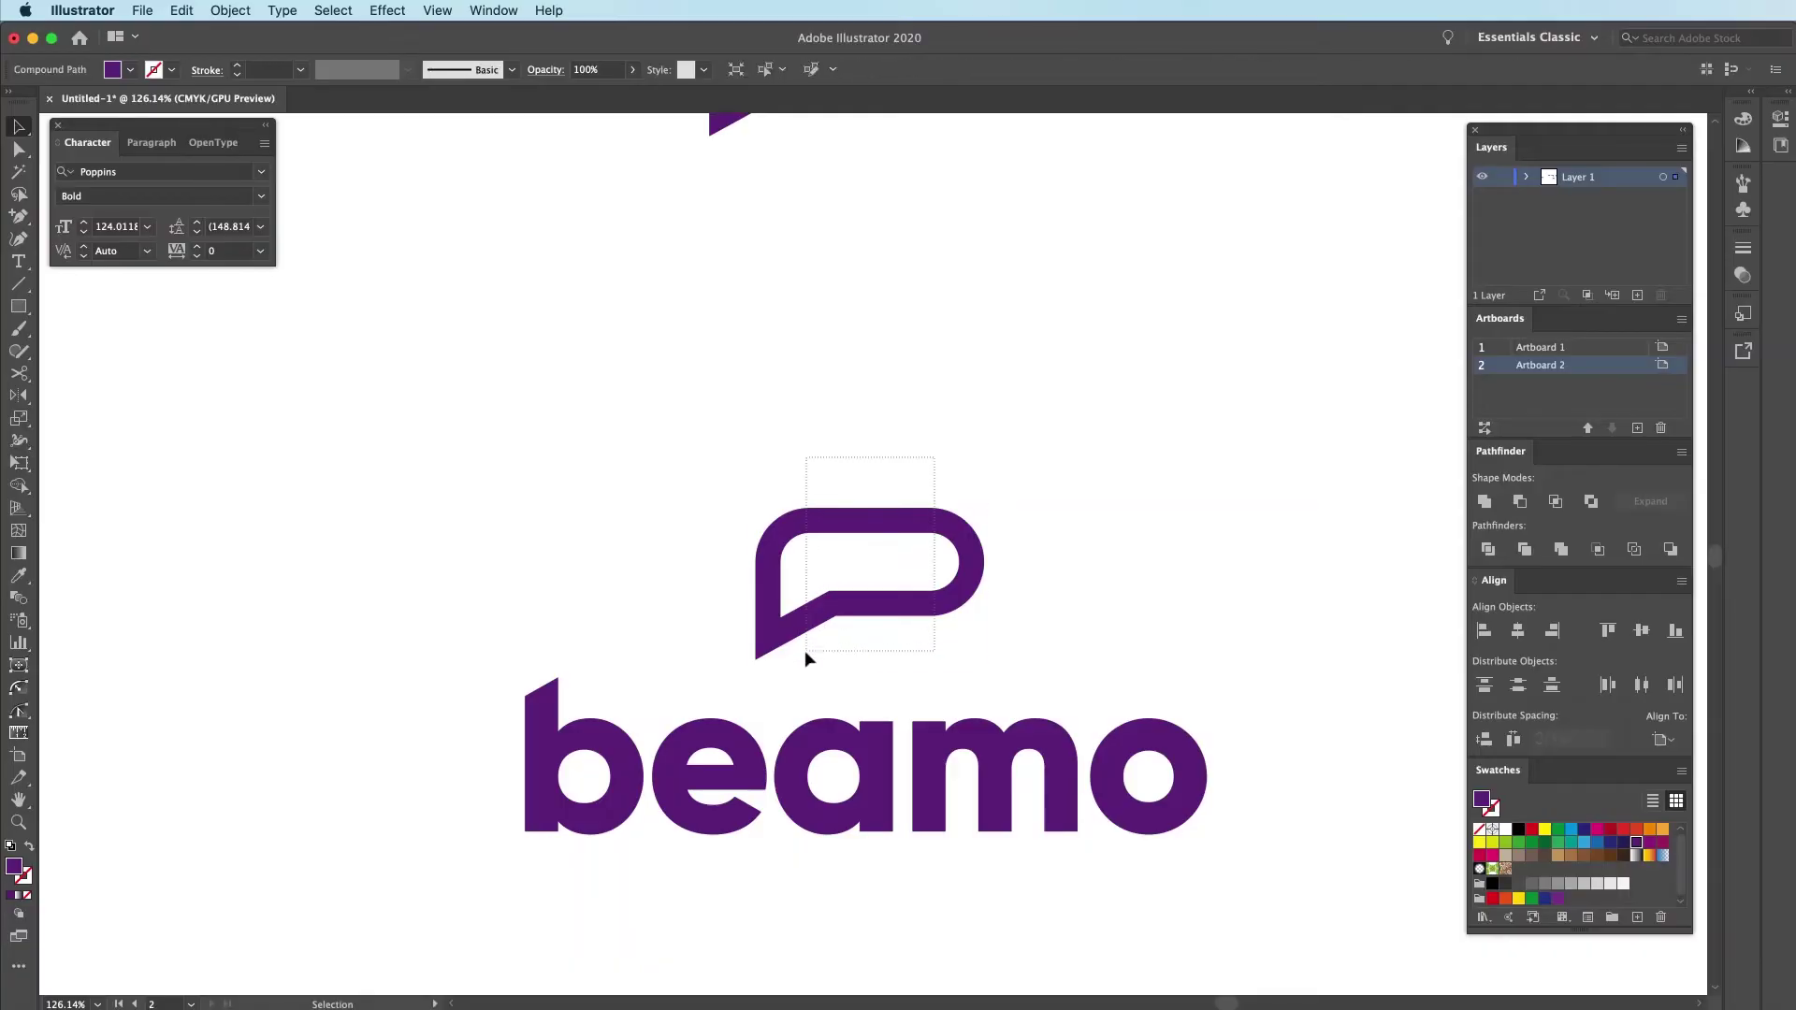
drag(805, 652, 806, 649)
Fill the outlined bubble with a dark-purple-to-magenta gradient angled diagonally
click(491, 9)
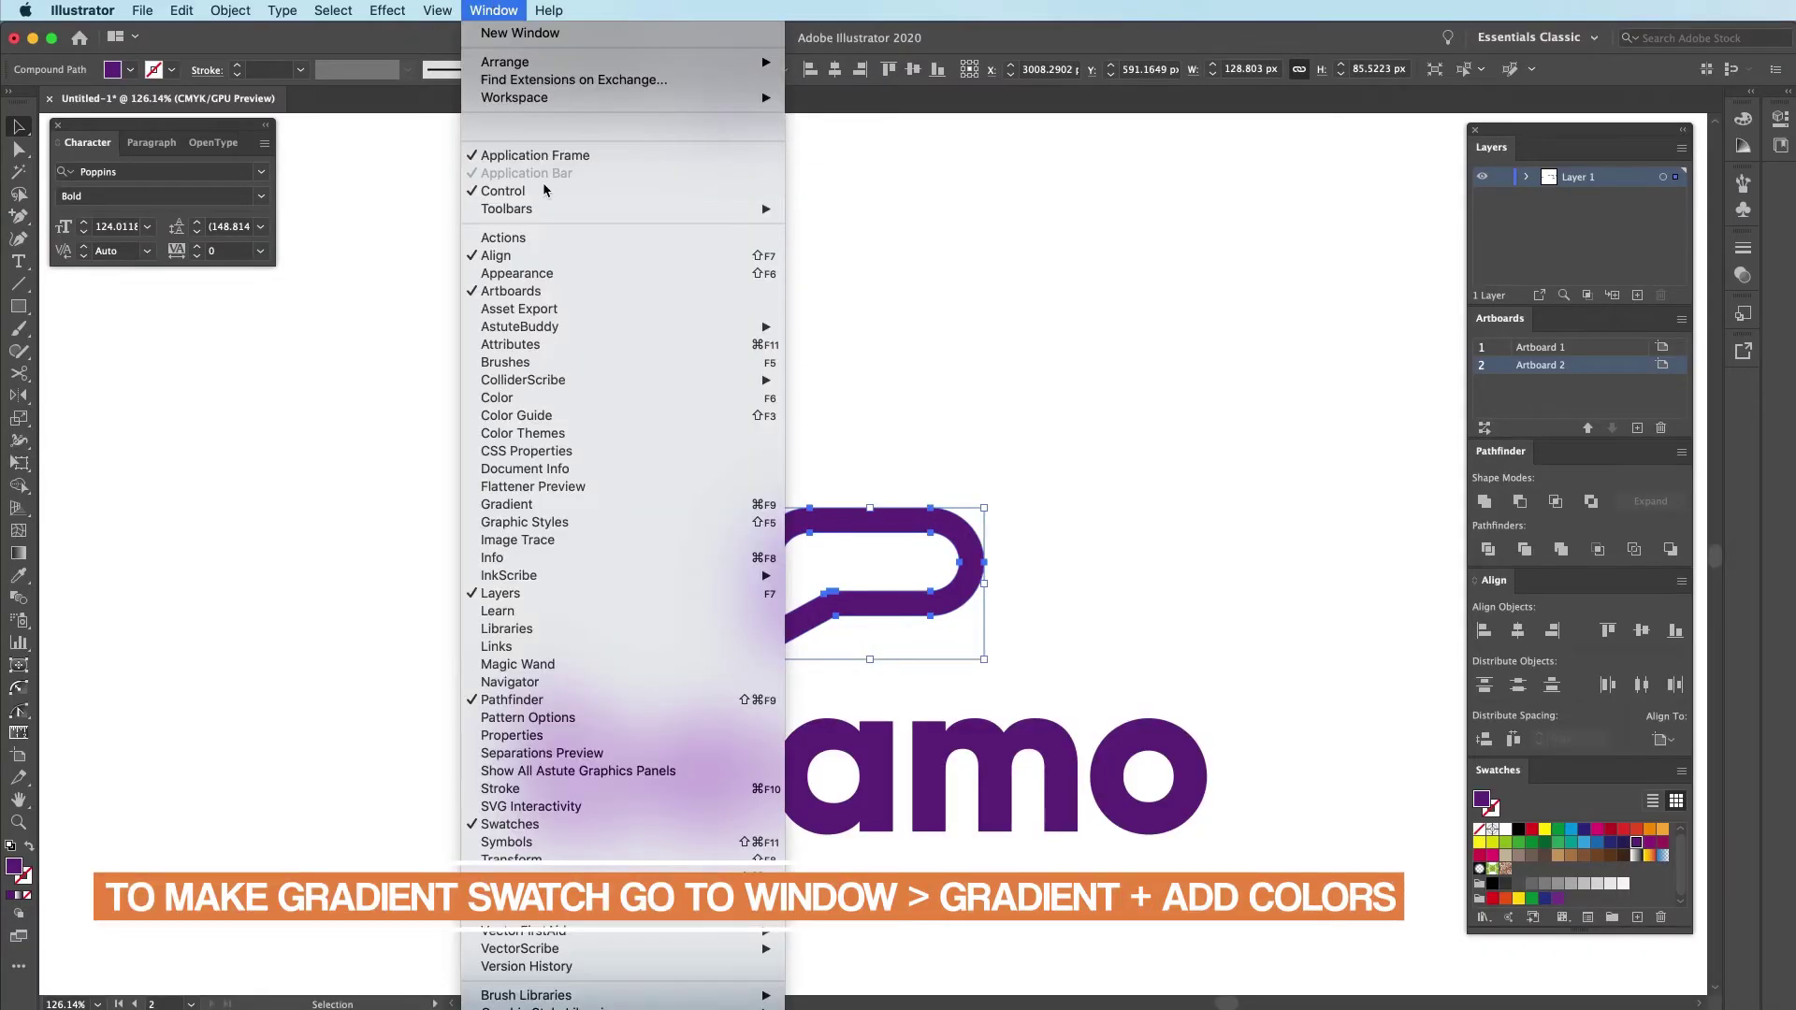
click(561, 504)
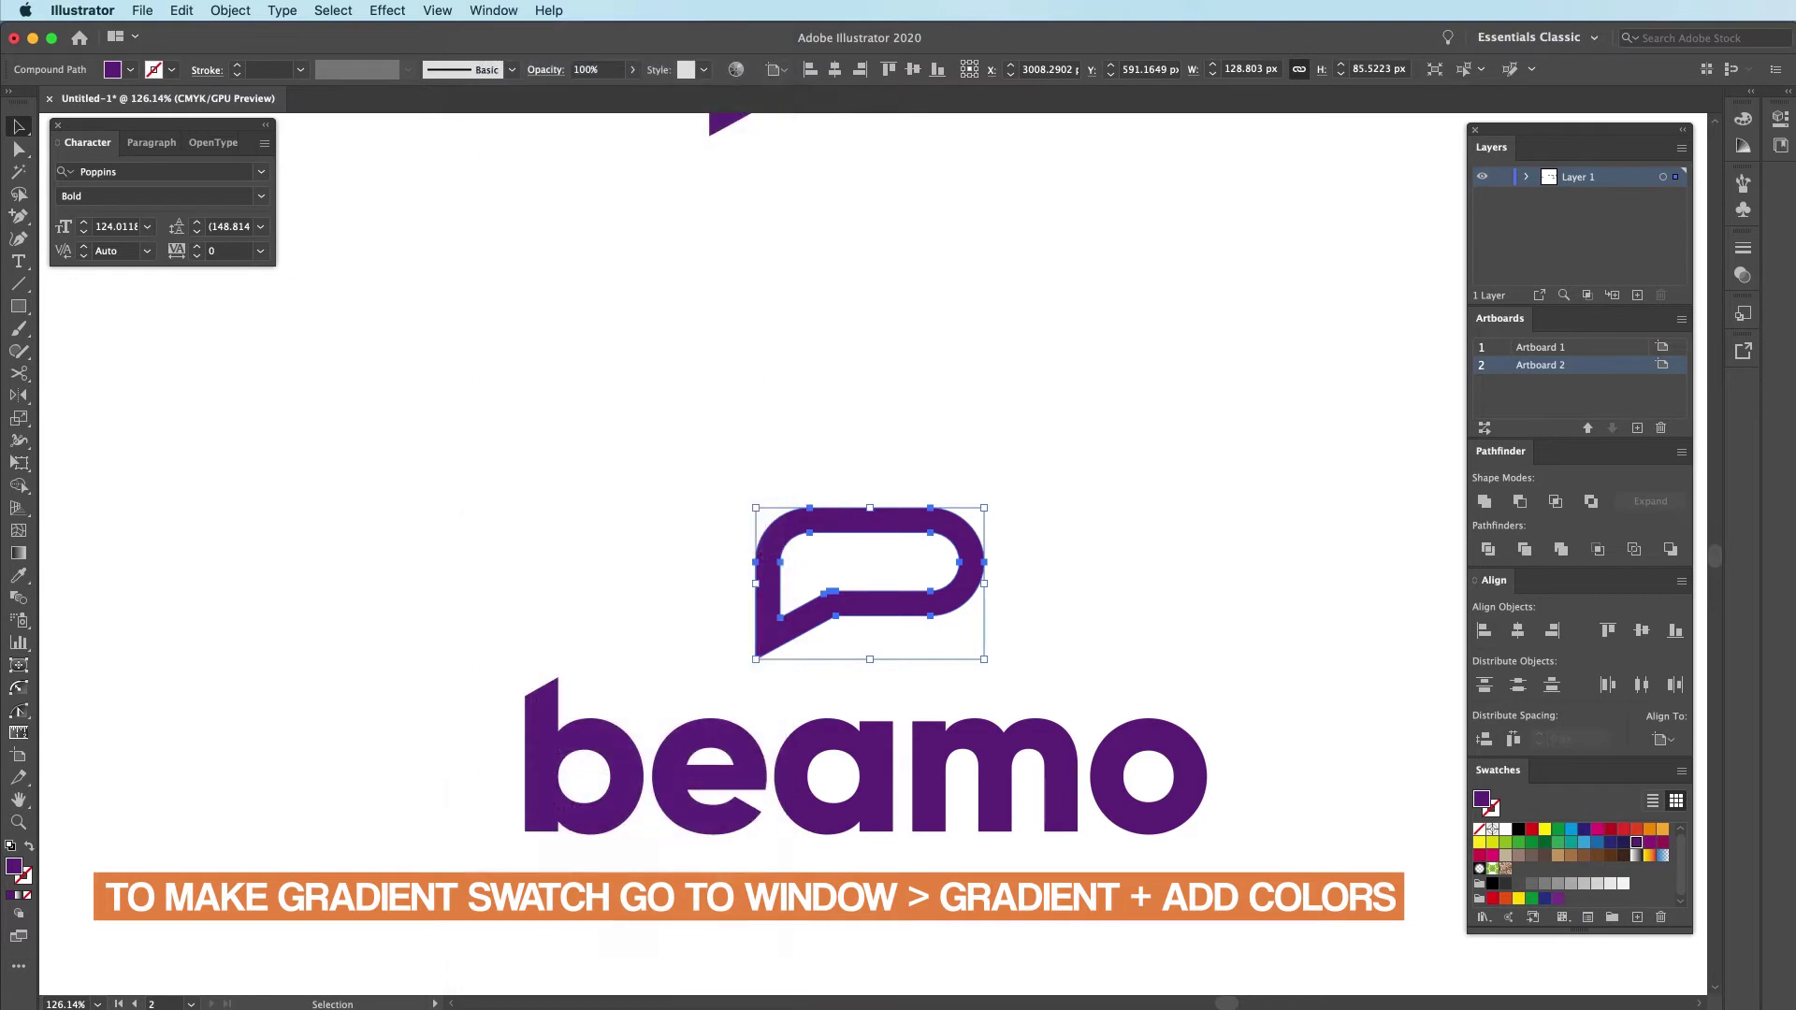
drag(1553, 239, 1131, 392)
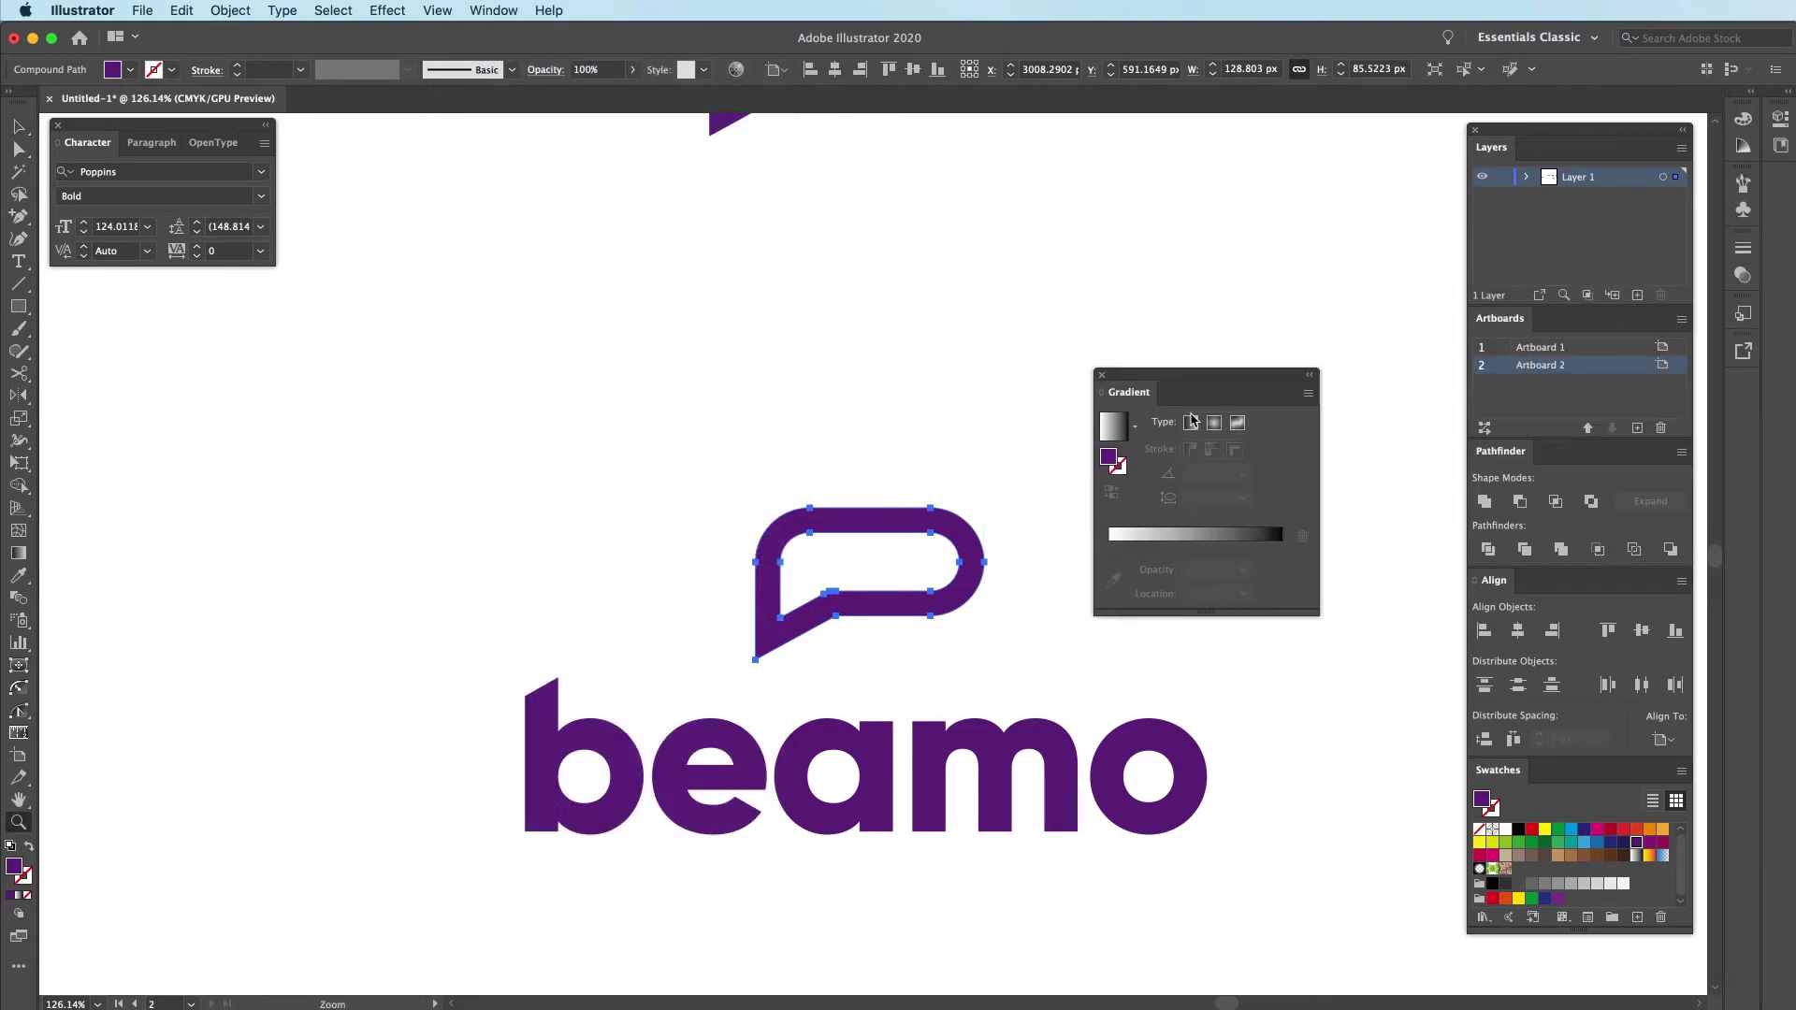
click(1636, 854)
scroll(982, 709, up, 3)
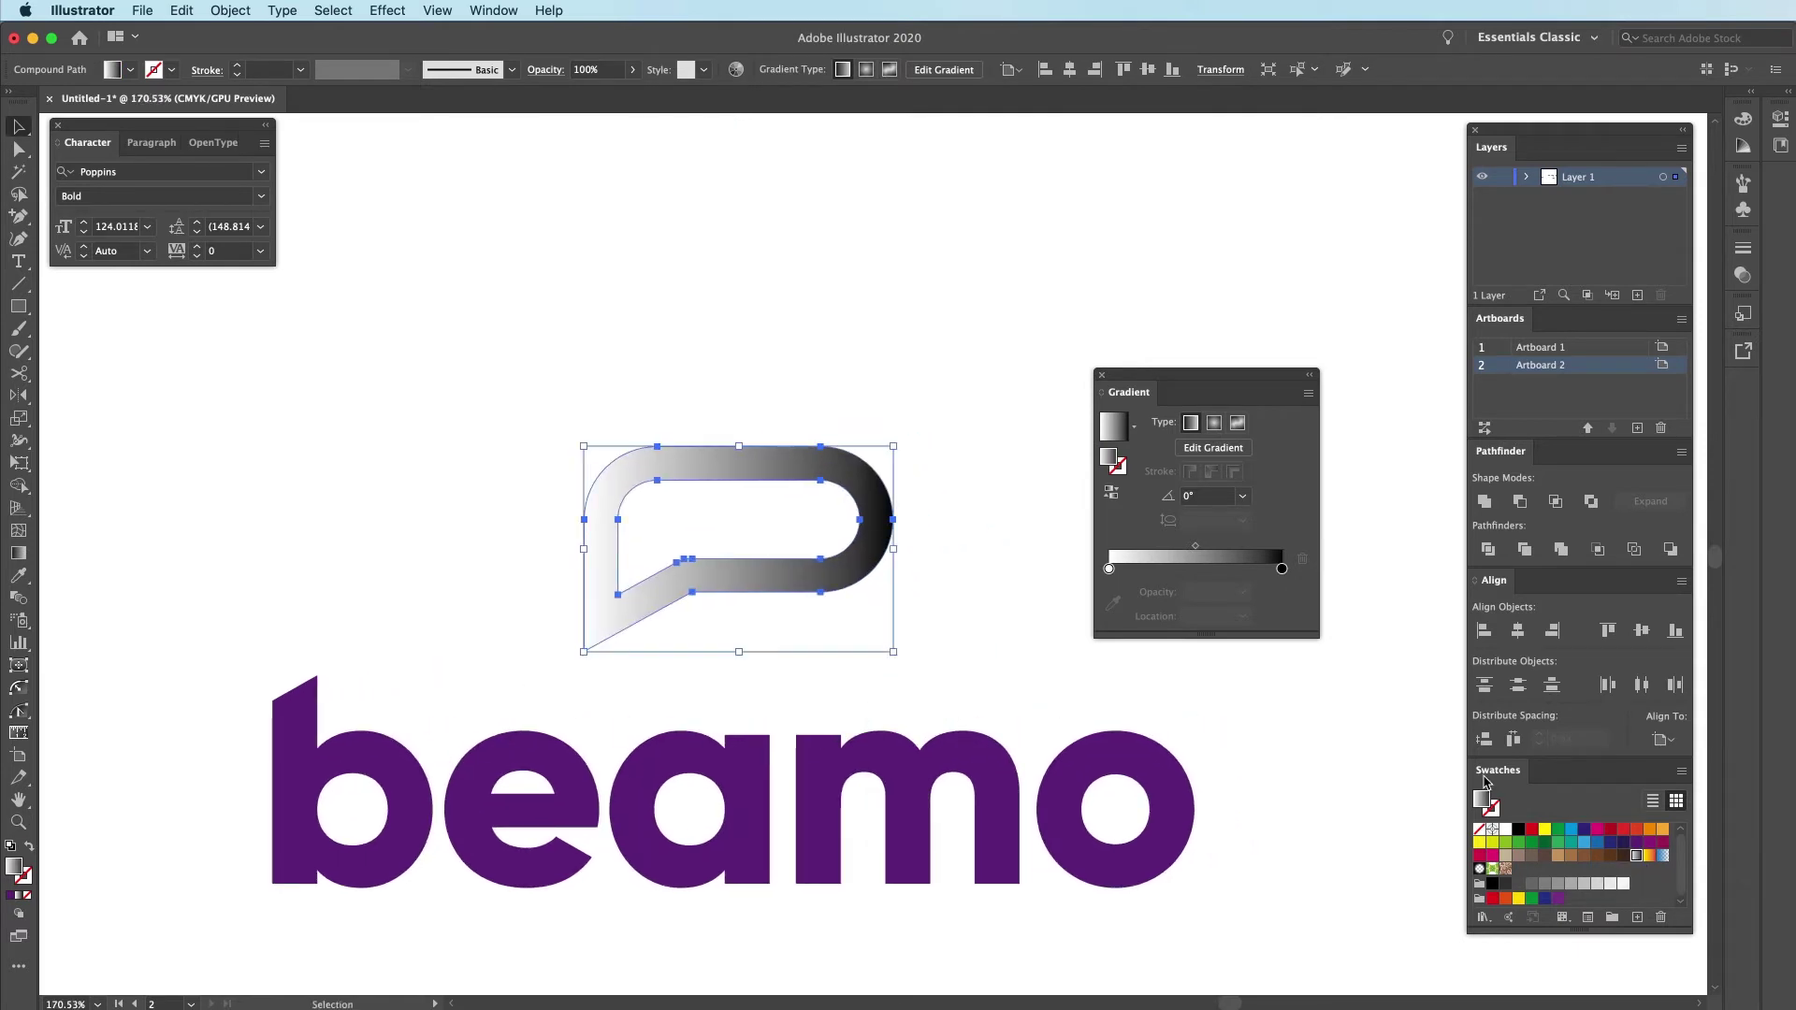
drag(1637, 843, 1109, 569)
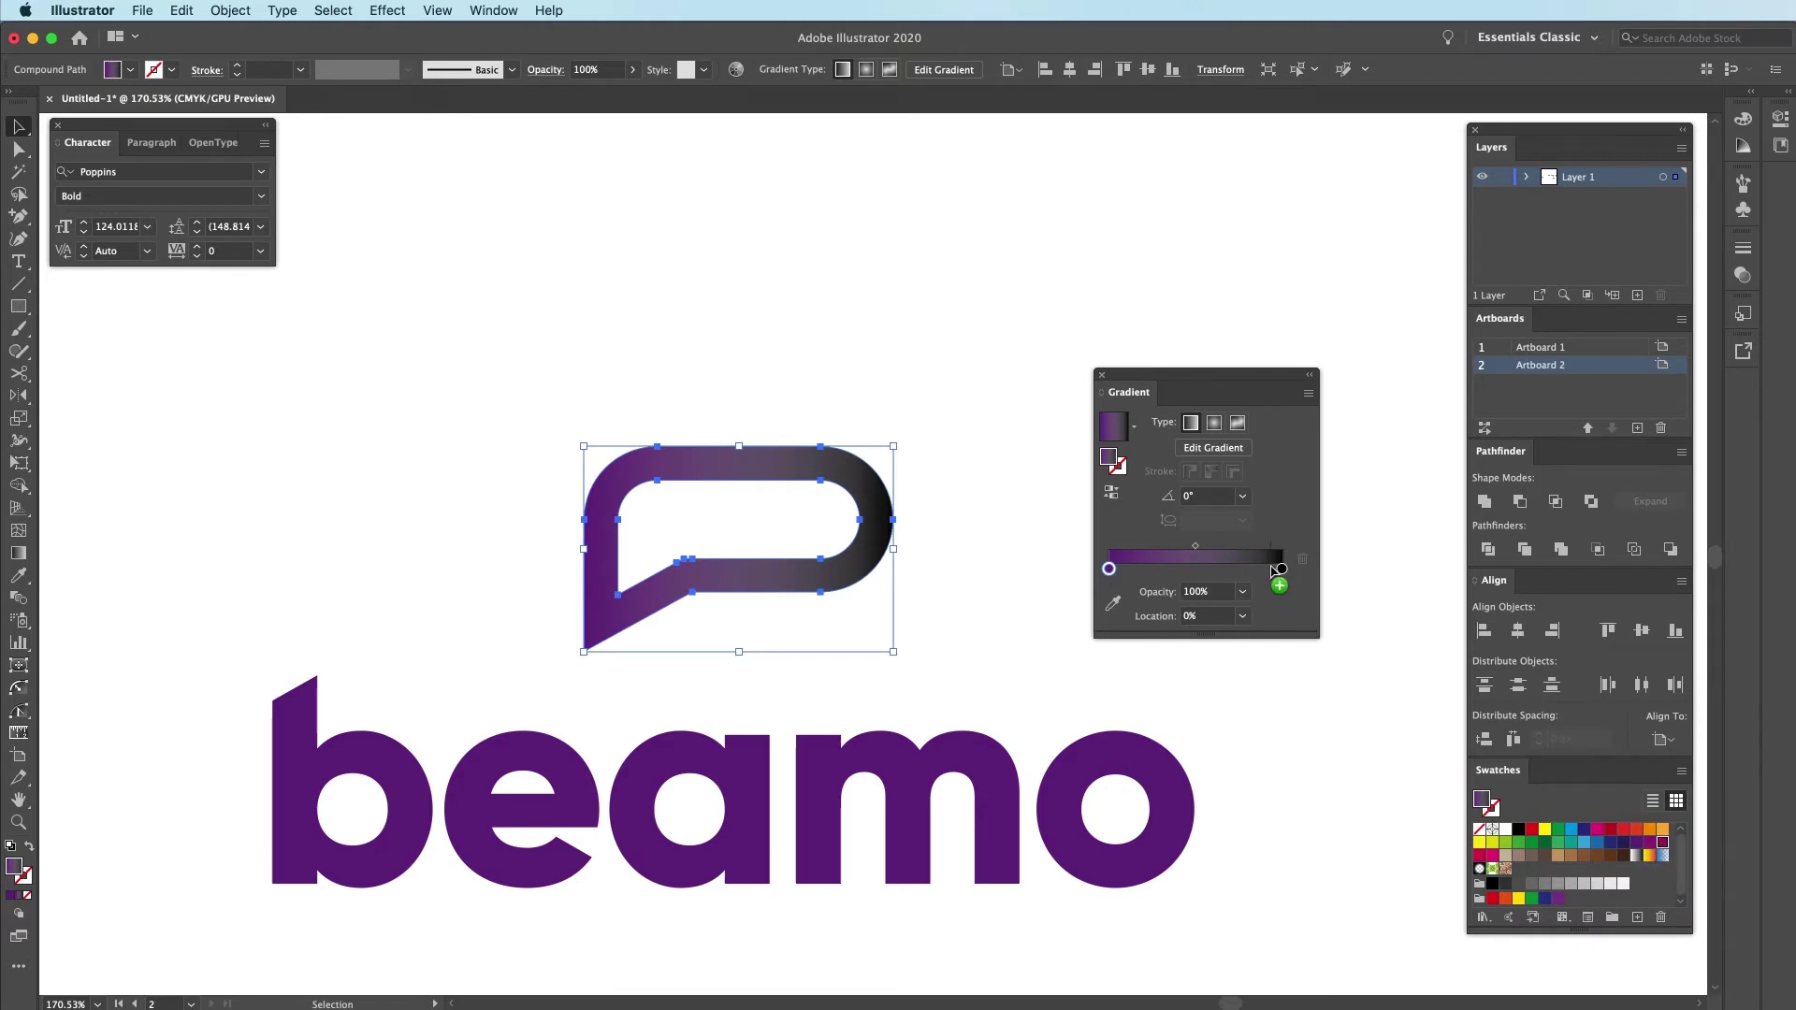
drag(1273, 568, 1282, 569)
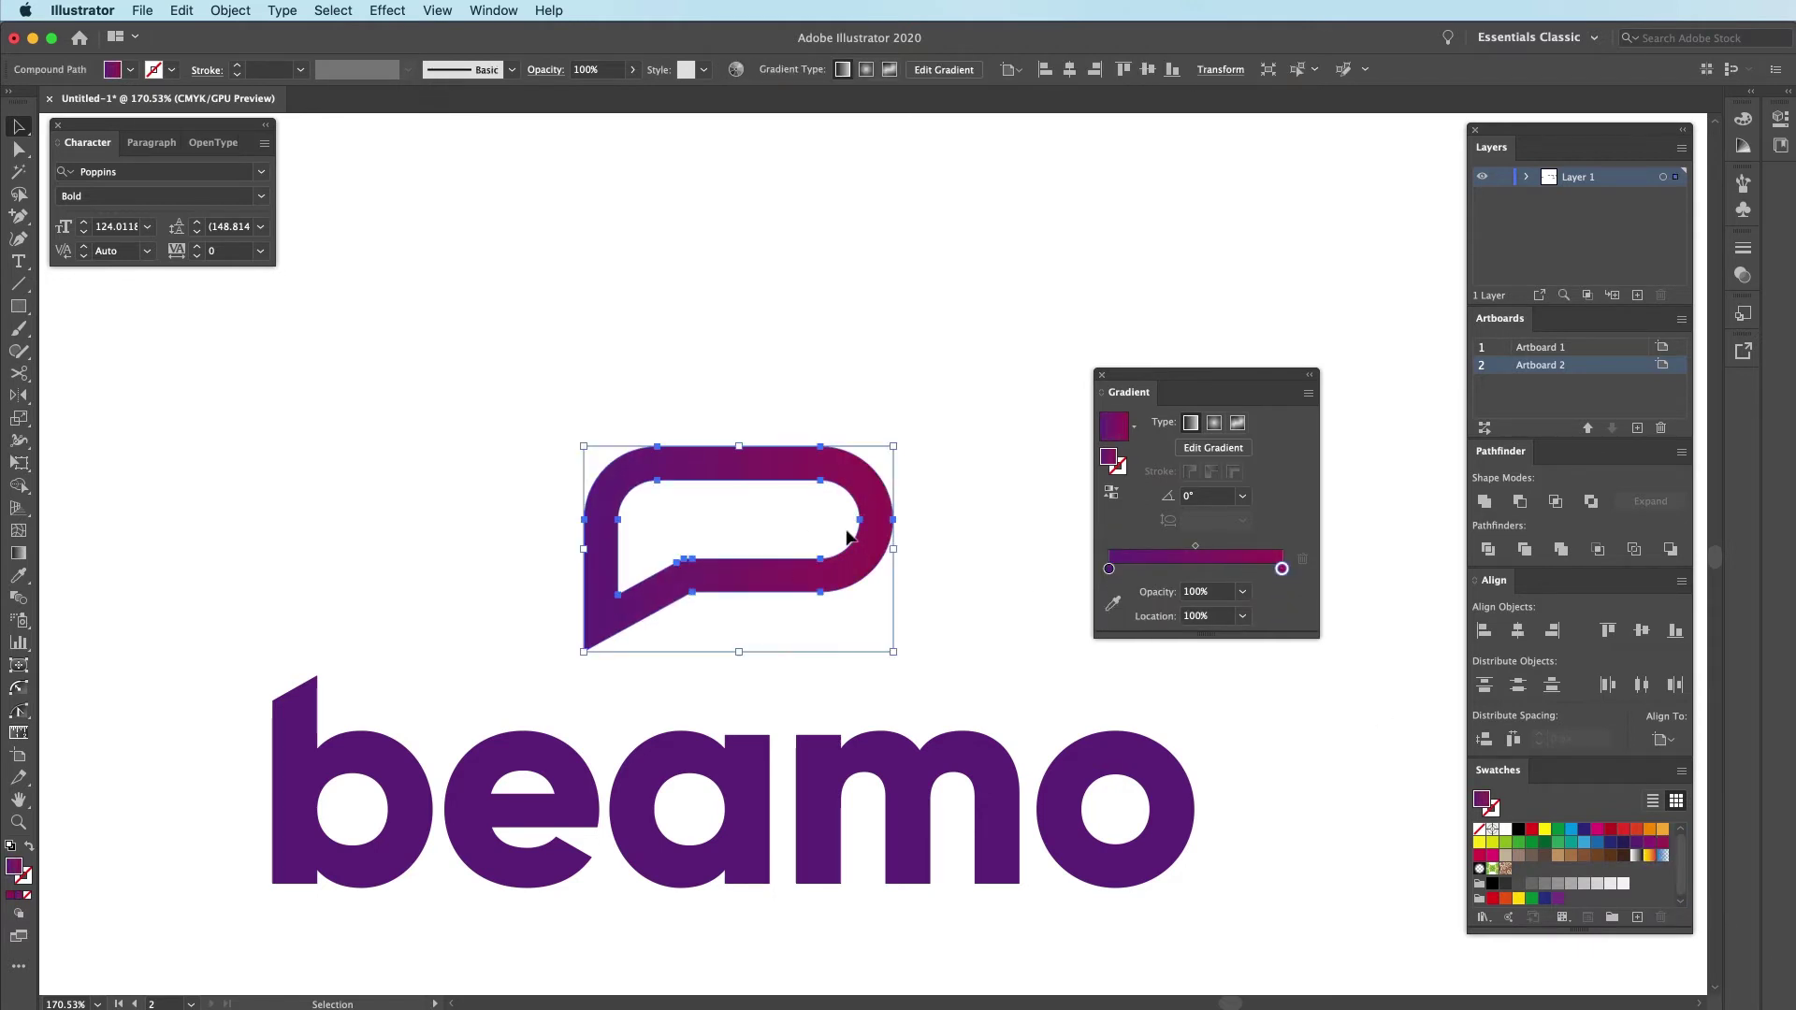
key(g)
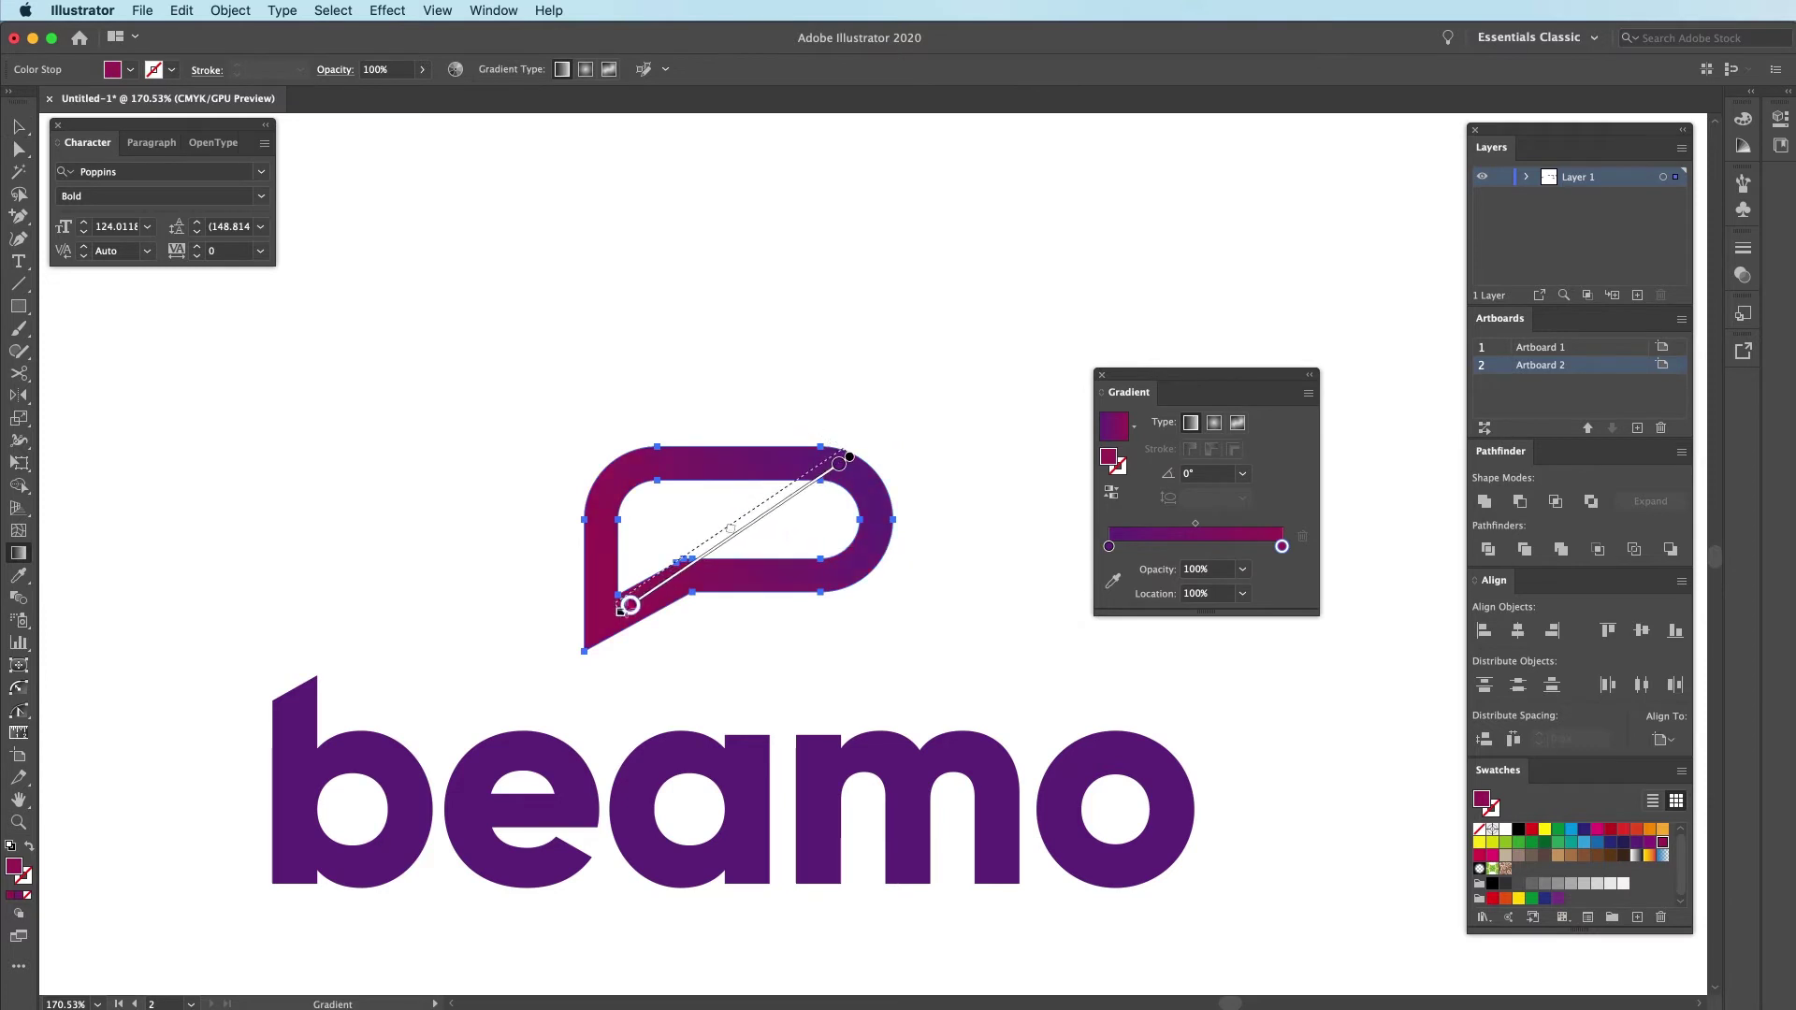
drag(601, 627, 598, 625)
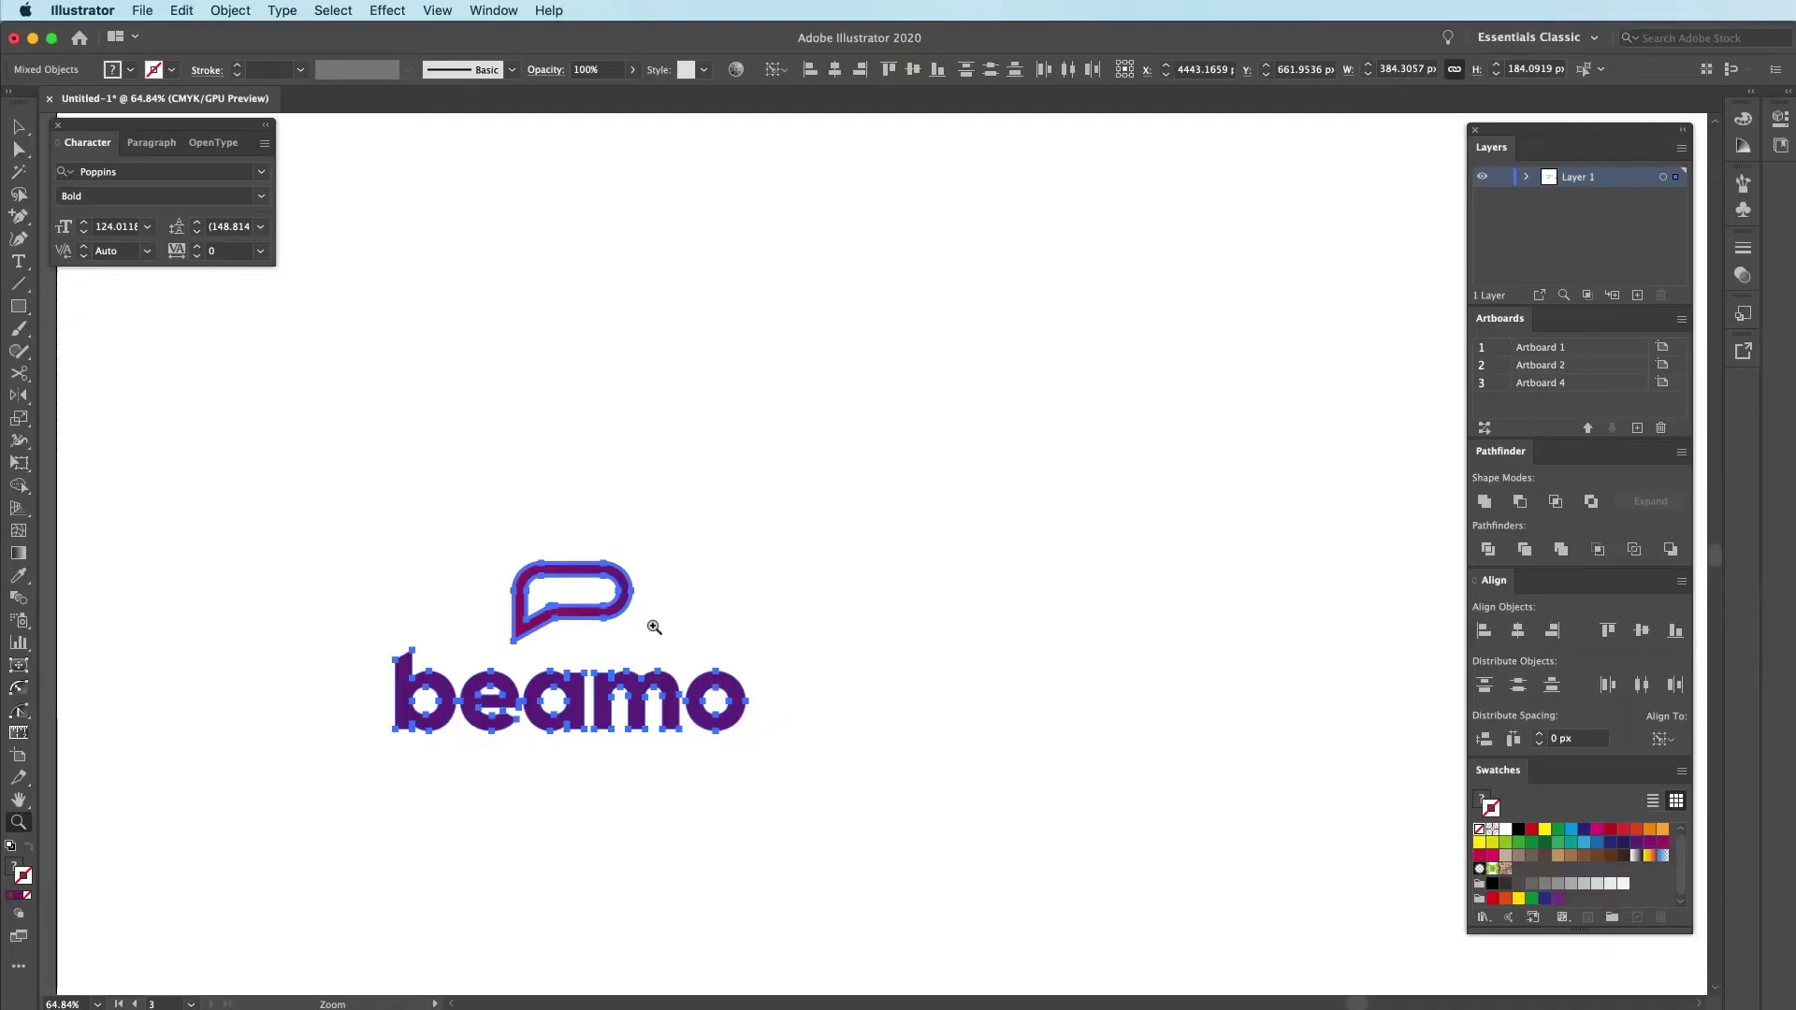
Move the beamo logo to the right and zoom in on it
key(v)
drag(854, 549, 959, 520)
click(885, 643)
key(z)
drag(1070, 555, 1221, 553)
drag(852, 553, 626, 723)
Position the speech-bubble icon next to the letter b
click(750, 835)
key(z)
drag(942, 745, 913, 821)
key(v)
click(582, 712)
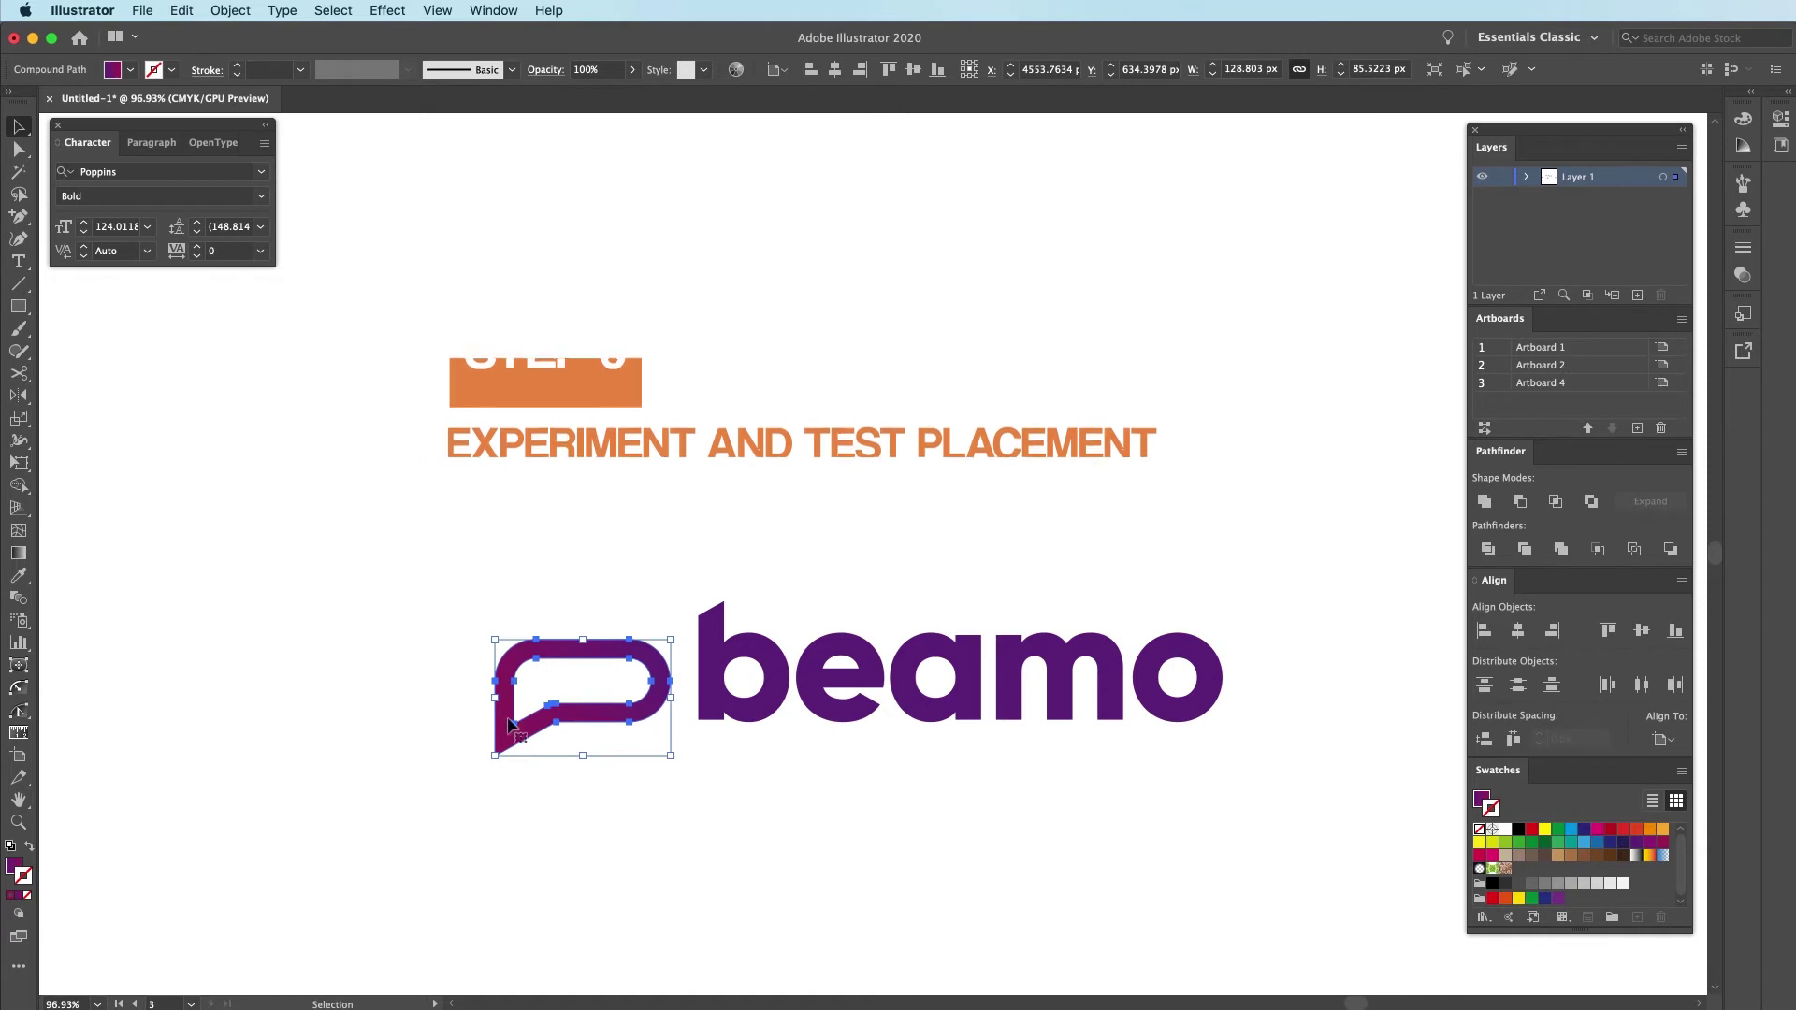
click(608, 758)
key(z)
key(v)
drag(465, 714, 702, 773)
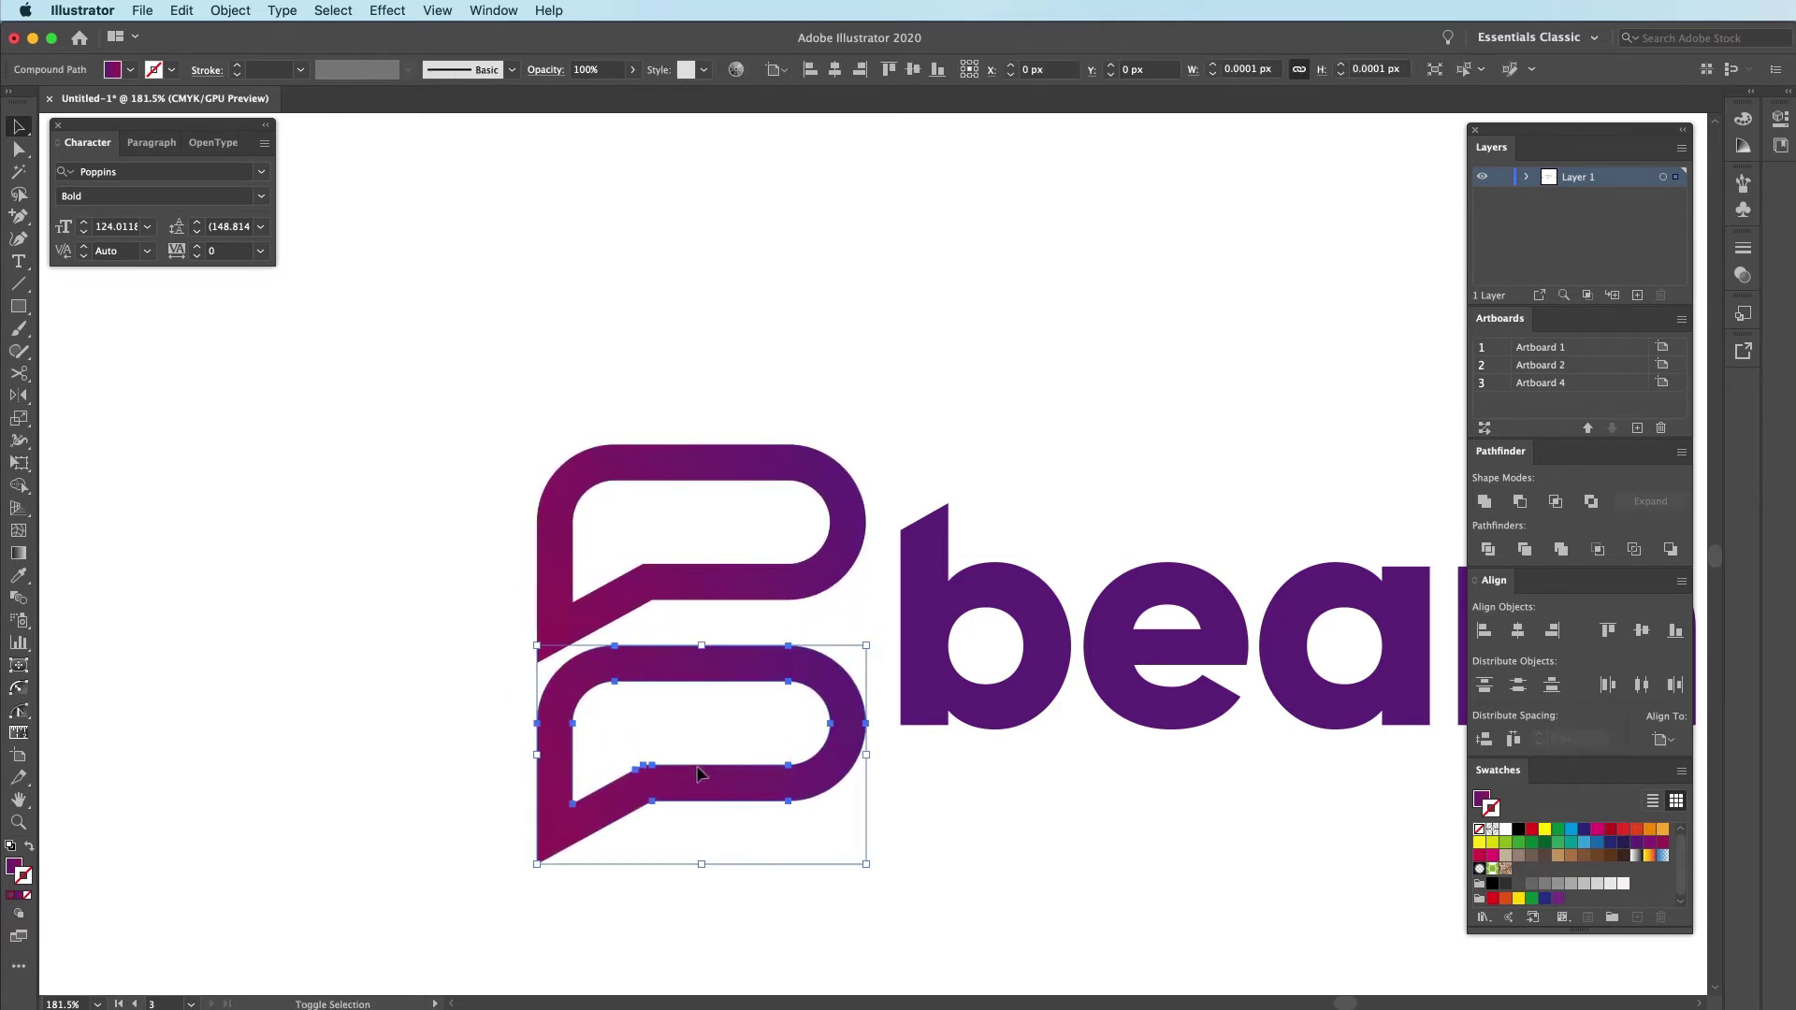
Rotate the lower bubble upside down and fit it against the top bubble
key(r)
drag(861, 604, 402, 916)
key(v)
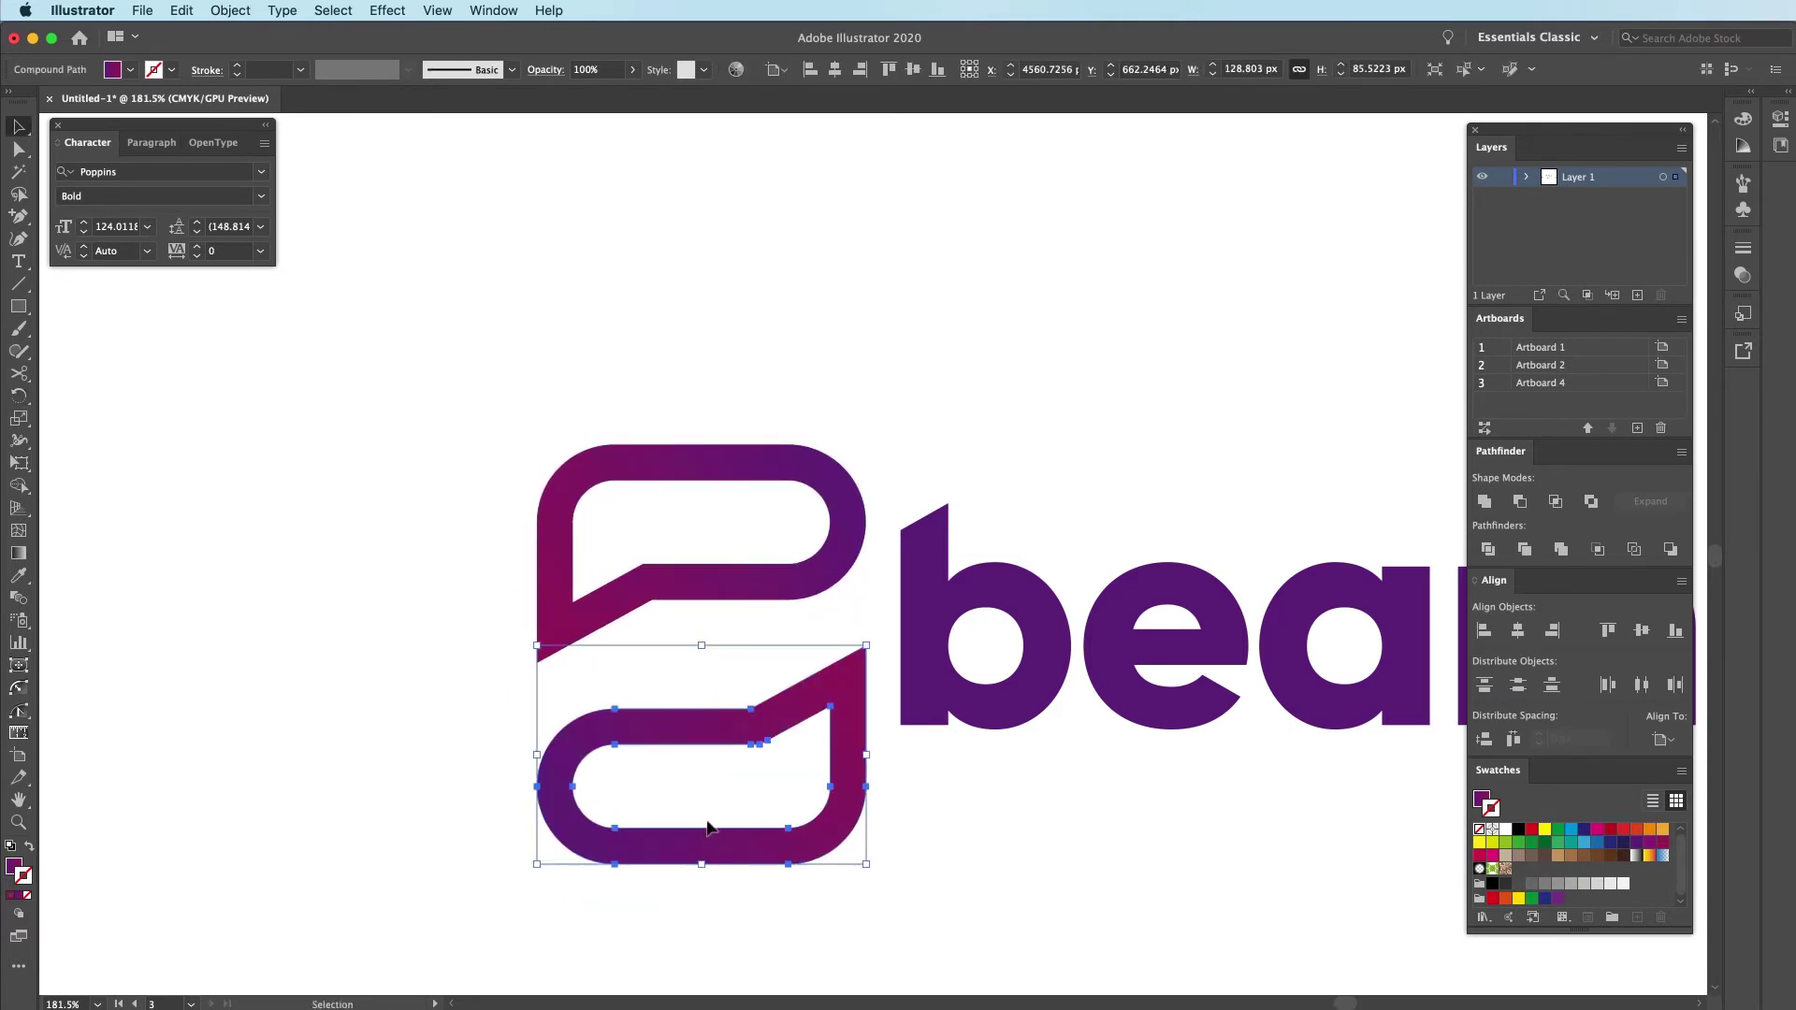
drag(708, 828, 717, 777)
Select both bubbles and shrink the two-bubble icon
drag(832, 865, 604, 374)
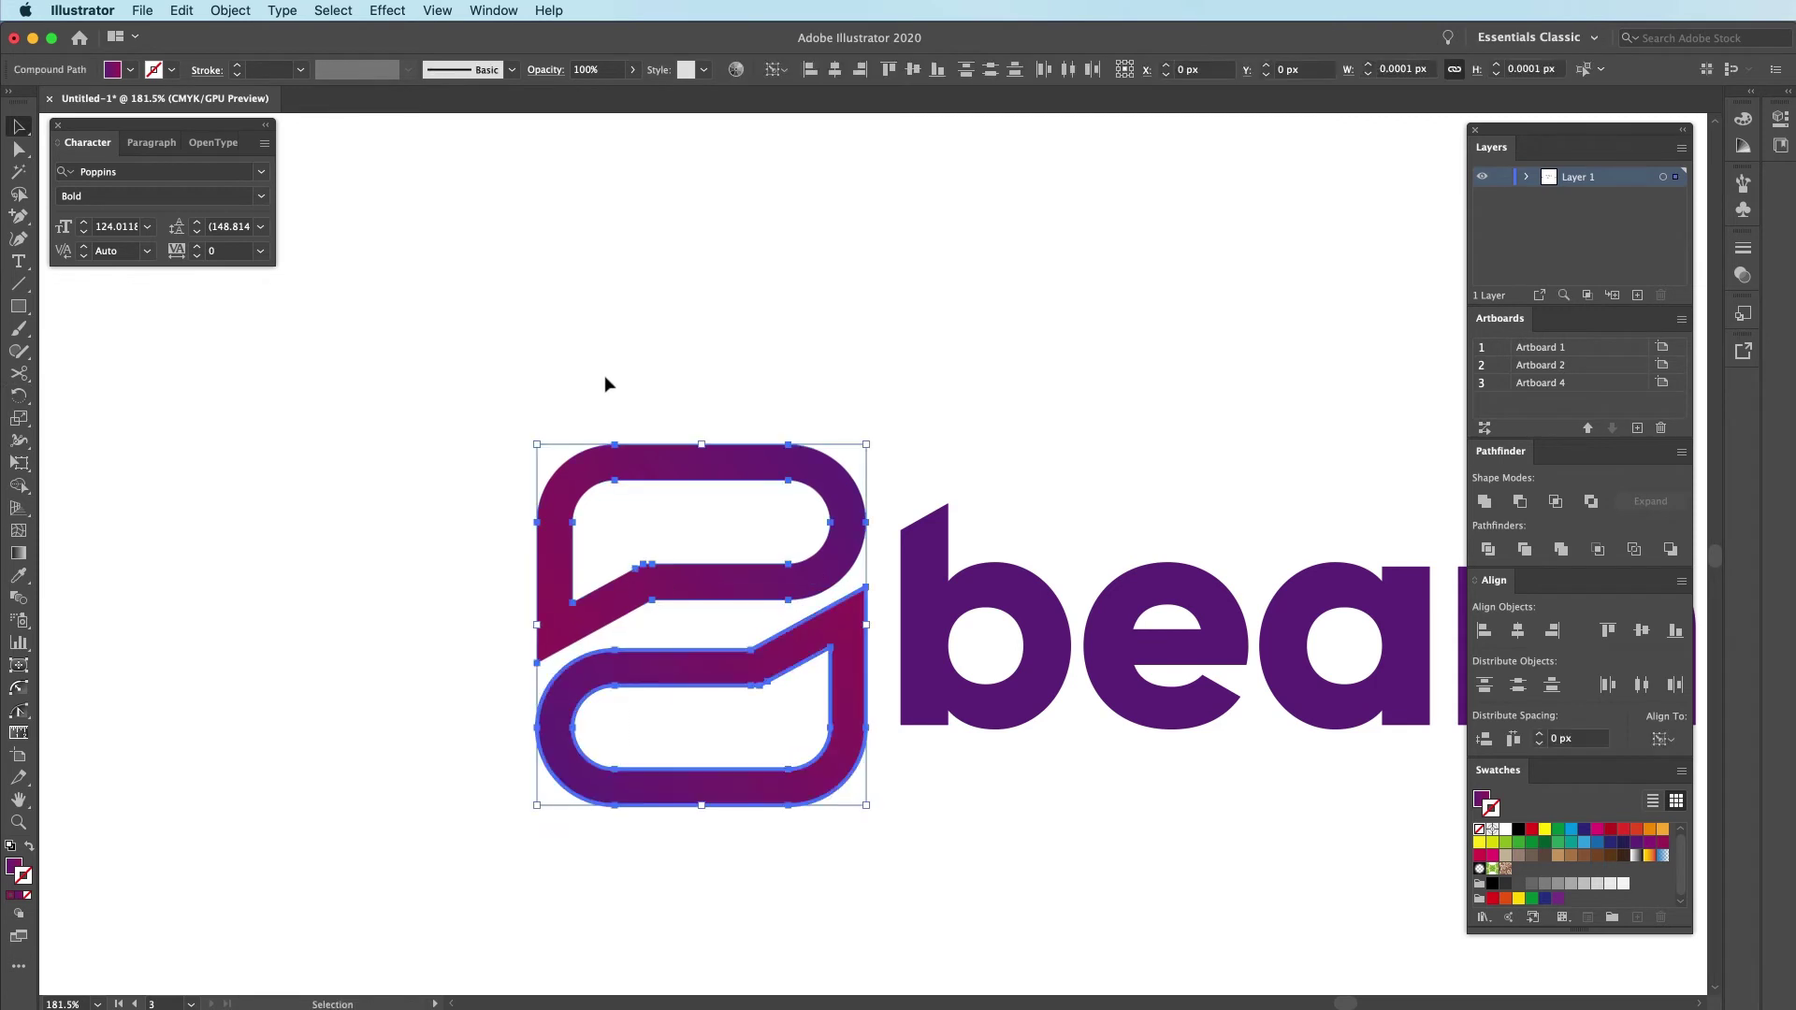
drag(870, 444, 834, 480)
click(866, 468)
key(z)
drag(740, 697, 1048, 702)
key(v)
Adjust the two bubbles' size and position relative to the beamo wordmark
drag(783, 432, 806, 582)
click(872, 636)
key(z)
drag(797, 695, 954, 697)
key(v)
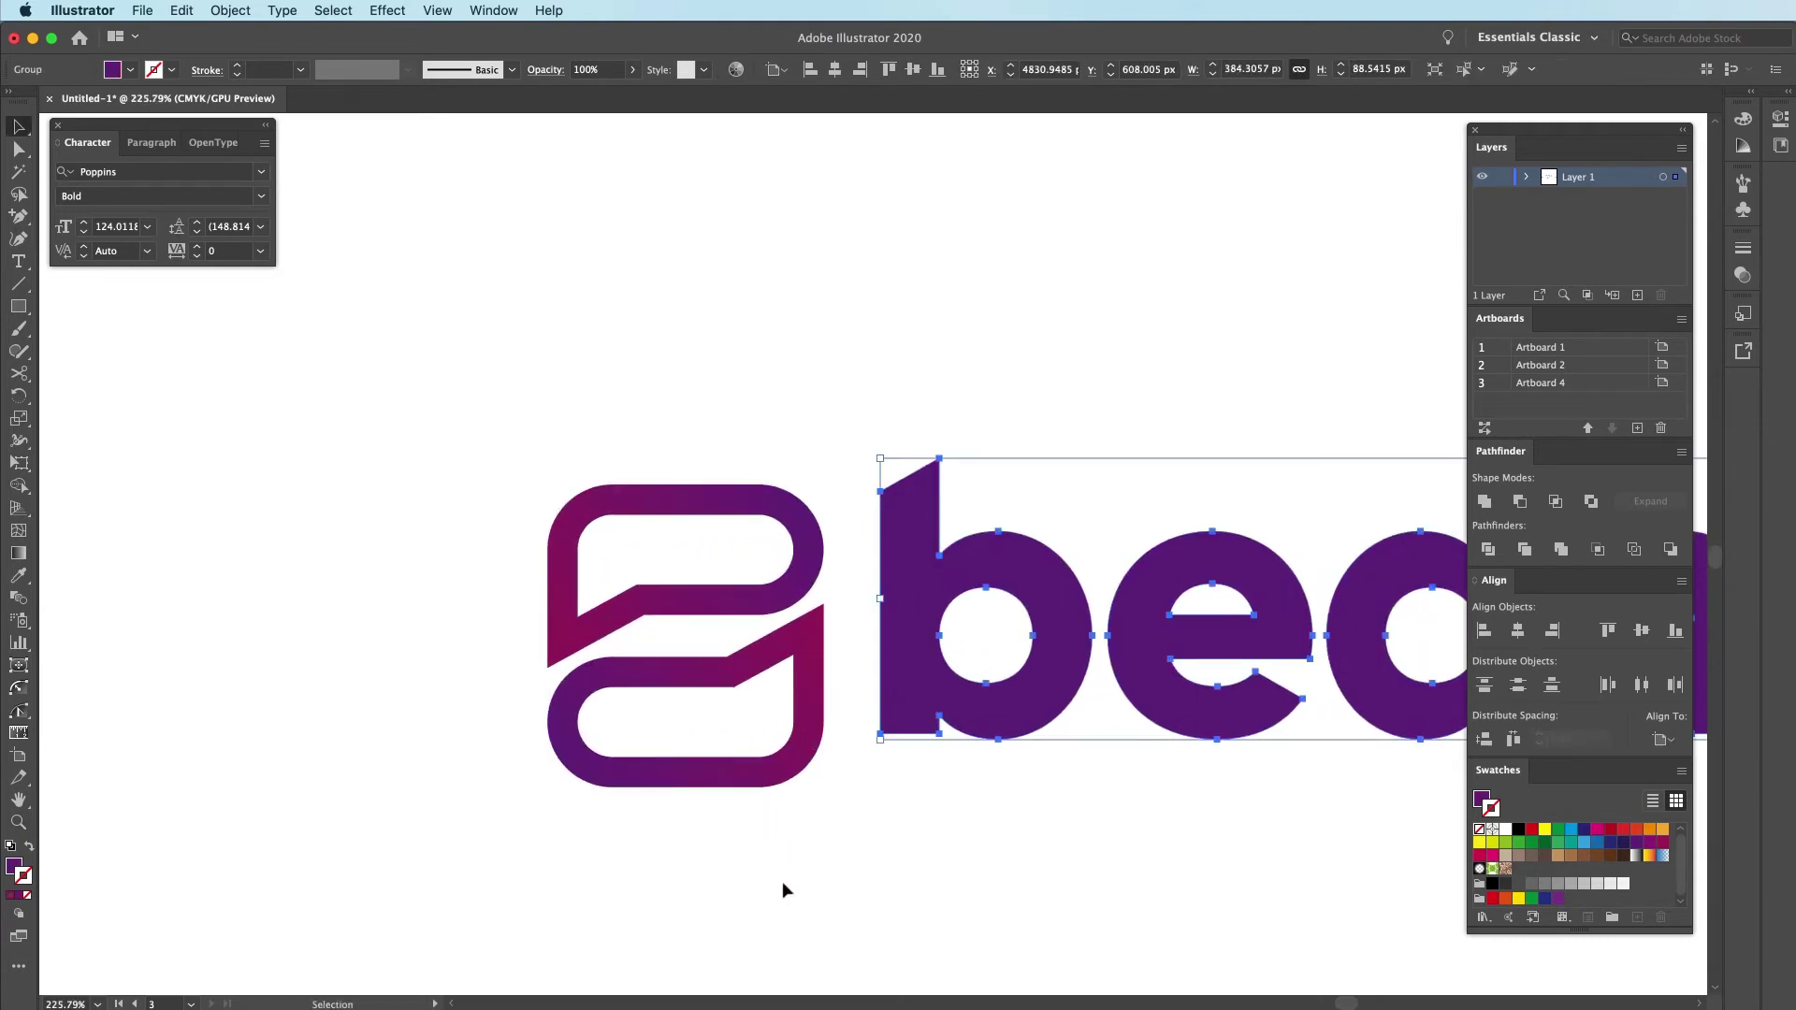
Ungroup the two bubbles and nudge the lower bubble right and down
click(698, 603)
key(super+shift+g)
click(699, 891)
drag(730, 760, 745, 769)
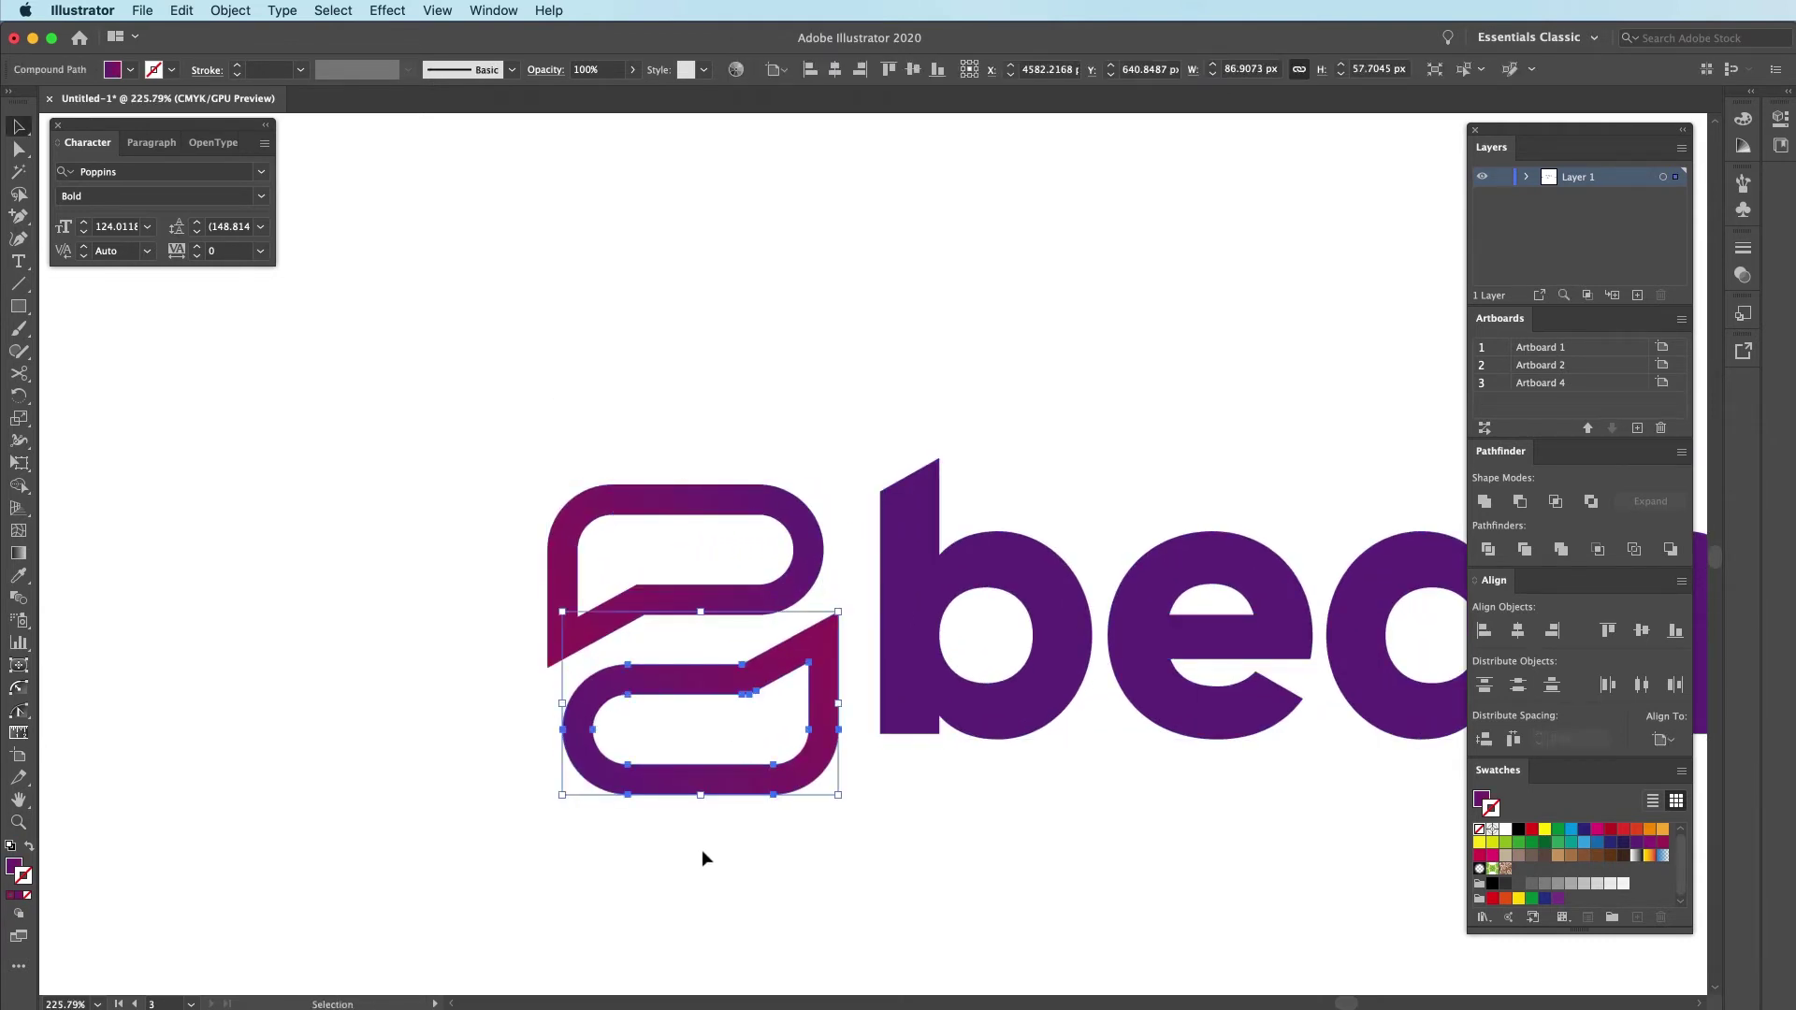
click(689, 862)
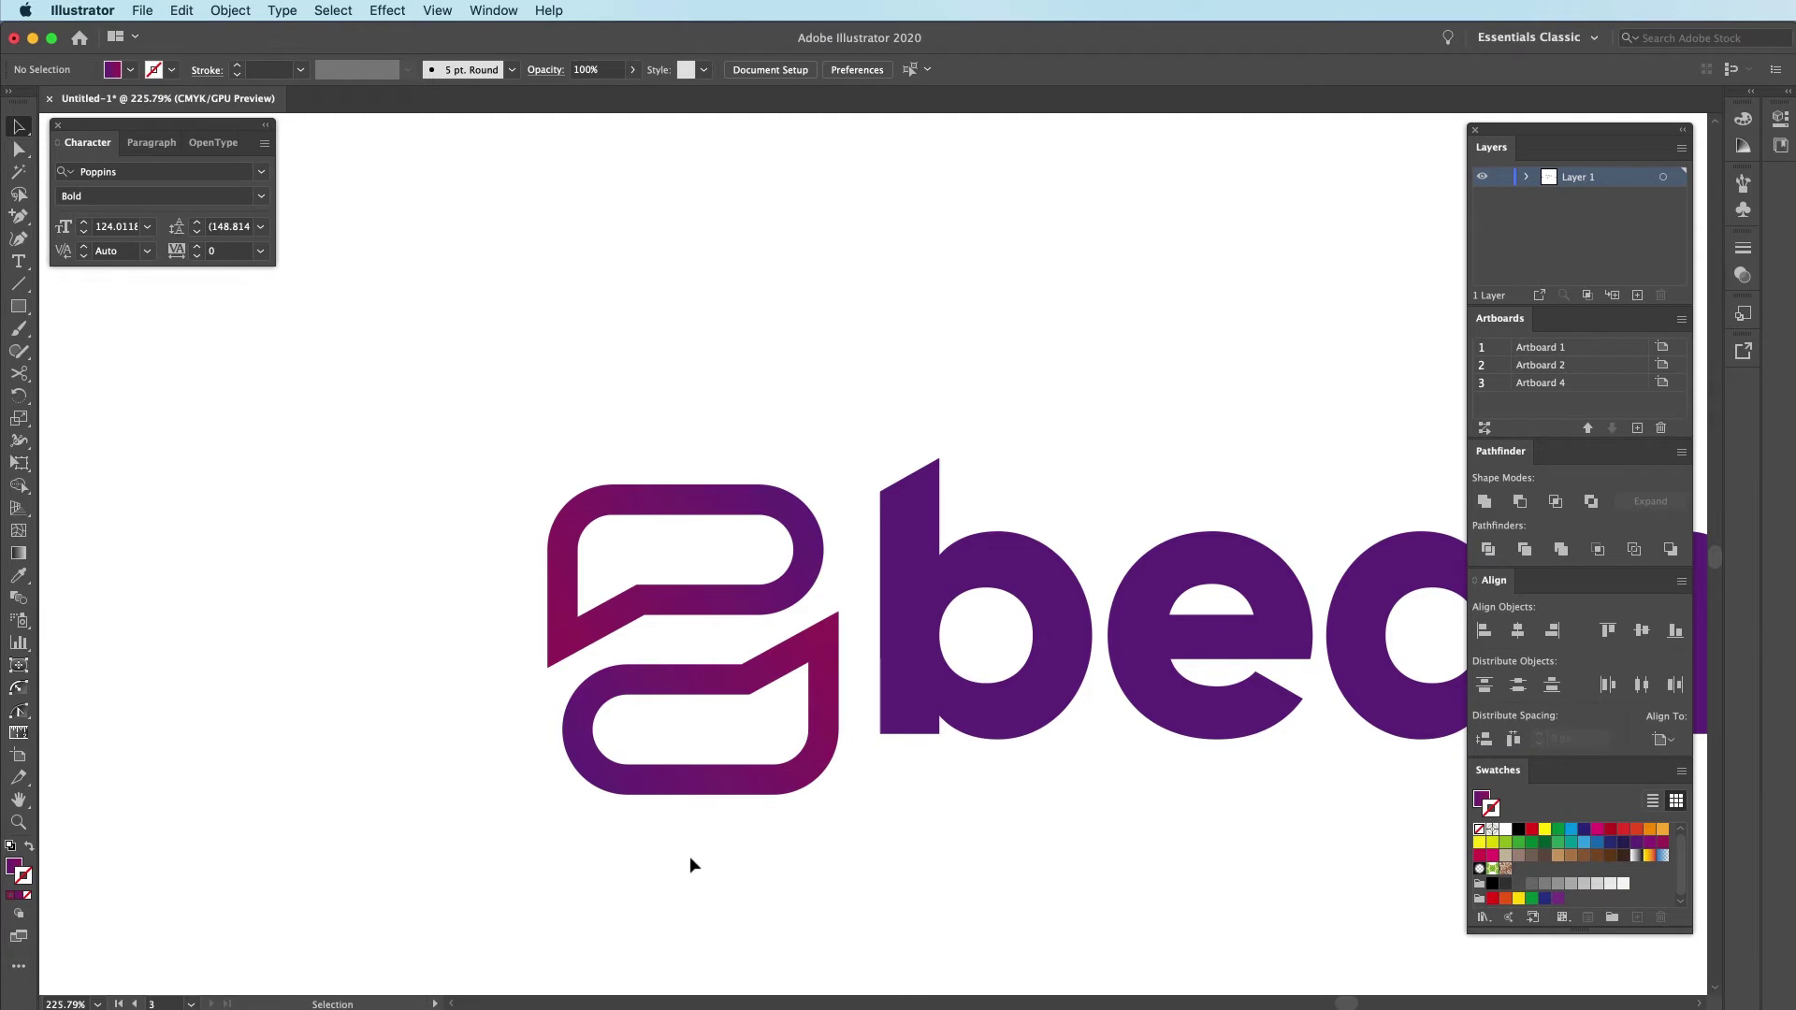
Shrink the whole bubble icon slightly about its centre and zoom out
drag(664, 879, 614, 600)
click(567, 839)
click(585, 384)
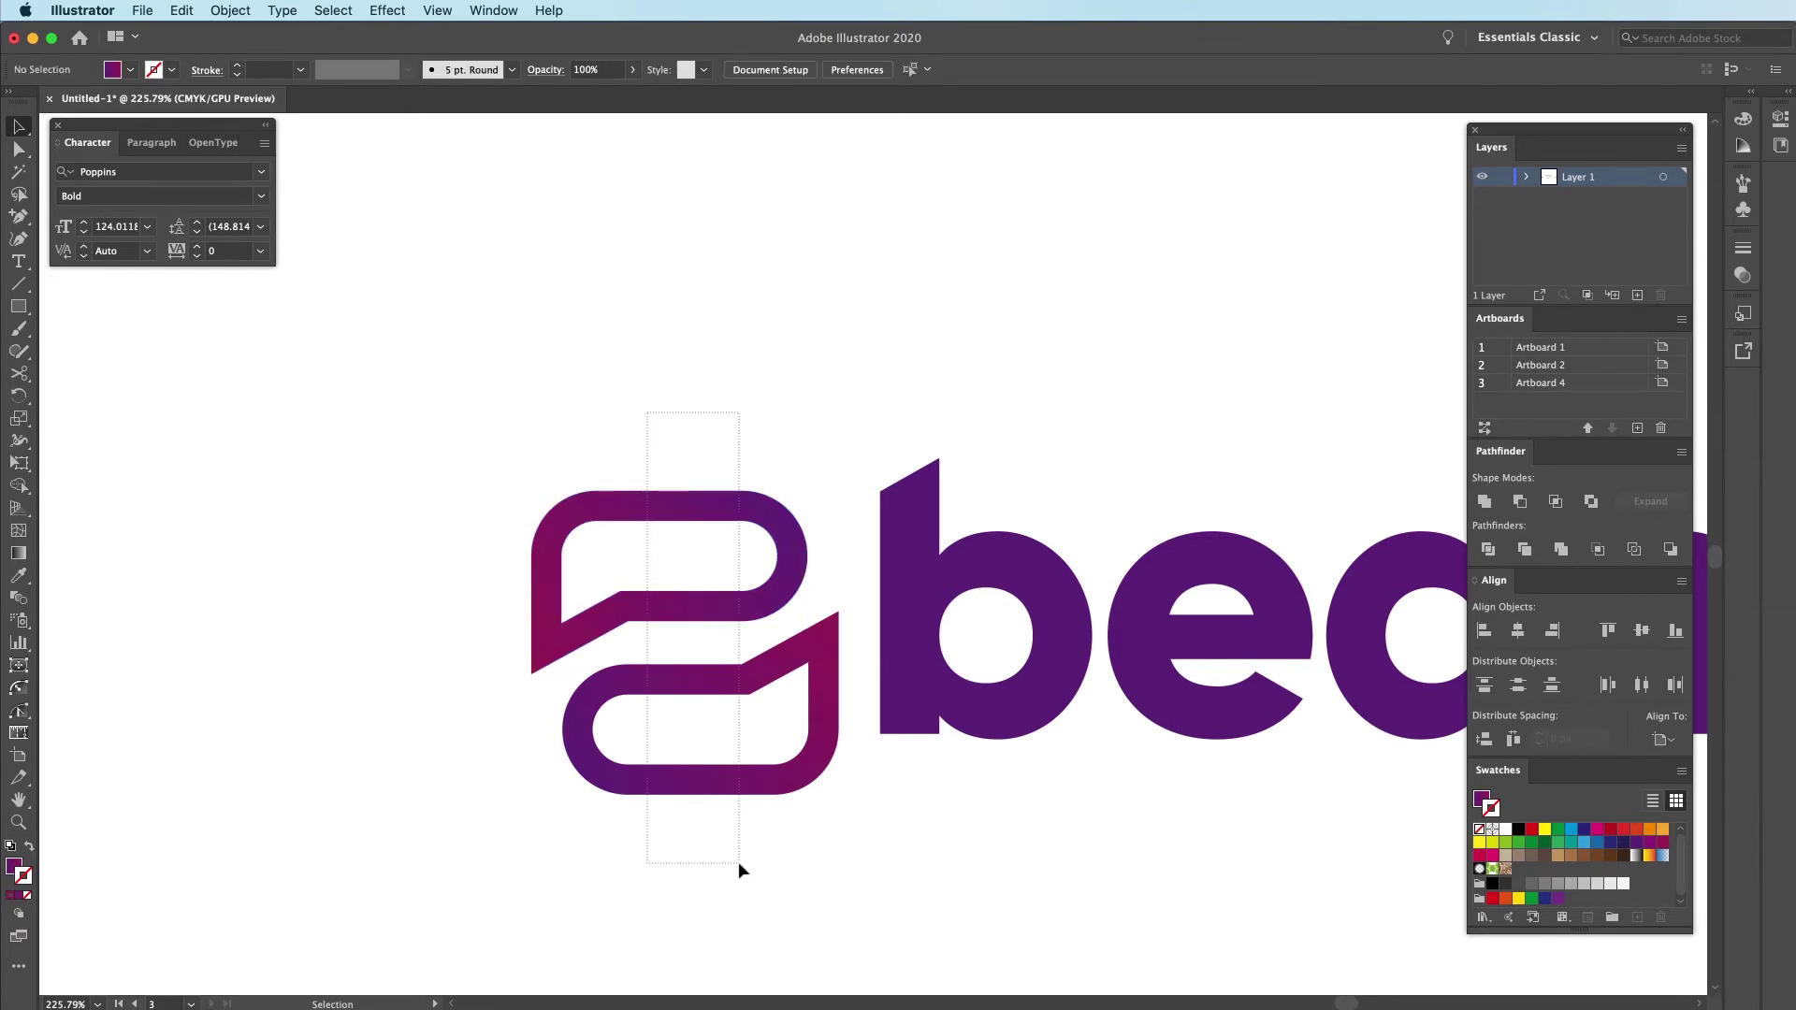
drag(738, 861, 741, 856)
drag(844, 498, 629, 604)
click(805, 492)
key(z)
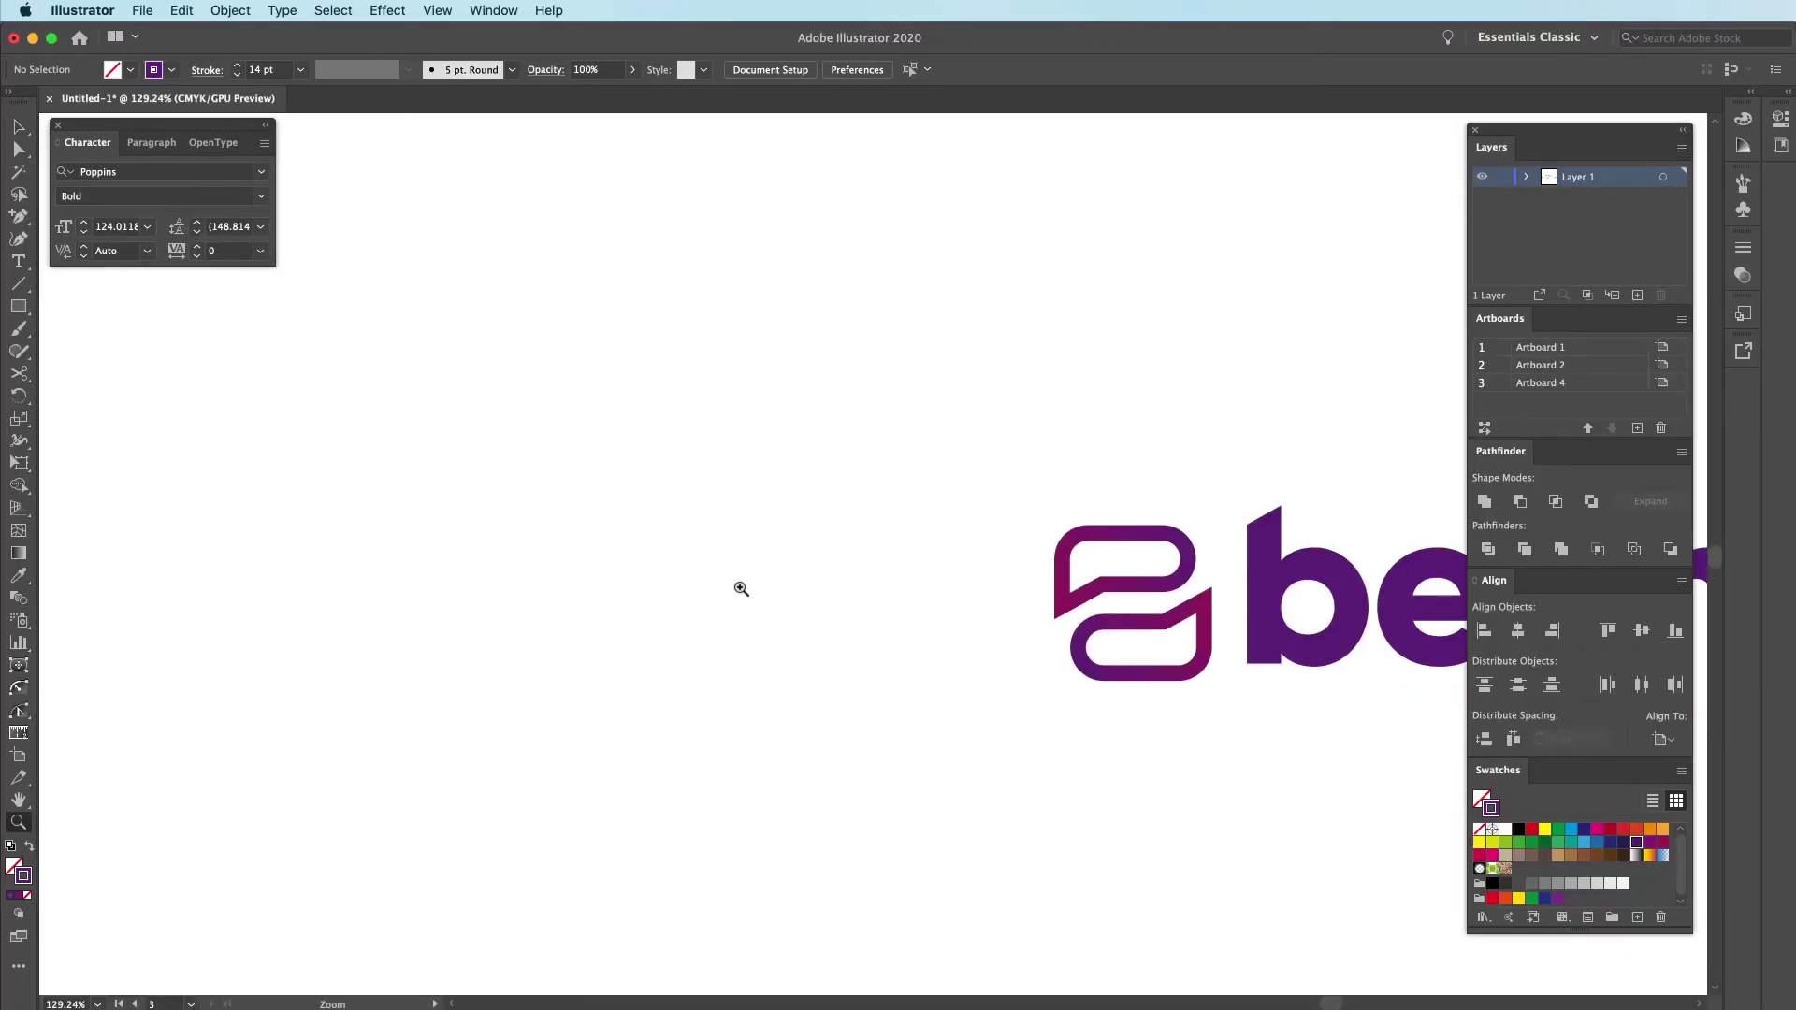
Draw a small square left of the logo and round its corners
drag(948, 684, 985, 715)
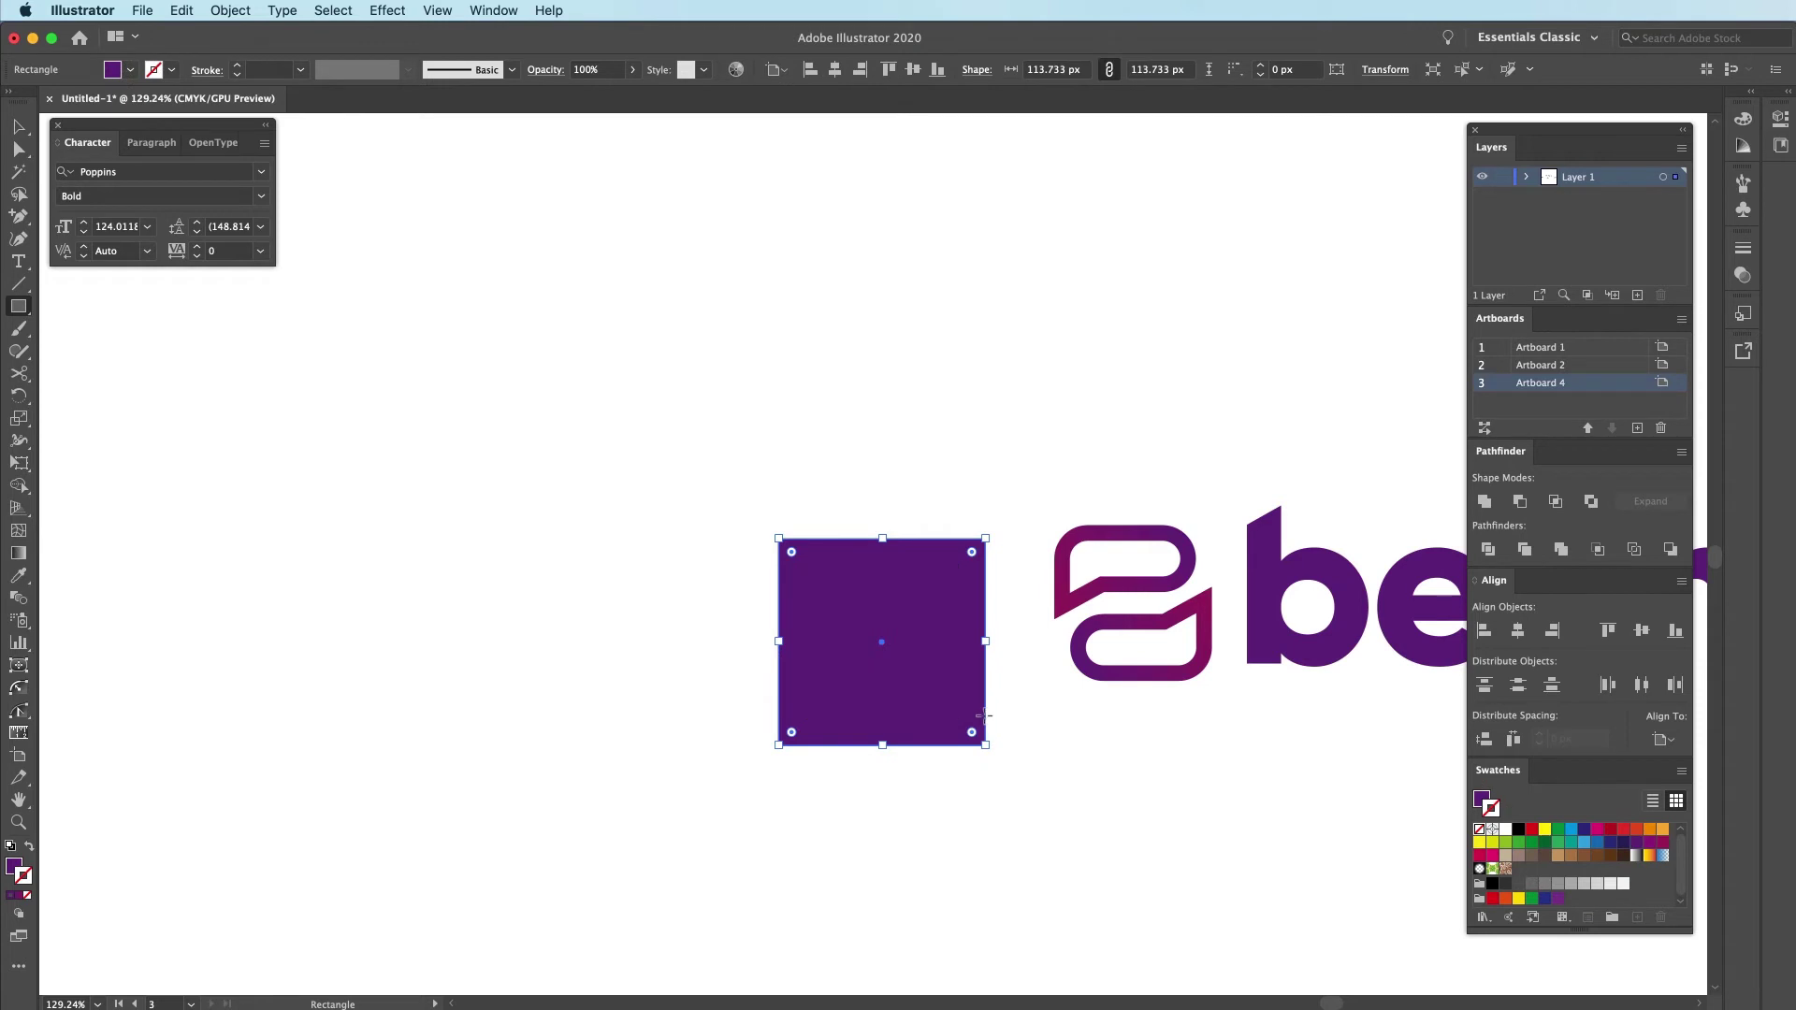
key(a)
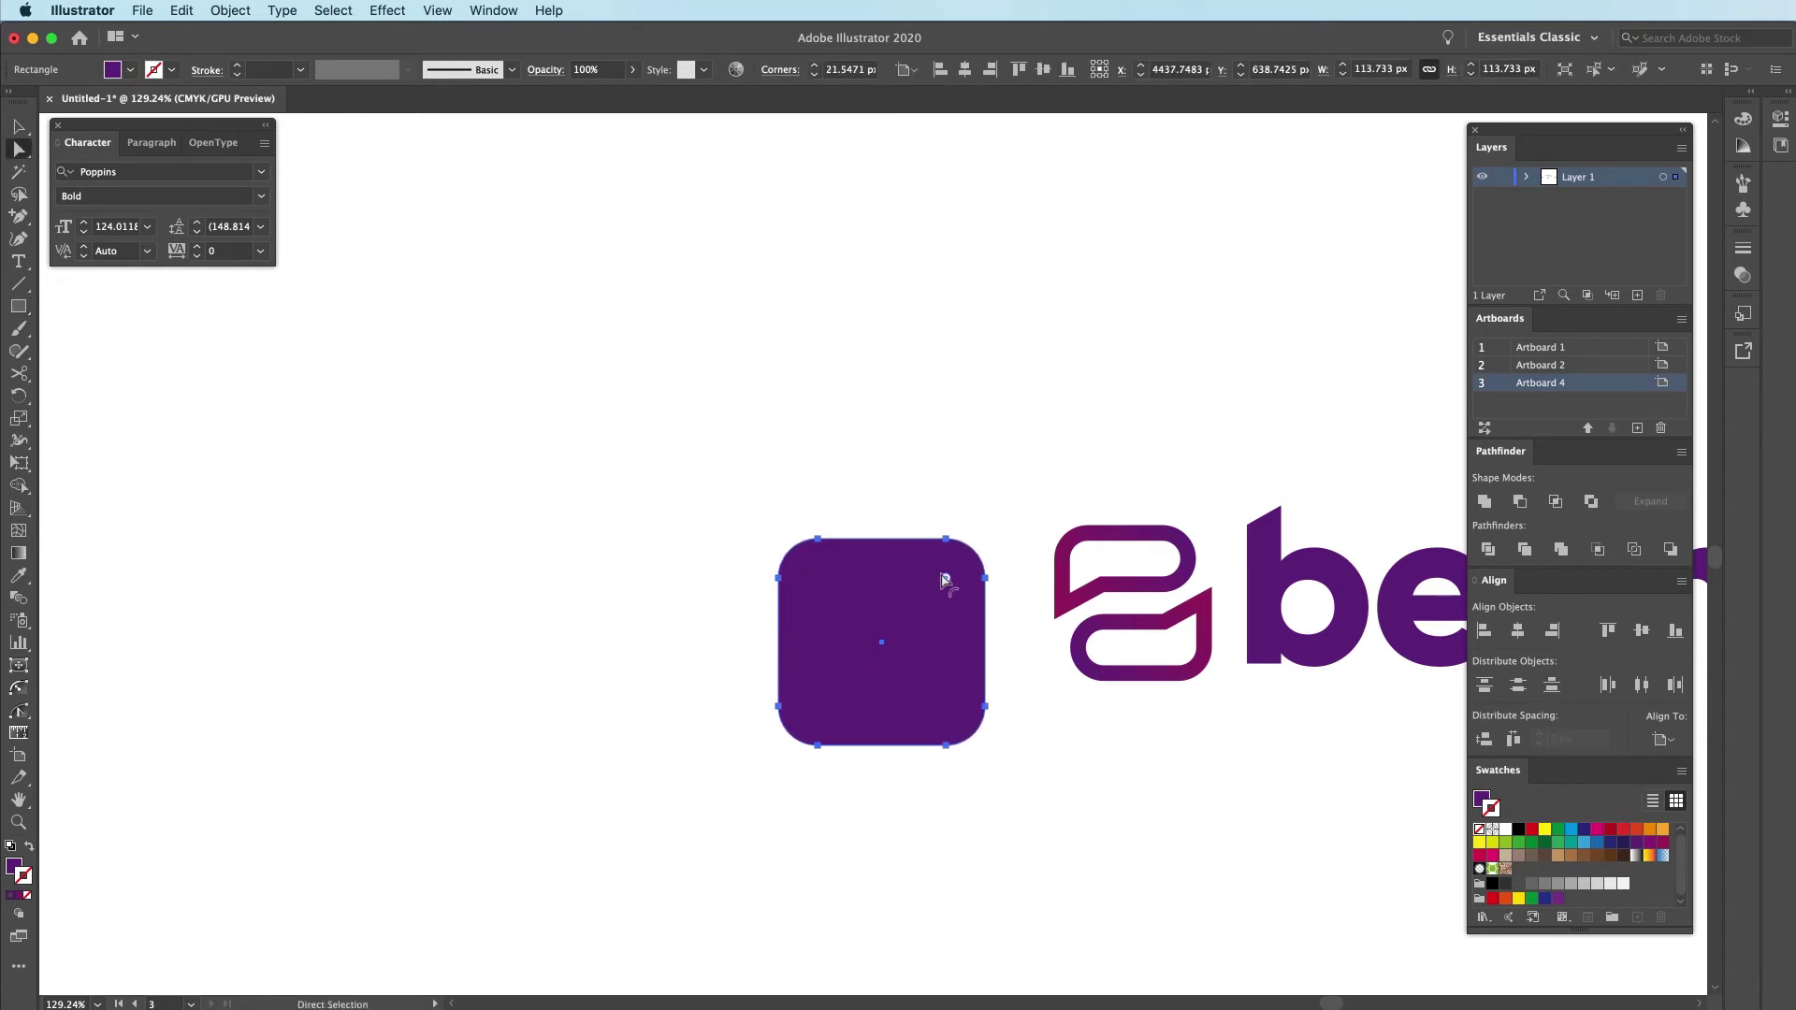
key(v)
Make the mark copy inside the square white, centre it and shrink it slightly
click(1155, 619)
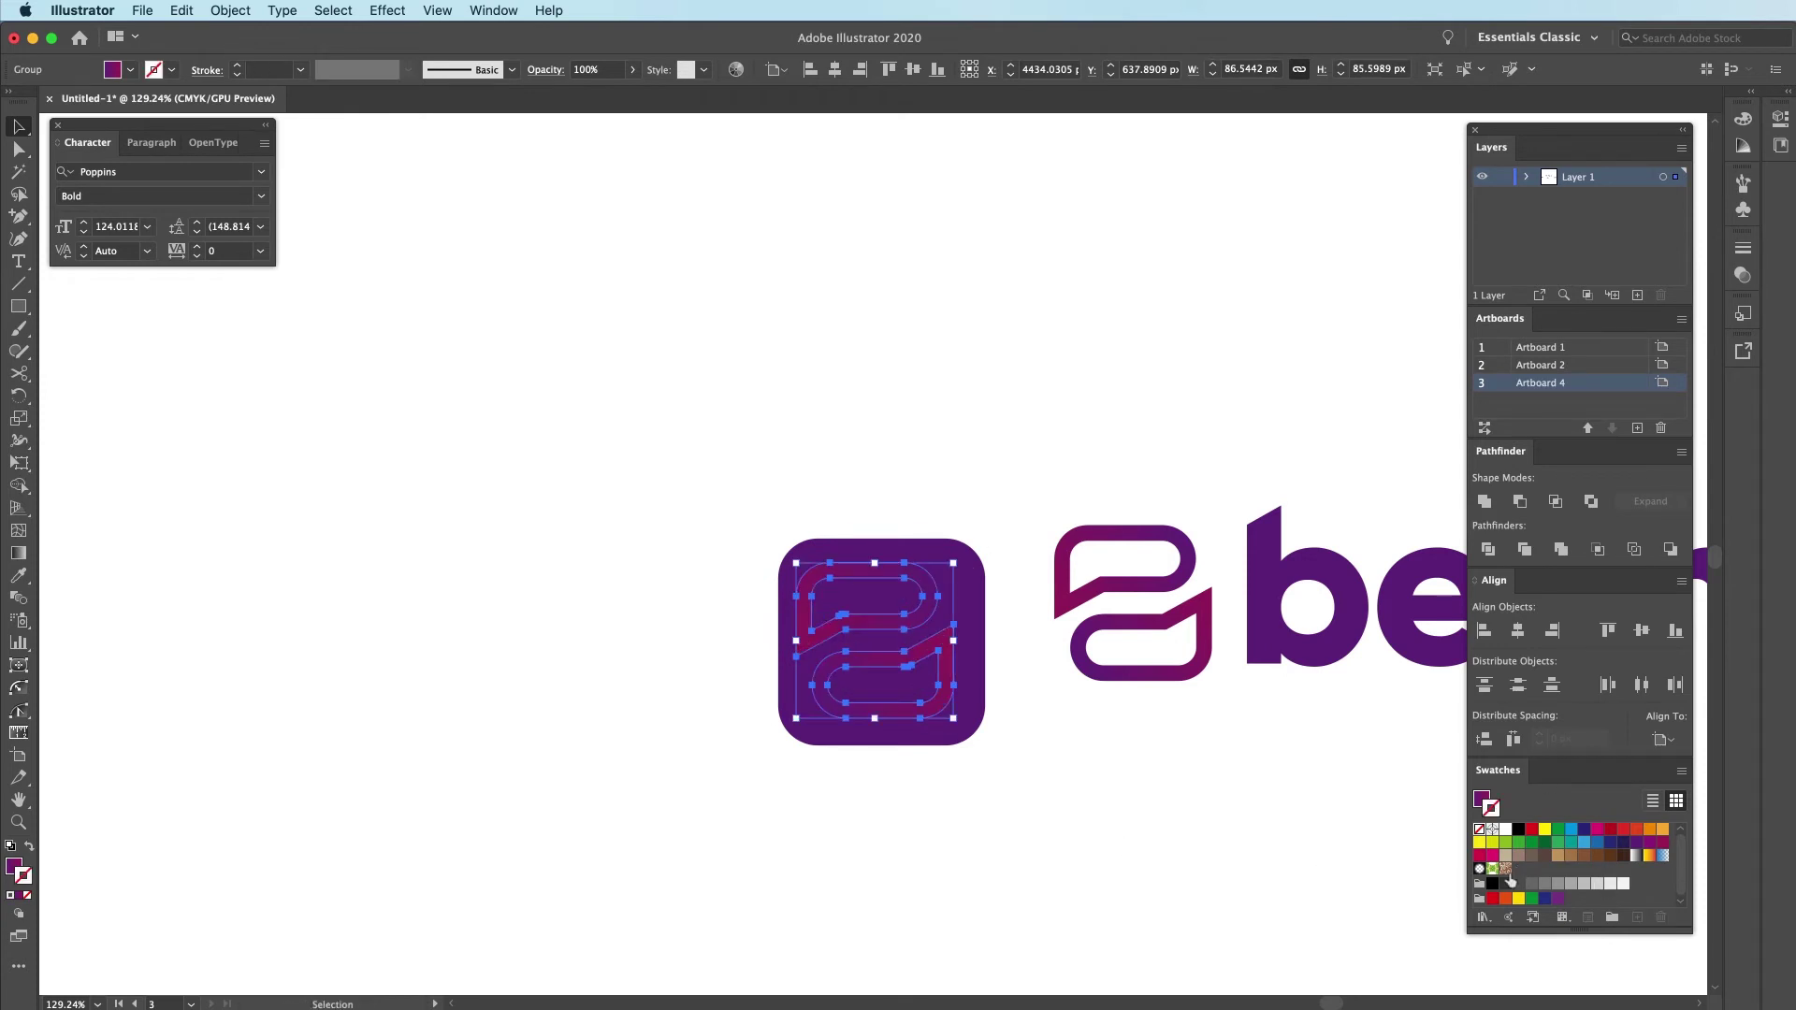
click(1608, 886)
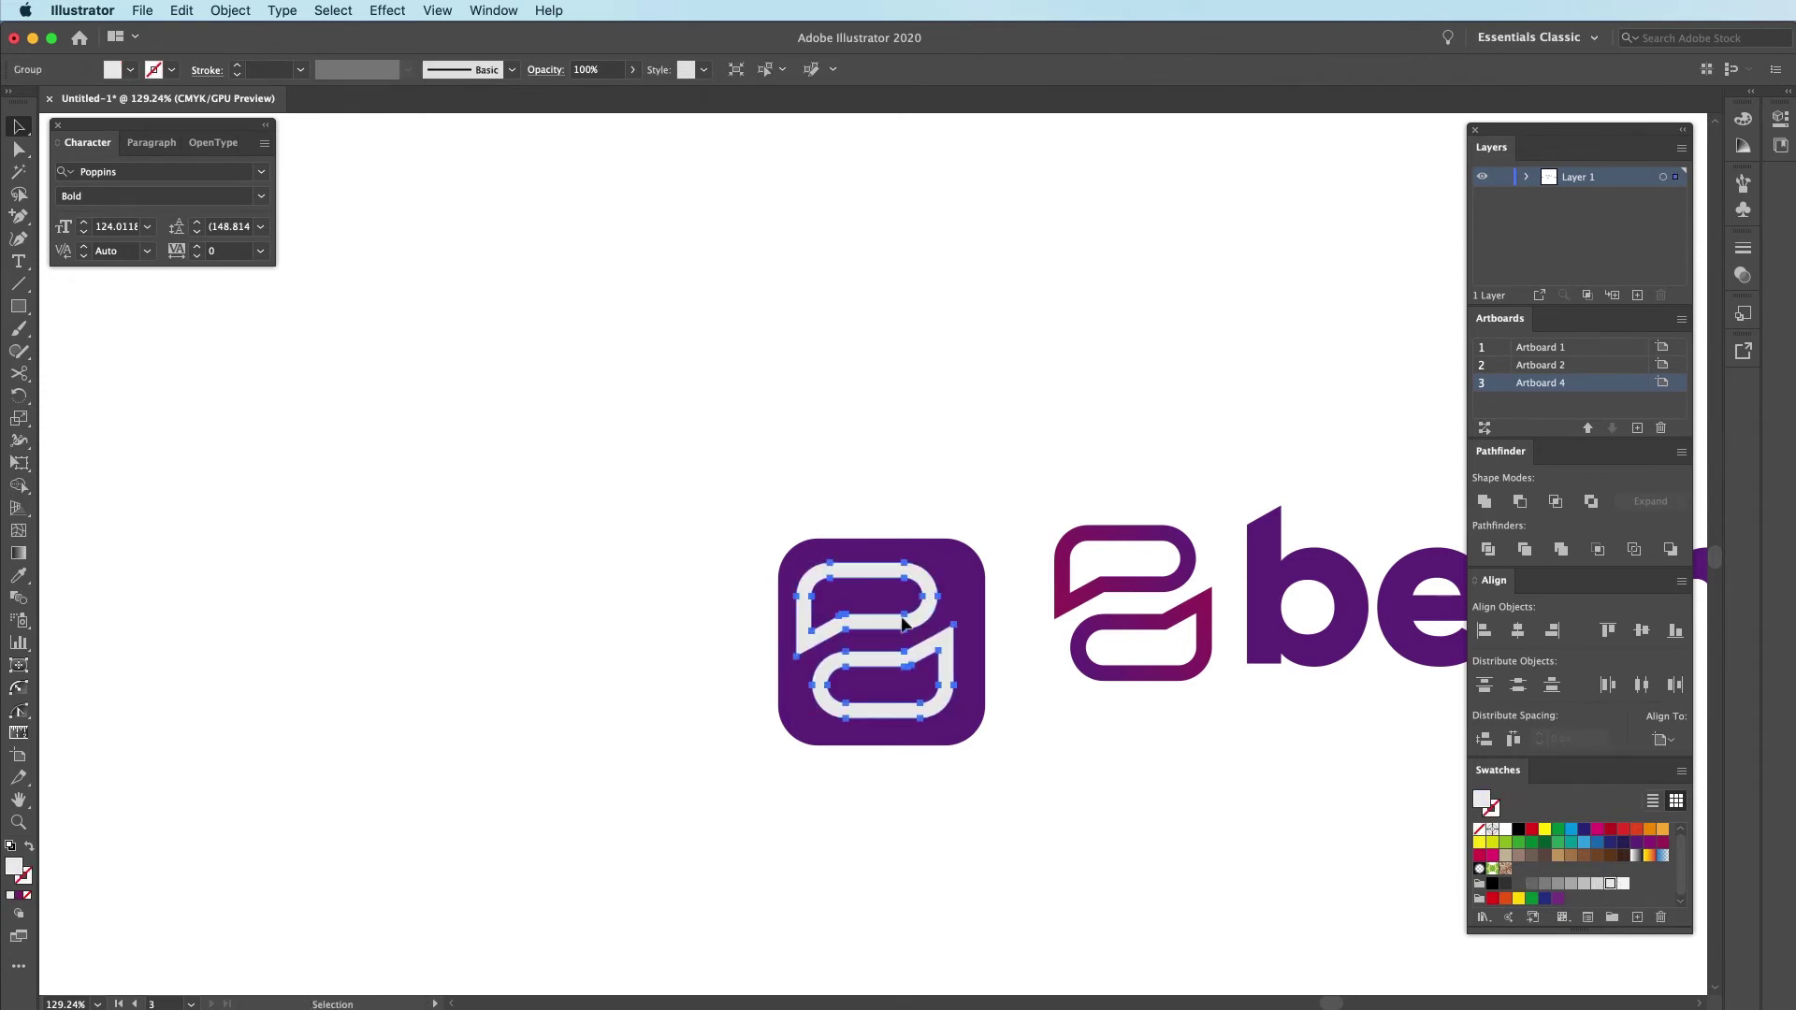
drag(922, 652, 933, 653)
mouse_move(964, 564)
mouse_down()
mouse_move(910, 617)
mouse_move(949, 573)
mouse_up()
Eyedropper the logo's purple-to-magenta gradient onto the rounded square and adjust its direction
click(952, 550)
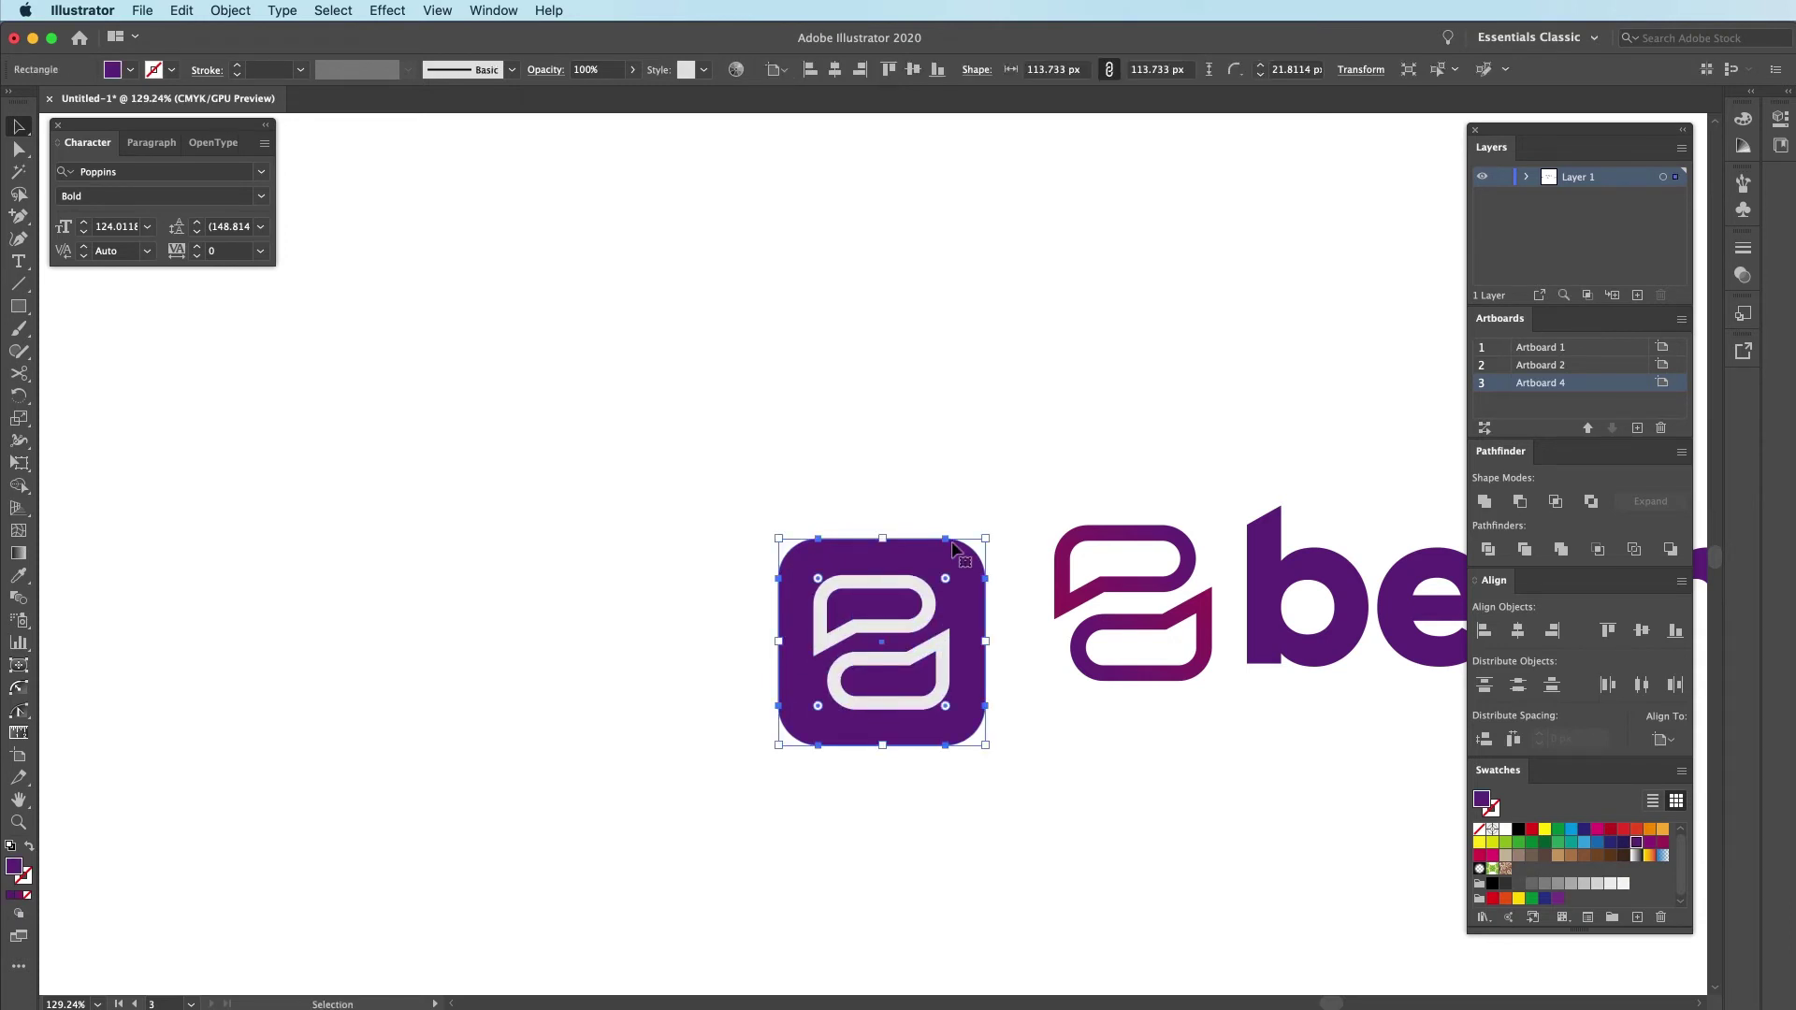
key(i)
click(1161, 576)
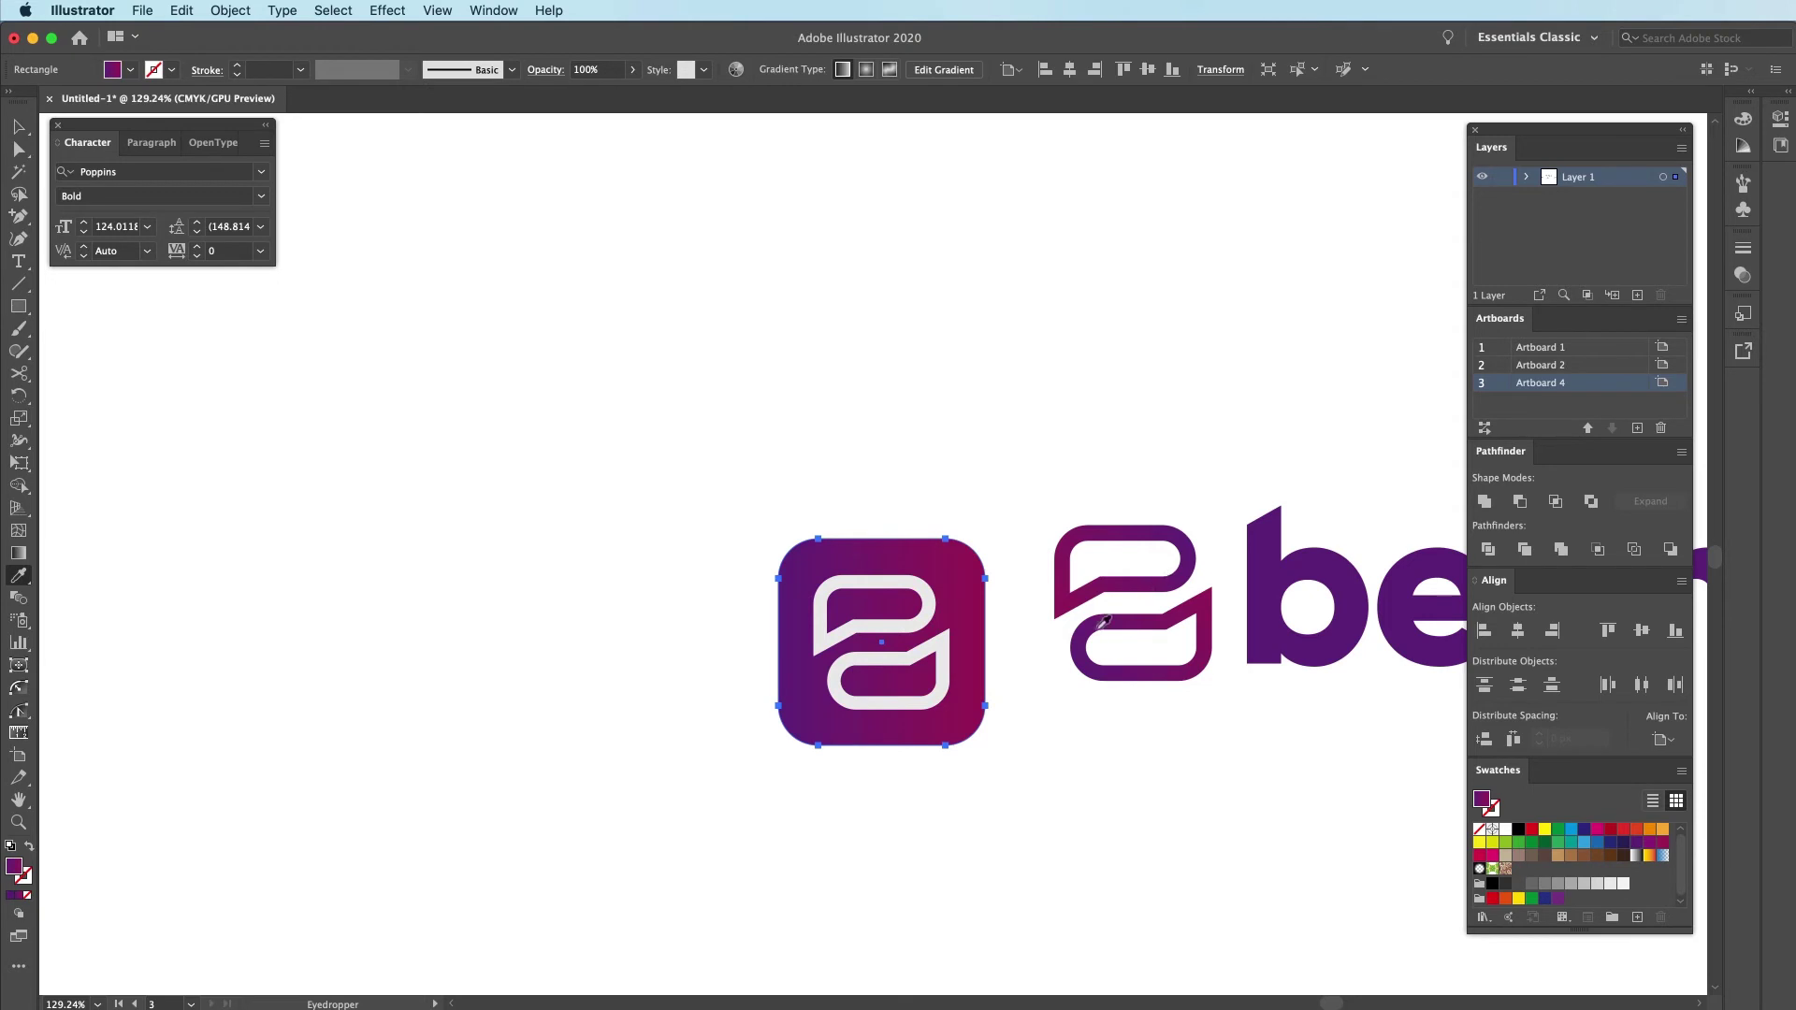
key(g)
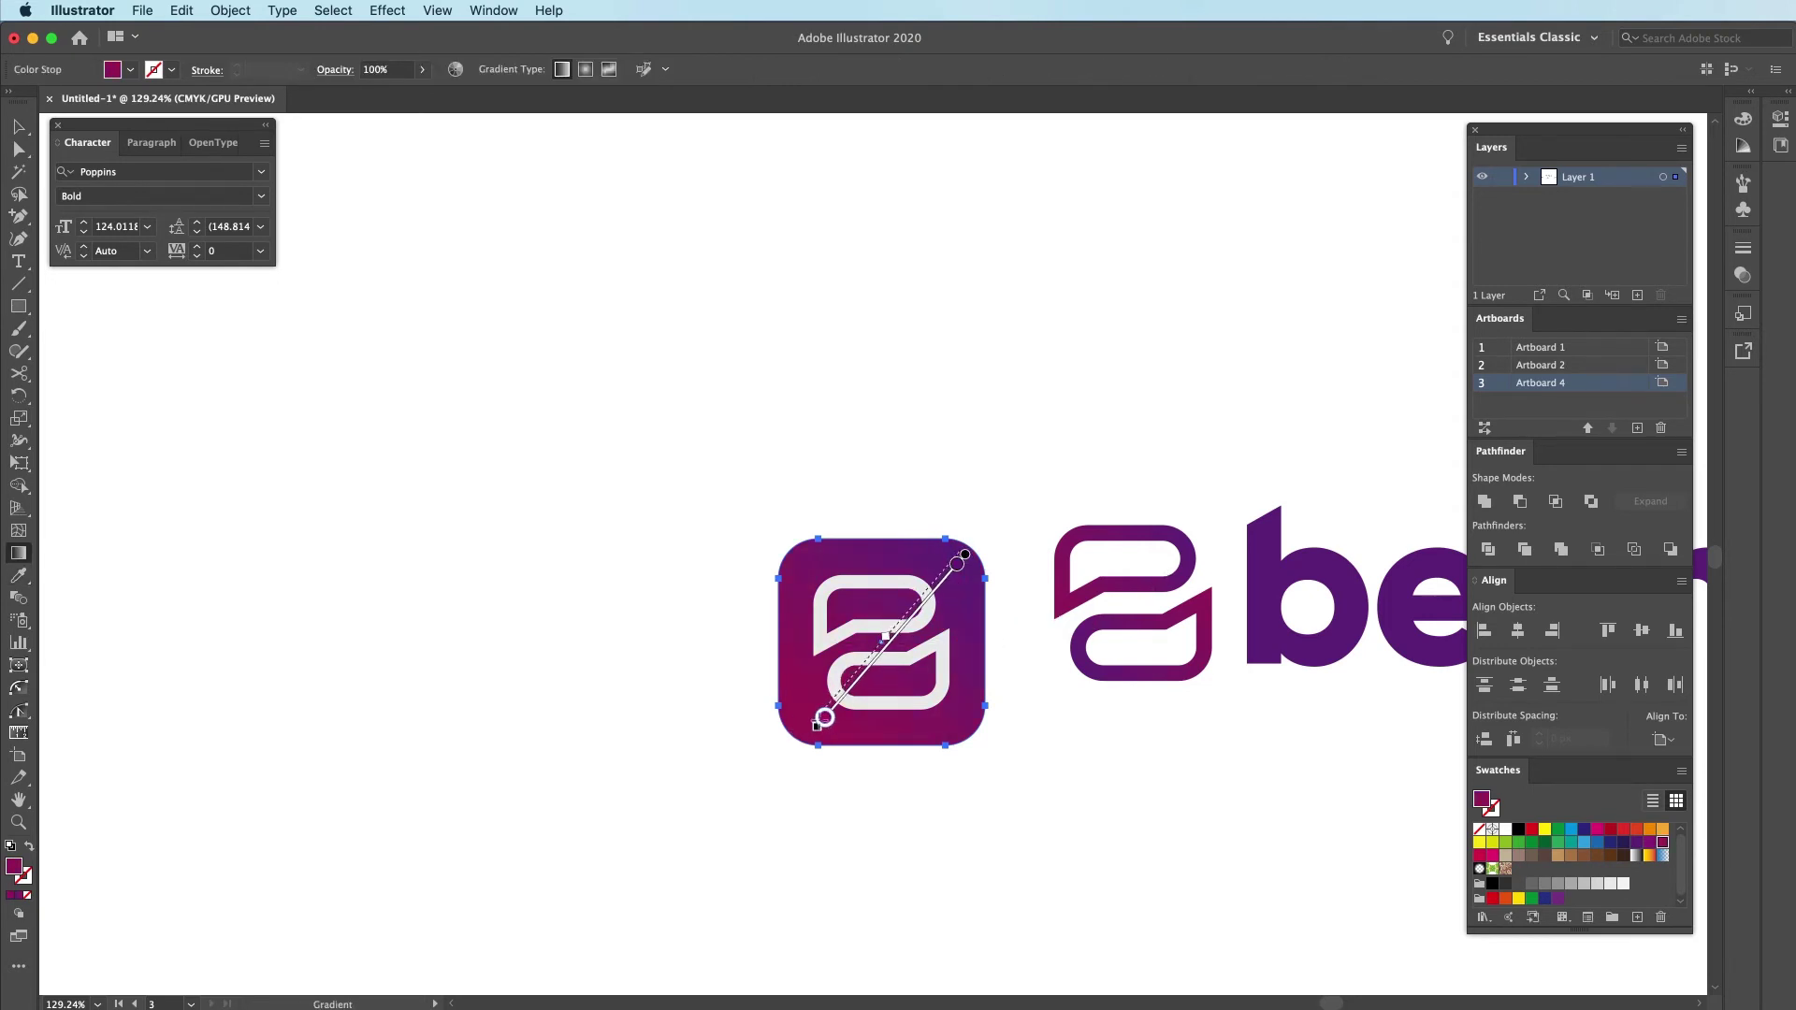
key(v)
Check the finished app icon, zooming out to view all artboards
click(906, 866)
key(z)
mouse_move(914, 745)
mouse_down()
mouse_move(323, 778)
mouse_move(902, 767)
mouse_up()
click(915, 670)
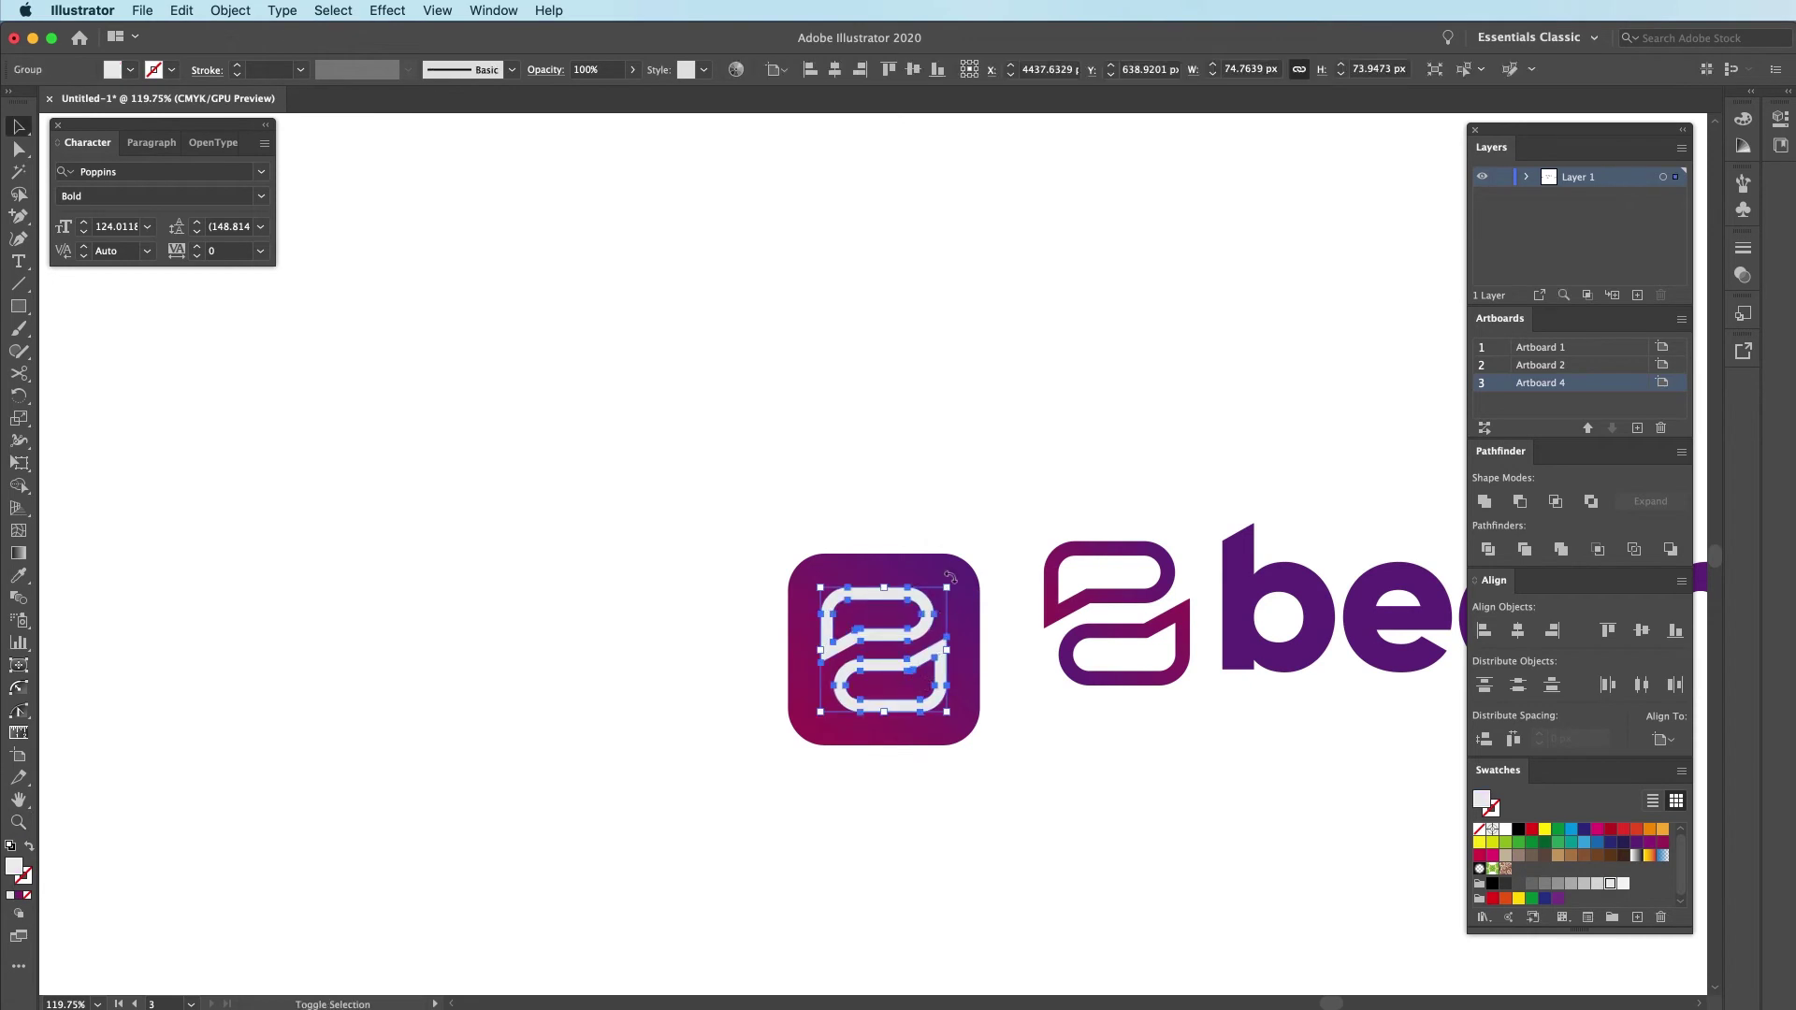
click(965, 526)
key(z)
drag(916, 594, 831, 611)
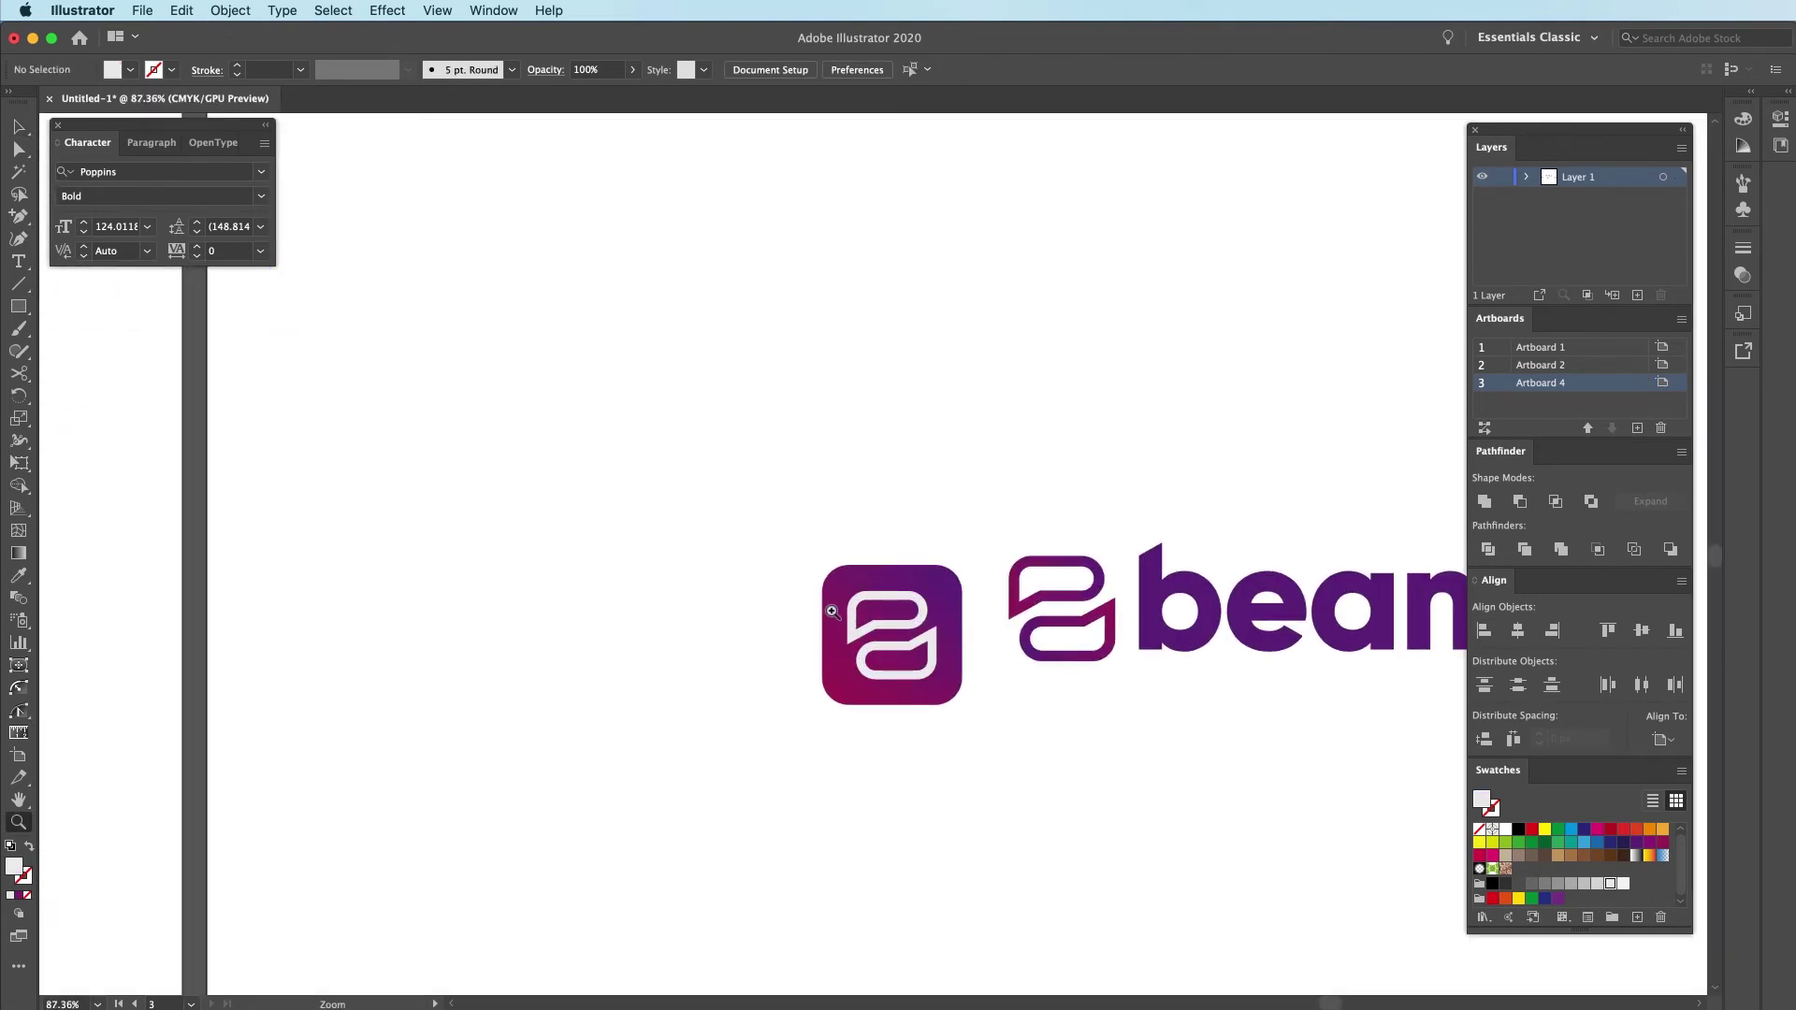
Show the rulers and place a horizontal guide at the top of the b
drag(575, 594, 572, 587)
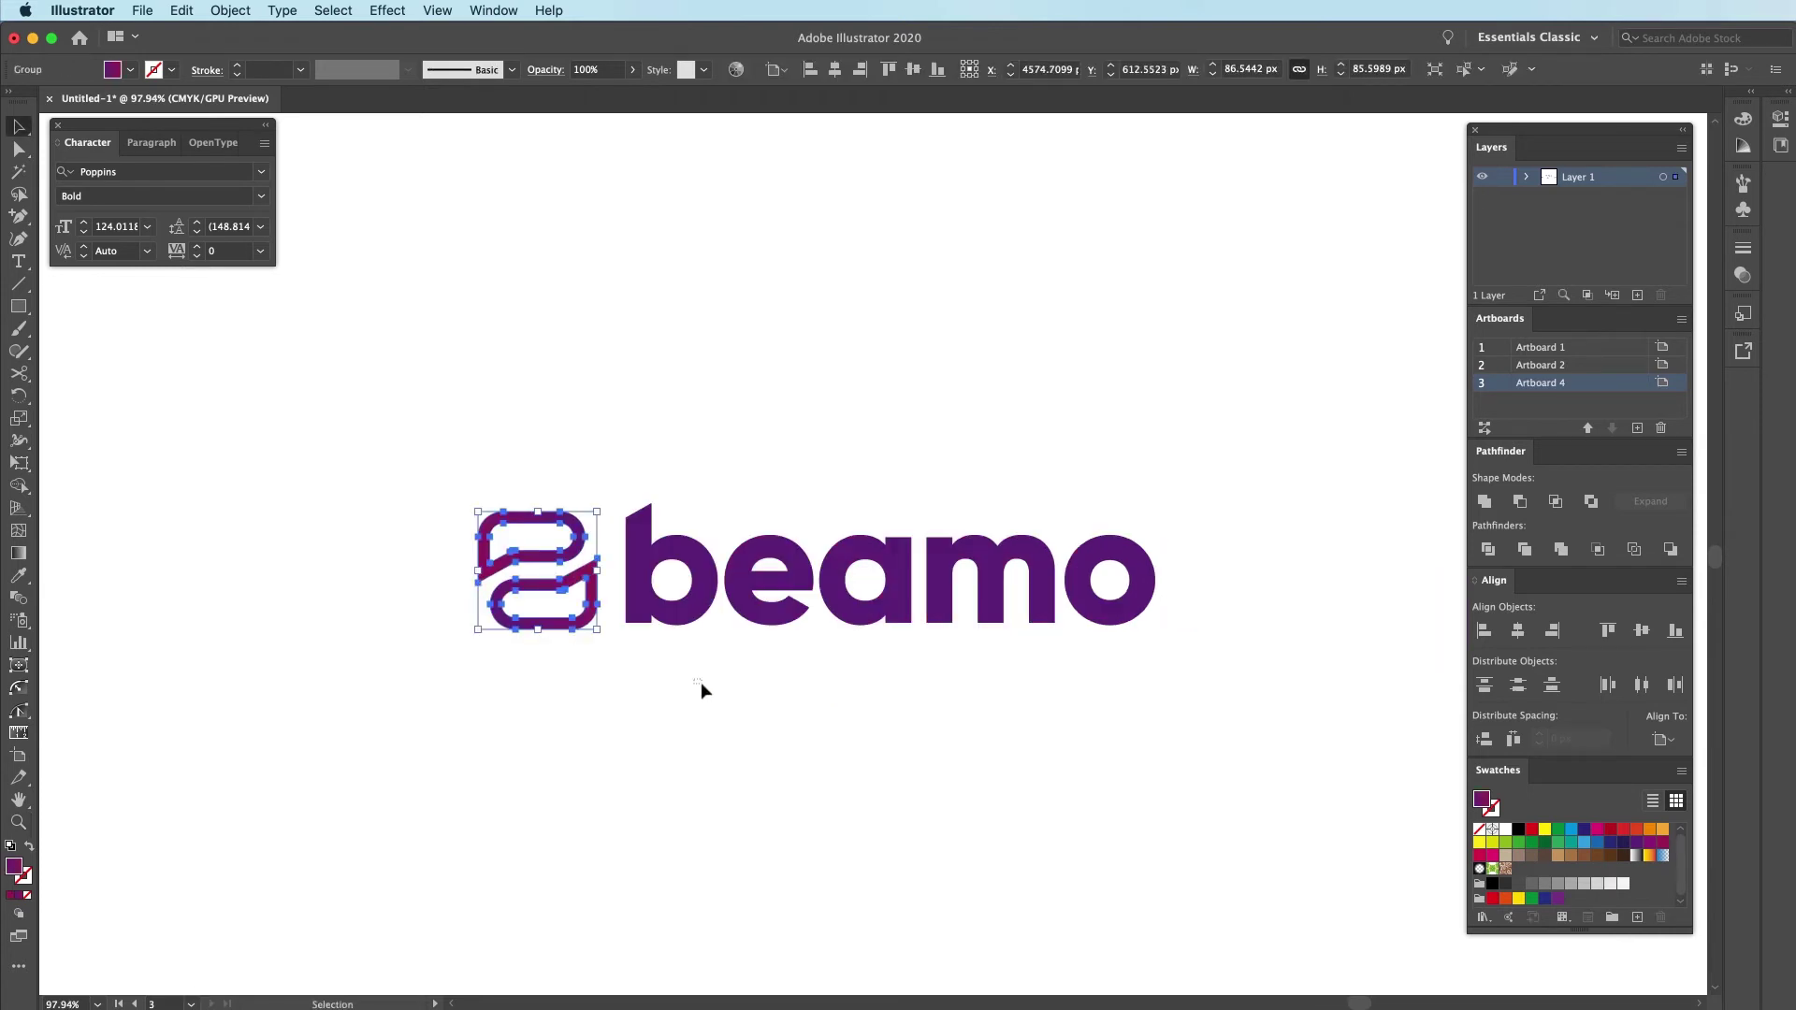
click(765, 682)
key(z)
drag(656, 665, 816, 652)
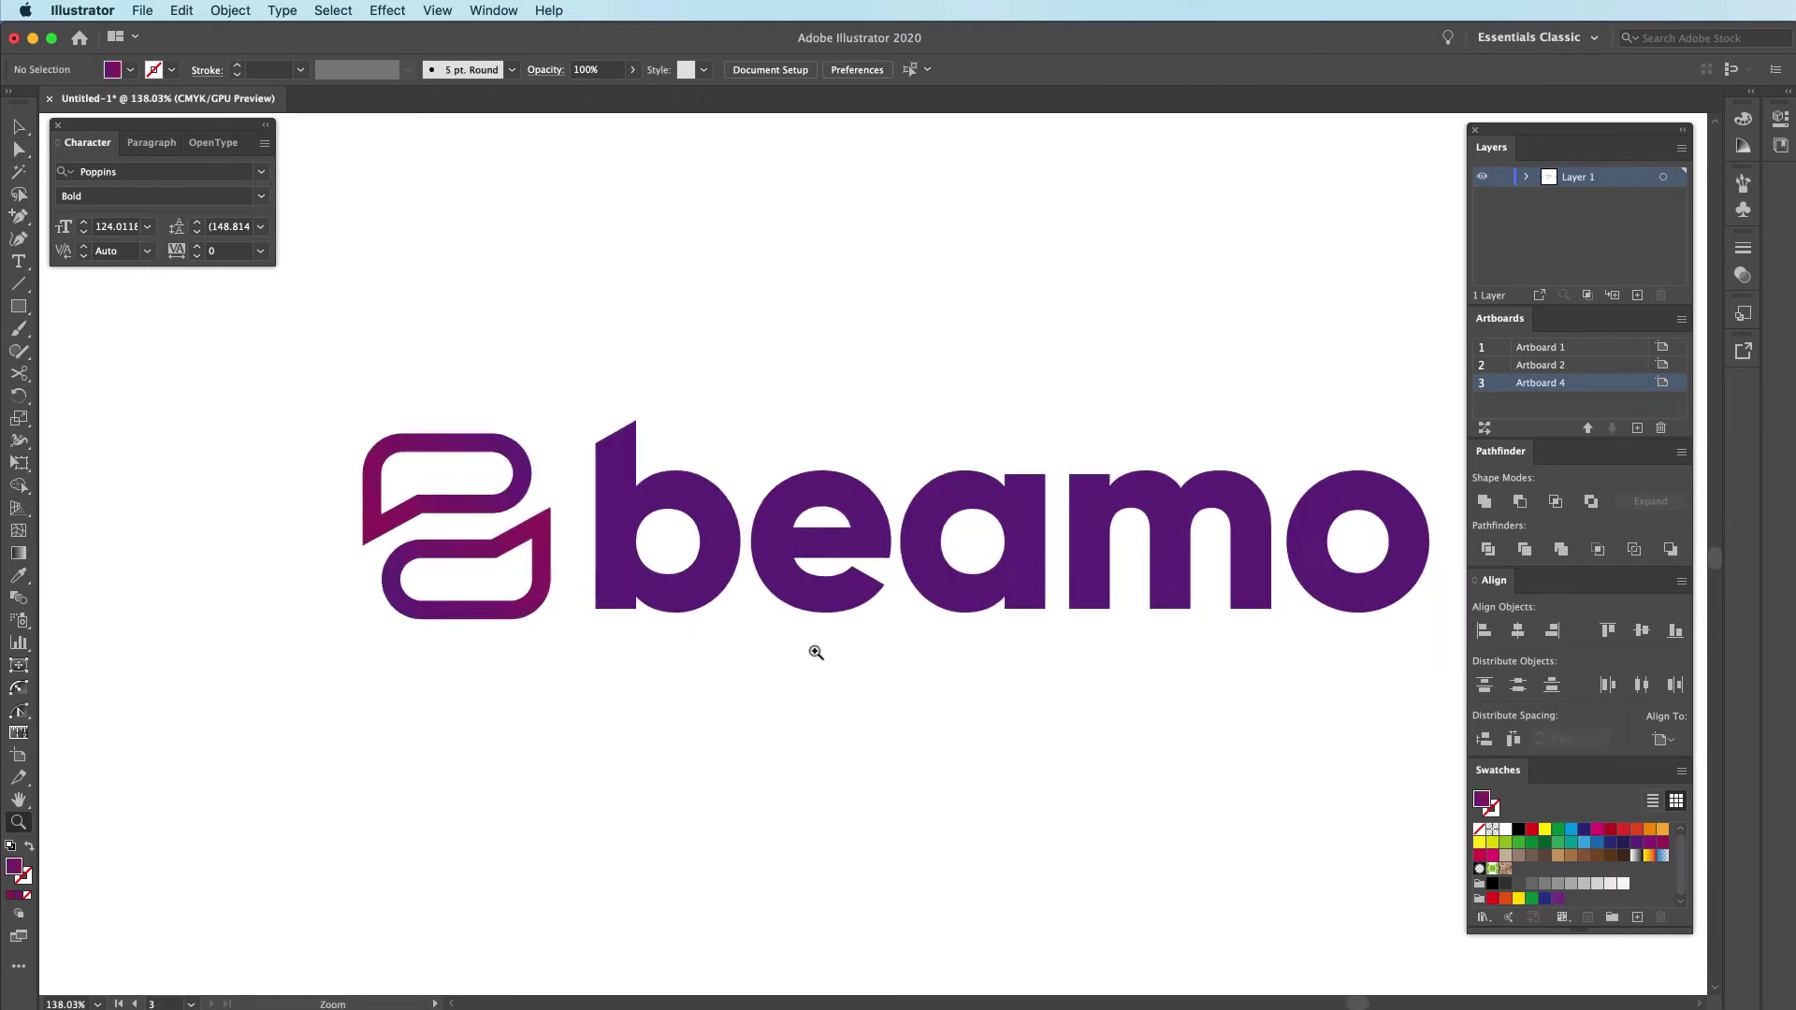
key(super+r)
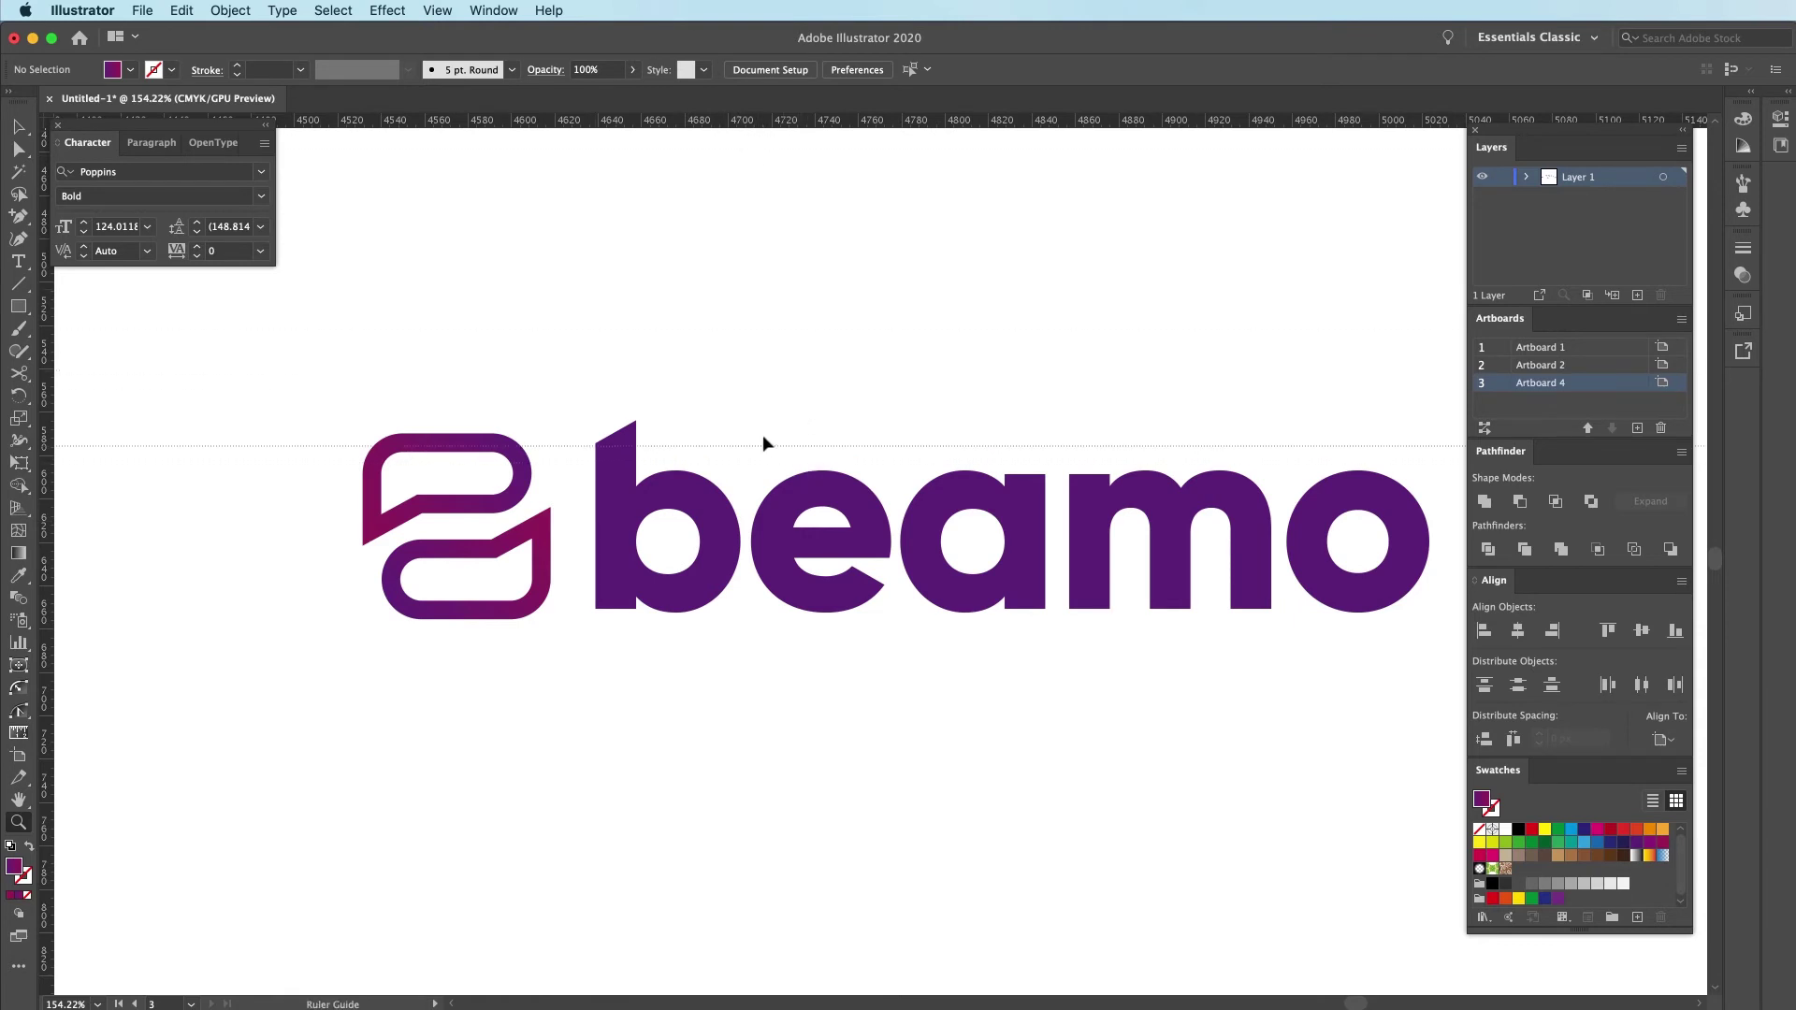
drag(647, 419, 638, 420)
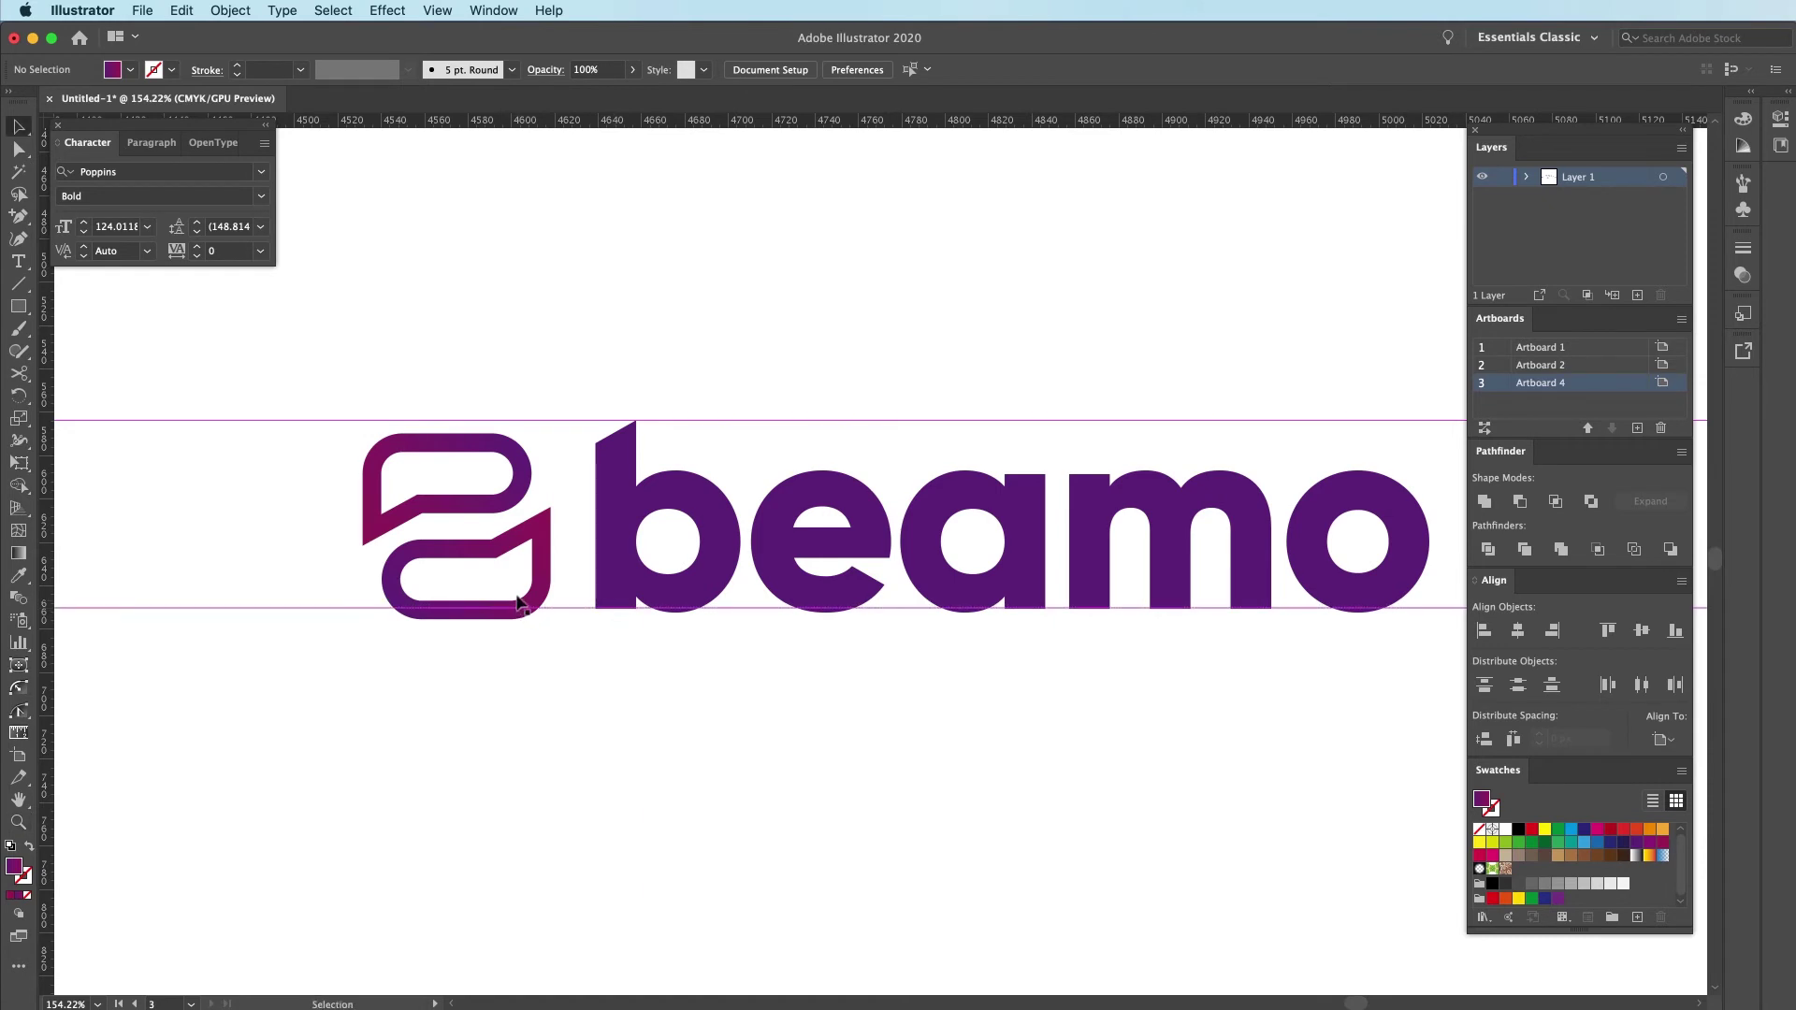
Move the bubble mark between the guides and scale its top to the upper guide
drag(327, 393, 327, 392)
drag(552, 431, 547, 437)
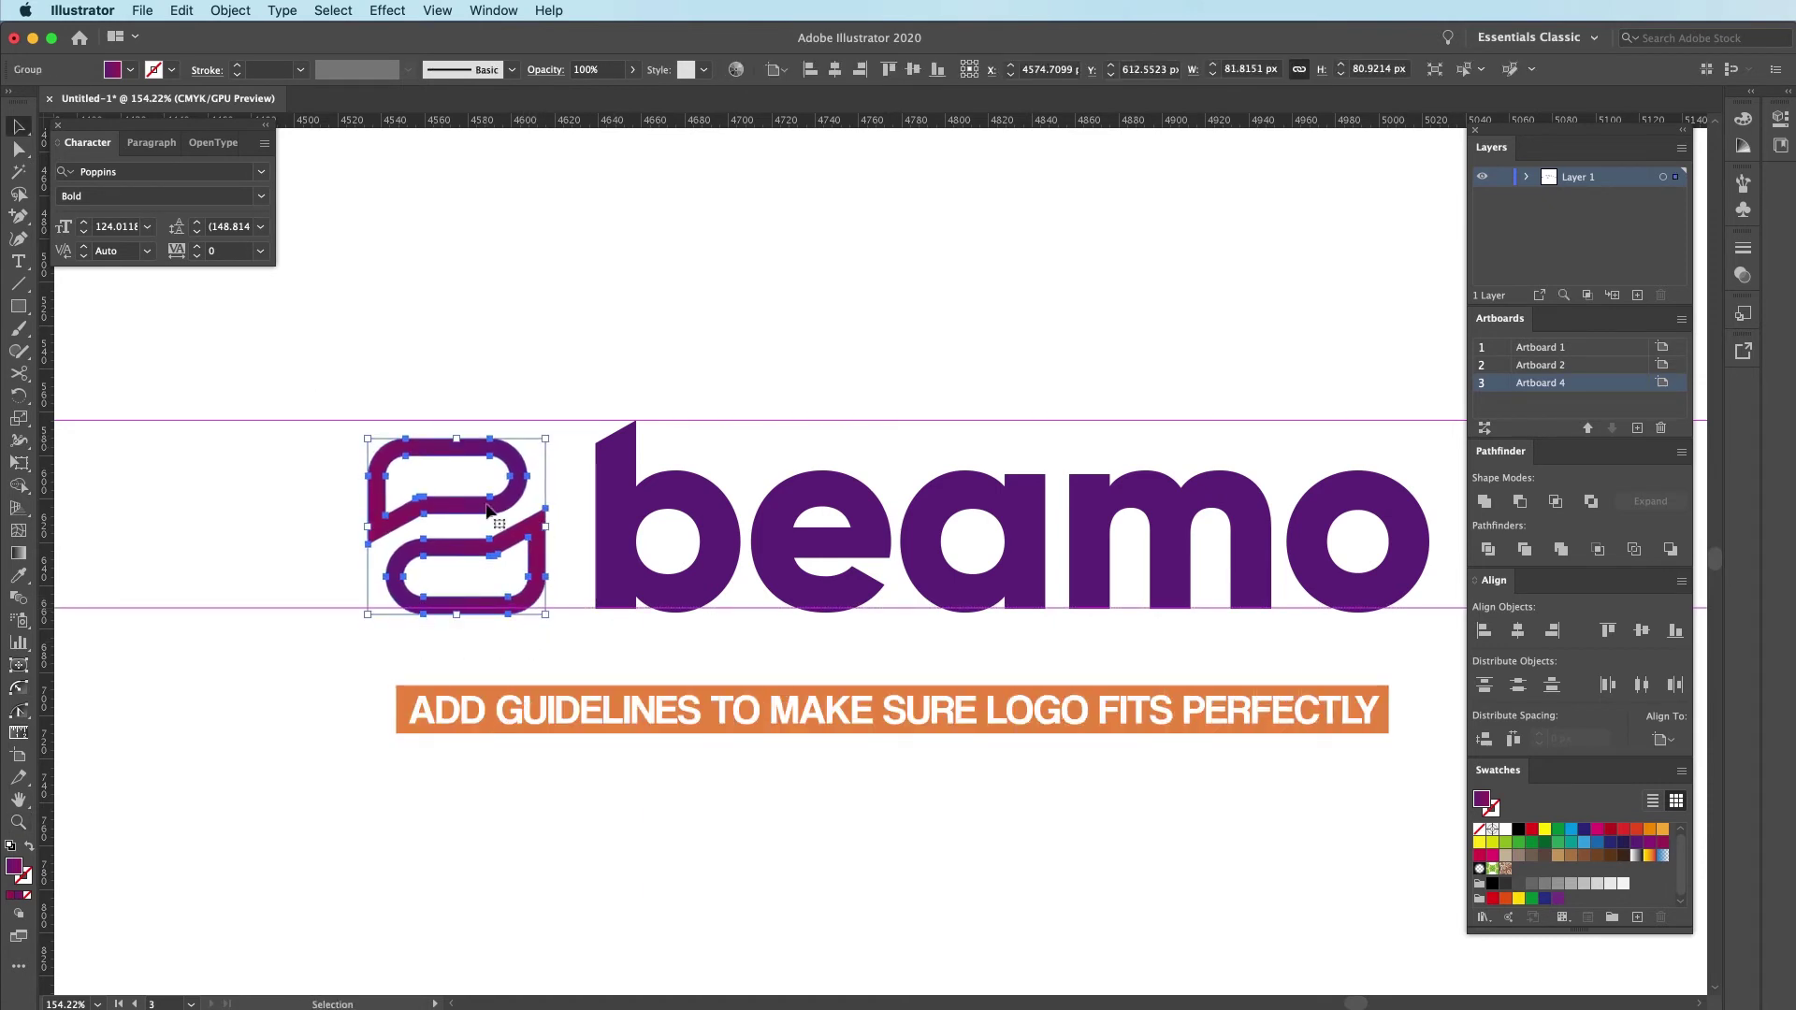
drag(486, 510, 492, 500)
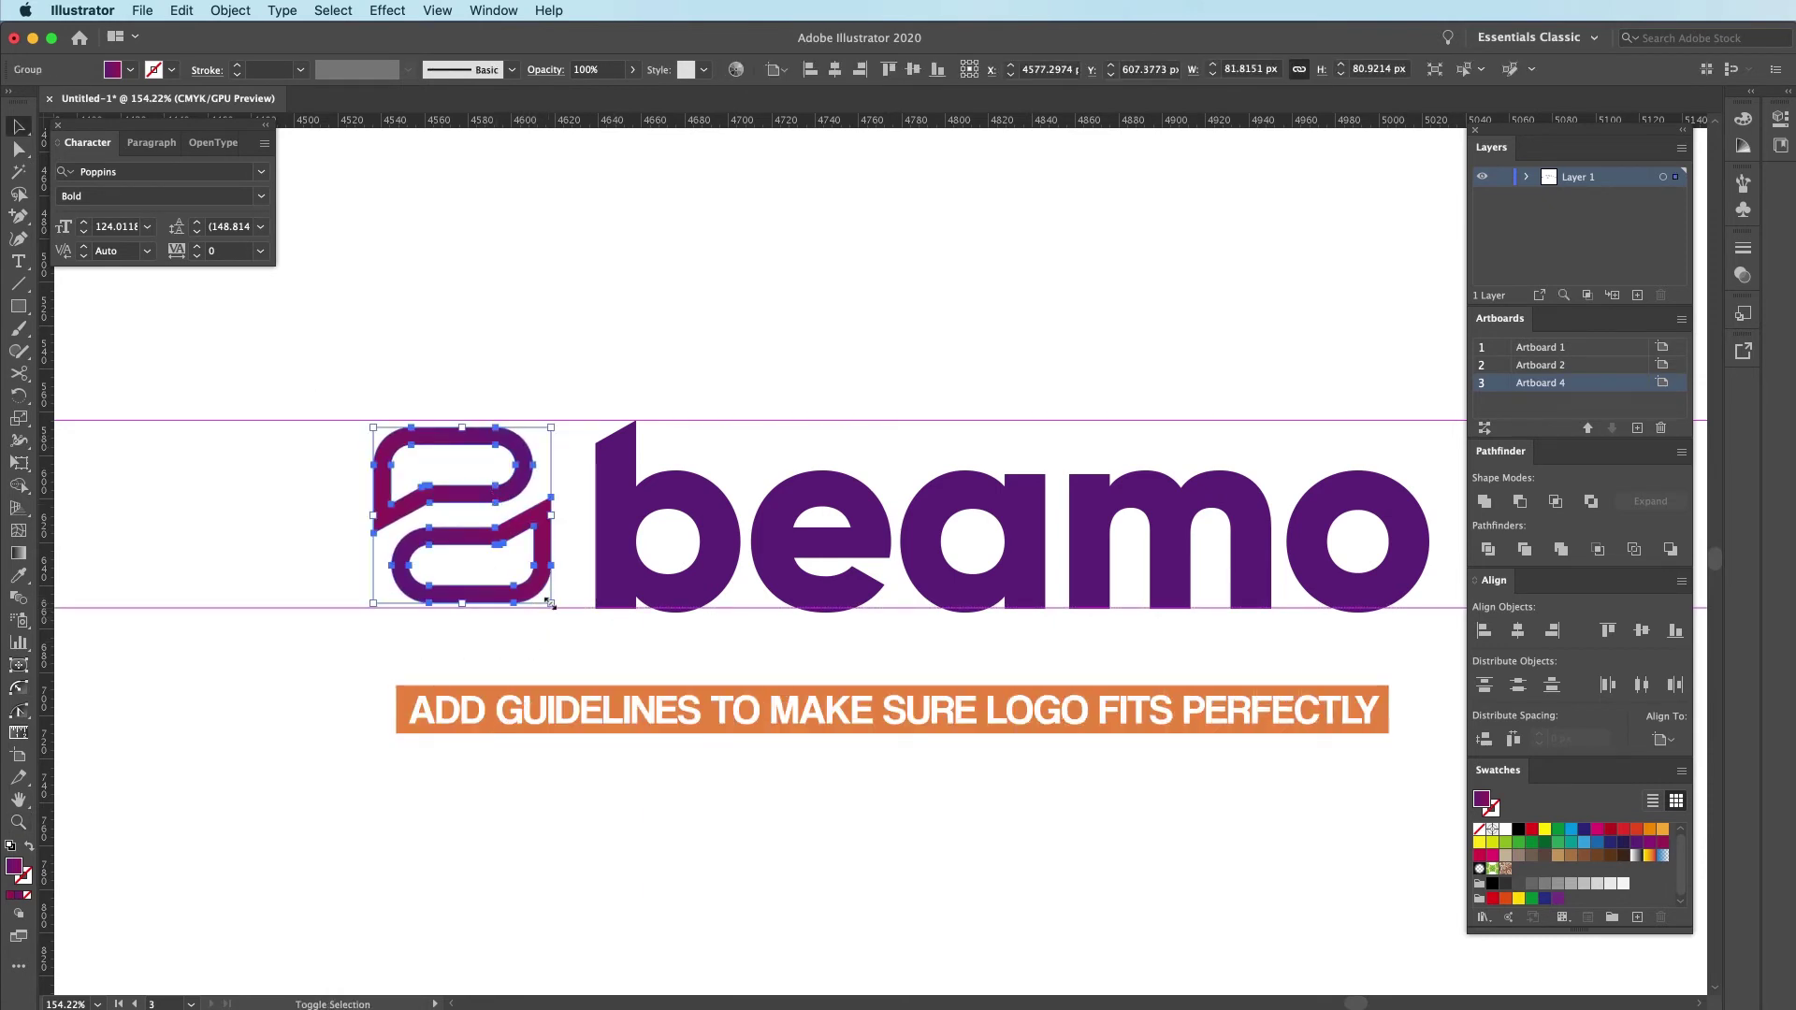
drag(547, 600, 560, 609)
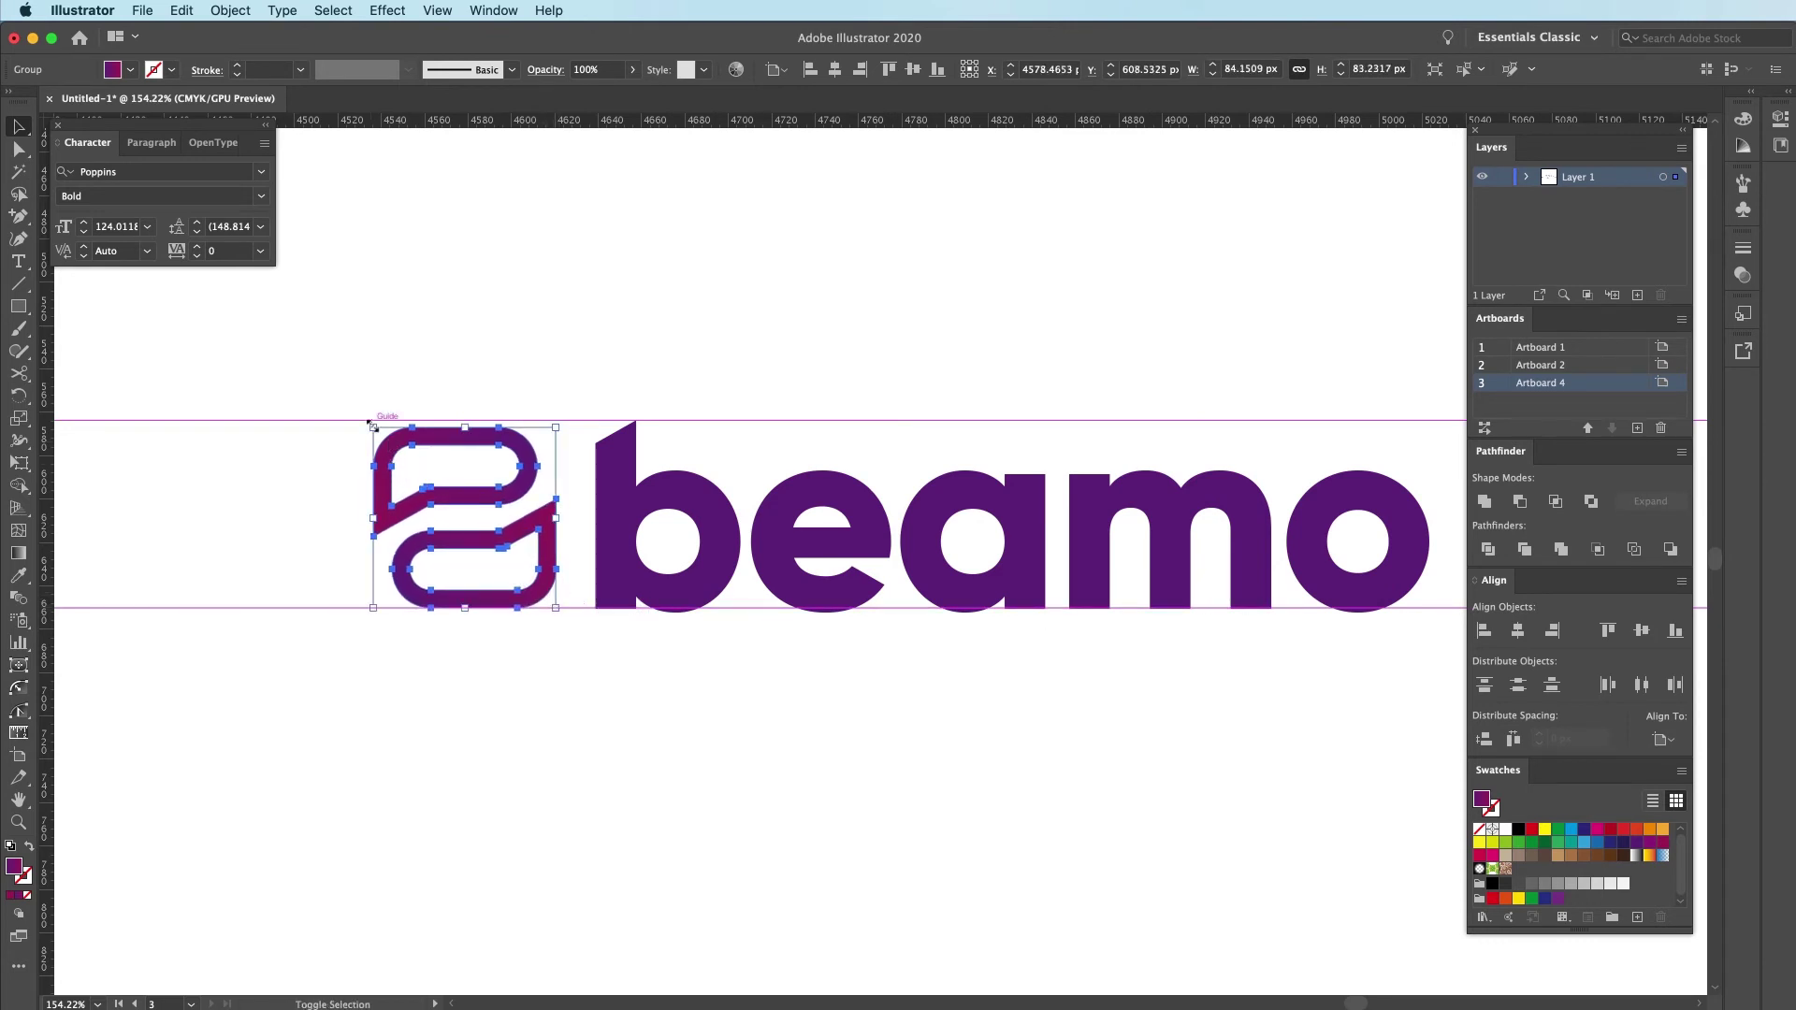
drag(373, 427, 367, 420)
click(550, 414)
Shrink the bubble mark further so it fits between the two guides
key(z)
drag(572, 429, 375, 493)
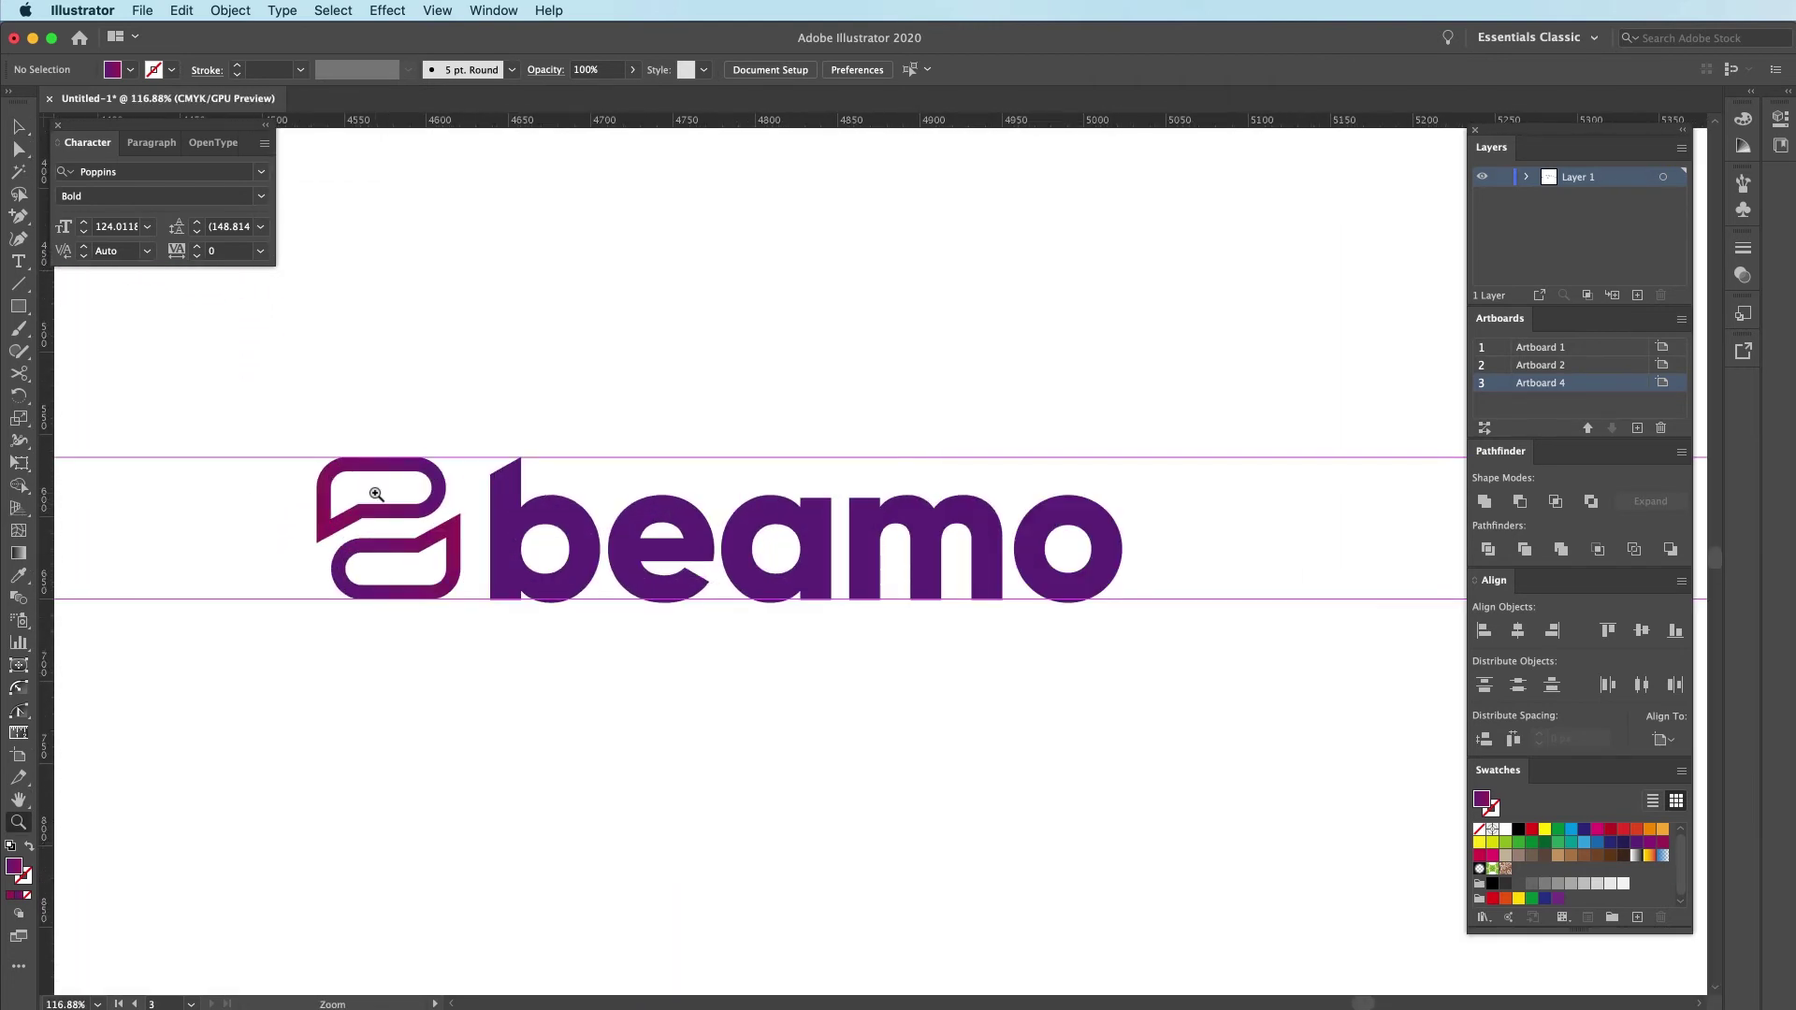
drag(614, 410, 684, 559)
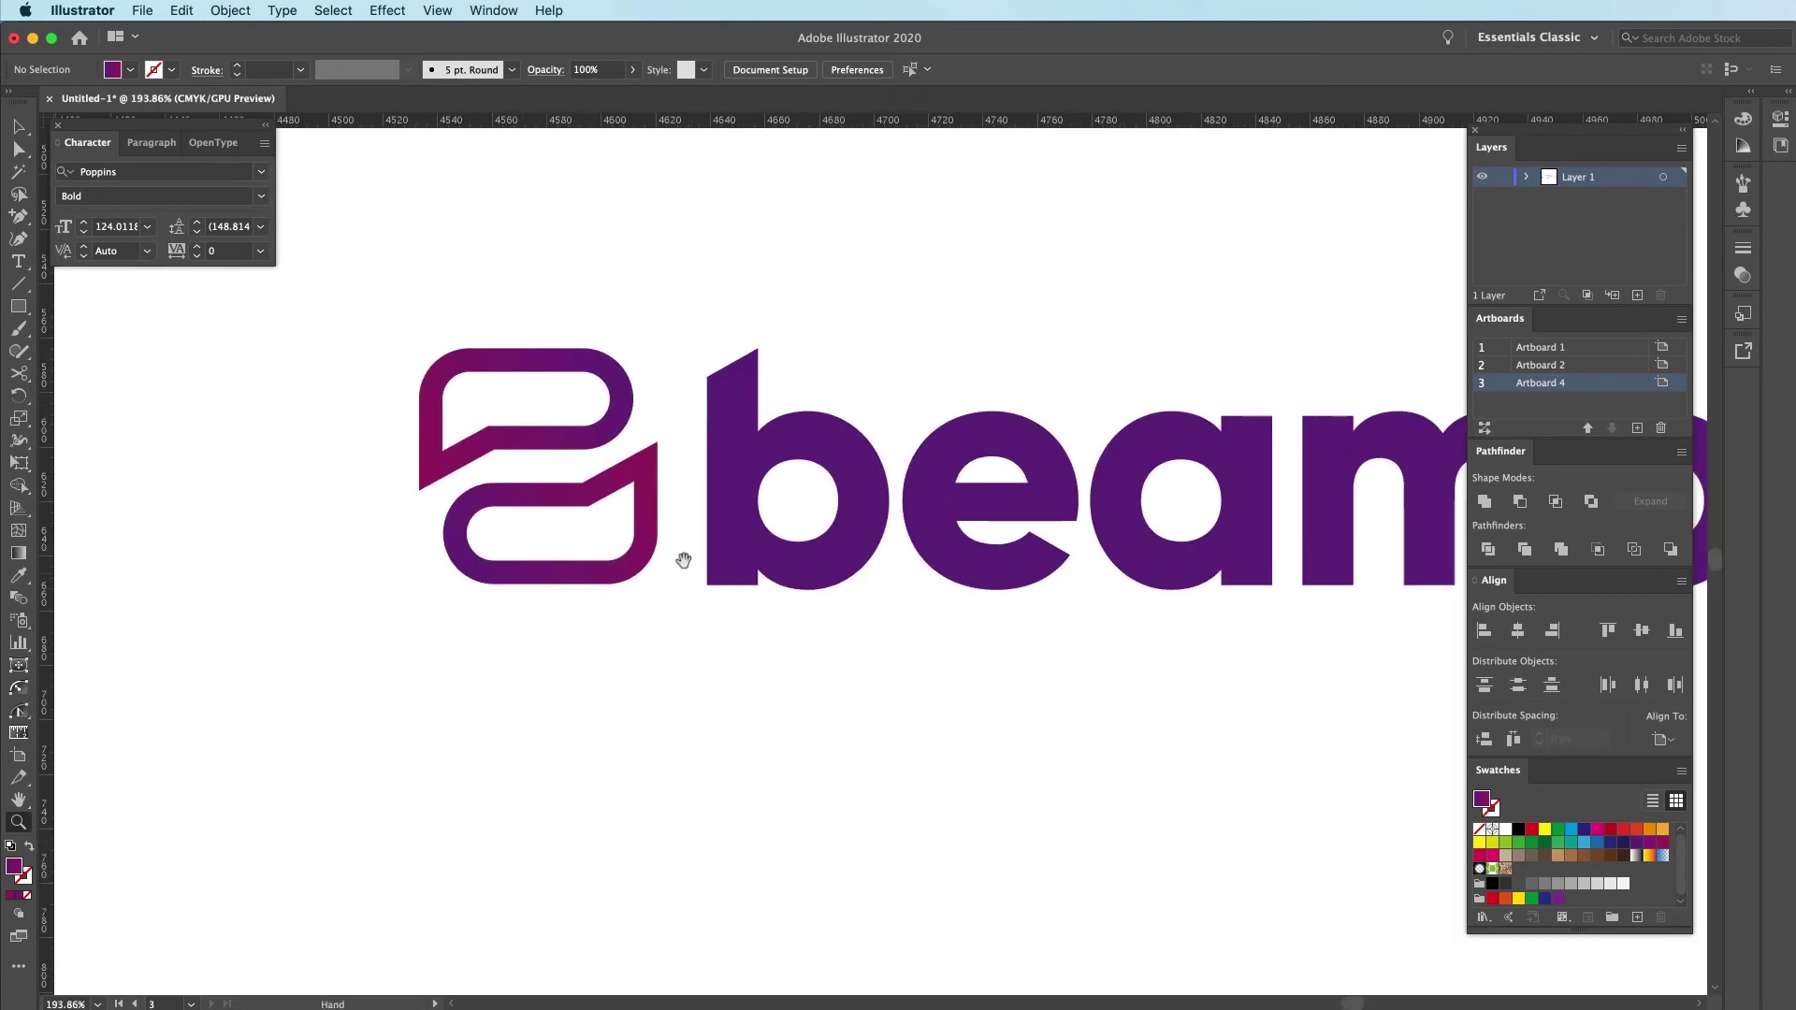
scroll(739, 449, up, 3)
key(a)
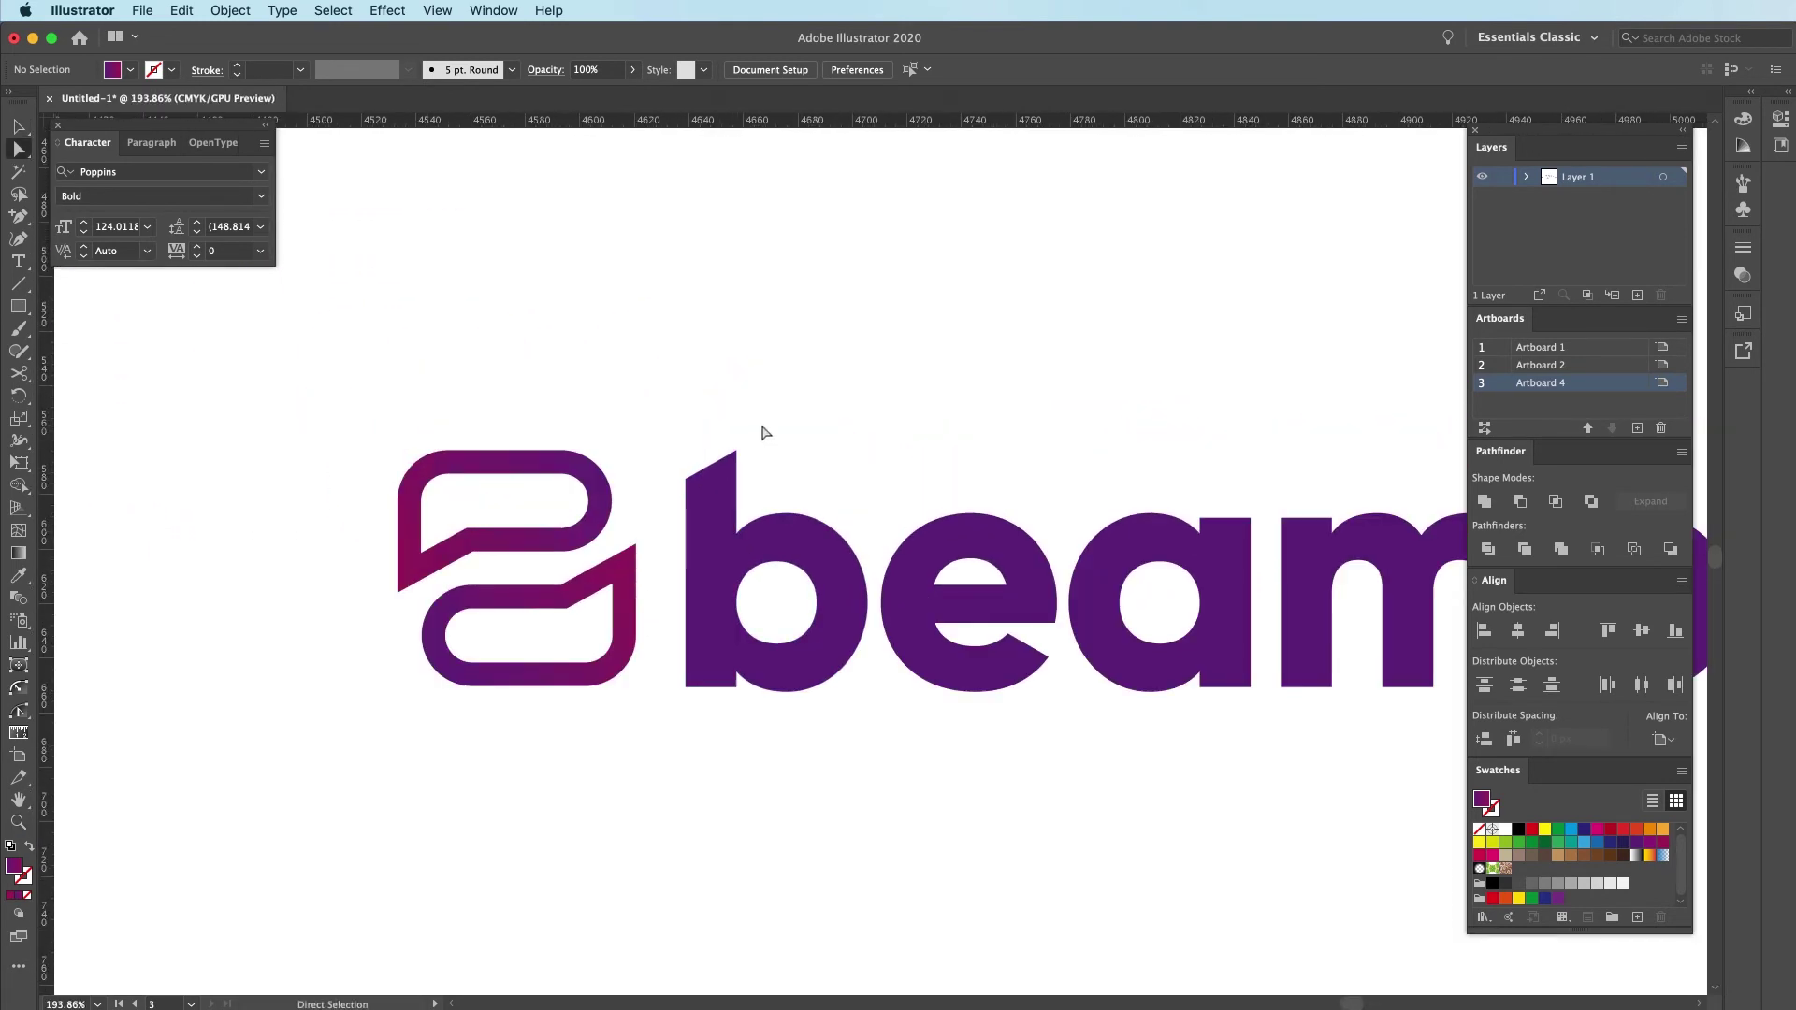
drag(690, 502, 689, 502)
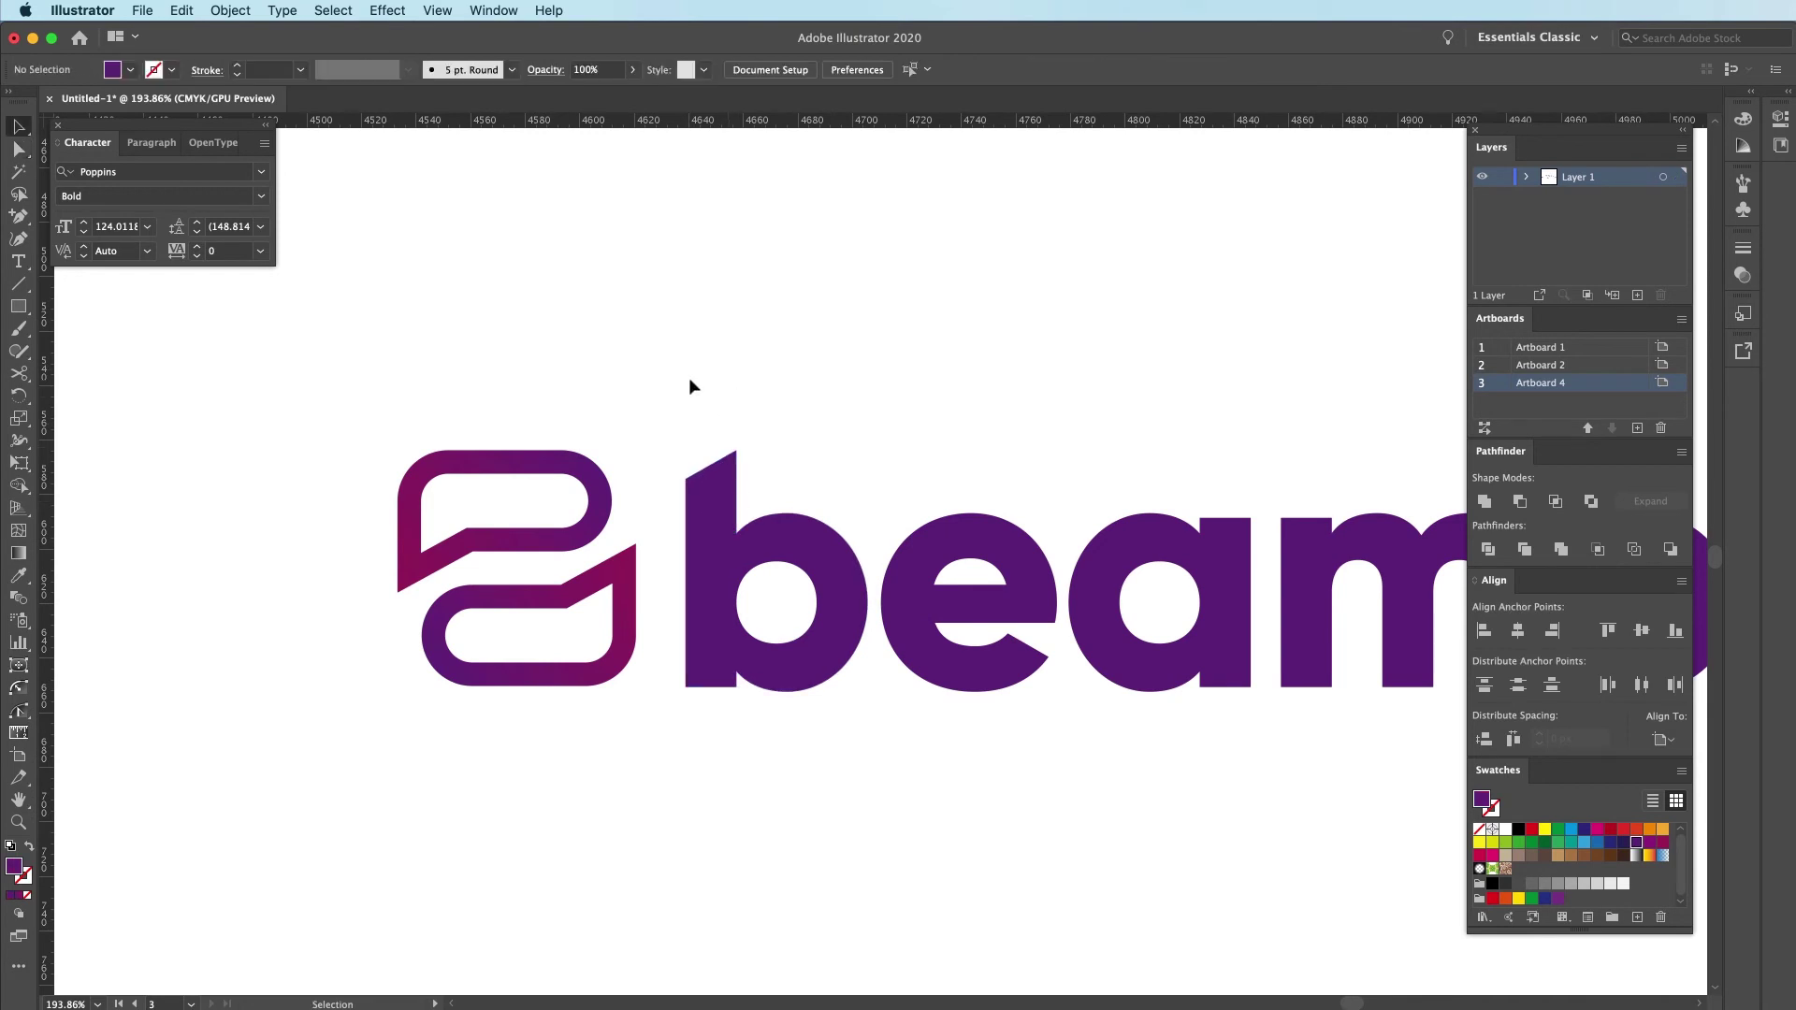
drag(344, 610, 344, 608)
drag(396, 455, 413, 466)
click(513, 388)
key(z)
drag(885, 511, 114, 468)
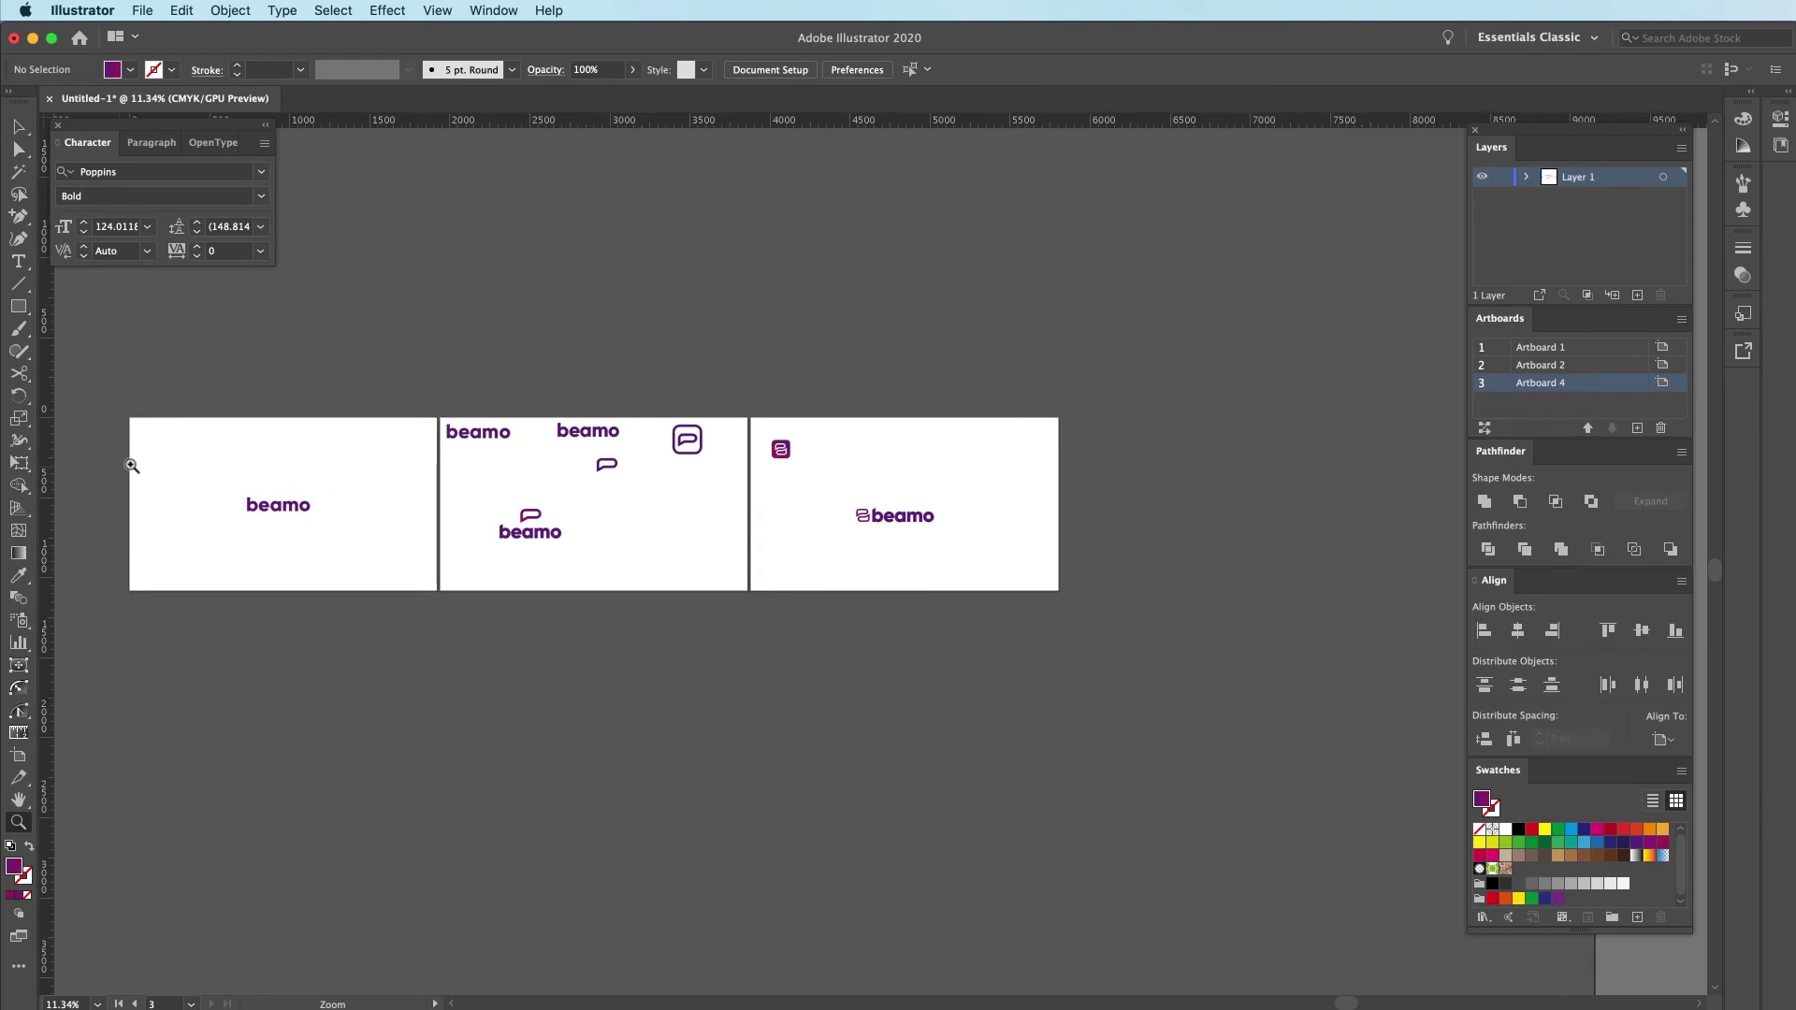
scroll(882, 511, up, 8)
scroll(832, 503, down, 7)
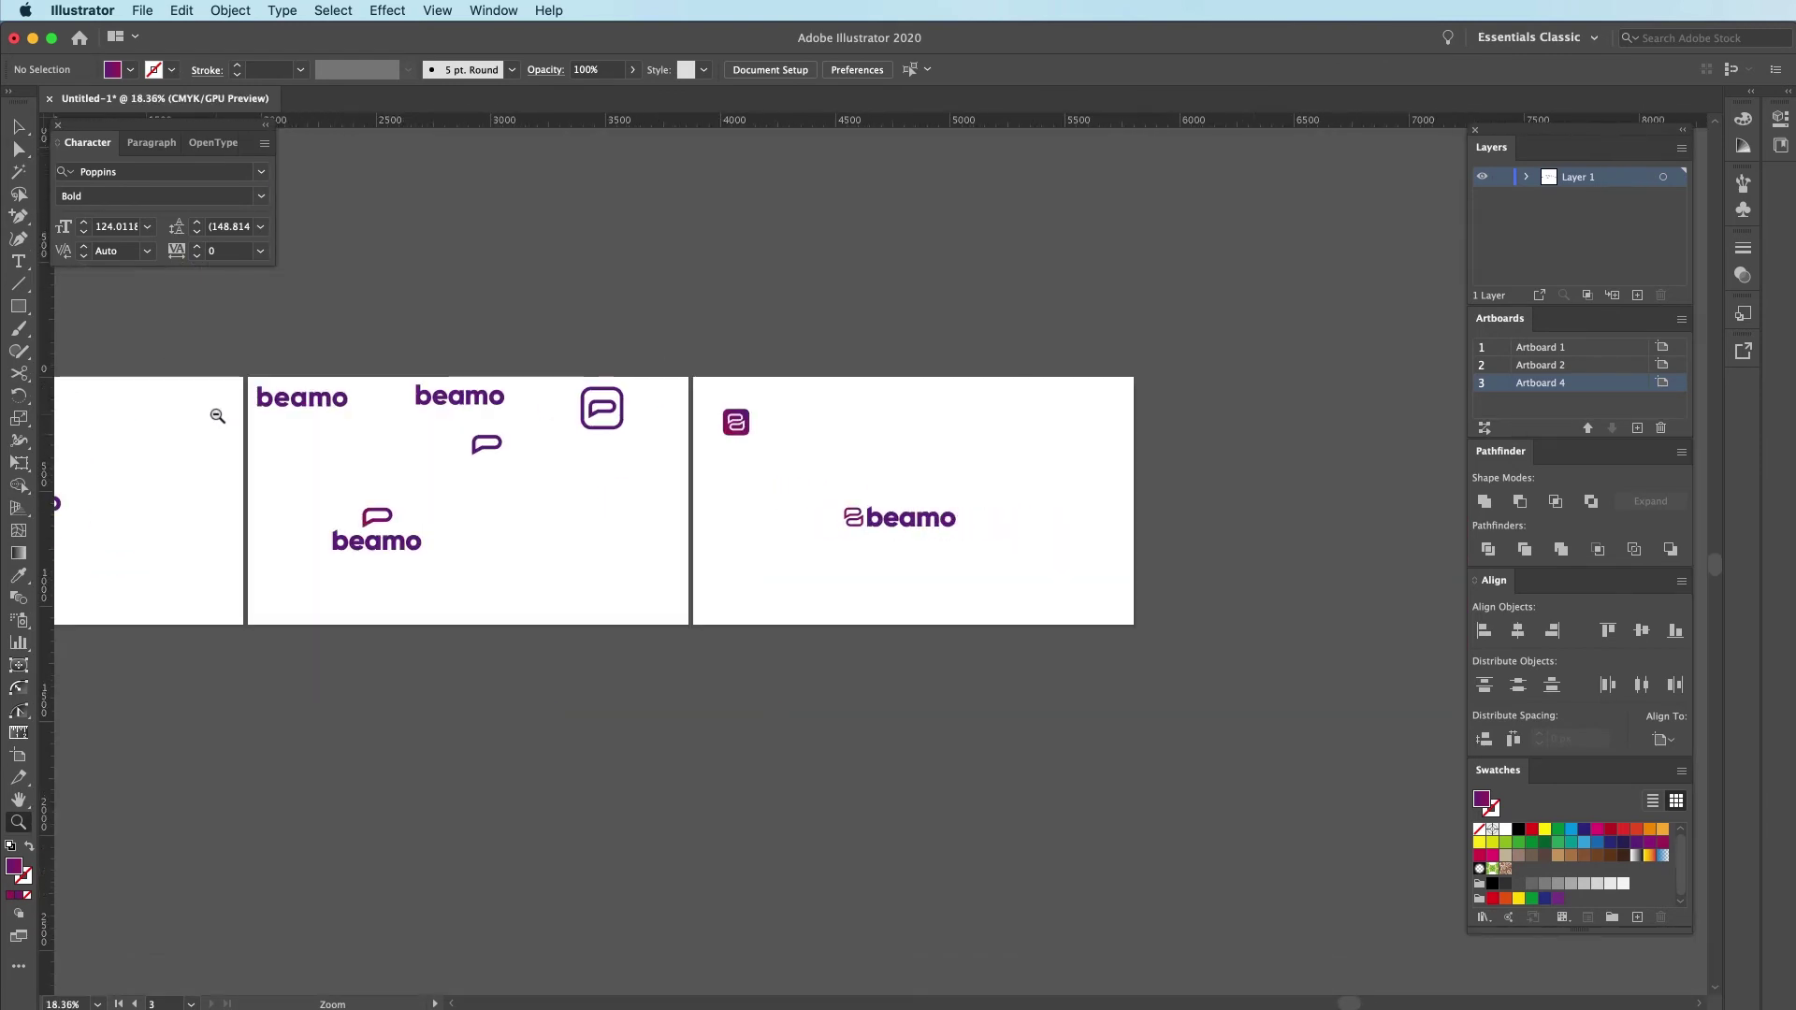
scroll(590, 473, up, 6)
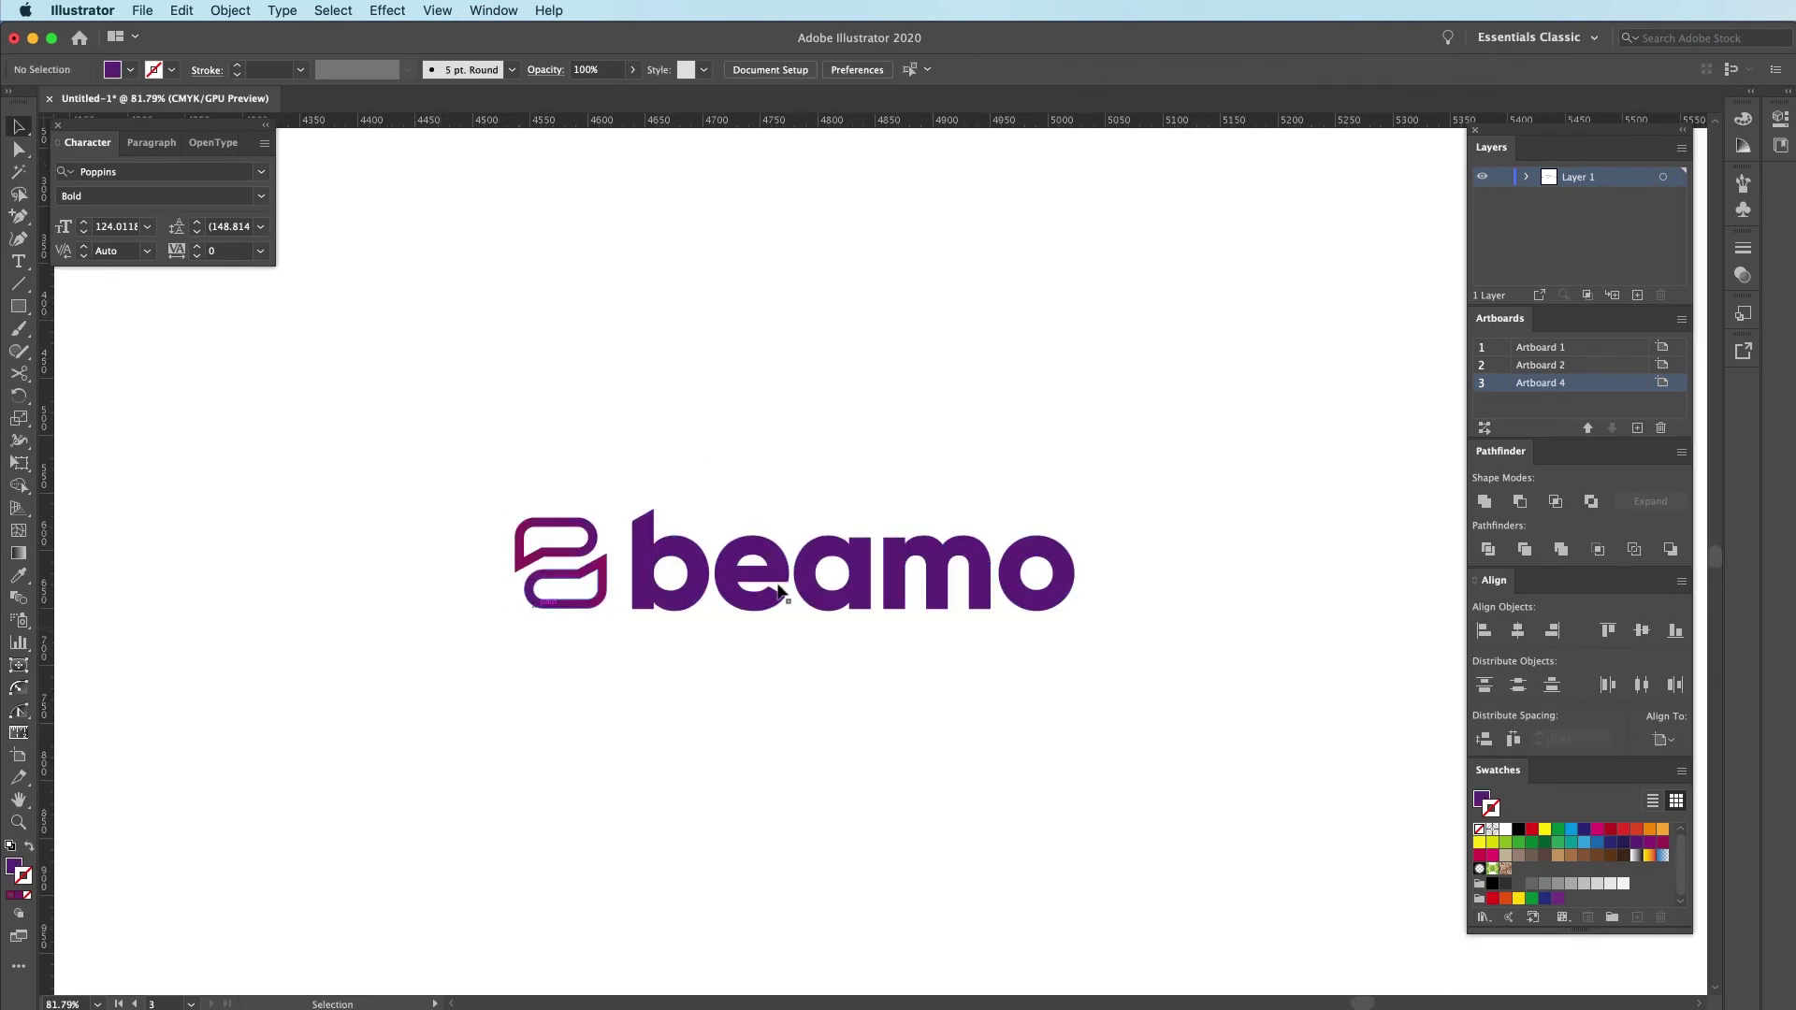
Select the double-bubble mark and beamo wordmark together and drag them to the artboard centre
drag(842, 429, 449, 654)
drag(723, 593, 792, 552)
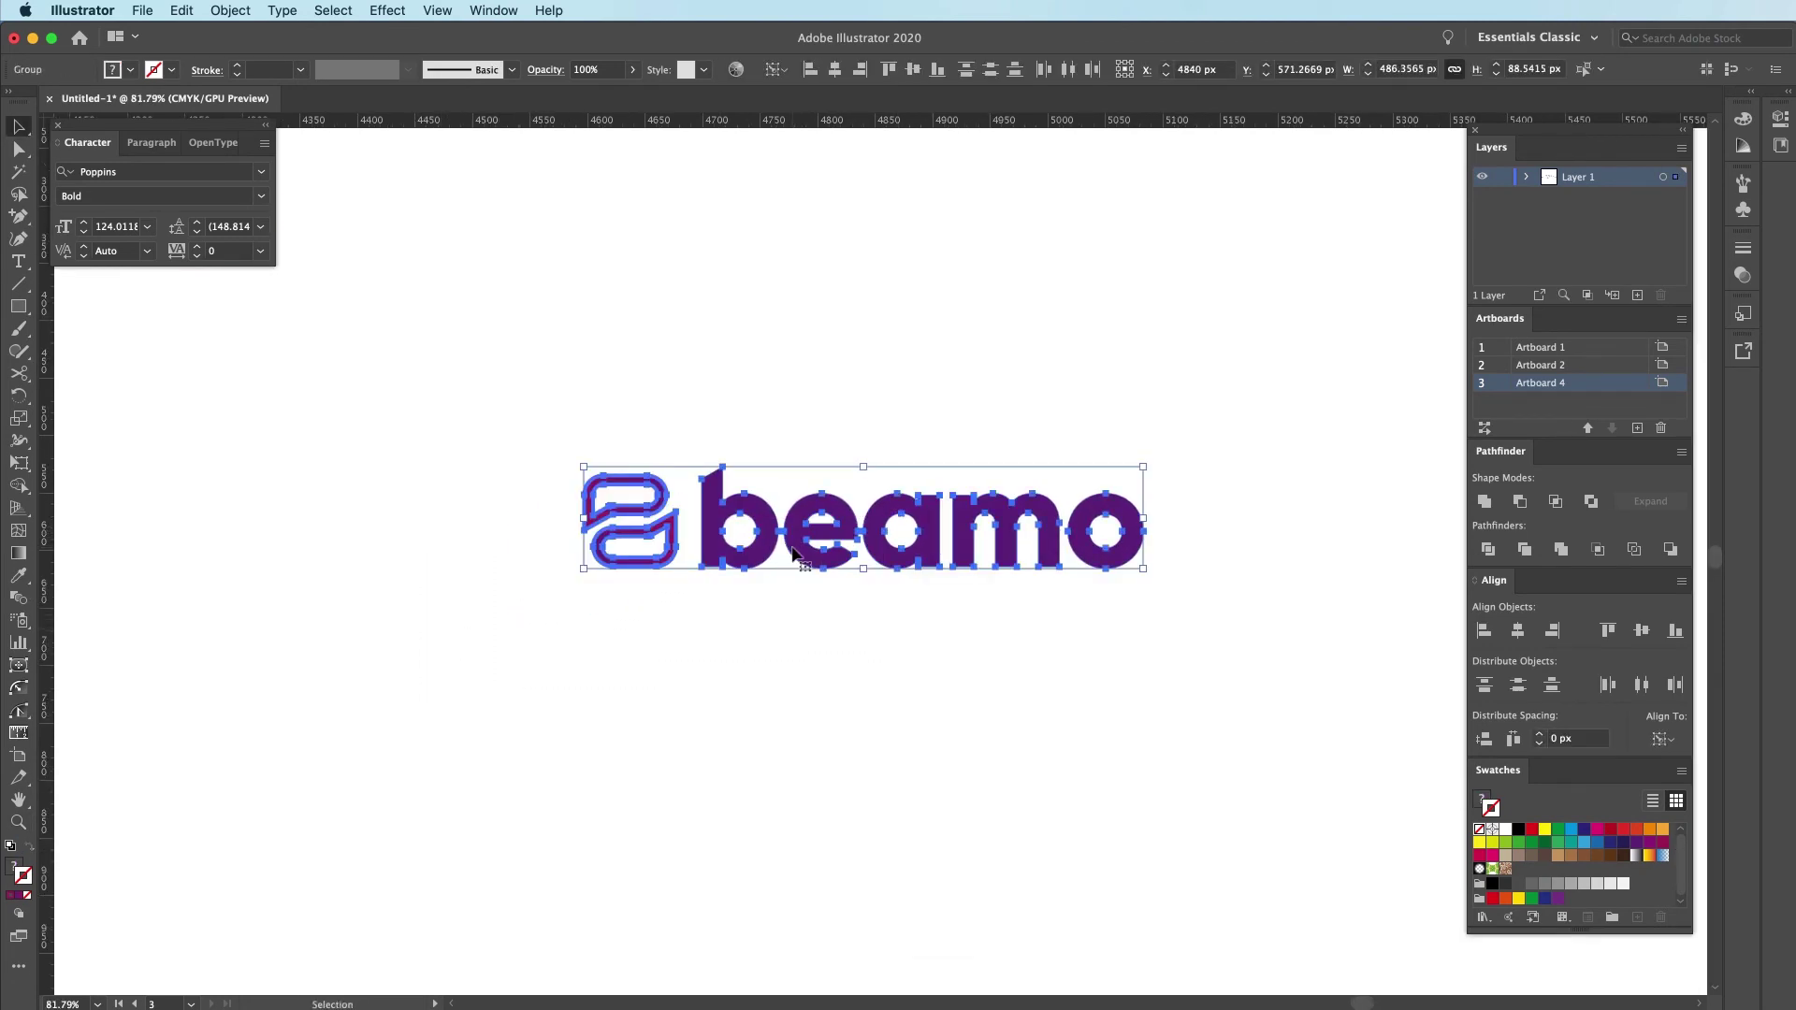
click(1014, 646)
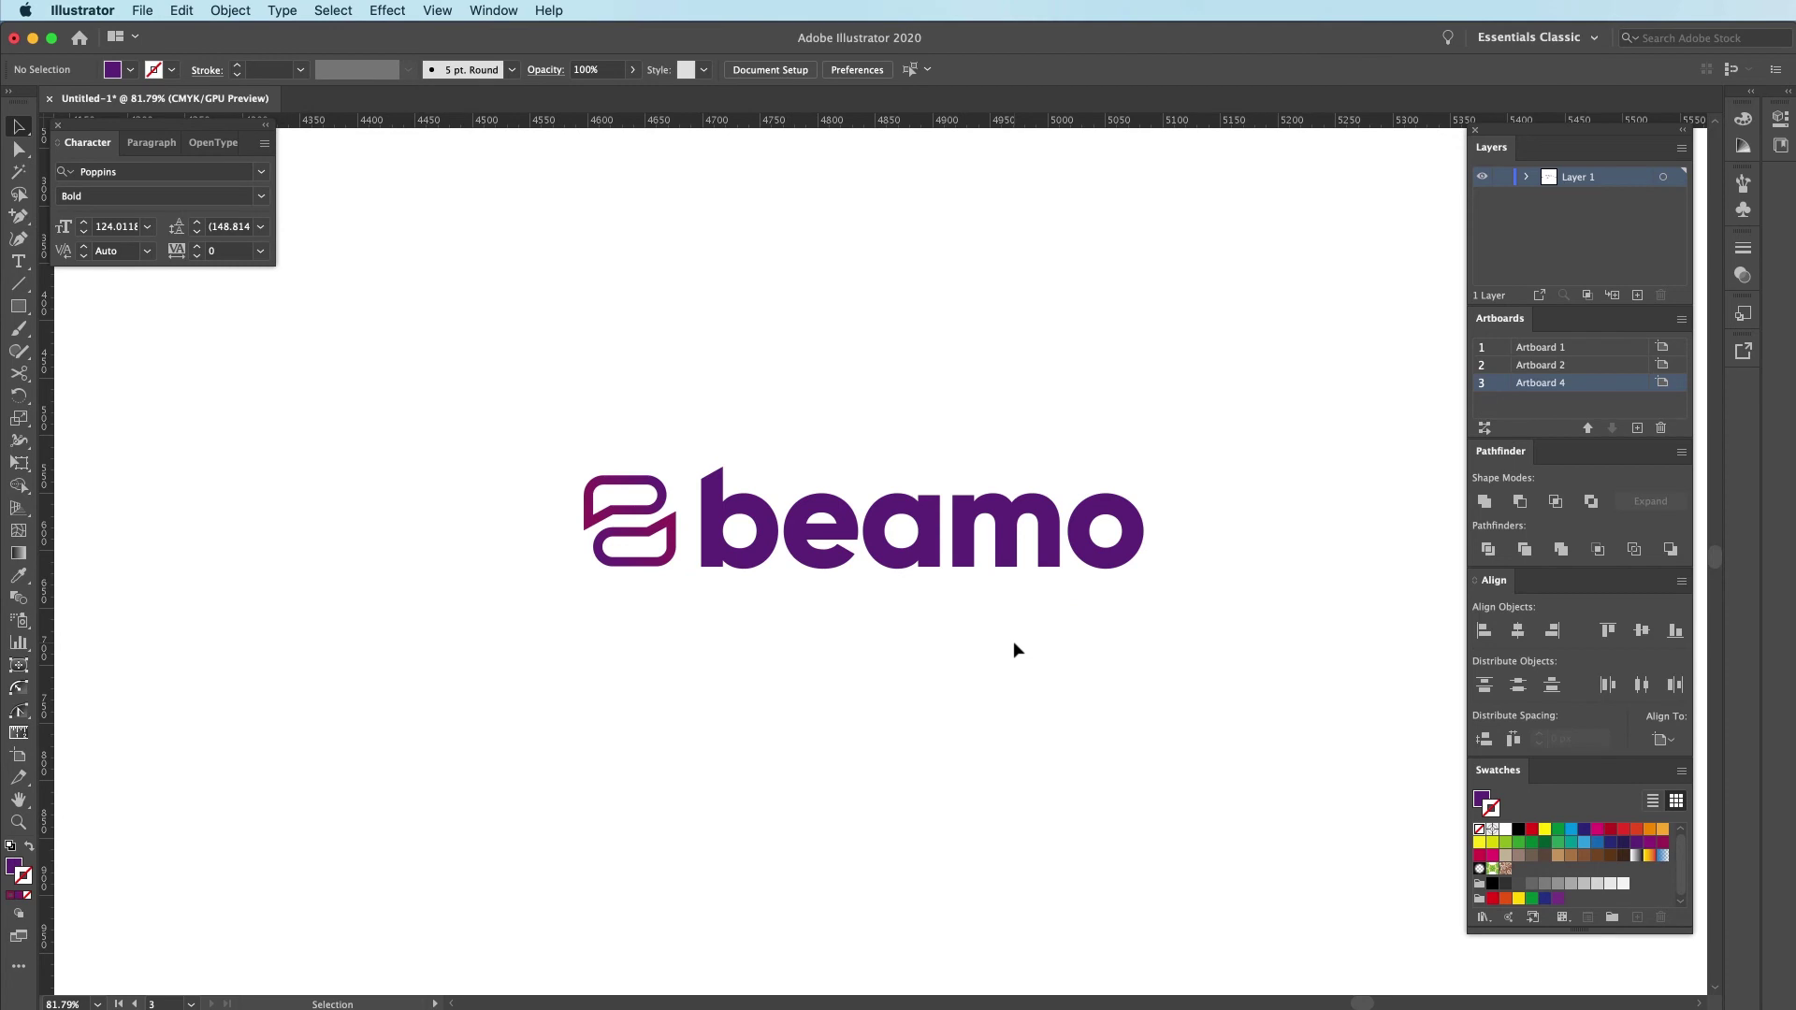